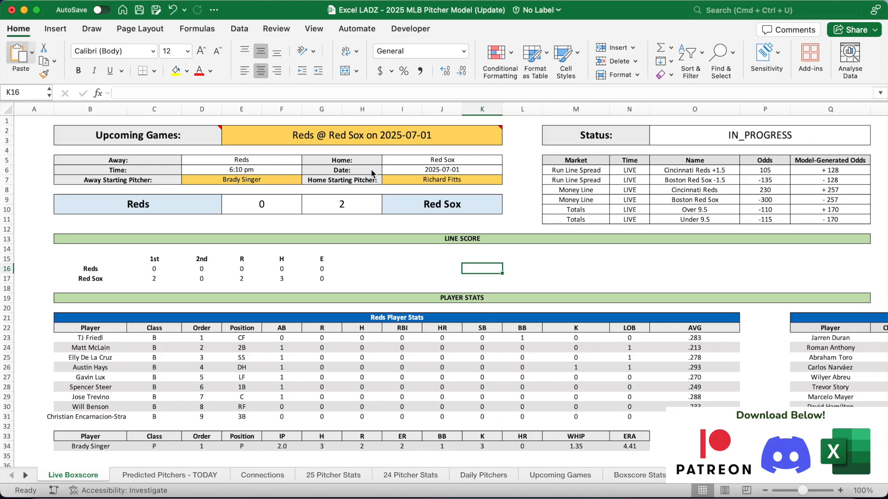
Inspect the formulas for the game selector, team names, game date, starting pitchers and scores
left_click(349, 140)
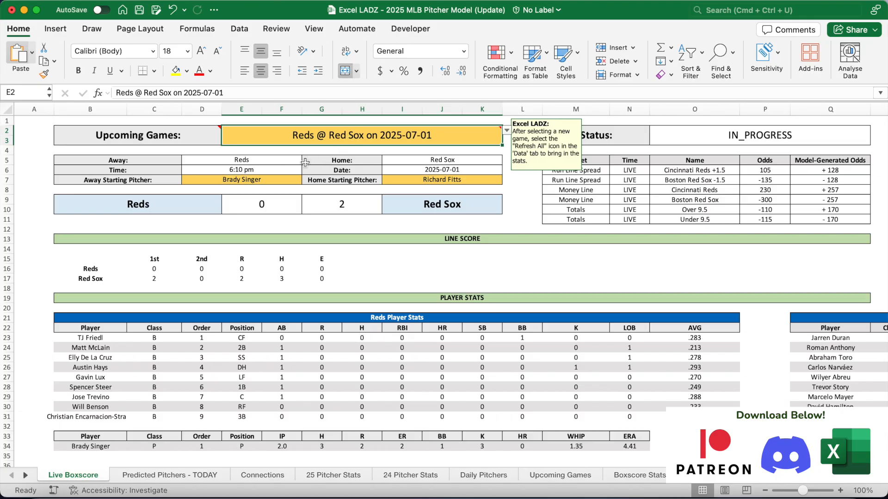
left_click(271, 162)
left_click(427, 161)
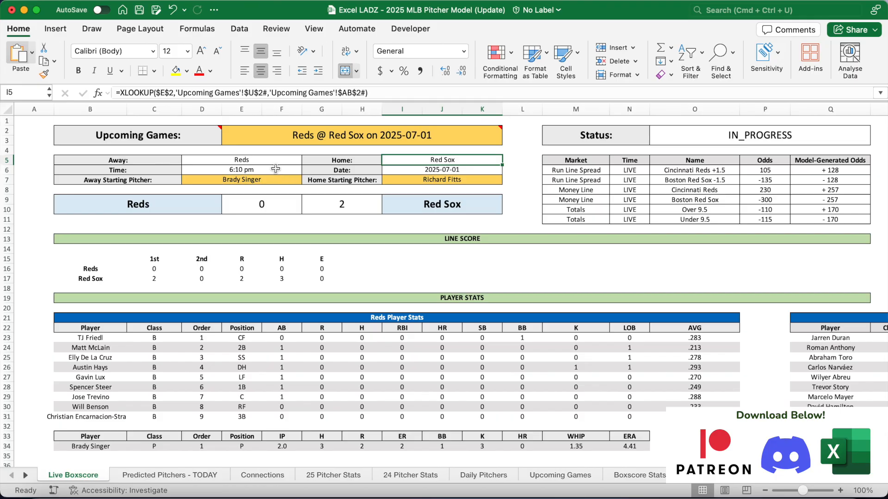
left_click(430, 170)
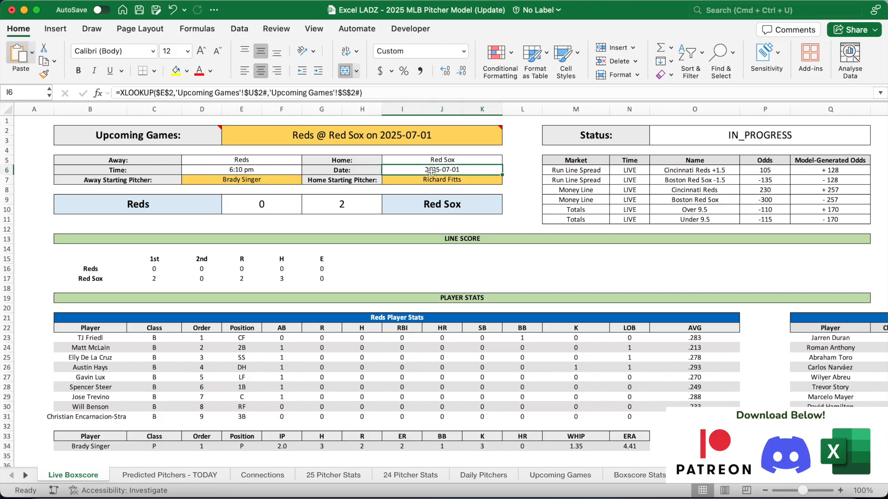
left_click(272, 181)
left_click(436, 180)
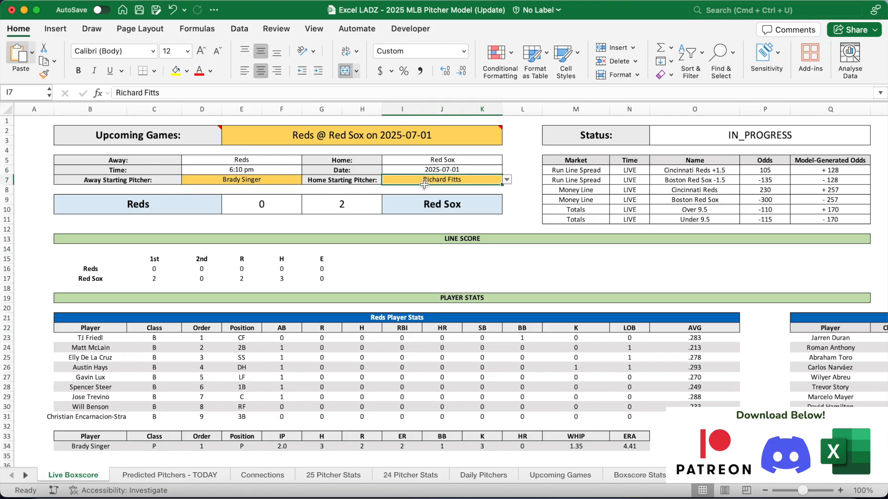
left_click(283, 209)
left_click(341, 207)
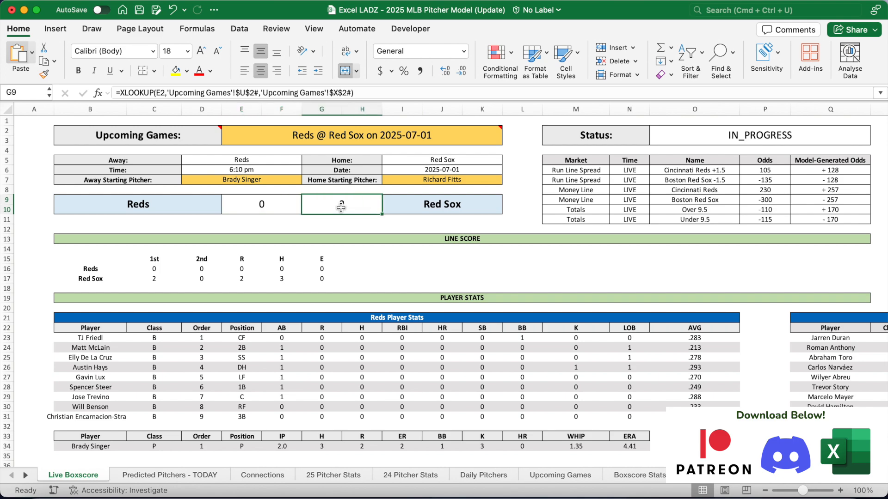
Review the line score header and the Reds and Red Sox Player Stats table formulas
left_click(364, 241)
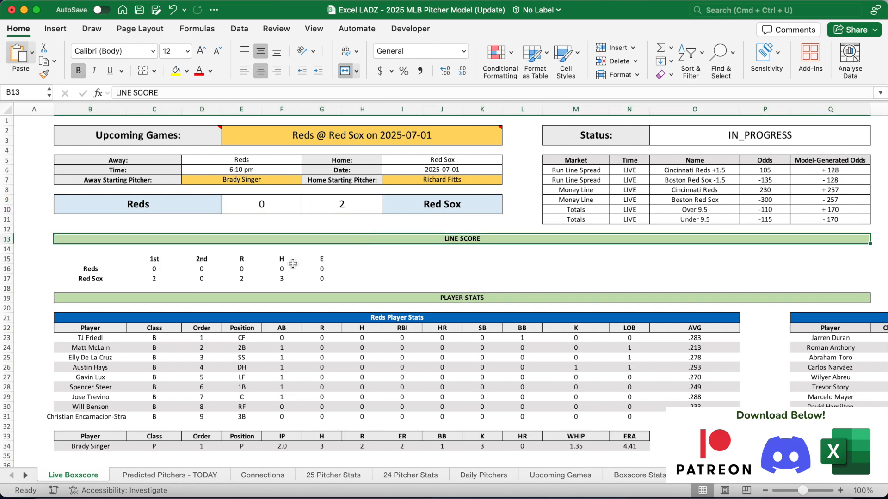
left_click_drag(162, 259, 321, 260)
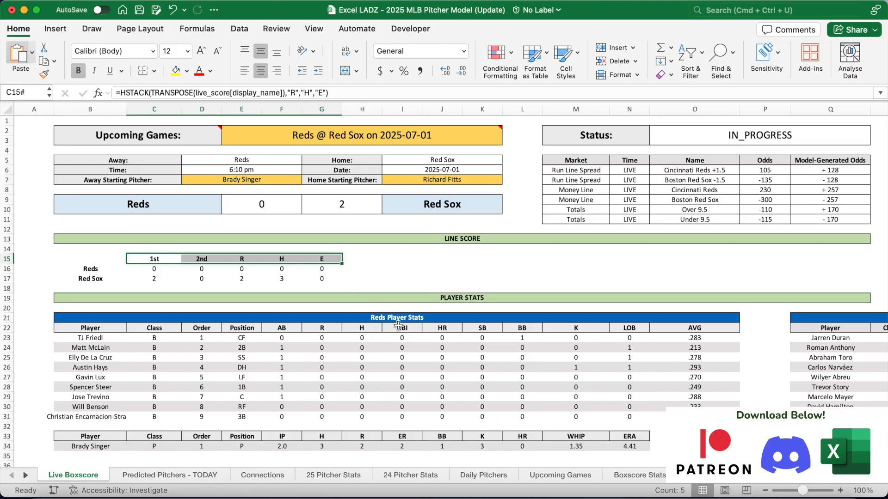
left_click_drag(396, 318, 394, 443)
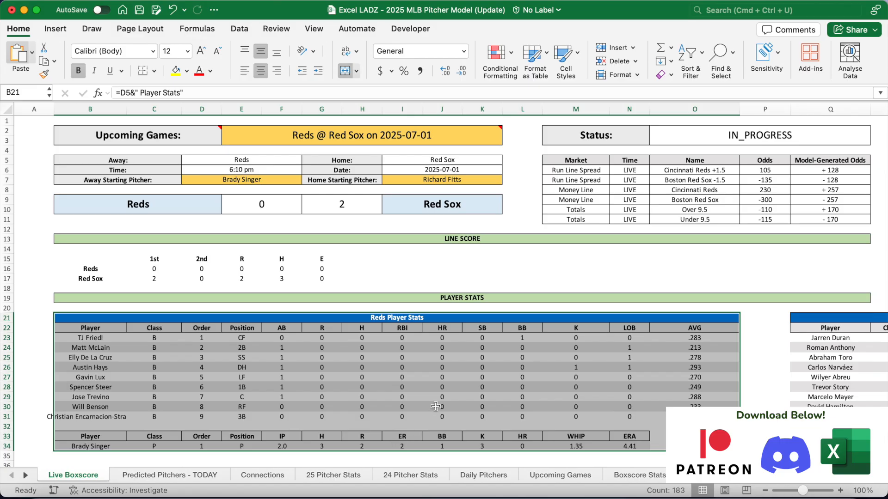
left_click(437, 406)
scroll(436, 406, "right", 12)
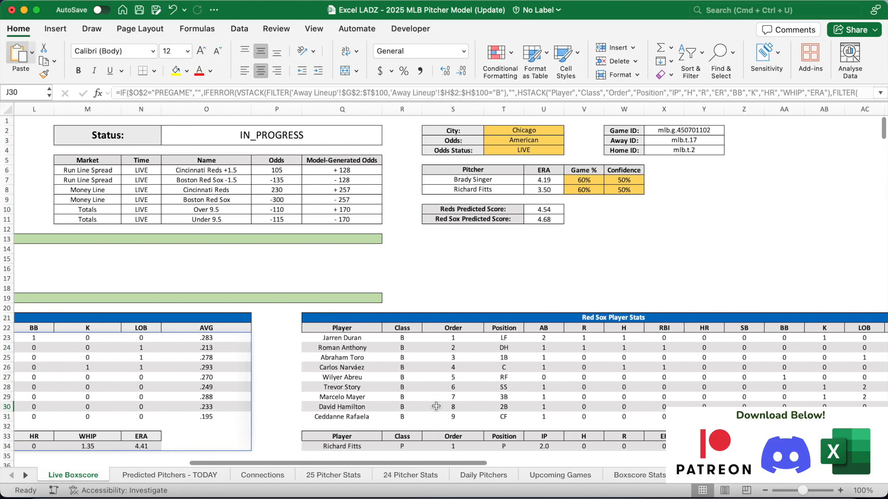
left_click_drag(463, 318, 456, 446)
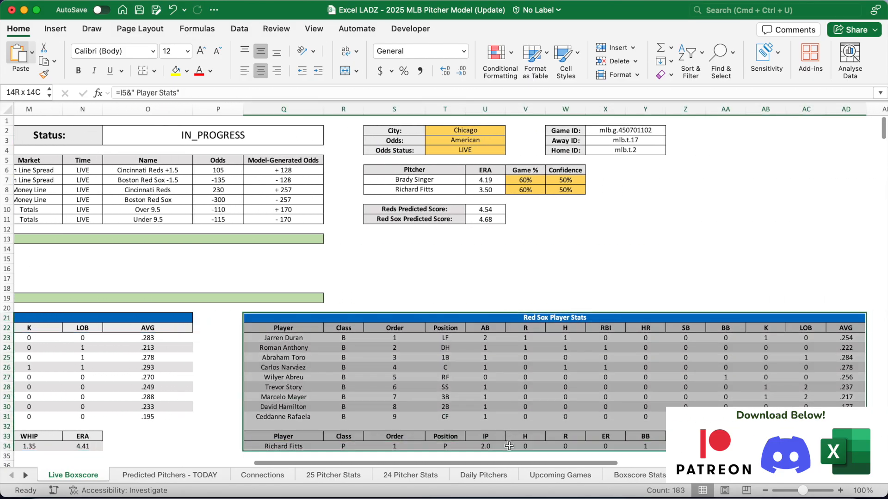
left_click(413, 319)
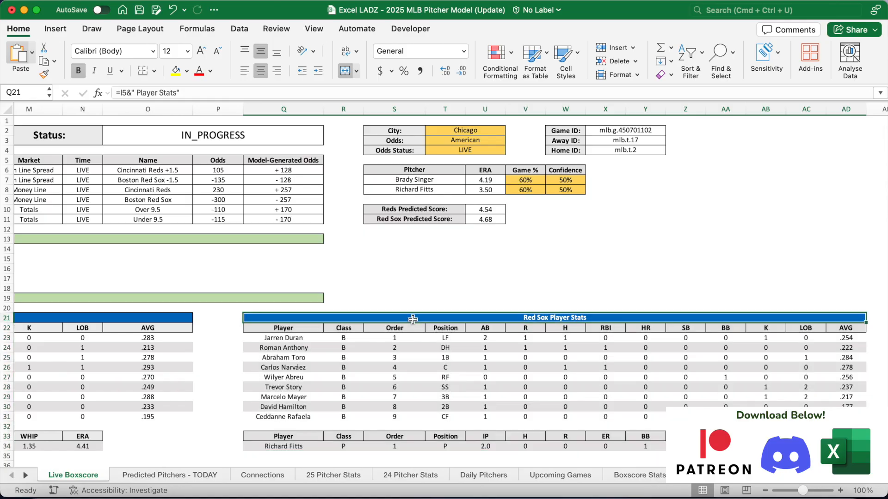
scroll(413, 319, "left", 8)
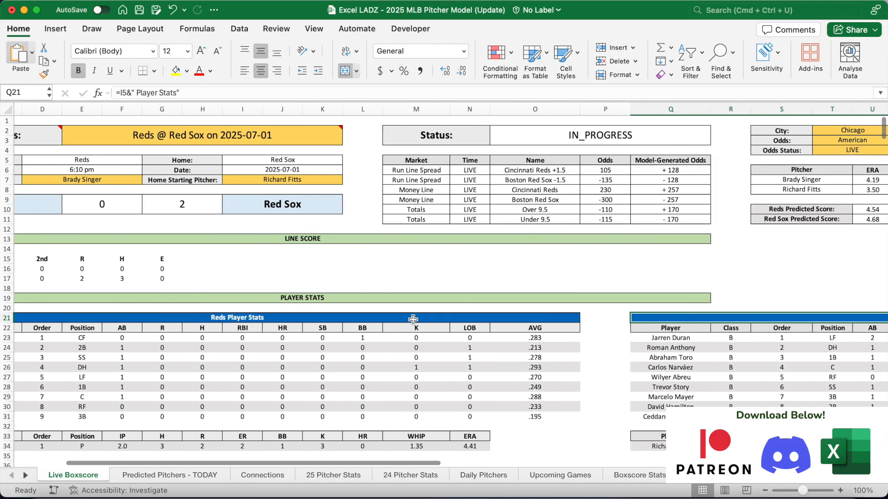
scroll(413, 319, "left", 2)
scroll(413, 320, "down", 10)
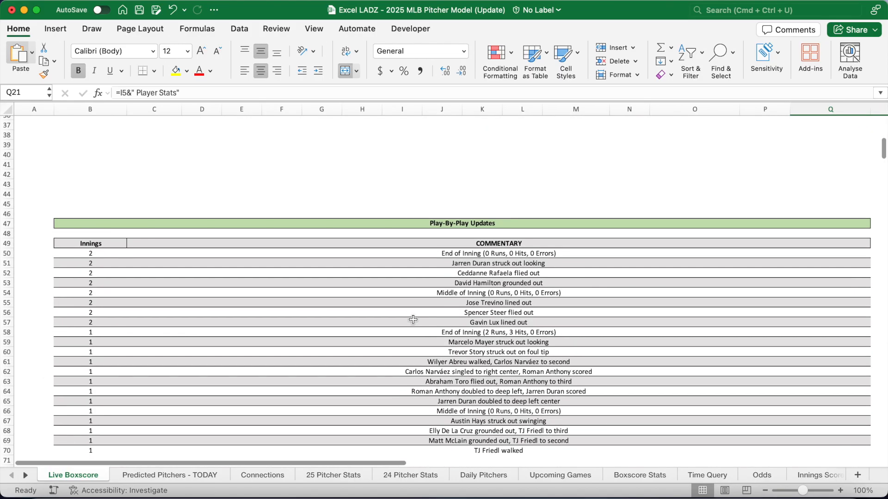
Select the Play-By-Play commentary rows, then return to the game header at row 1
scroll(412, 320, "down", 1)
left_click(418, 218)
left_click_drag(417, 243, 421, 447)
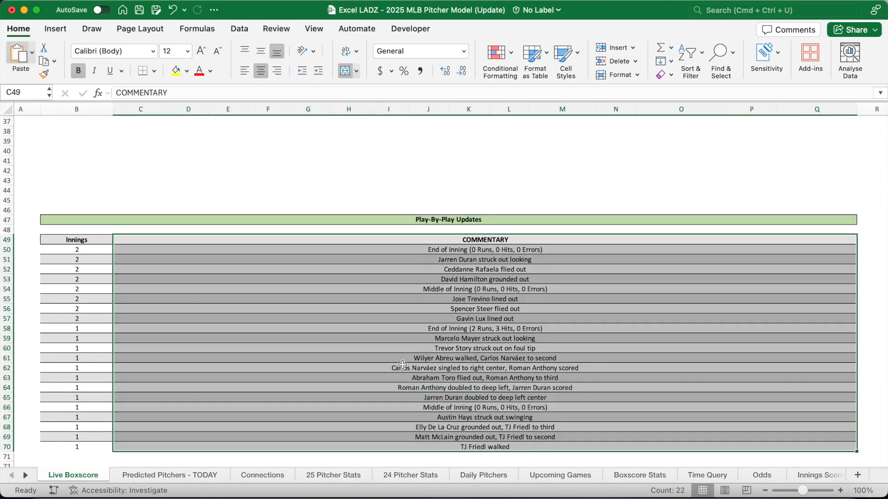
left_click(403, 365)
scroll(402, 366, "up", 8)
scroll(402, 365, "up", 4)
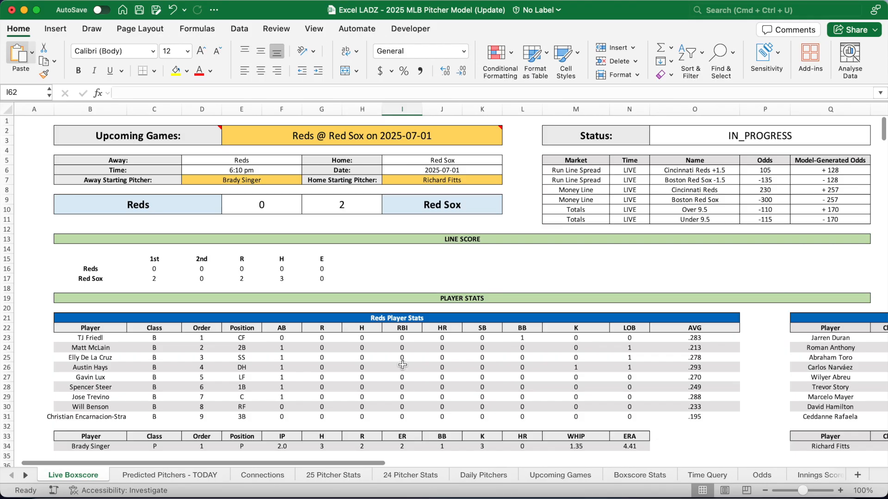
Check the game status formula in O2 and step through the betting odds table M6:Q11
scroll(402, 365, "down", 1)
scroll(403, 365, "up", 1)
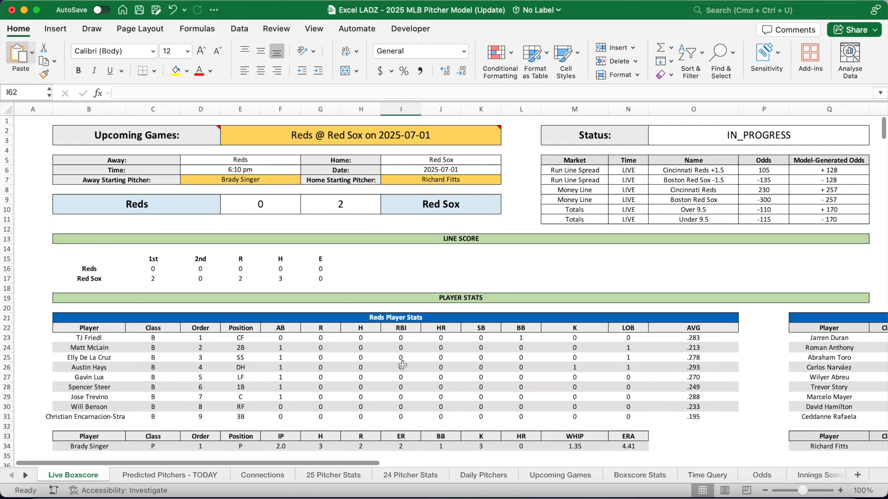
left_click(688, 135)
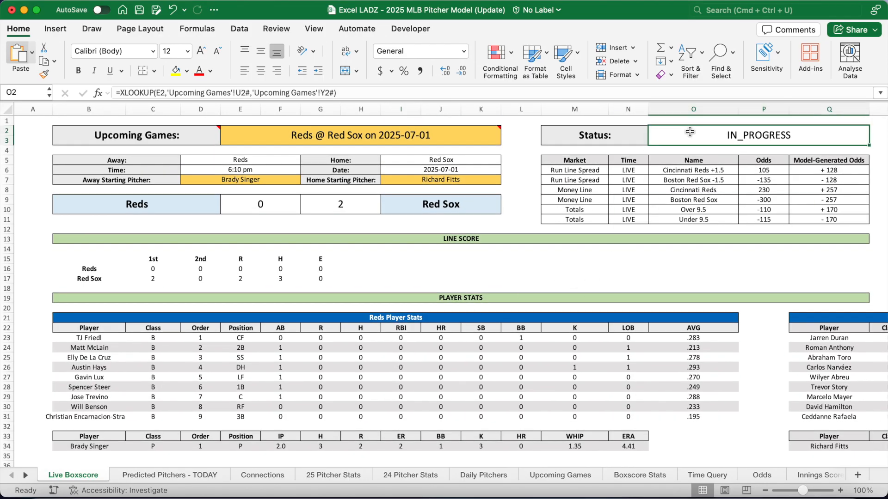
left_click_drag(590, 172, 832, 220)
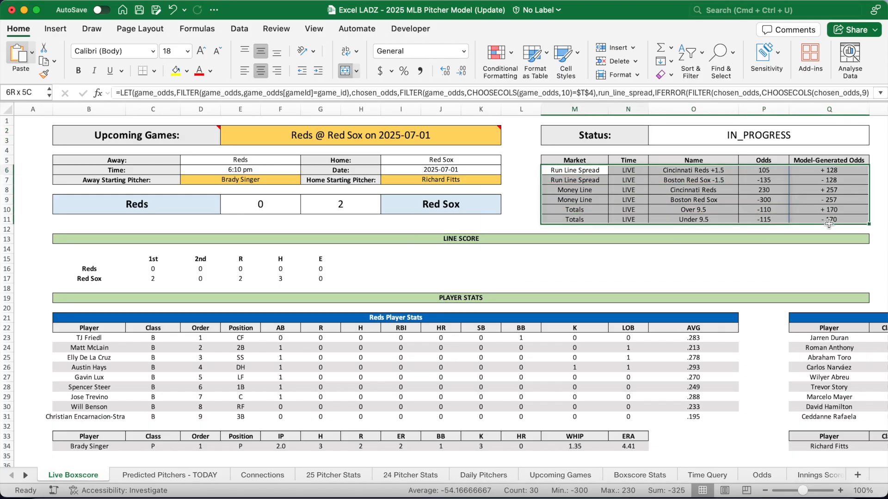
left_click(597, 174)
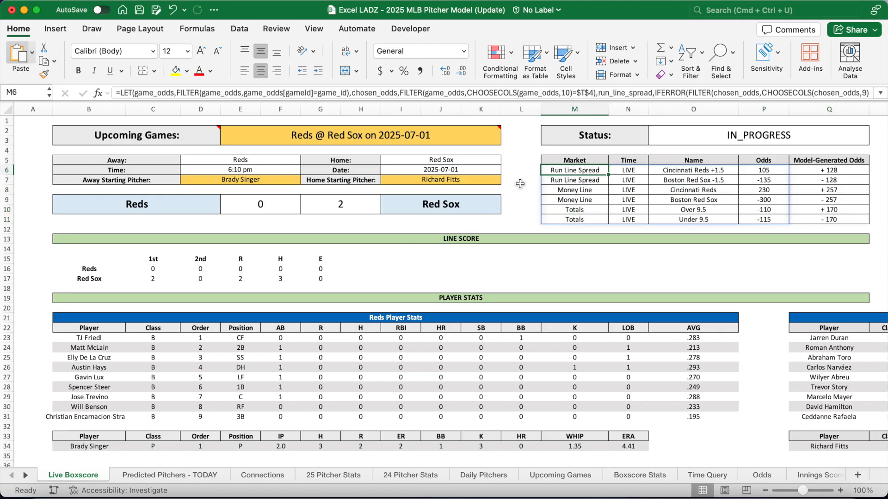
key("Down")
key("Down")
key("Down")
key("Down")
key("Down")
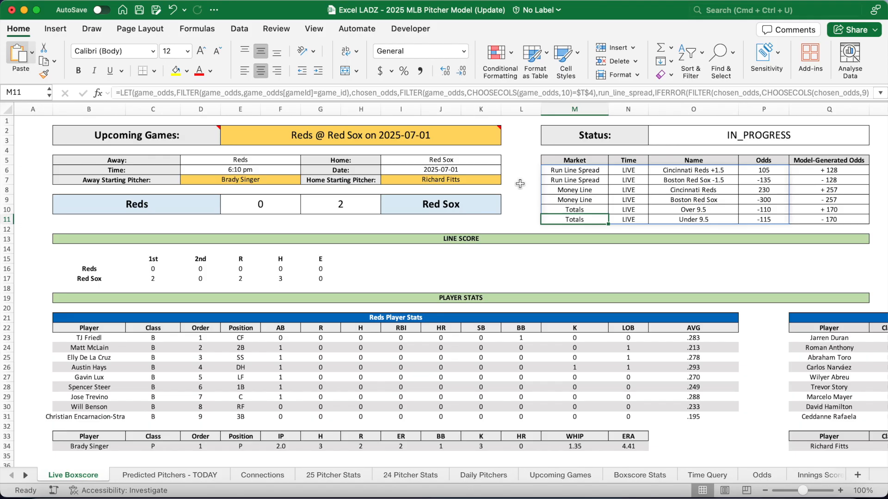
Check the Reds and Red Sox predicted score formulas, then scroll the sheet tabs toward Simulations
scroll(583, 274, "right", 15)
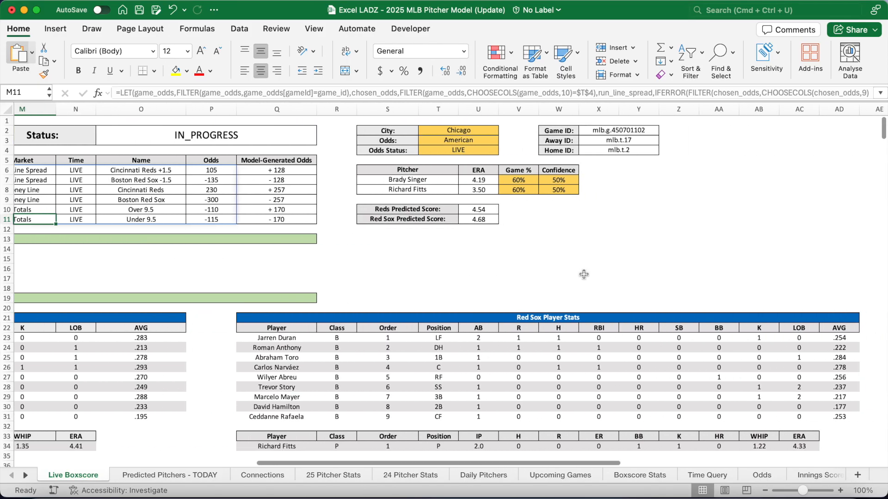
left_click(481, 210)
left_click(483, 222)
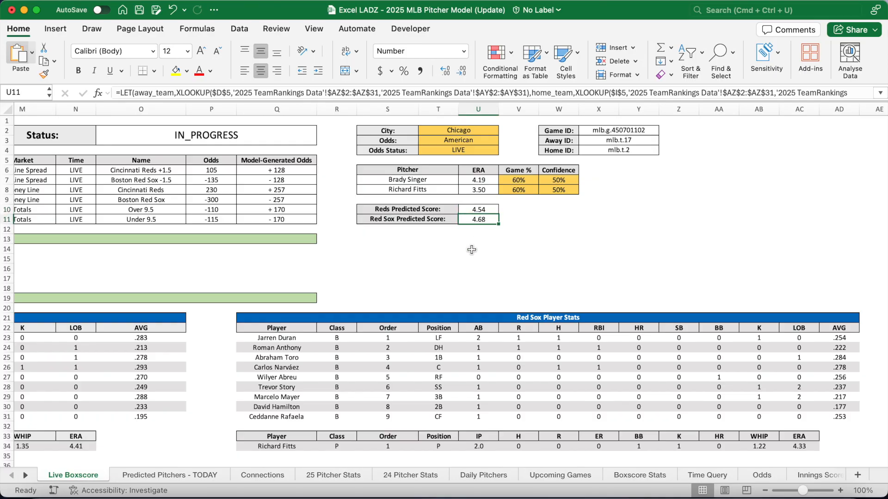
left_click_drag(27, 475, 27, 475)
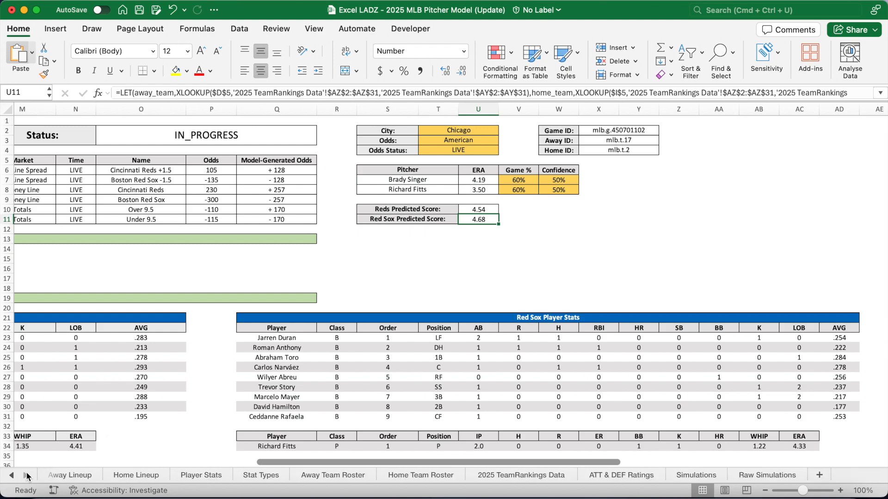
left_click(690, 474)
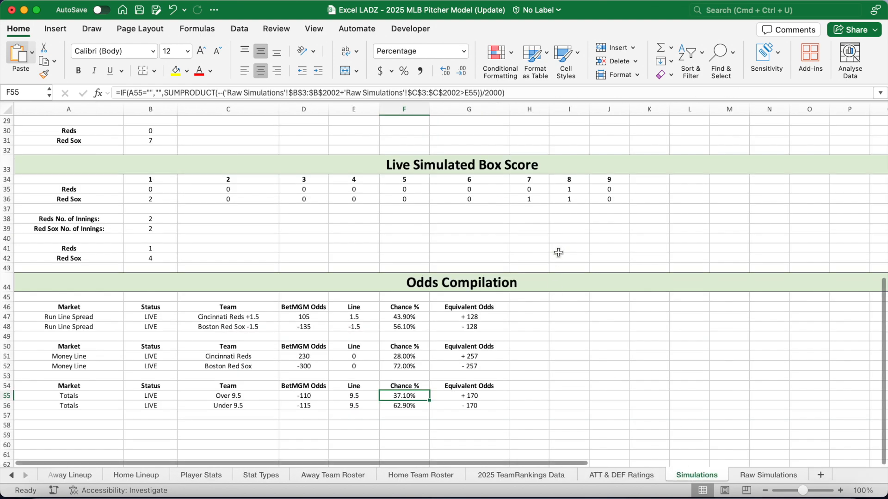
scroll(558, 252, "up", 10)
scroll(558, 253, "down", 10)
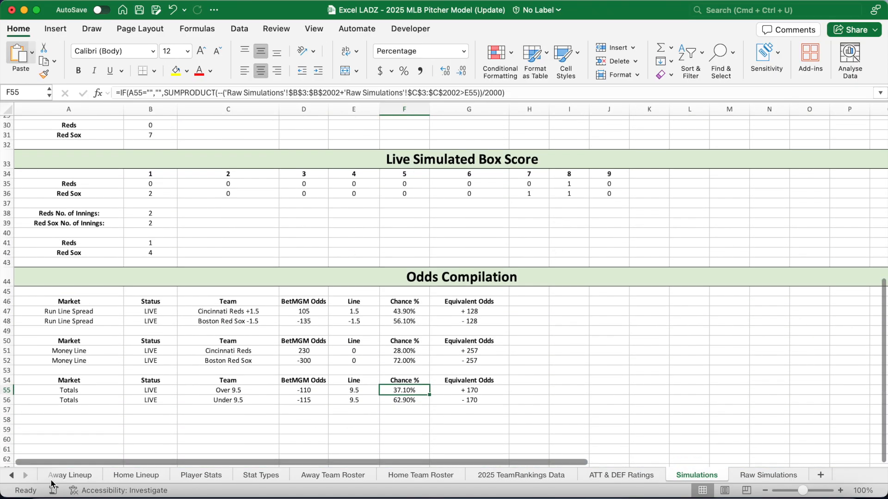
left_click(11, 475)
left_click(12, 476)
left_click(12, 475)
left_click(11, 475)
left_click(12, 476)
left_click(11, 475)
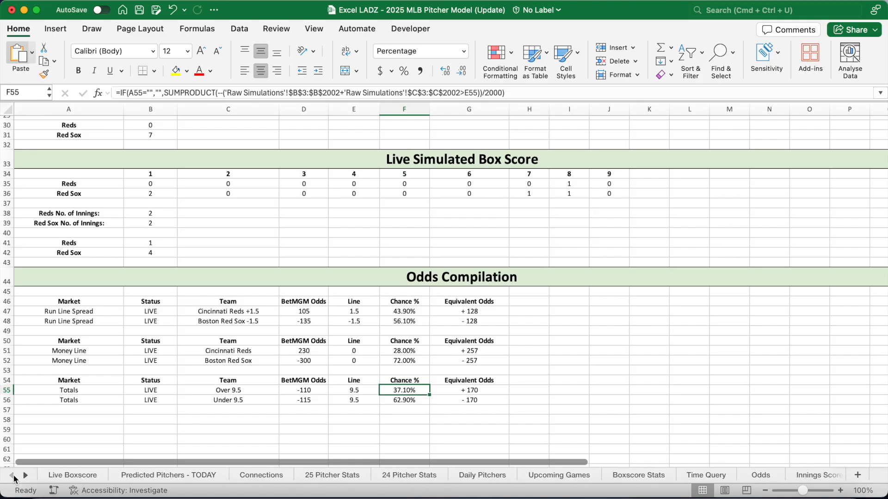
left_click(69, 476)
scroll(297, 270, "left", 1)
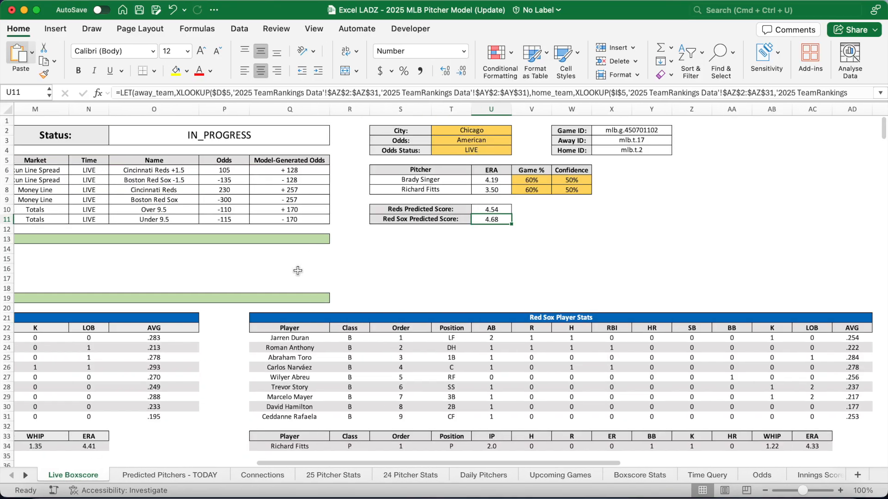
scroll(297, 271, "left", 10)
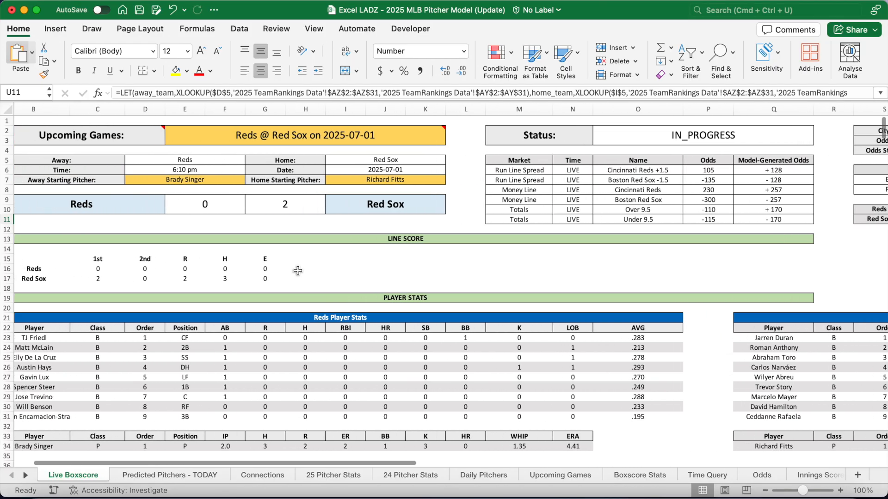
scroll(297, 271, "left", 4)
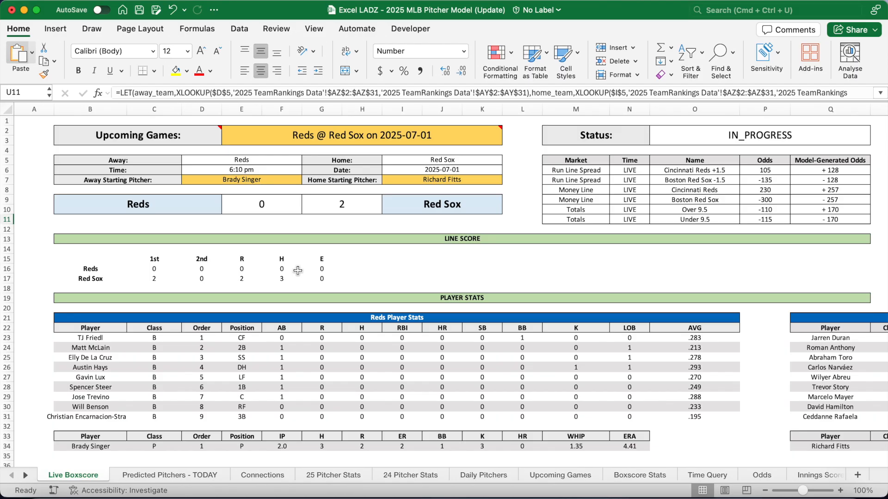
Switch the game selector to Angels @ Braves and run Refresh All on the data connections
left_click(376, 135)
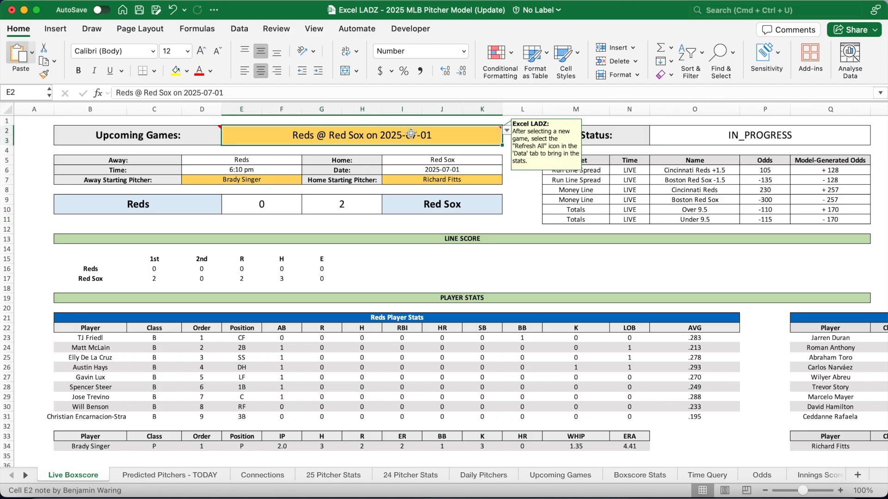
left_click(507, 133)
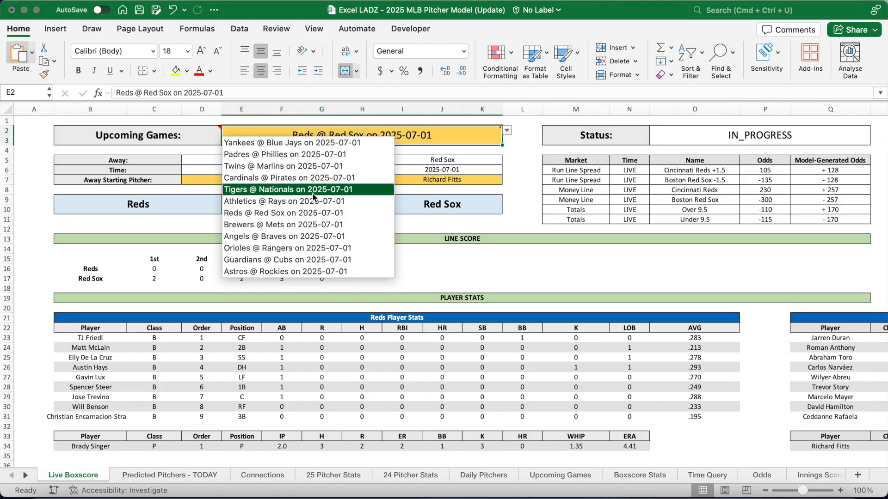
left_click(301, 238)
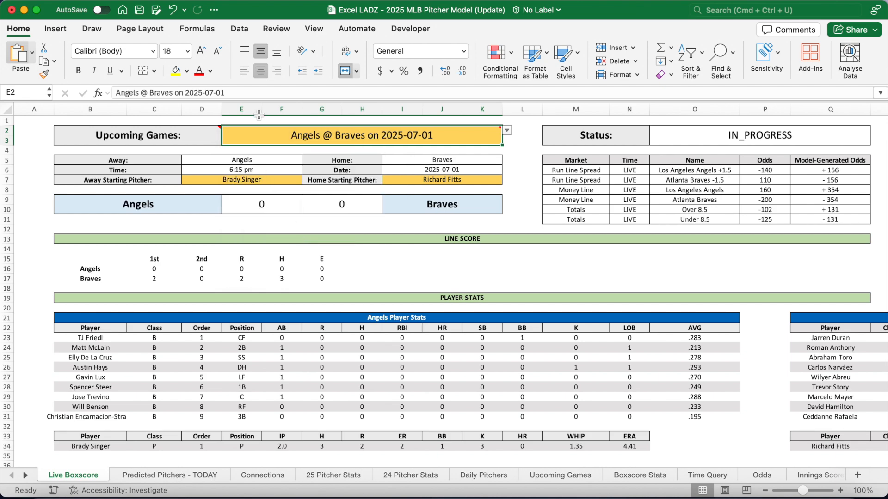
left_click(240, 29)
left_click(107, 58)
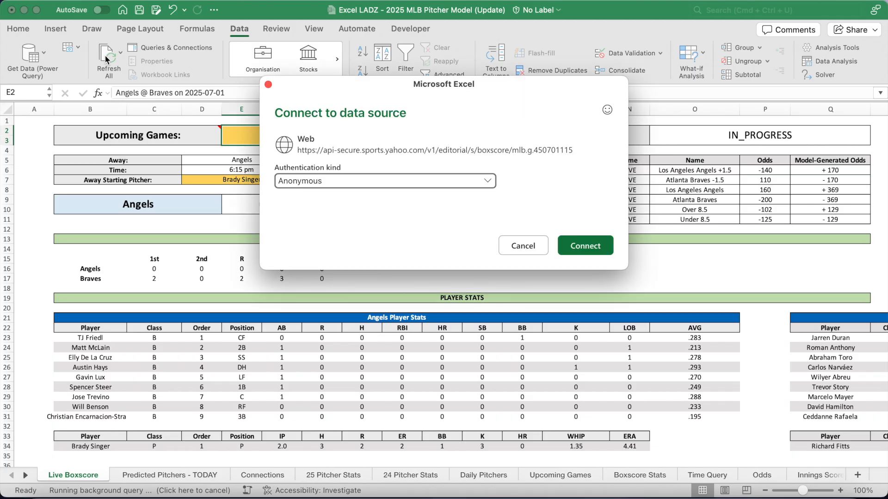
Connect anonymously to the Yahoo boxscore and player_stats sources and let the data refresh
left_click(586, 249)
left_click(584, 248)
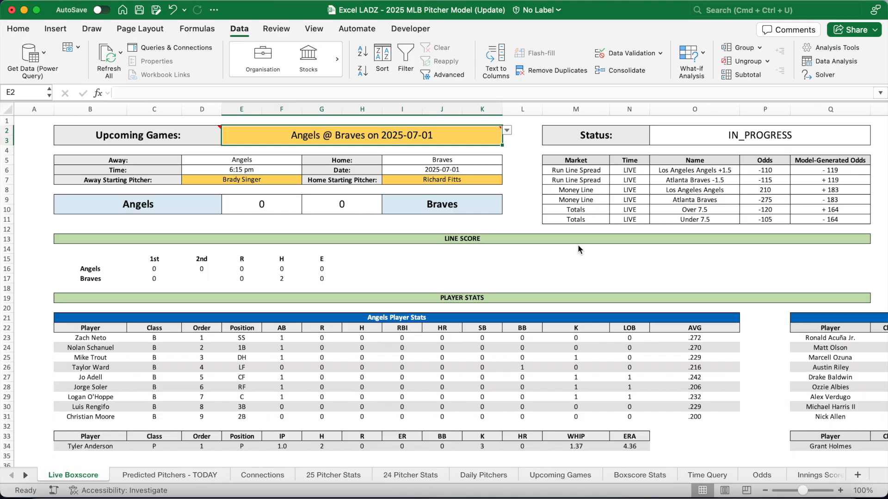
left_click(466, 298)
Set Tyler Anderson as away starting pitcher and Grant Holmes as home starting pitcher
left_click_drag(107, 338, 105, 411)
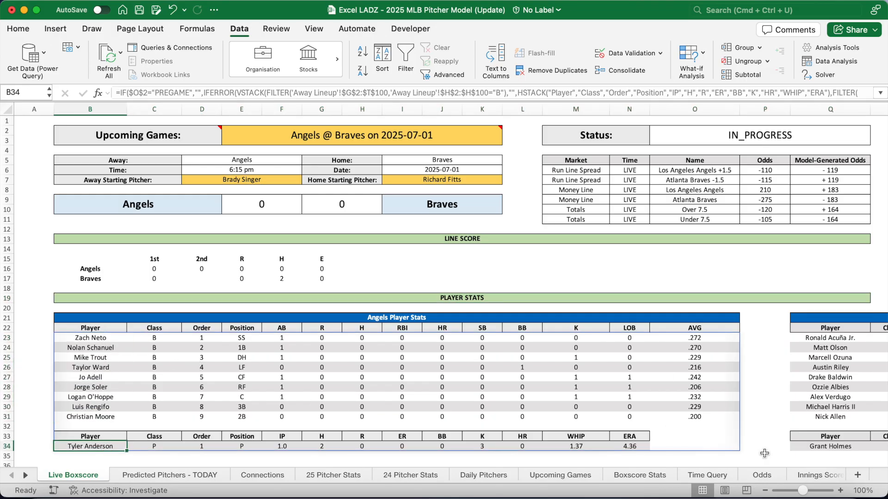
left_click(813, 447)
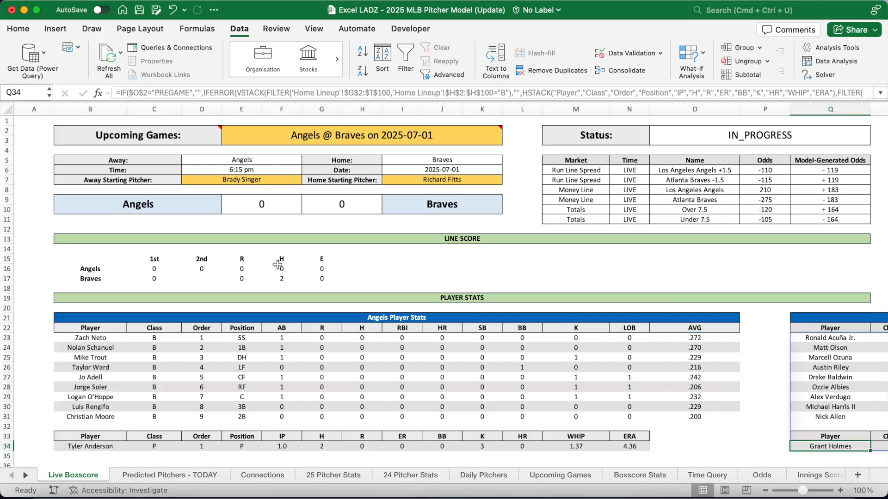
left_click(228, 179)
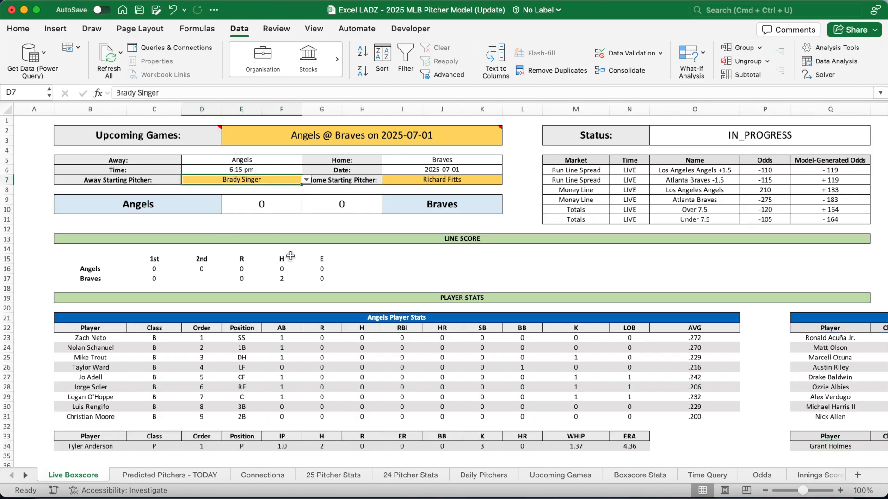
type("Tyler")
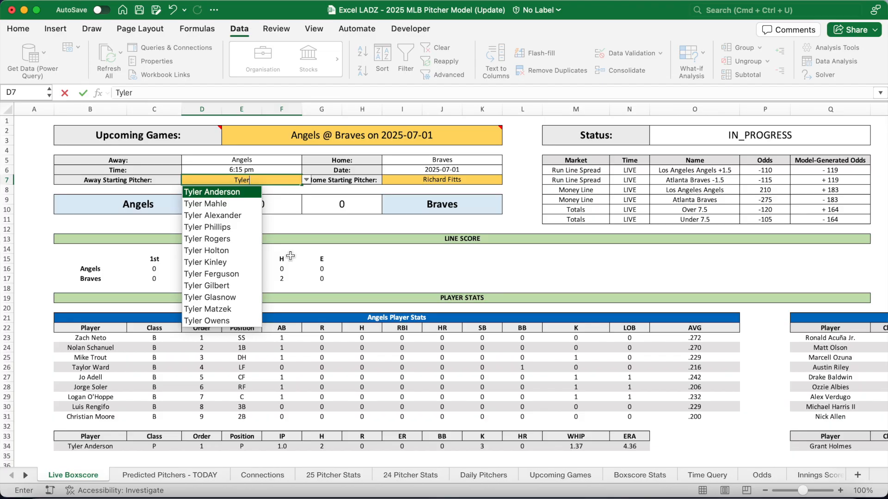
key("Return")
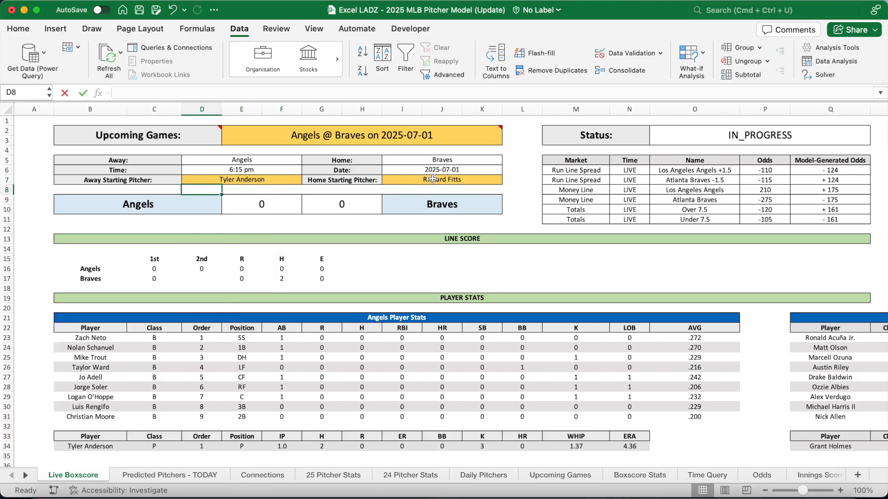
left_click(434, 181)
type("Grant")
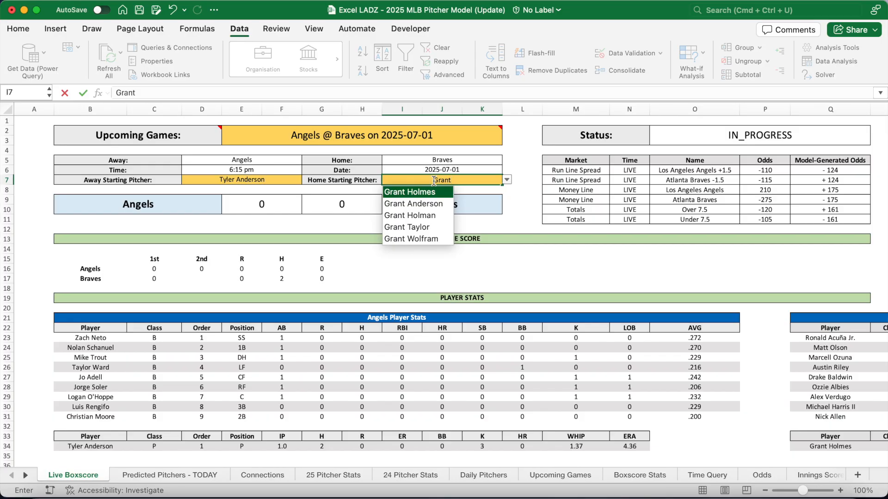
key("Return")
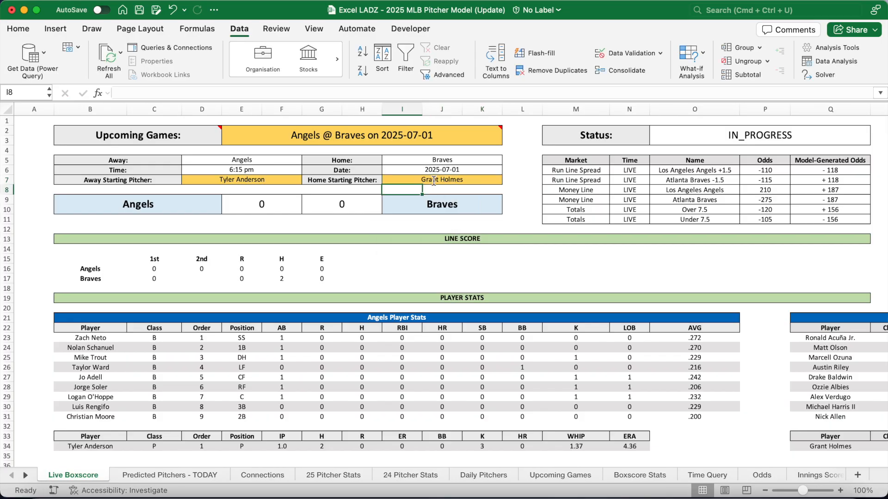
Inspect the LIVE time cells and the odds formulas in Q6, P7, Q7, P11, Q10 and the 7.5 totals rows
left_click_drag(629, 170, 633, 218)
left_click(798, 170)
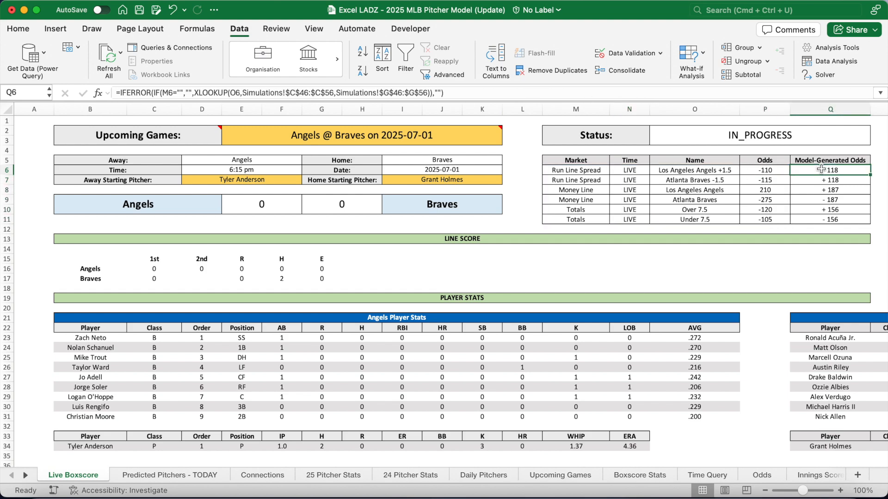
left_click(768, 178)
left_click(819, 179)
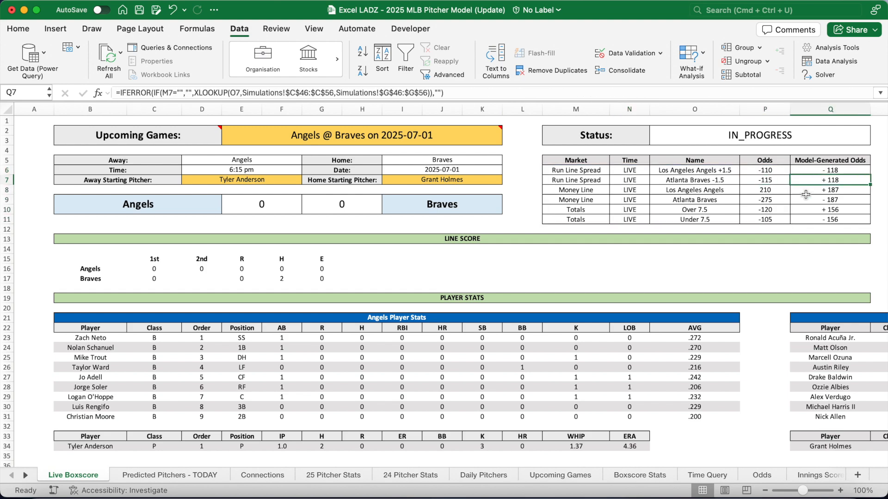
left_click(718, 208)
left_click(717, 219)
left_click(769, 217)
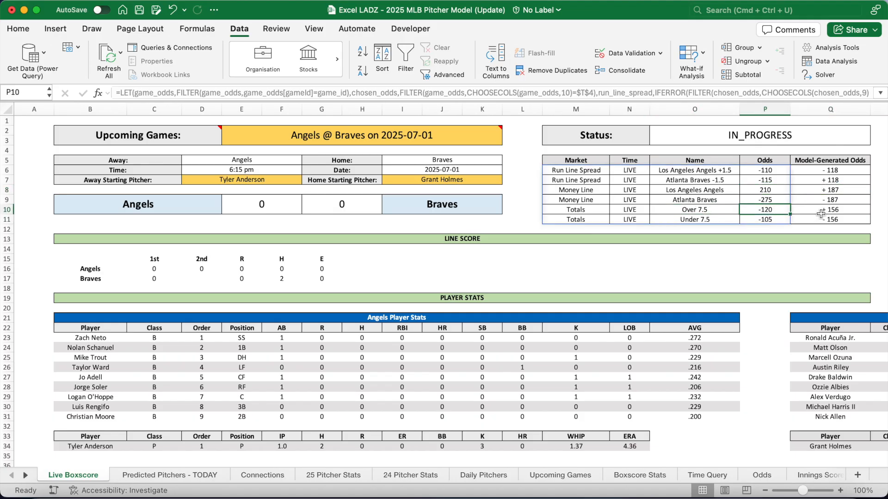
left_click(822, 213)
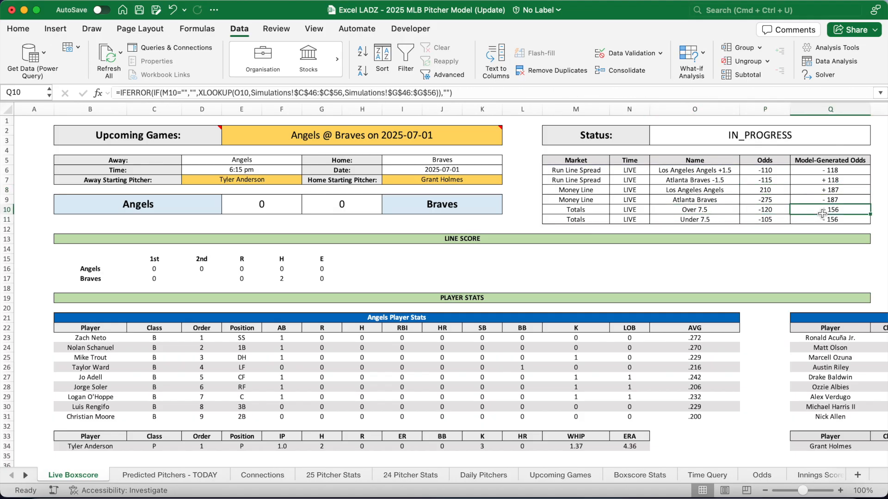
left_click(596, 264)
left_click(262, 209)
left_click(348, 207)
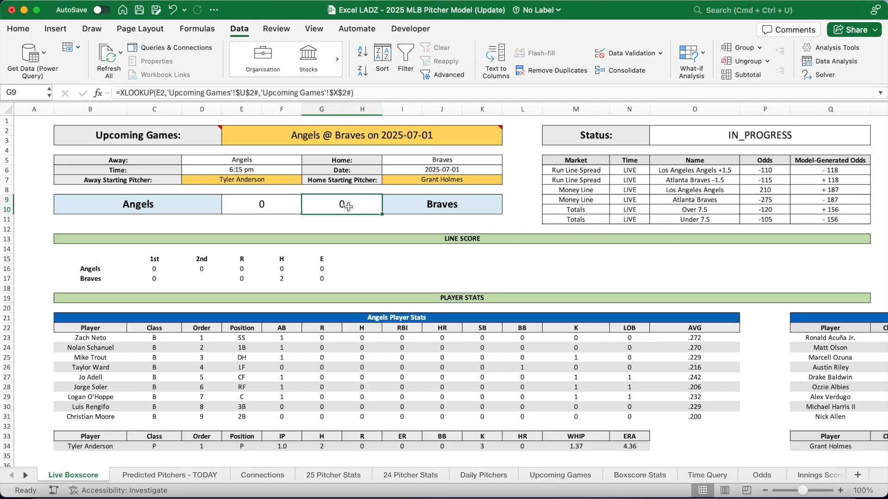
left_click(208, 268)
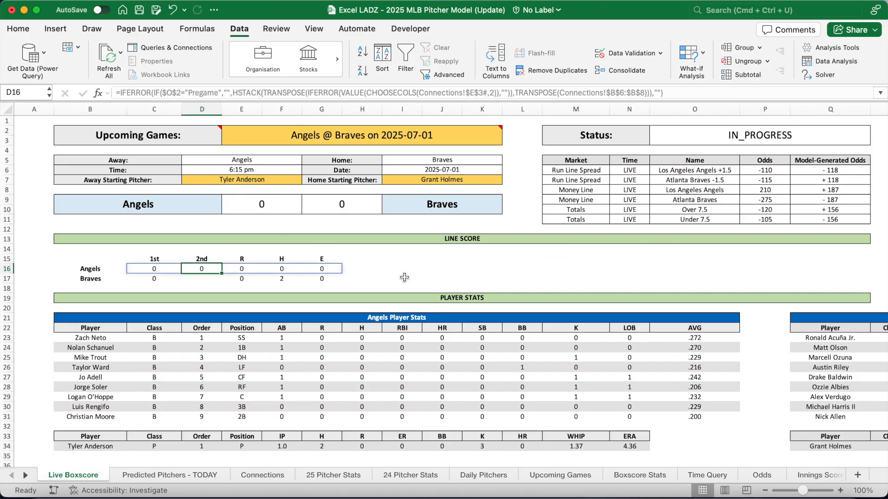
left_click(481, 268)
scroll(481, 269, "down", 10)
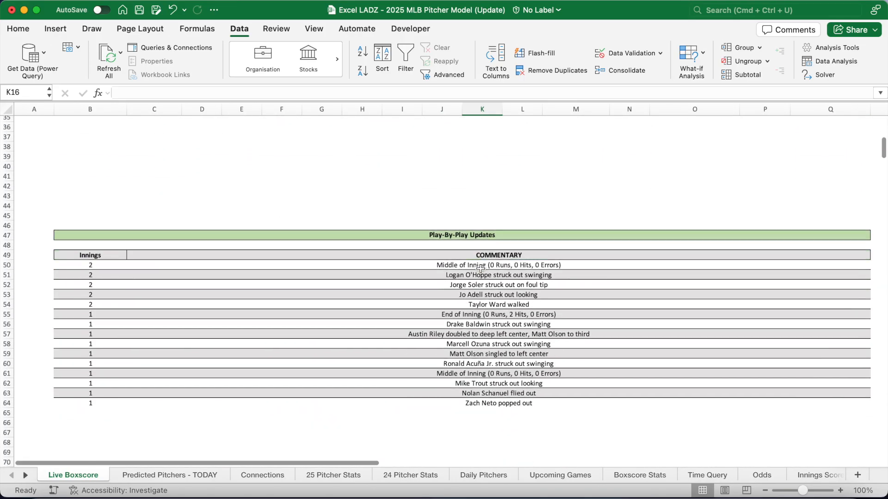
scroll(480, 268, "down", 1)
left_click_drag(484, 218, 487, 367)
left_click(473, 396)
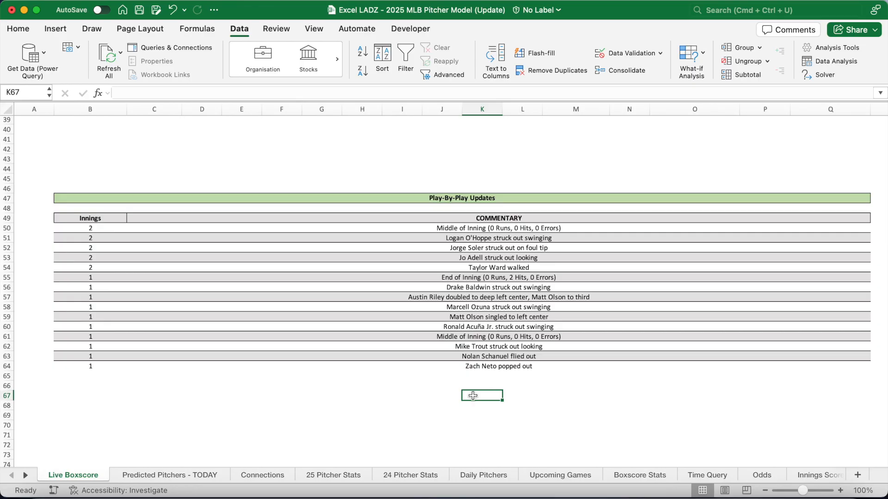
scroll(457, 230, "up", 12)
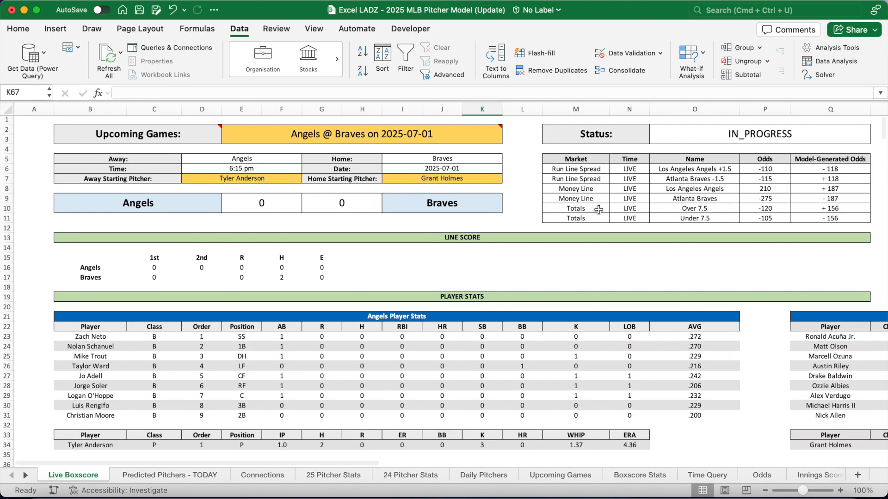
Set the T4 odds status to PREGAME and inspect the P6, Q6, Q10 and Over 9.5 formulas
scroll(599, 210, "right", 10)
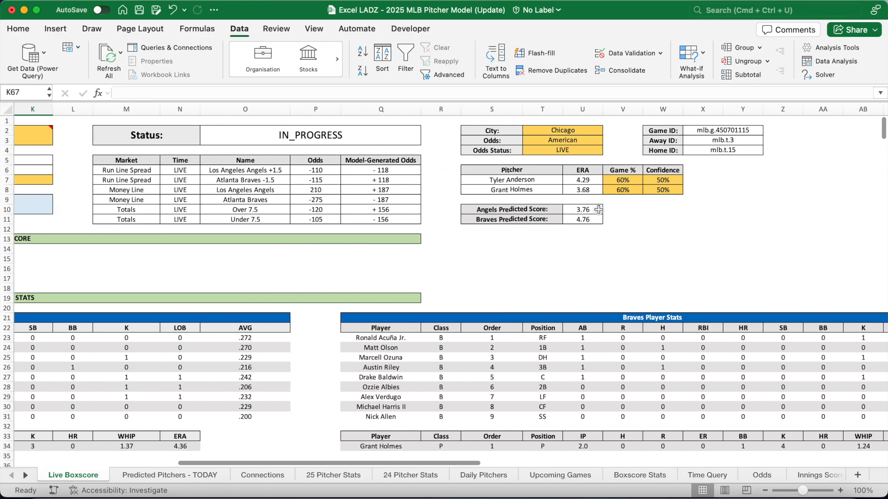
left_click(550, 150)
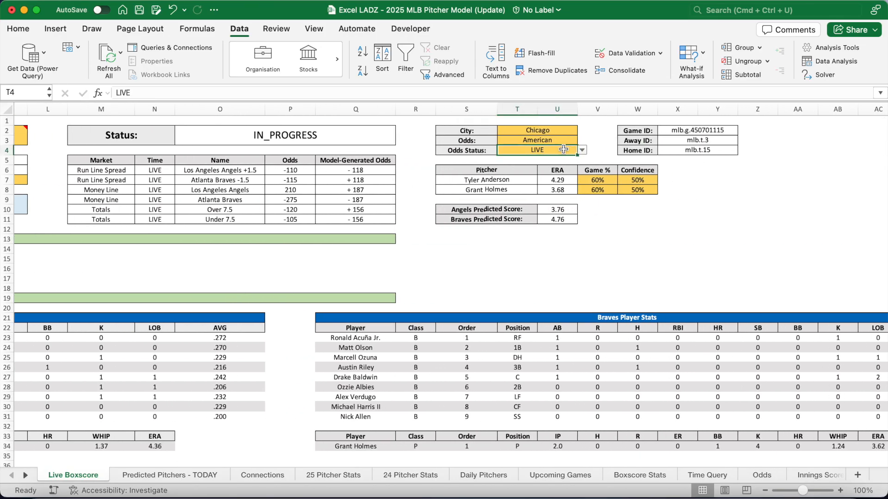
left_click(582, 150)
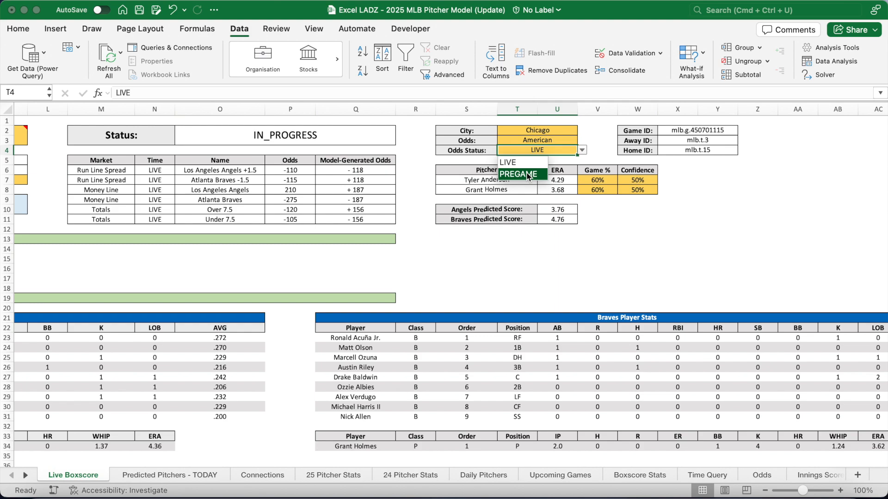
left_click(527, 175)
left_click(299, 169)
left_click(363, 169)
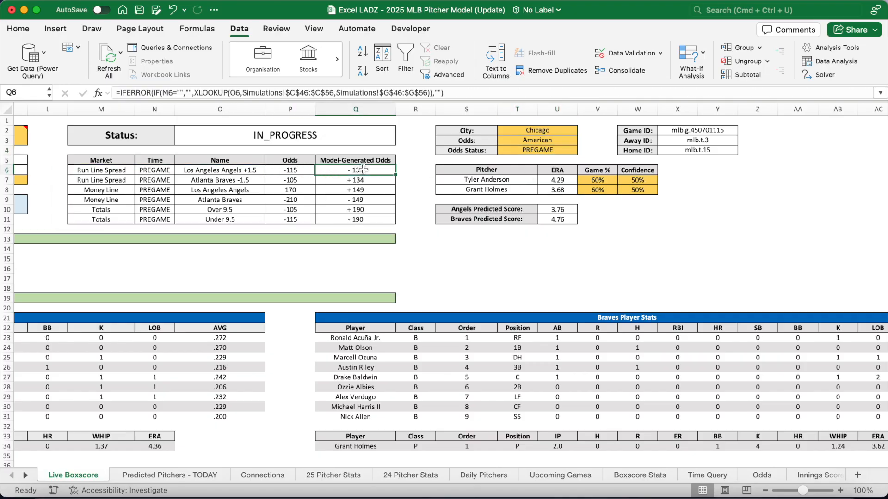
left_click(373, 208)
left_click(238, 212)
left_click(343, 212)
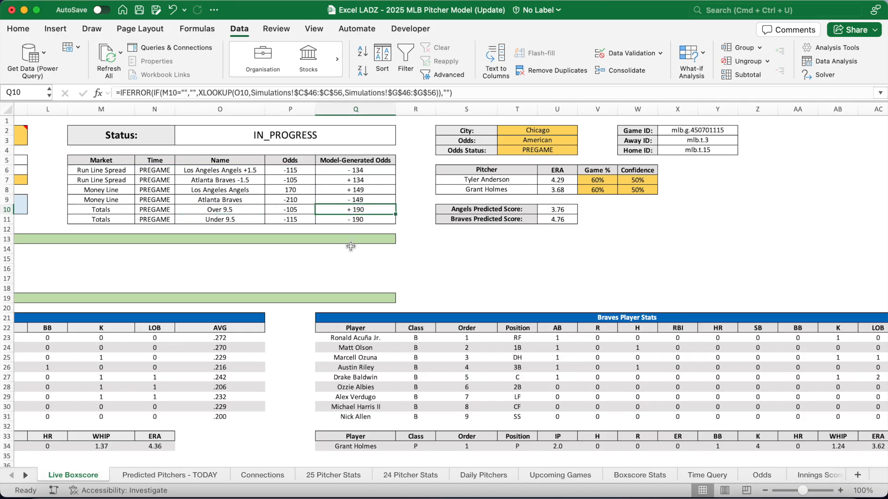
Set the T4 odds status back to LIVE and review the model odds in Q6:Q11
left_click(535, 147)
left_click(584, 152)
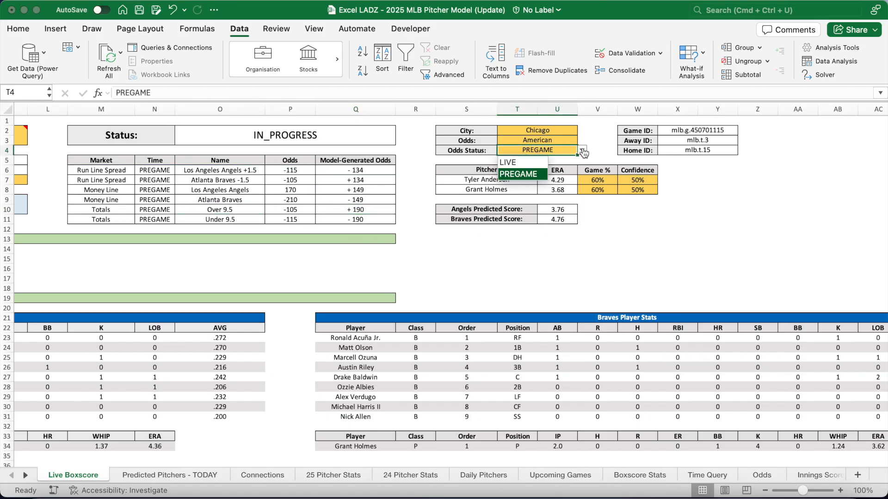
left_click(538, 163)
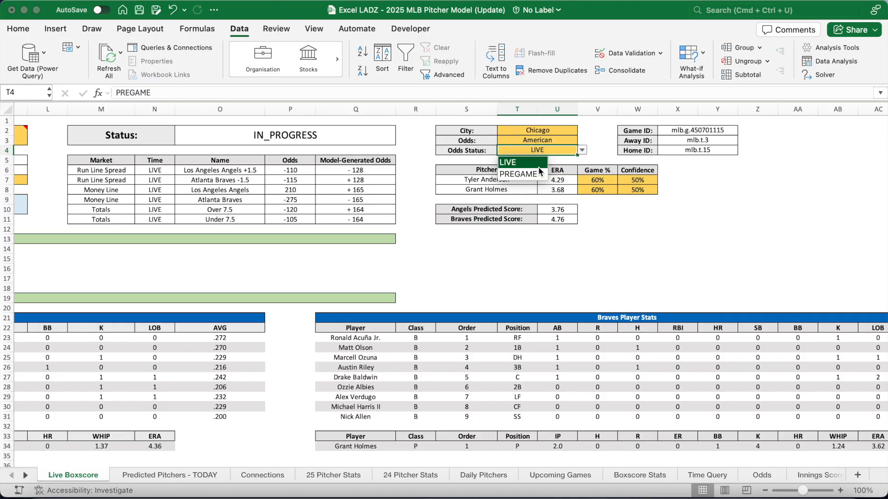
left_click_drag(374, 170, 372, 221)
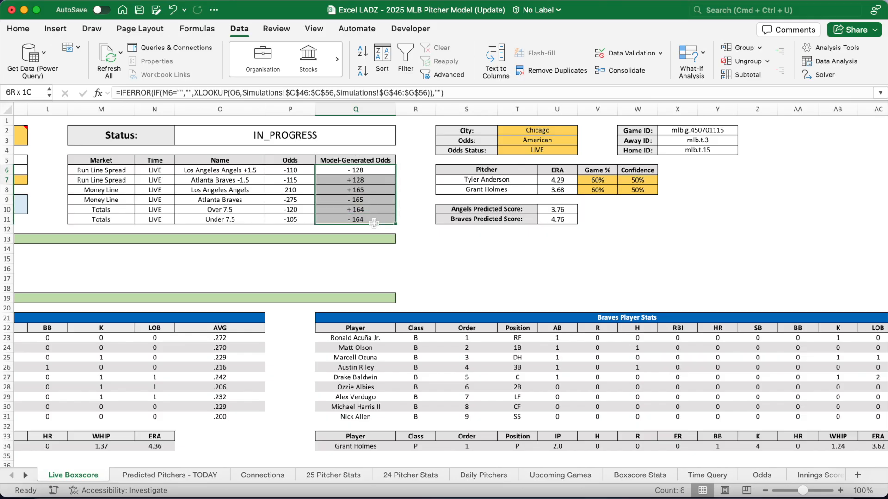
left_click(372, 209)
scroll(342, 245, "left", 10)
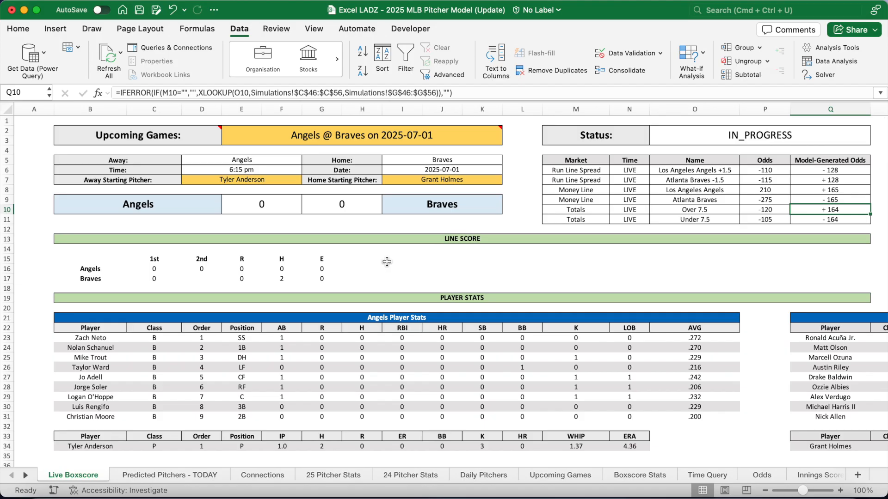
Inspect the XLOOKUP formulas for Game ID, Away ID mlb.t.3 and Home ID mlb.t.15, then open Get Data
left_click(387, 262)
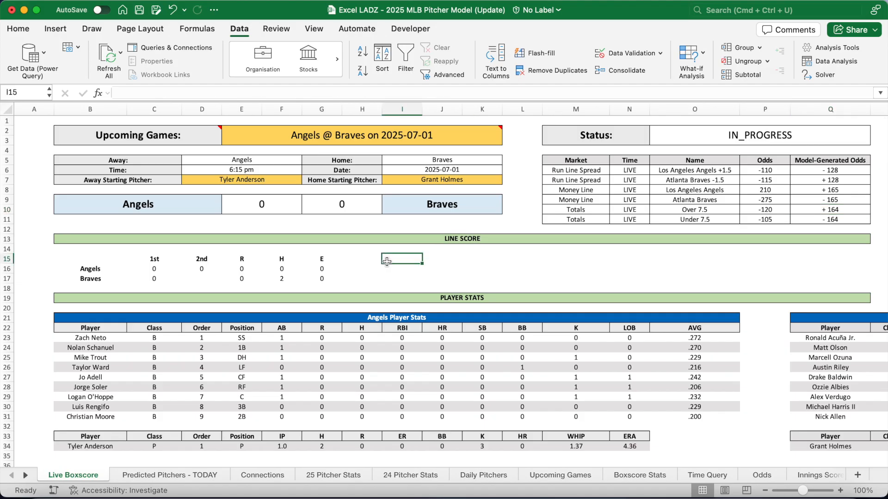
scroll(386, 262, "right", 15)
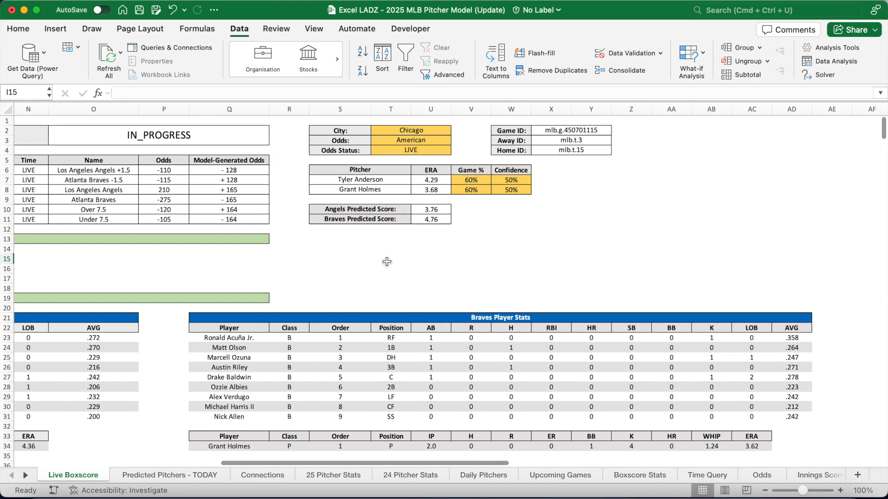
left_click(505, 131)
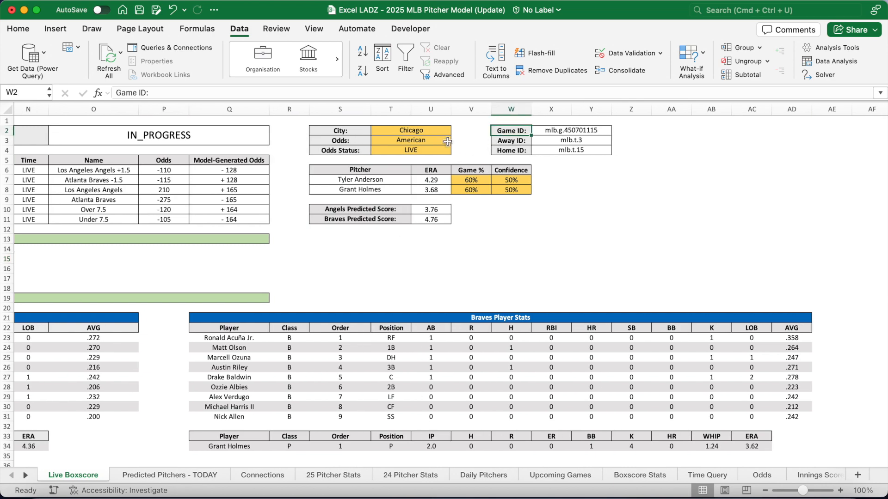
key("Down")
key("Down")
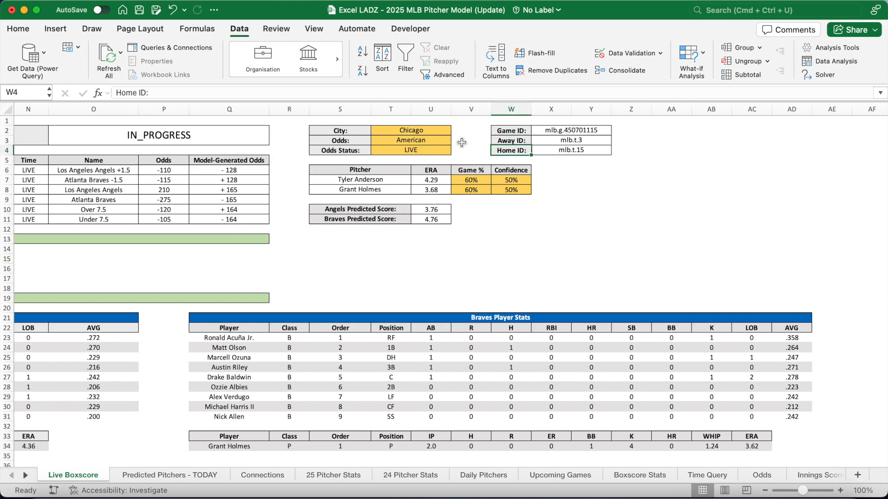
left_click(596, 131)
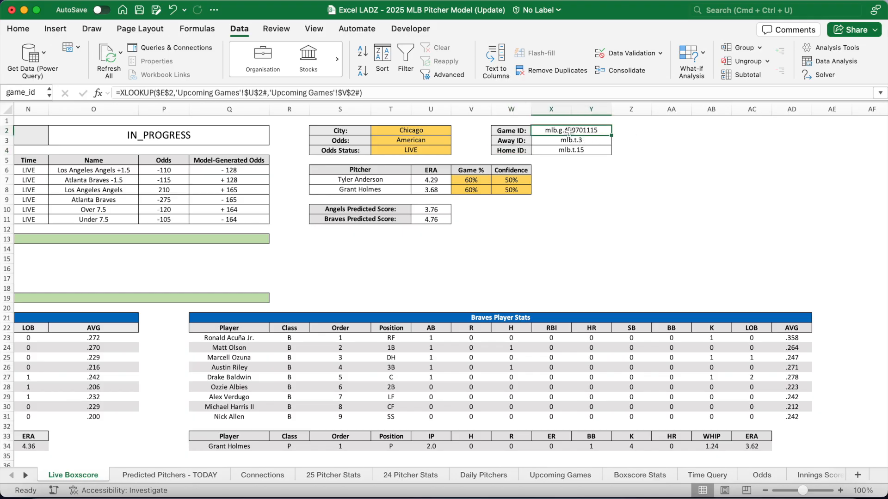
left_click(584, 141)
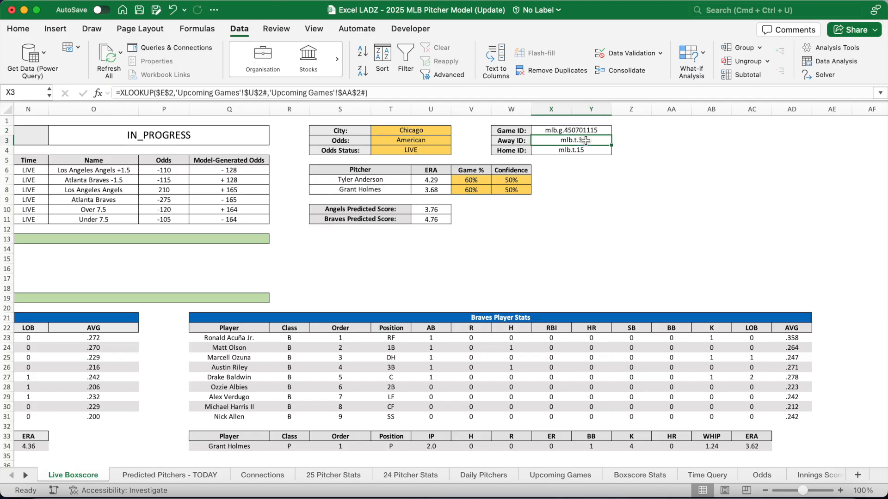
left_click(585, 152)
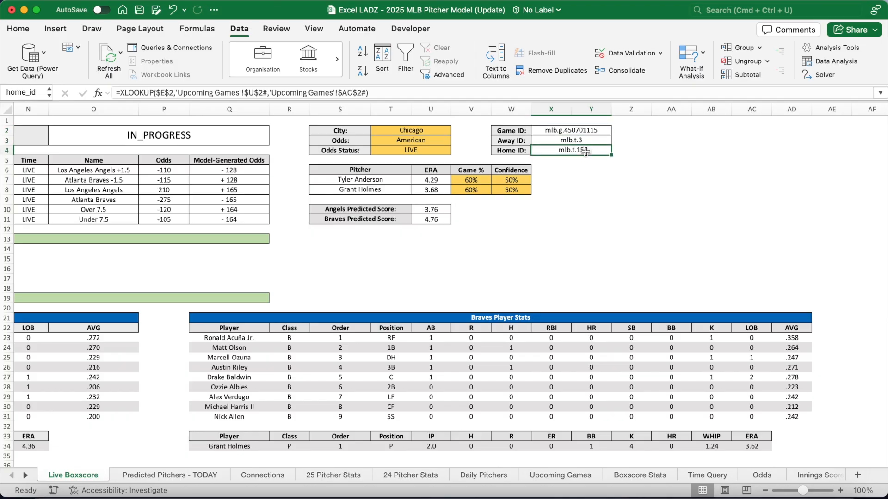
left_click(584, 135)
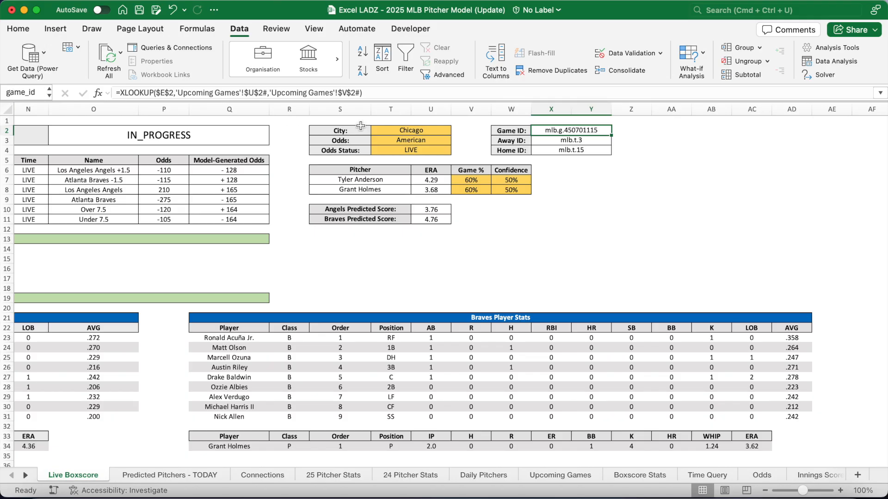
key("Down")
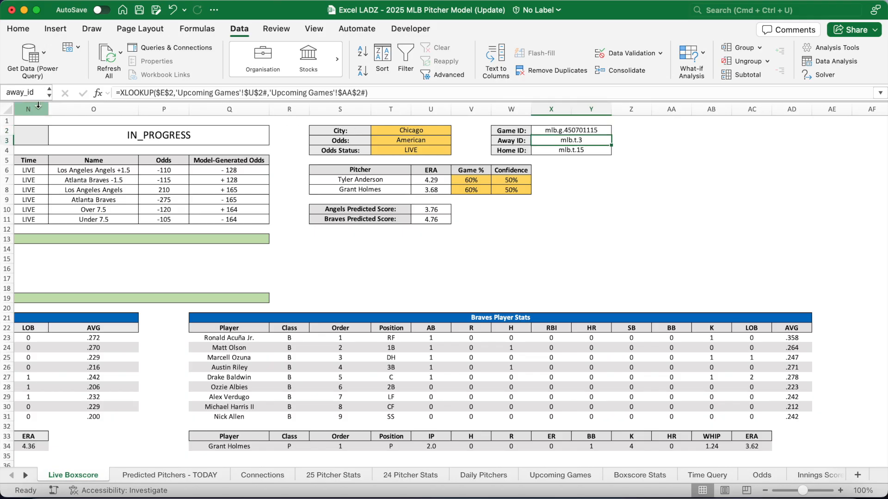
key("Down")
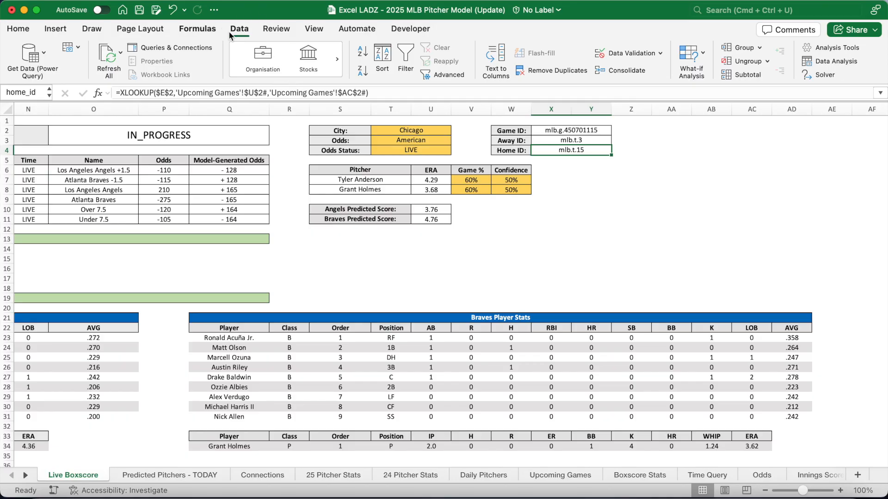
left_click(44, 55)
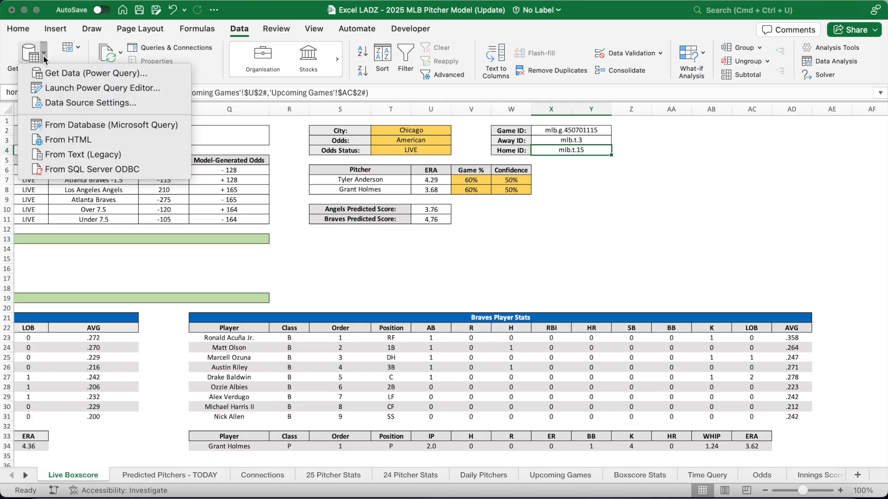
Launch Power Query Editor, preview the queries, and read the game_id M code in Advanced editor
left_click(173, 88)
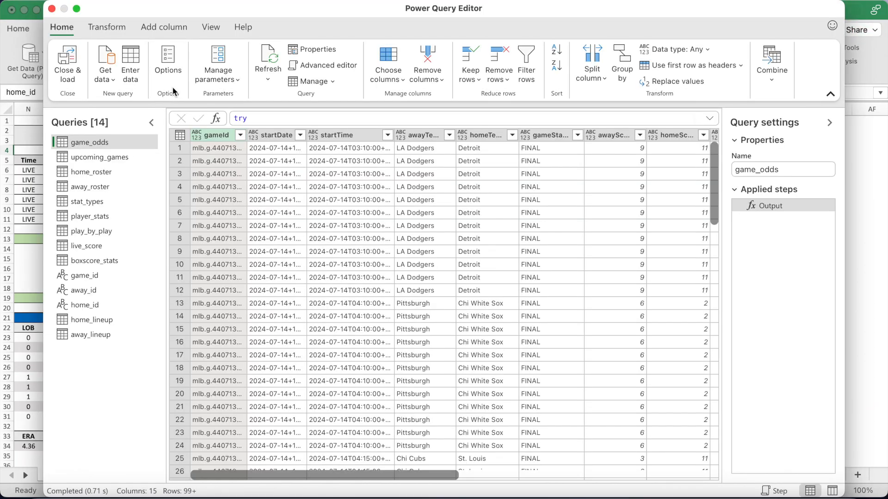
scroll(340, 210, "right", 5)
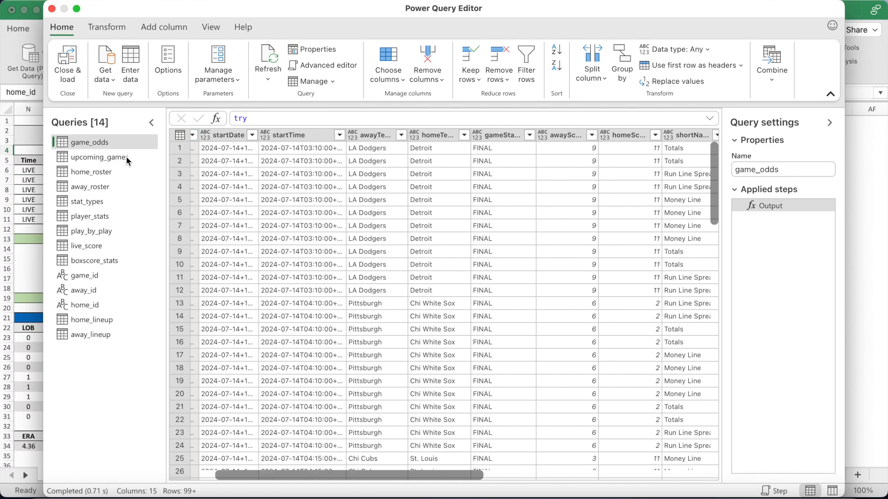
left_click(124, 157)
left_click(114, 172)
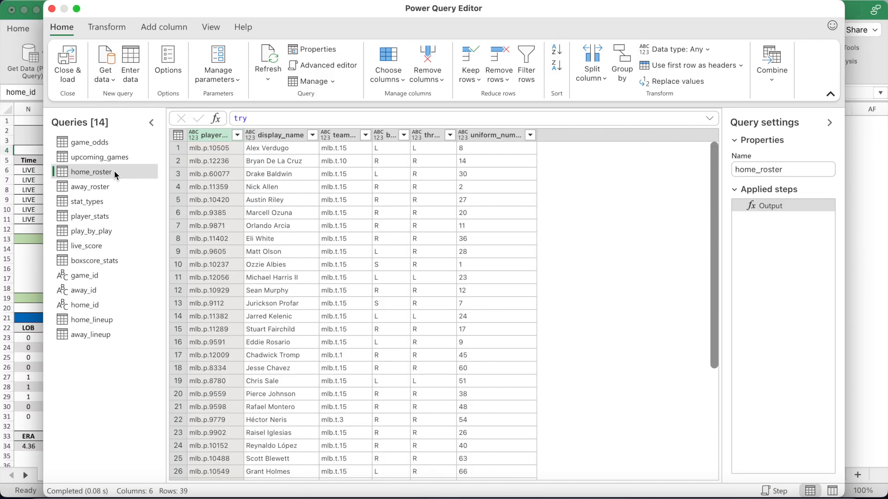
left_click(104, 275)
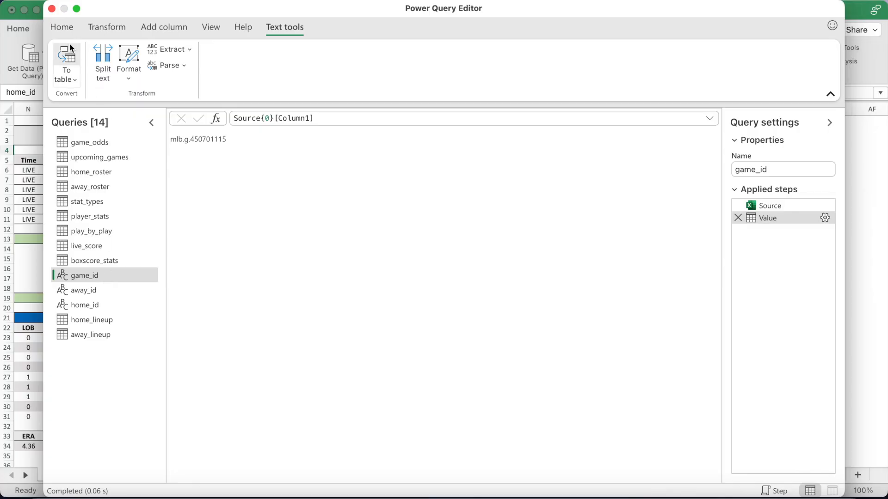
left_click(64, 28)
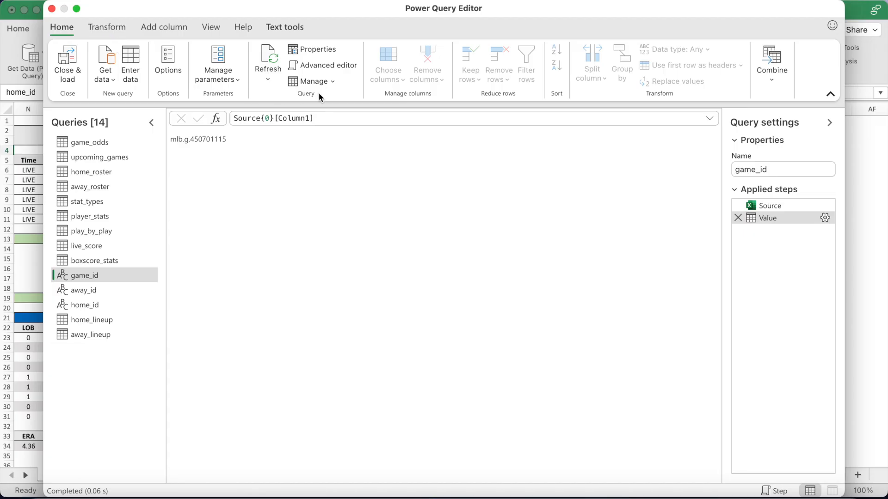
left_click(343, 65)
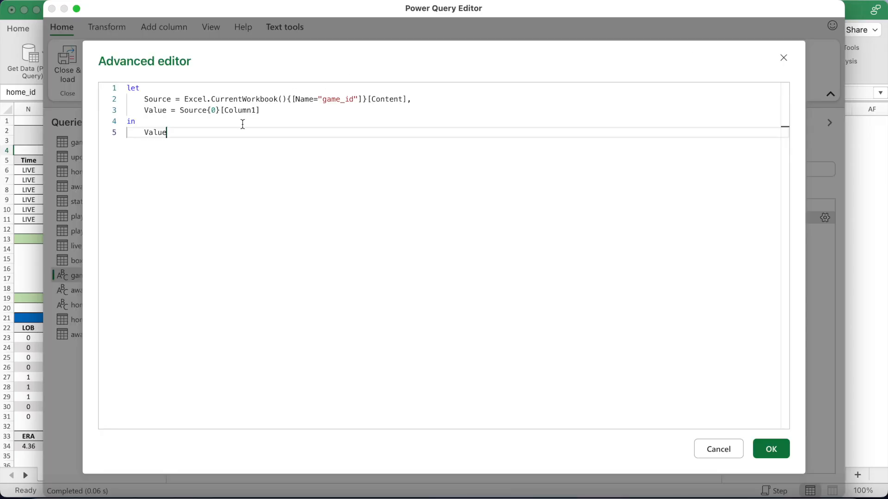
key("super+a")
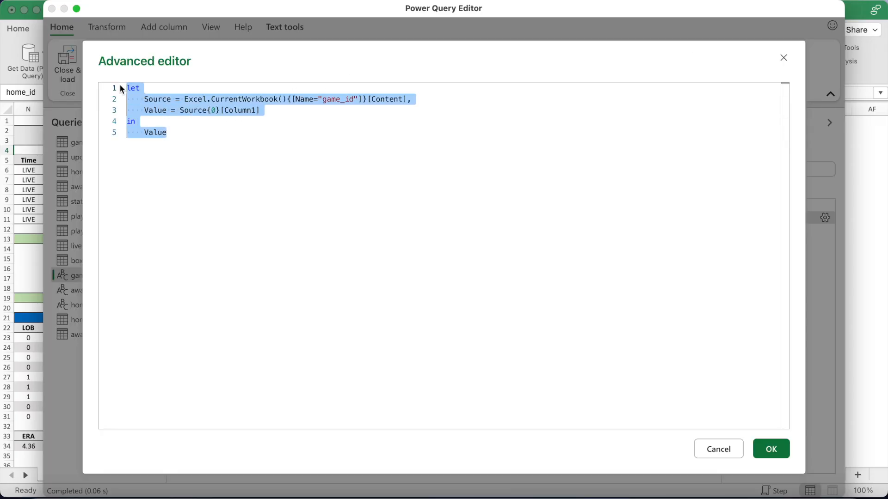
left_click(176, 135)
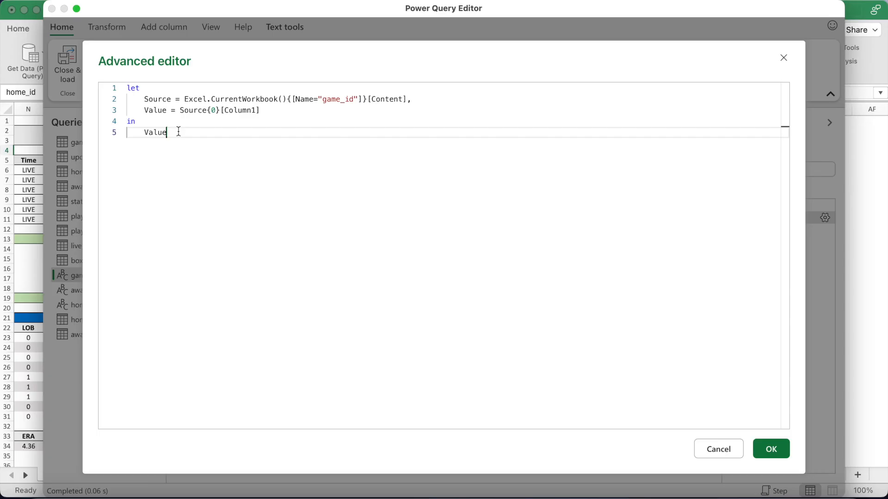
left_click(755, 452)
Read the away_id and home_id M code in Advanced editor, then open the query Options dialog
left_click(118, 293)
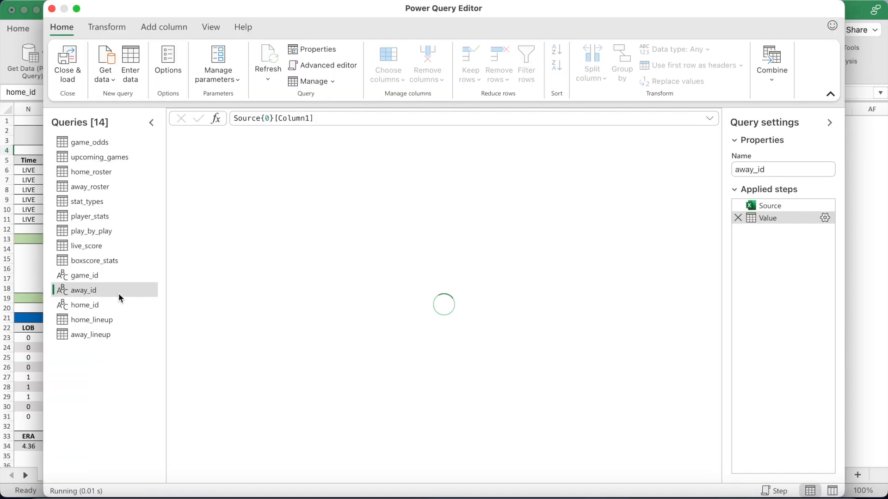
left_click(64, 28)
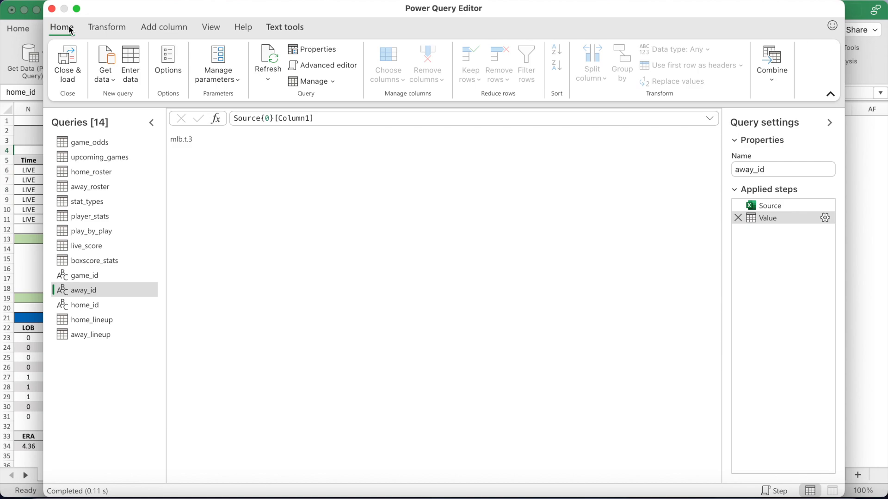
left_click(314, 64)
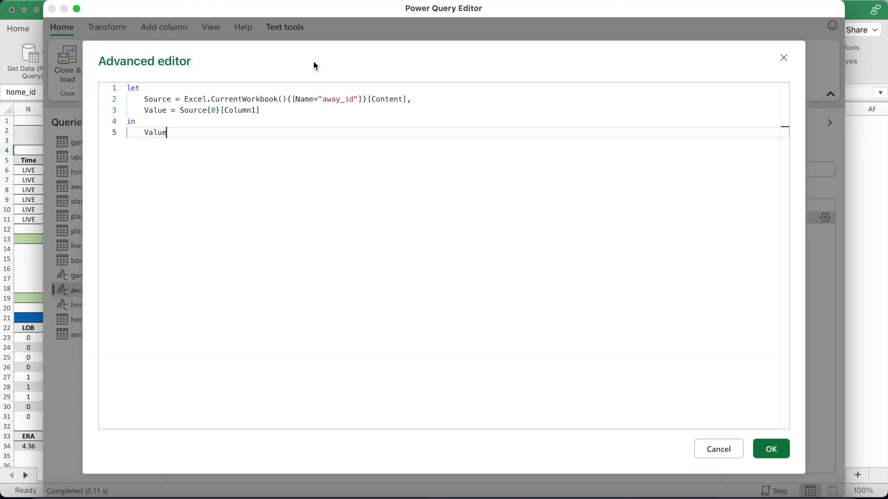
left_click_drag(177, 135, 125, 87)
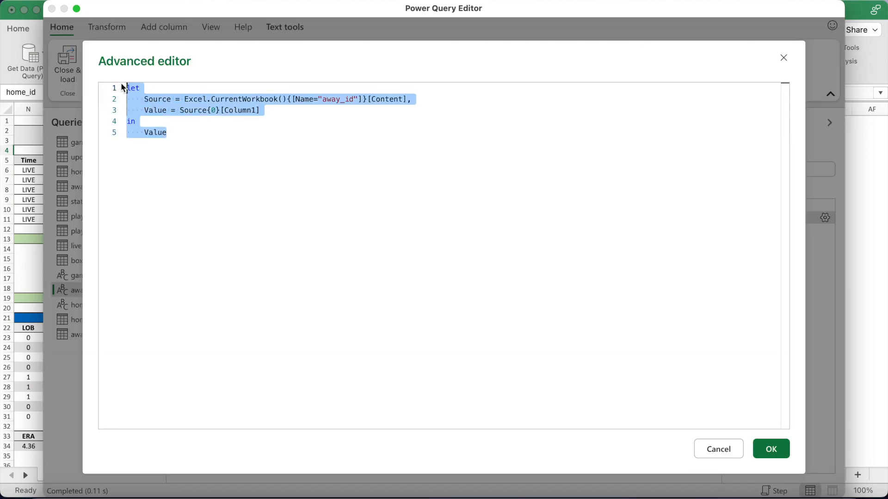
left_click(769, 449)
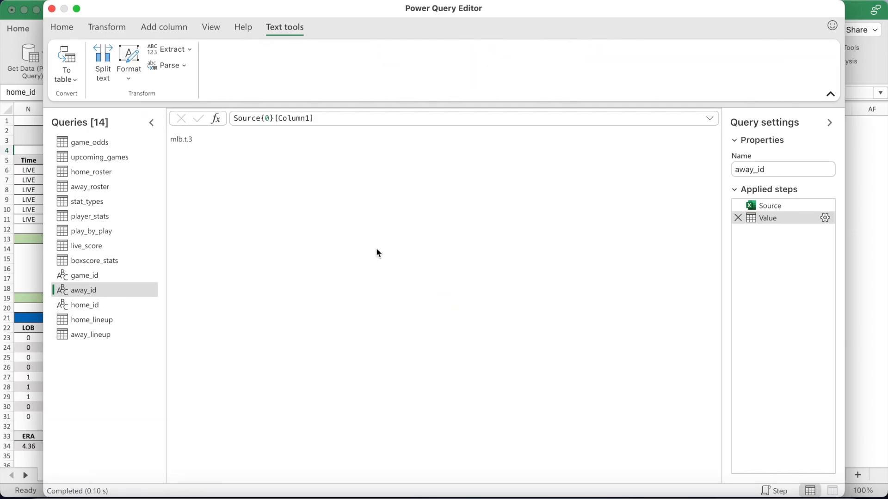
left_click(142, 303)
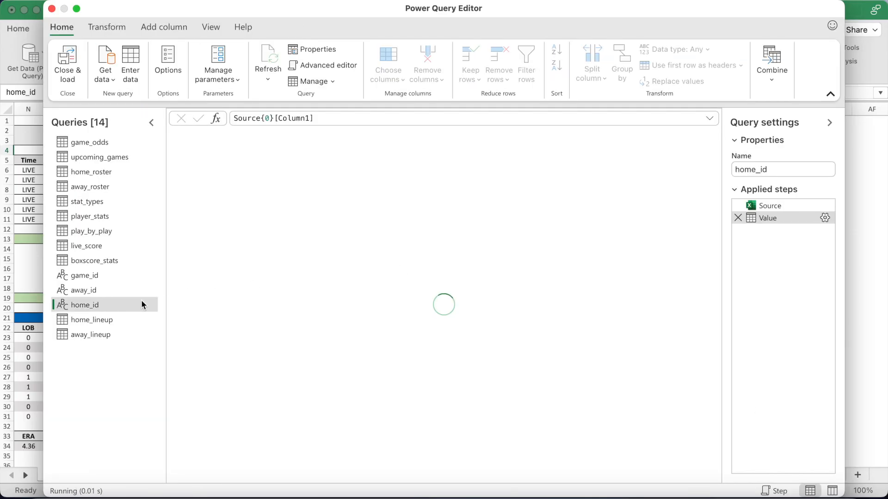
left_click(65, 37)
left_click(329, 65)
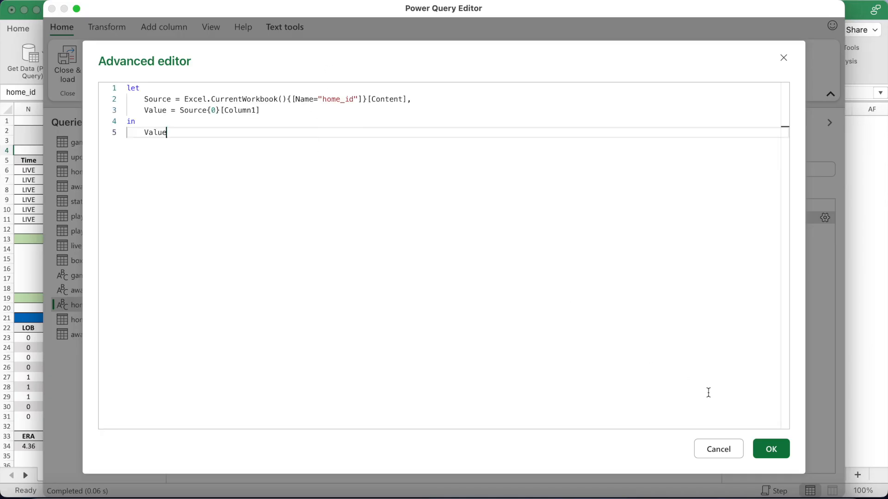
left_click(771, 450)
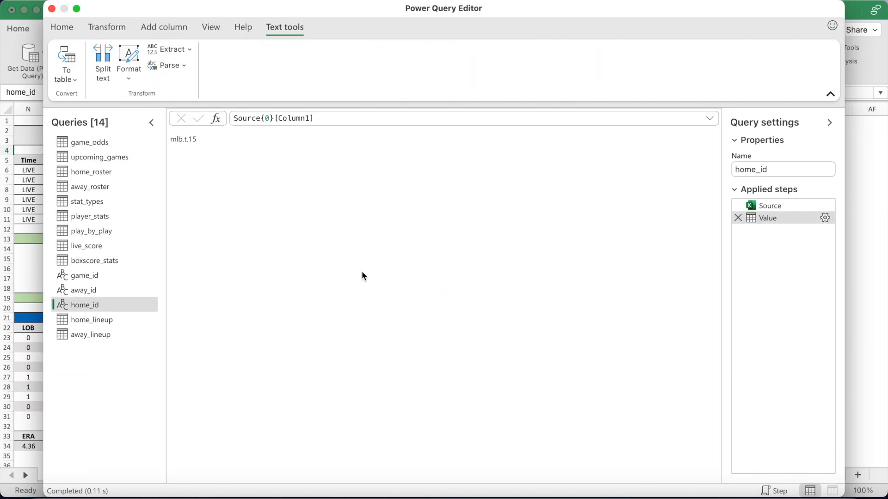
left_click(63, 28)
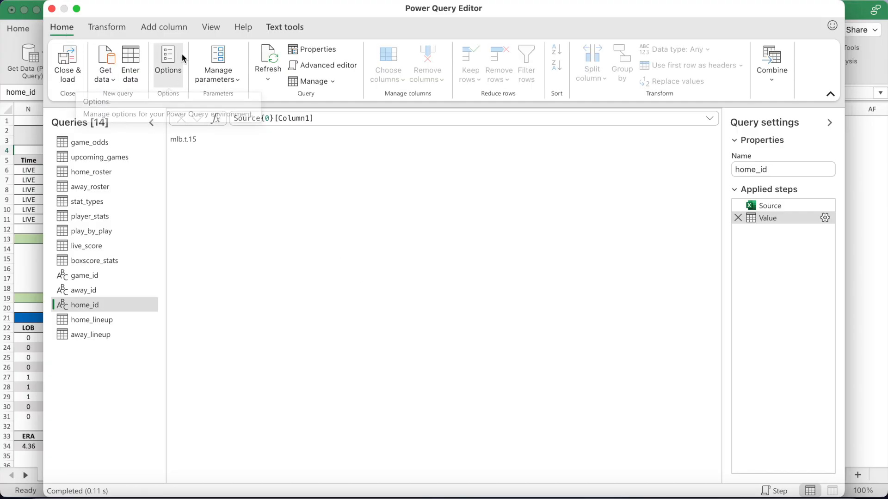
left_click(167, 60)
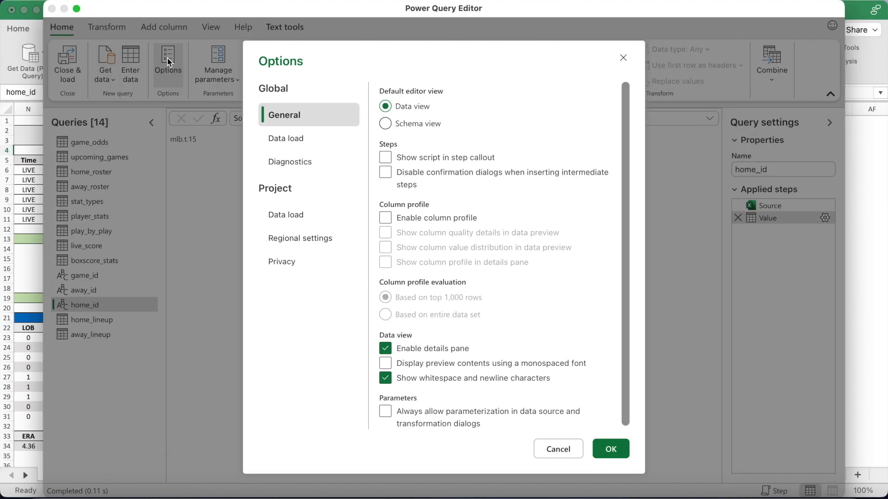
Allow combining data from multiple sources under Privacy, then Close & Load the queries
left_click(319, 262)
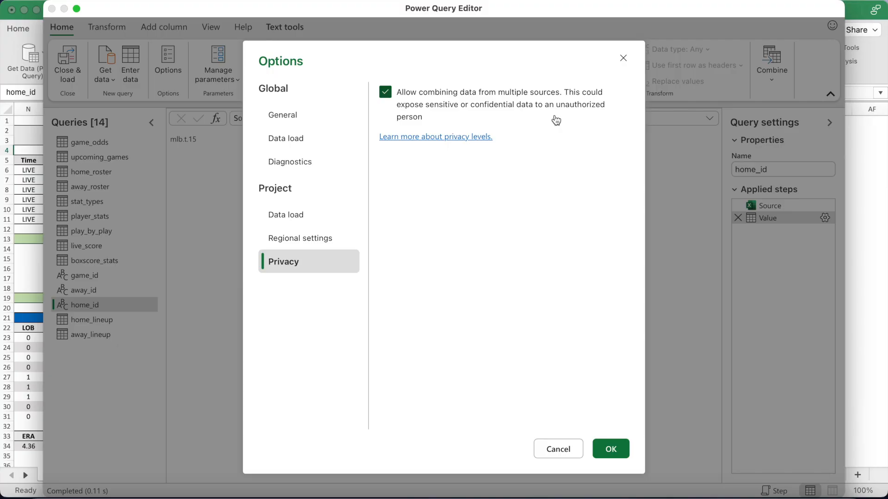
left_click(611, 449)
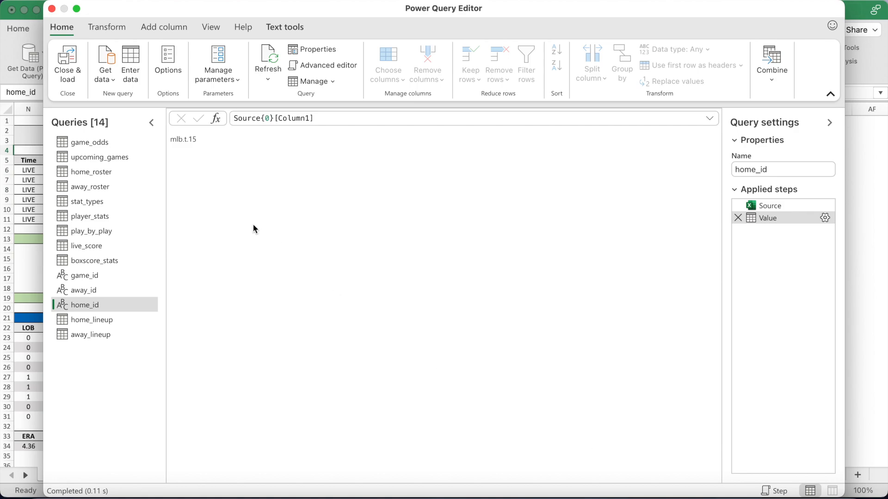
left_click(71, 65)
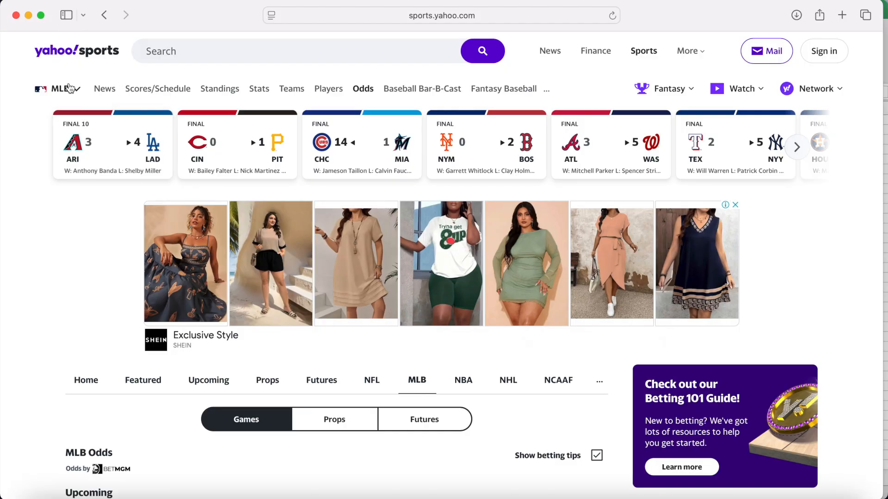
Scroll to the Astros in the MLB Odds listing and inspect its team name in Web Inspector
mouse_move(65, 88)
scroll(390, 432, "down", 6)
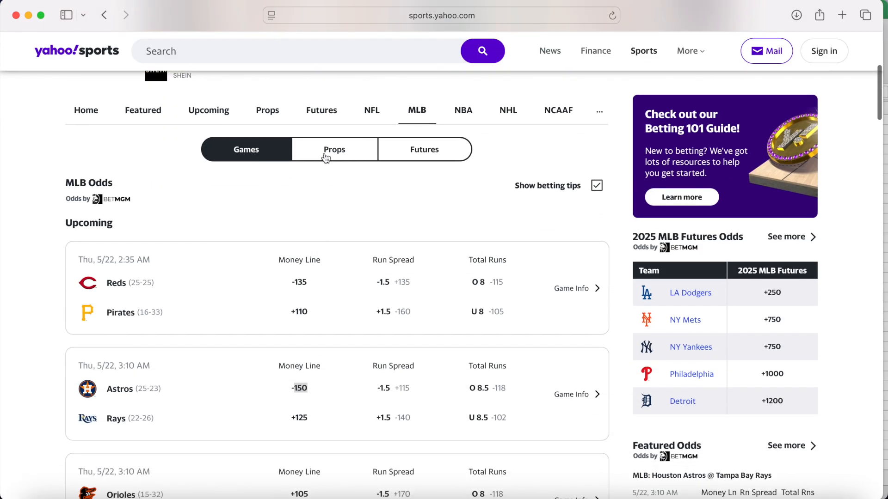
mouse_move(378, 256)
scroll(378, 255, "down", 1)
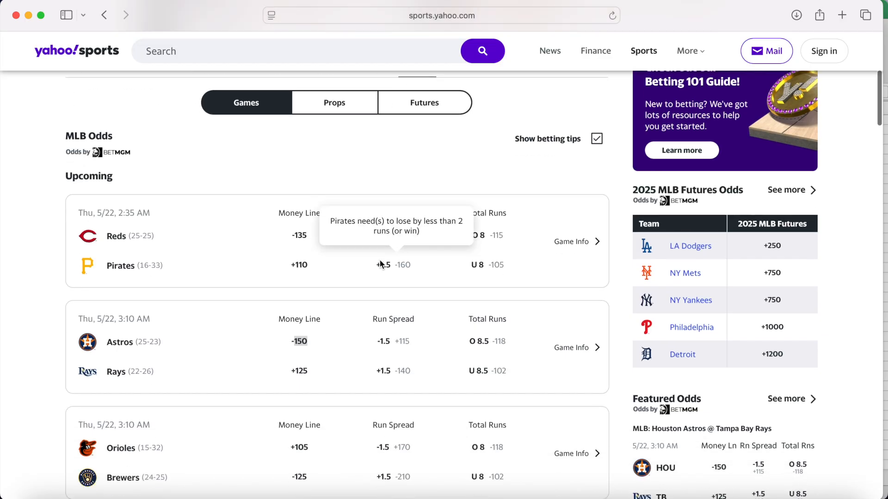
mouse_move(302, 326)
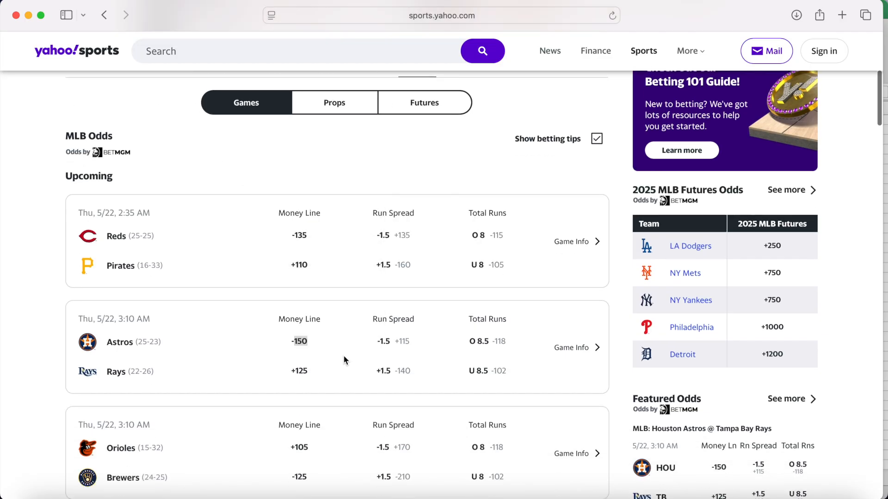
double_click(126, 343)
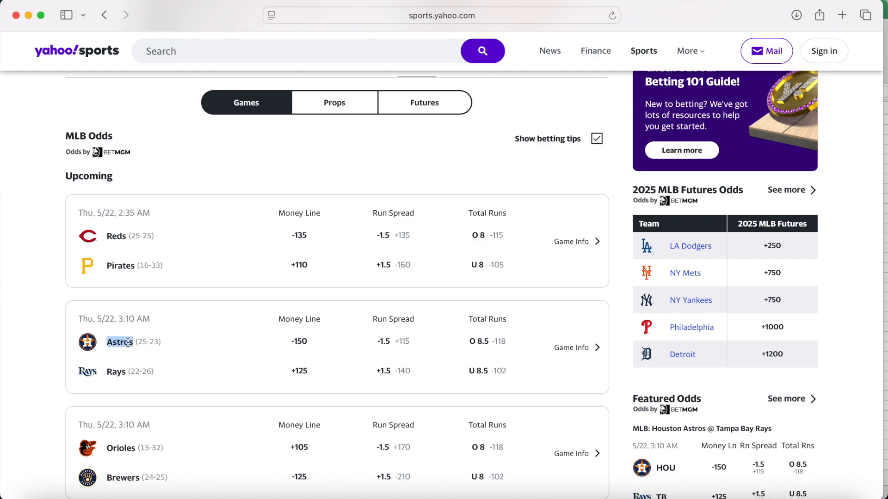
right_click(129, 344)
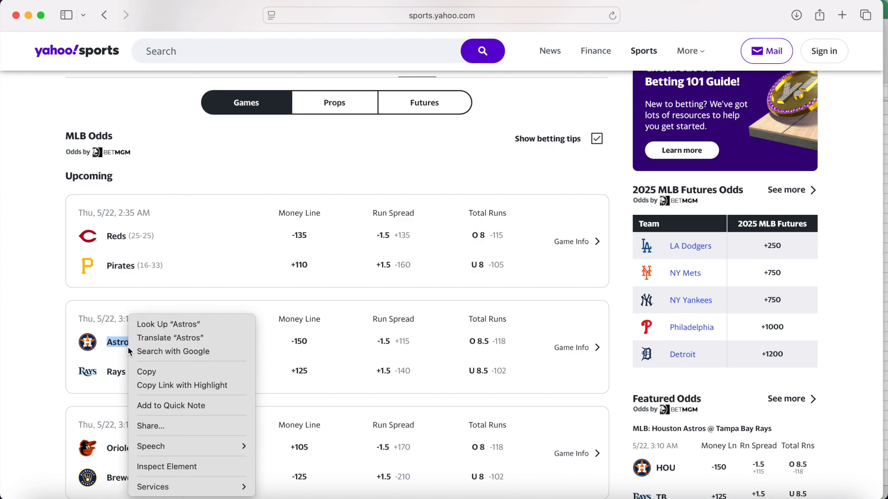
left_click(166, 466)
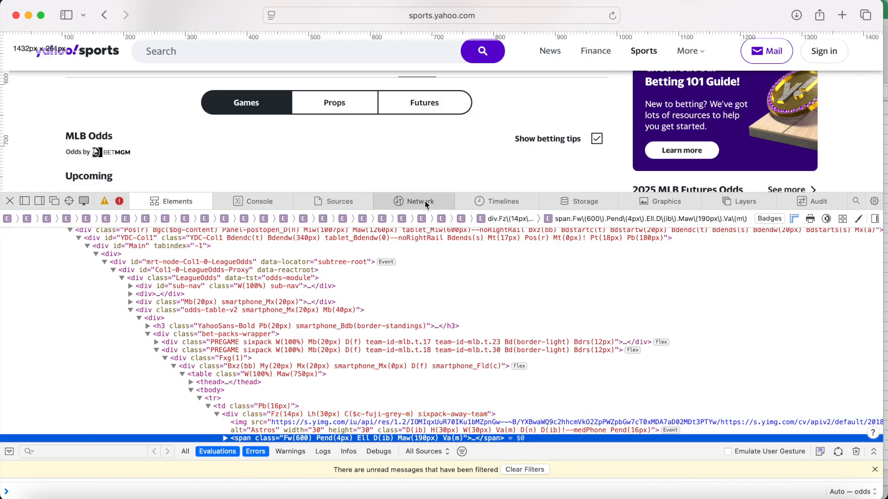
Show the Network request list and reload the page to capture the leagueOdds request
left_click(425, 202)
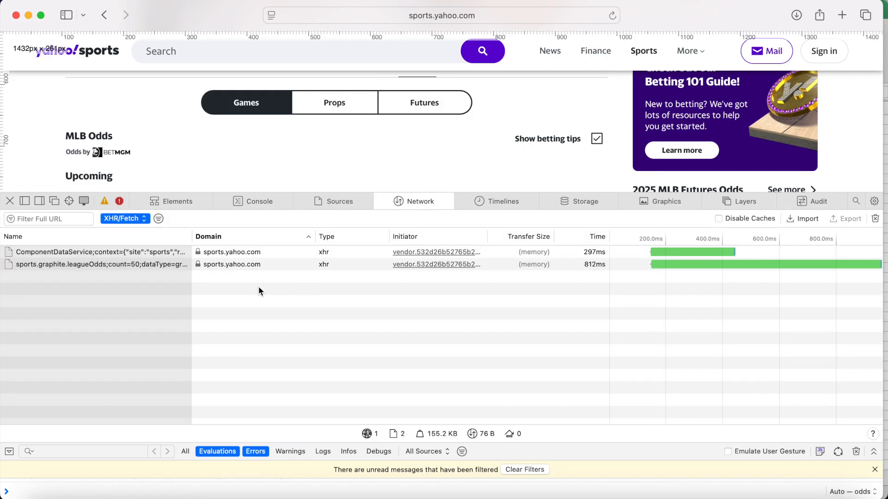
left_click(152, 266)
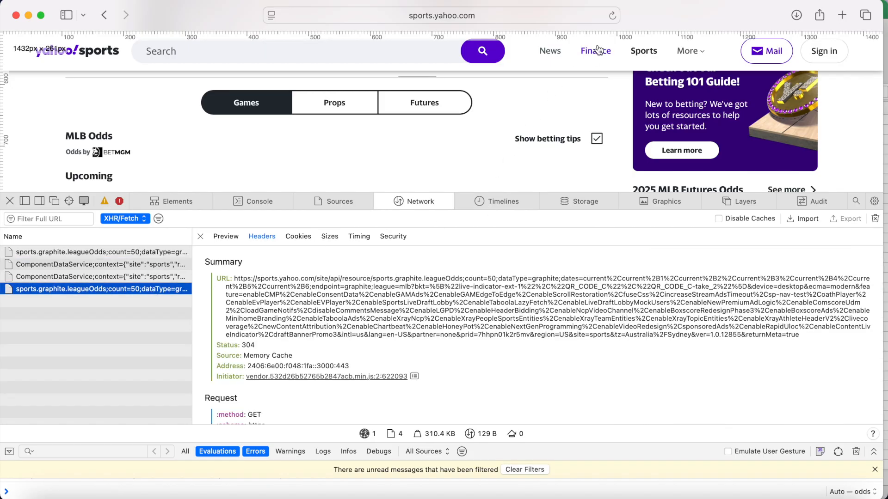
left_click(613, 16)
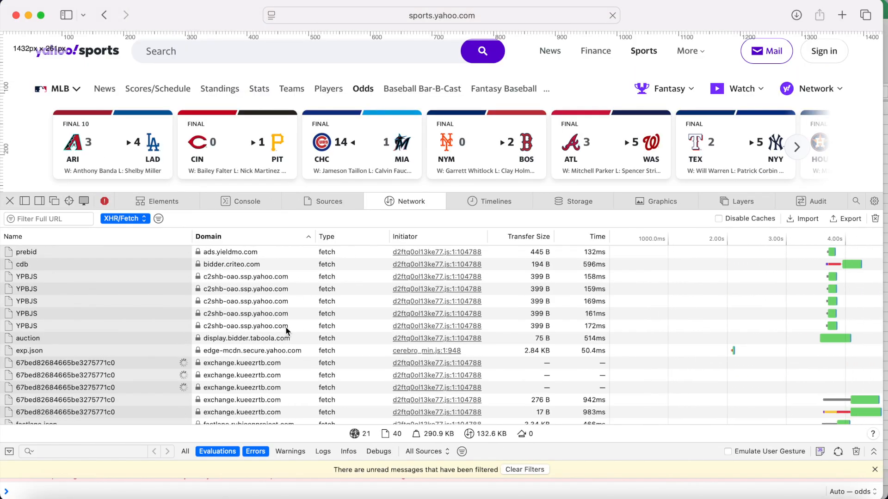
scroll(92, 352, "down", 5)
scroll(92, 352, "down", 10)
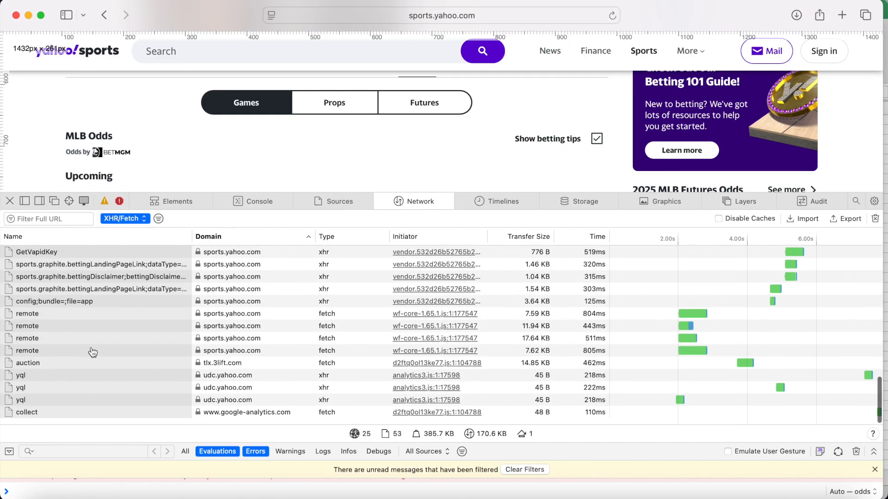
scroll(114, 325, "up", 8)
scroll(113, 325, "up", 4)
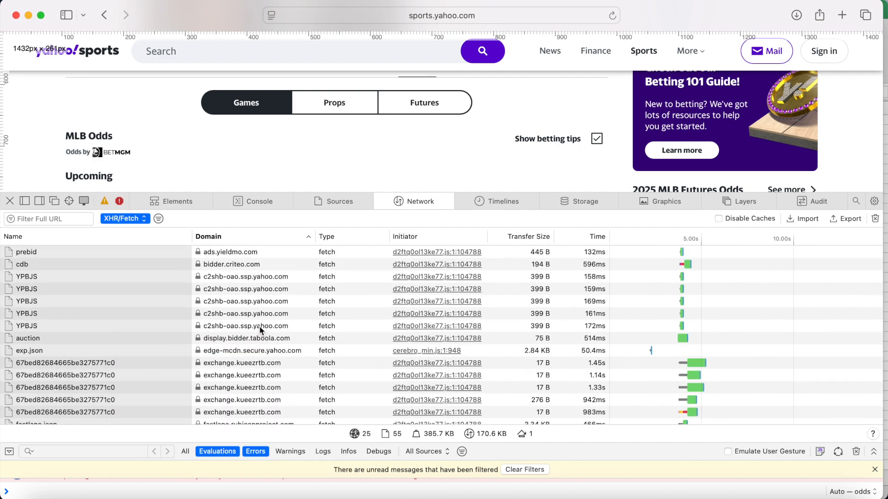
scroll(260, 329, "down", 10)
scroll(258, 325, "up", 2)
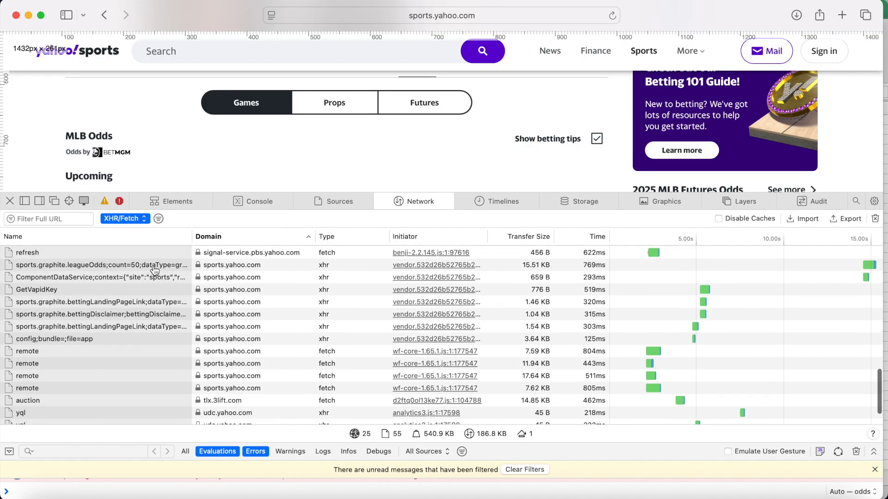
Copy the leagueOdds request's full URL and switch back to the Excel workbook
left_click(154, 270)
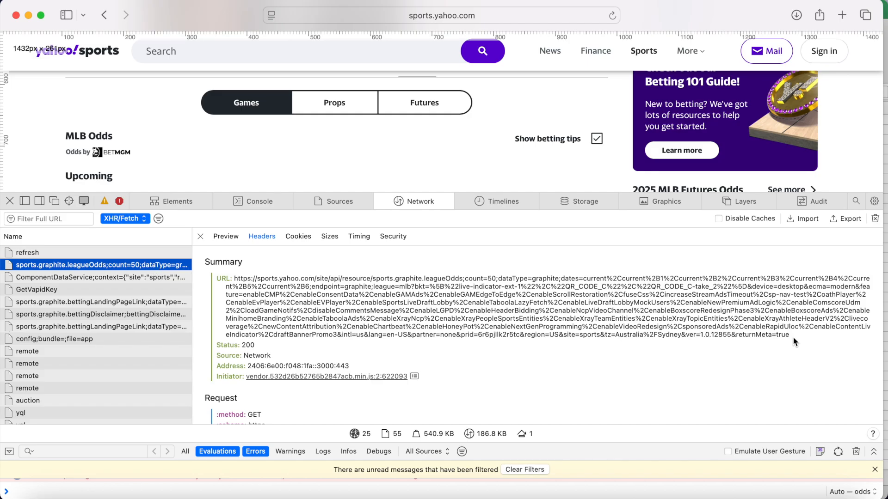
left_click_drag(794, 342, 235, 280)
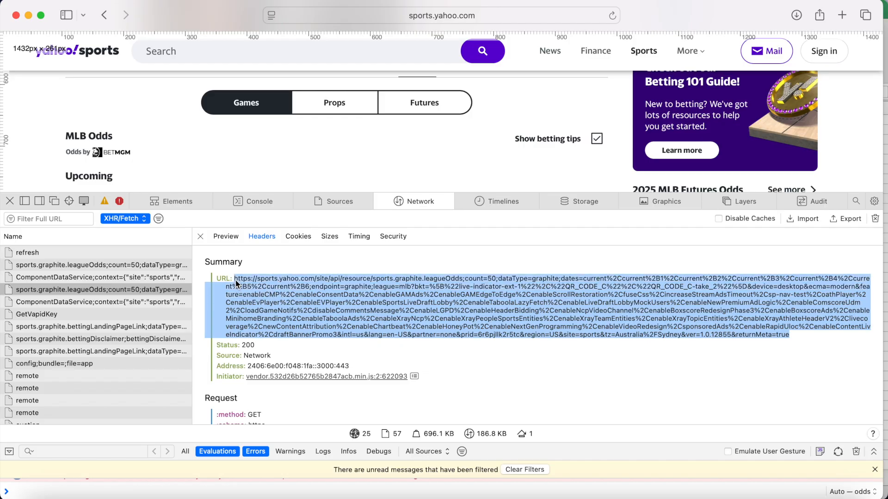
right_click(268, 299)
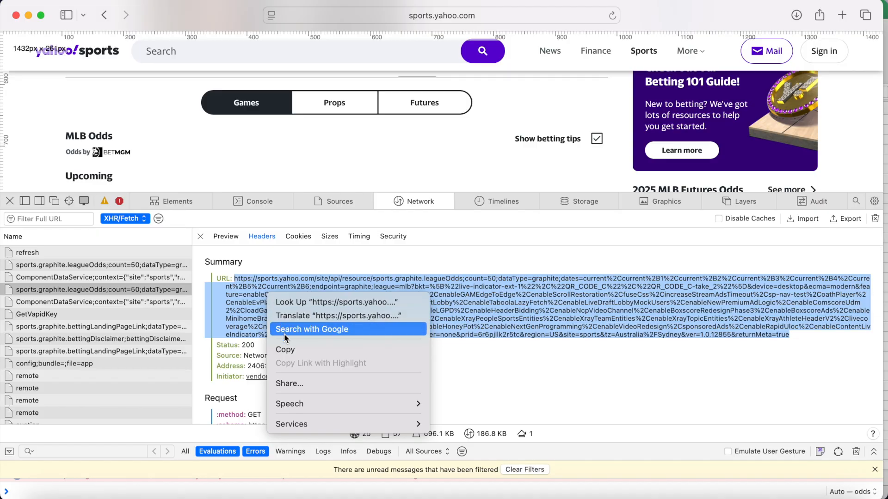
left_click(298, 351)
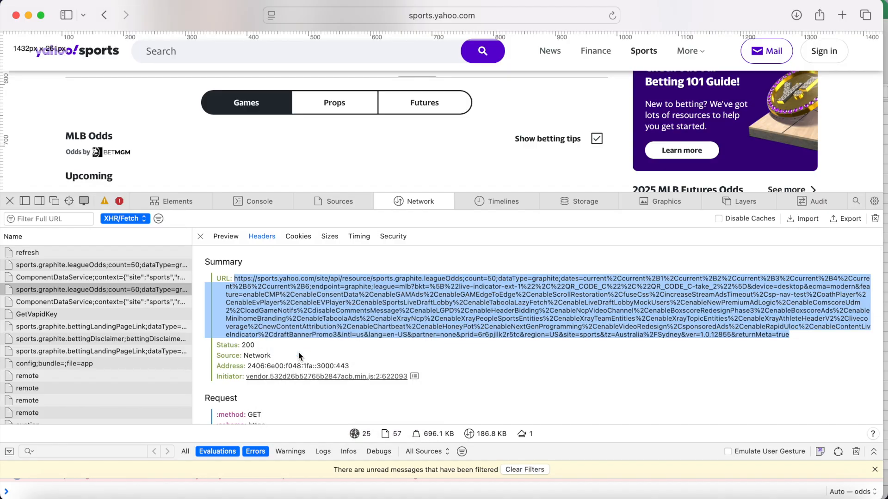
key("ctrl+Right")
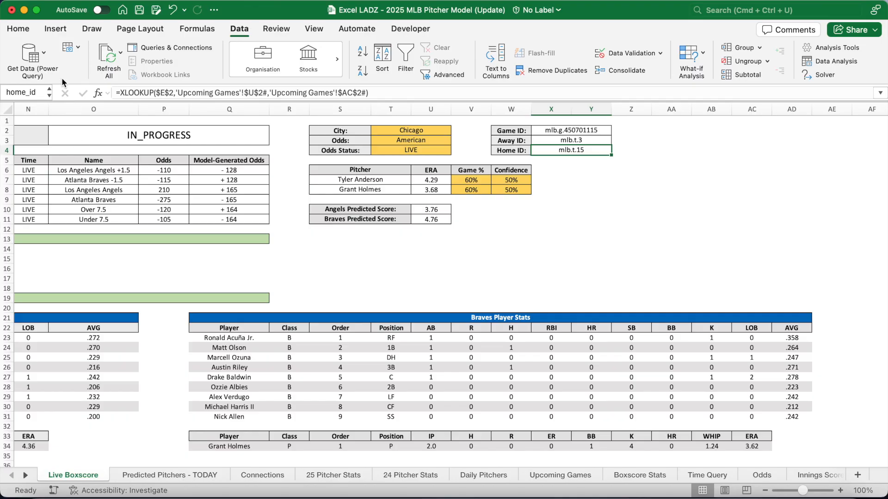
Launch Power Query Editor and review the game_odds M code and its 15 odds columns
left_click(45, 55)
left_click(73, 88)
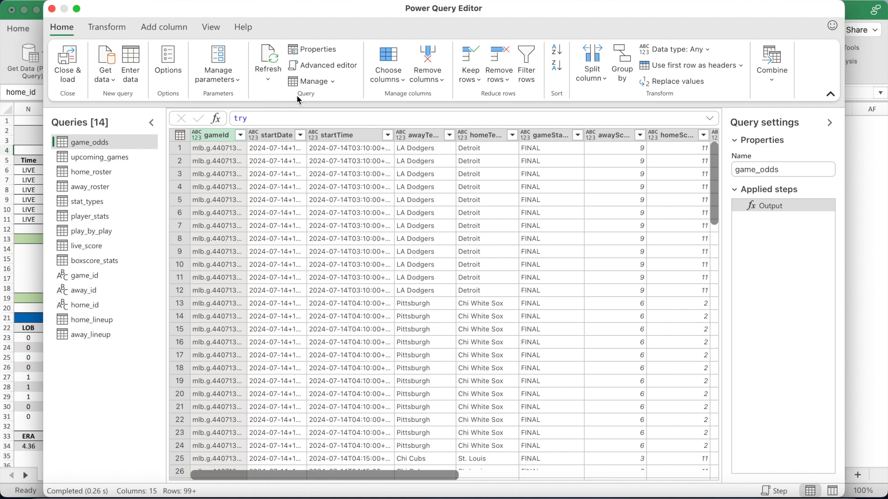
left_click(335, 65)
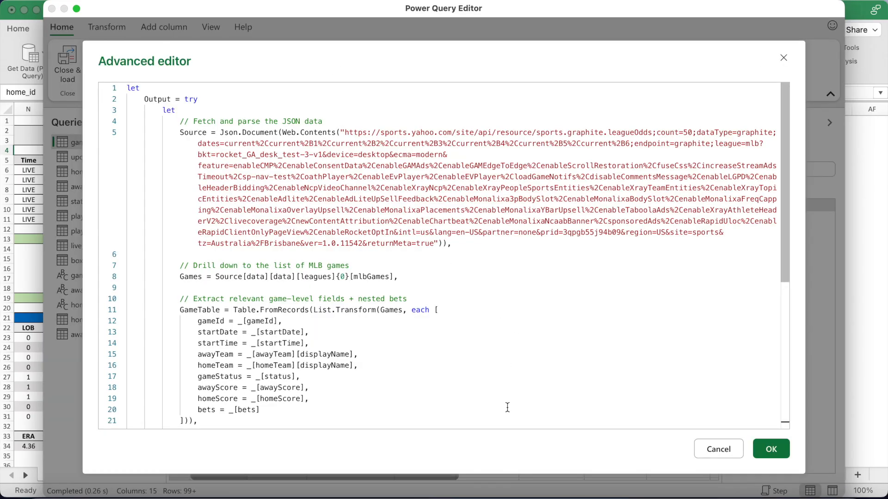
scroll(508, 408, "down", 10)
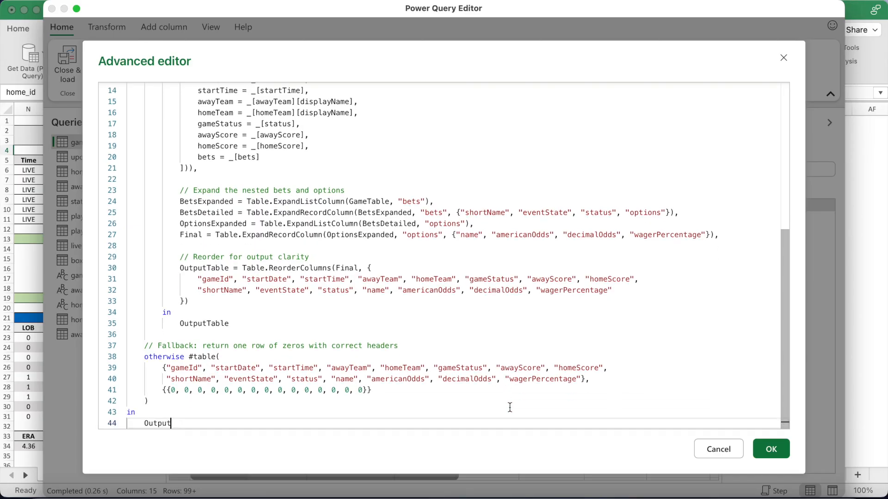
left_click(768, 452)
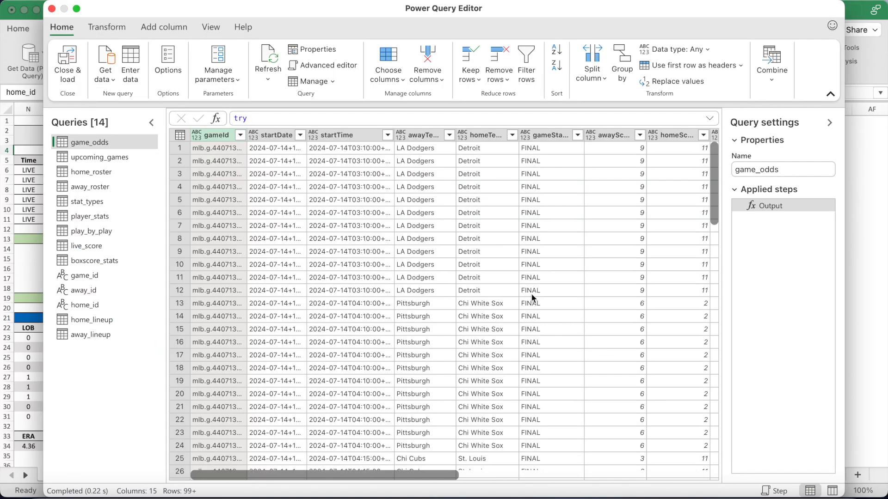
scroll(532, 296, "right", 10)
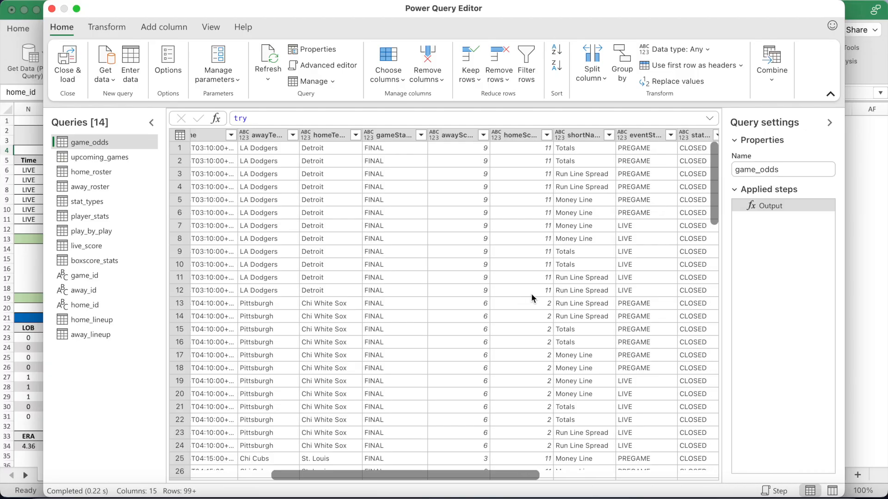
scroll(531, 296, "right", 8)
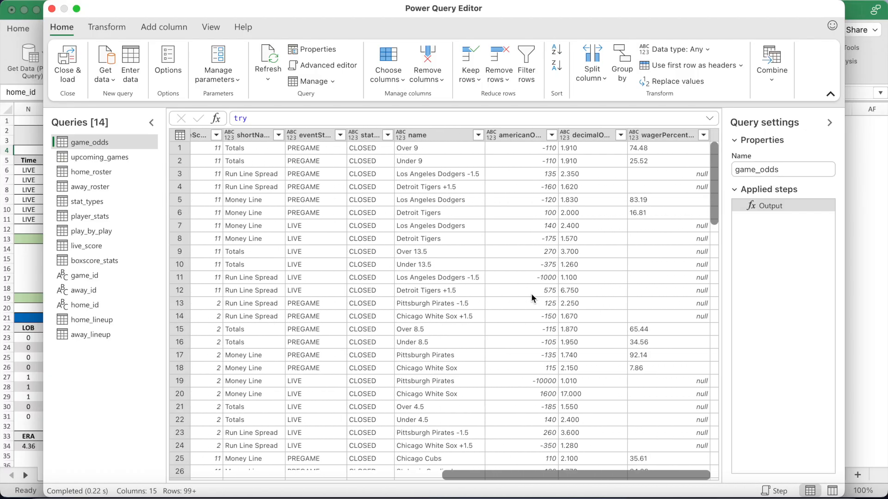
scroll(531, 293, "left", 15)
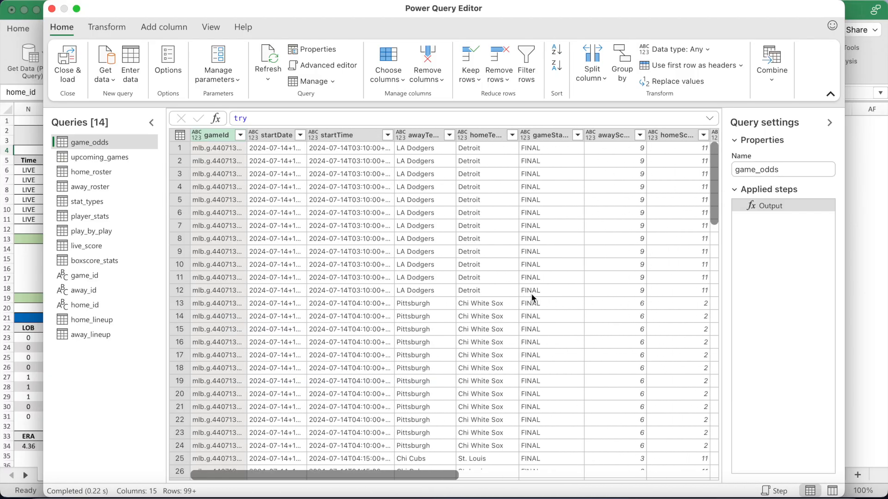
Review the upcoming_games query's M code and its team columns
left_click(127, 159)
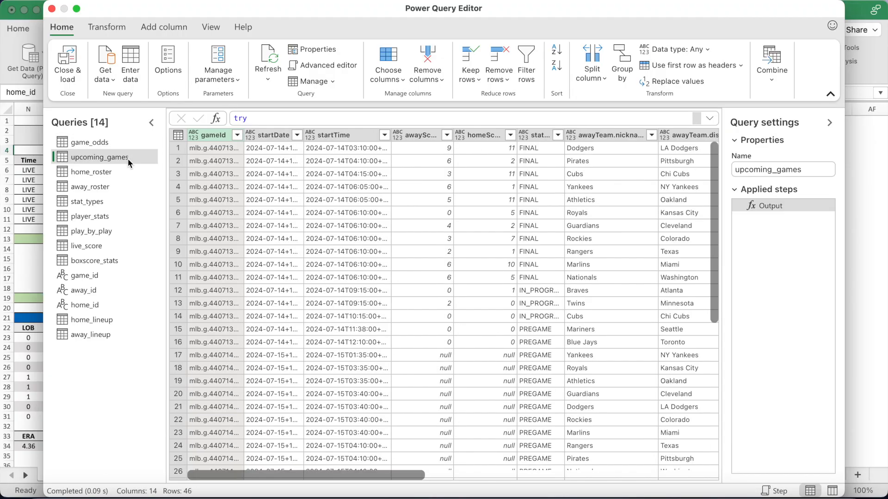
left_click(325, 64)
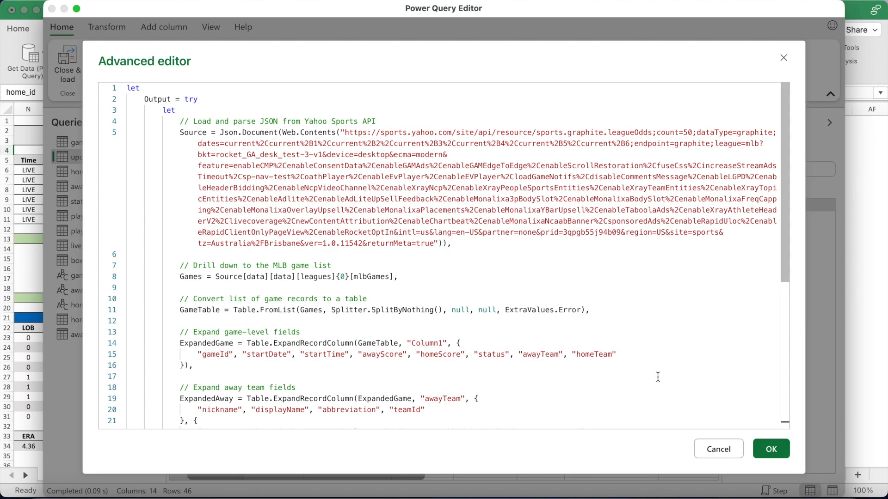
scroll(657, 377, "down", 10)
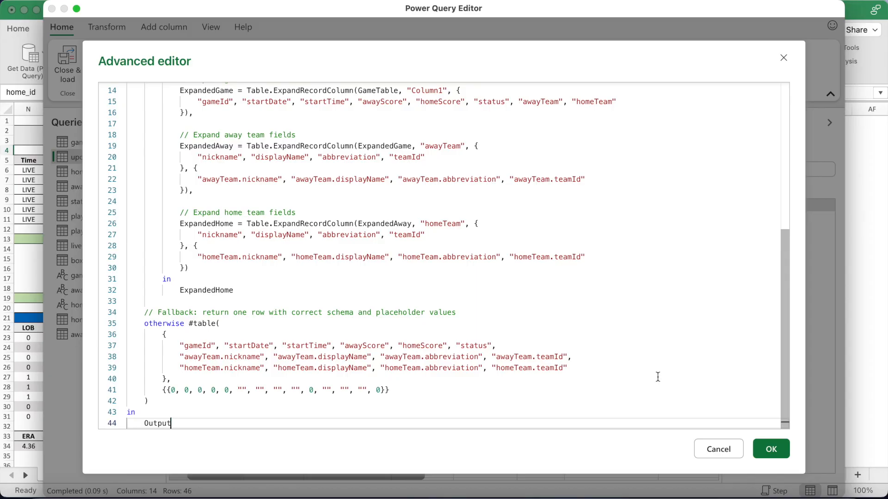
left_click(771, 448)
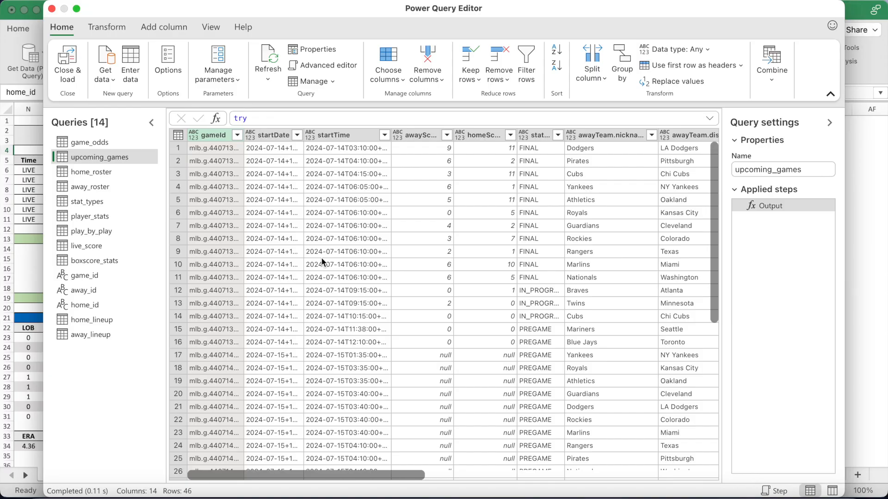
scroll(322, 262, "right", 10)
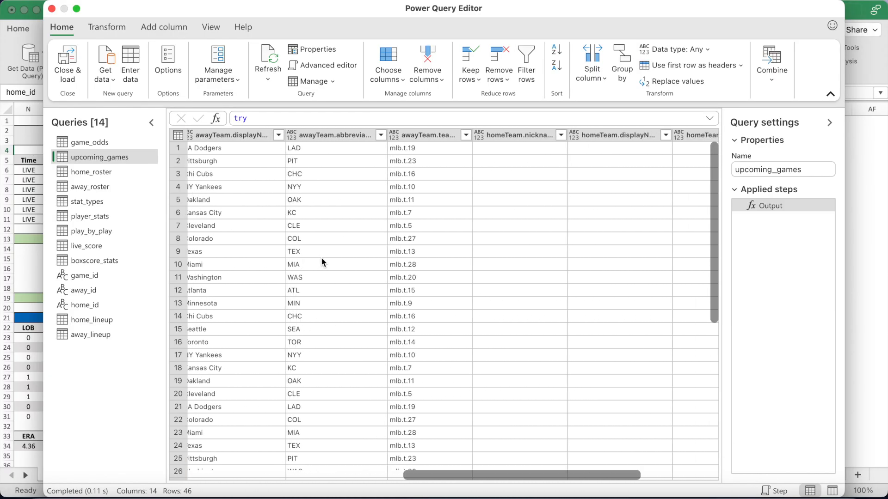
scroll(322, 262, "right", 5)
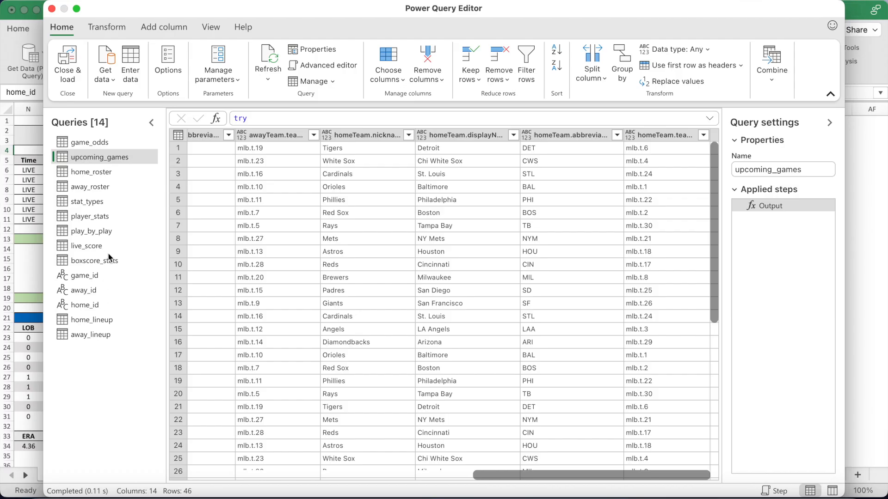
Confirm the upcoming_games query name and preview home_roster's 39 player rows
right_click(119, 159)
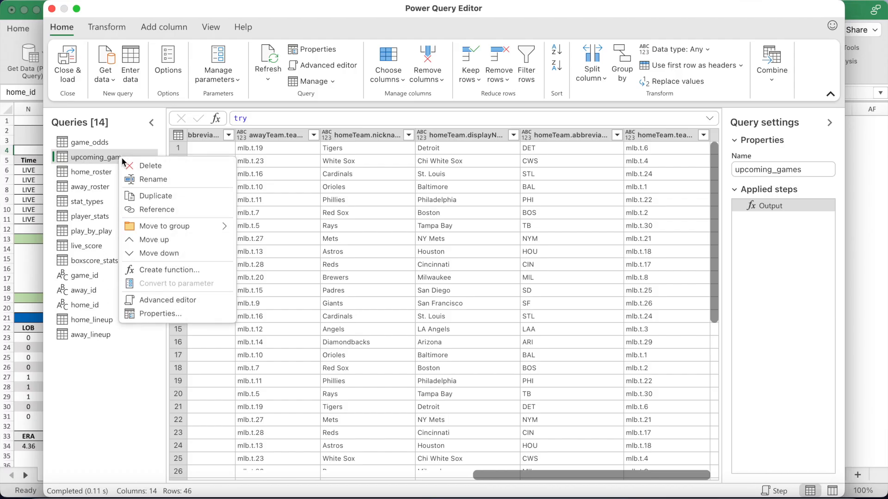
left_click(152, 177)
left_click(140, 158)
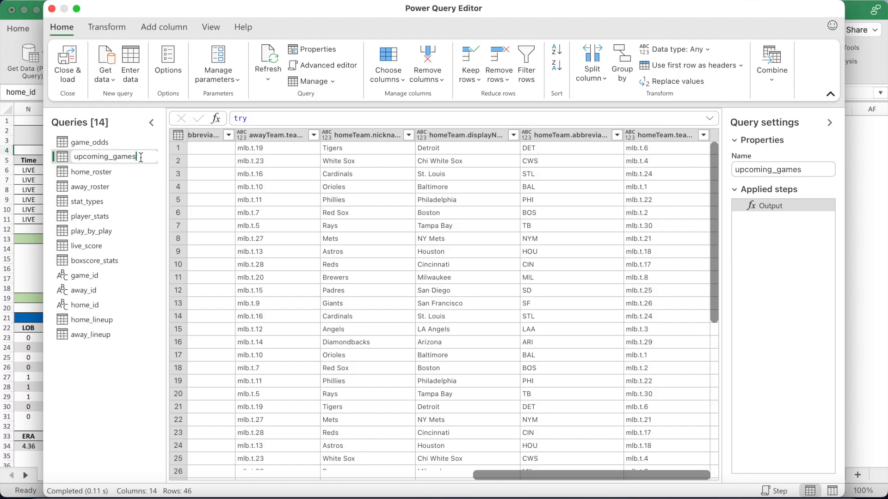
key("Return")
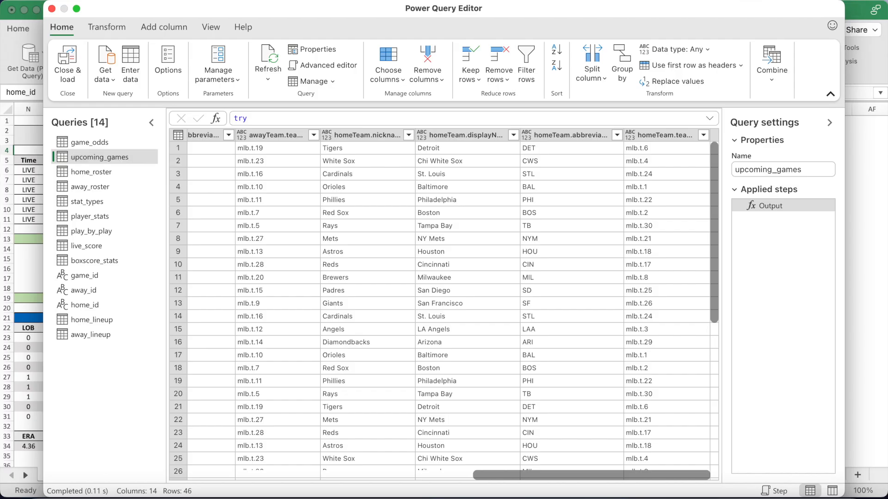
left_click(123, 172)
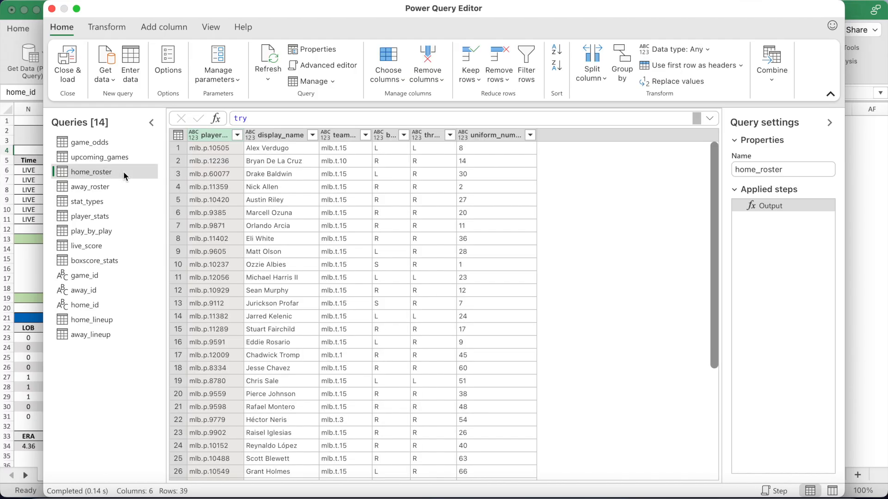
Inspect the home_roster M code, noting where home_id joins the request URL
left_click(326, 65)
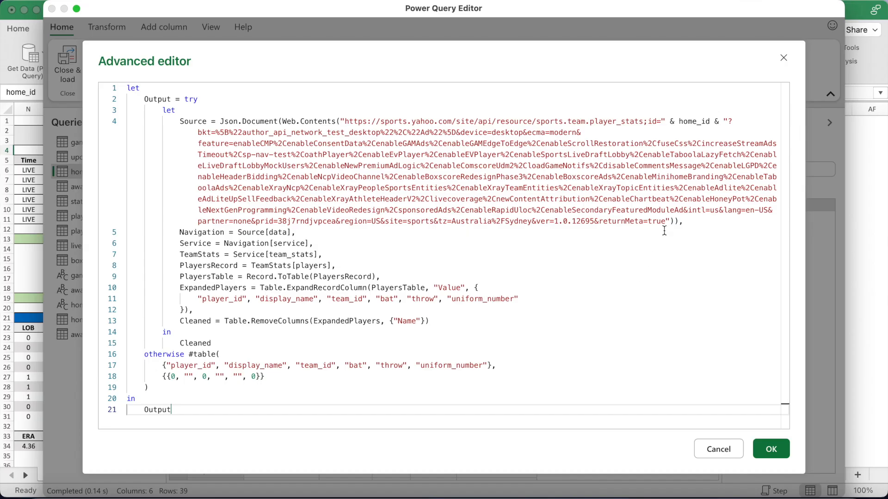
left_click_drag(668, 222, 341, 121)
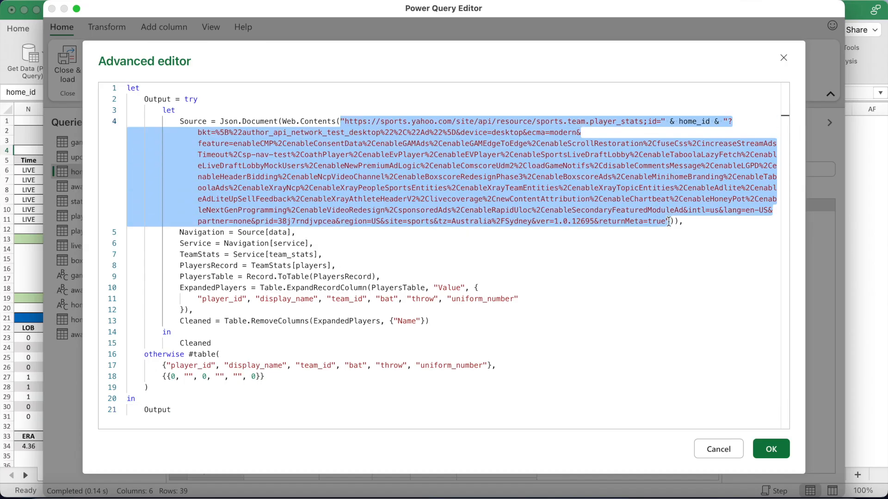
left_click(668, 221)
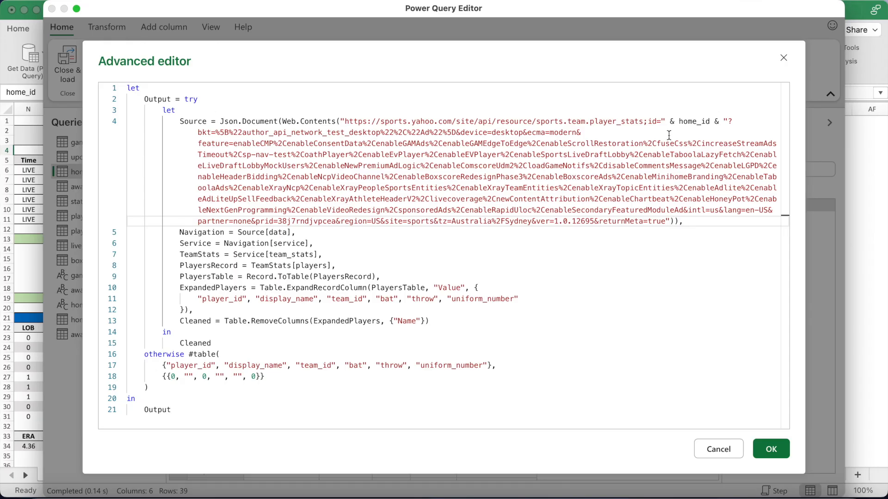
left_click_drag(666, 122, 714, 121)
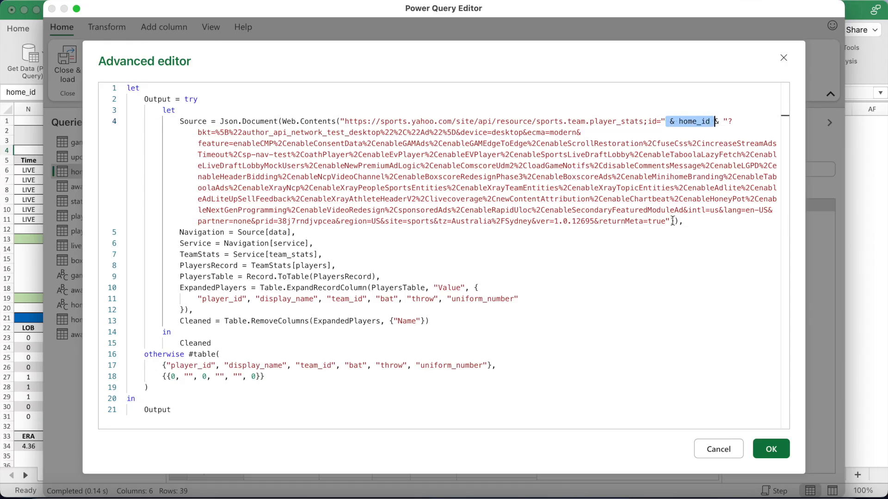
left_click(688, 224)
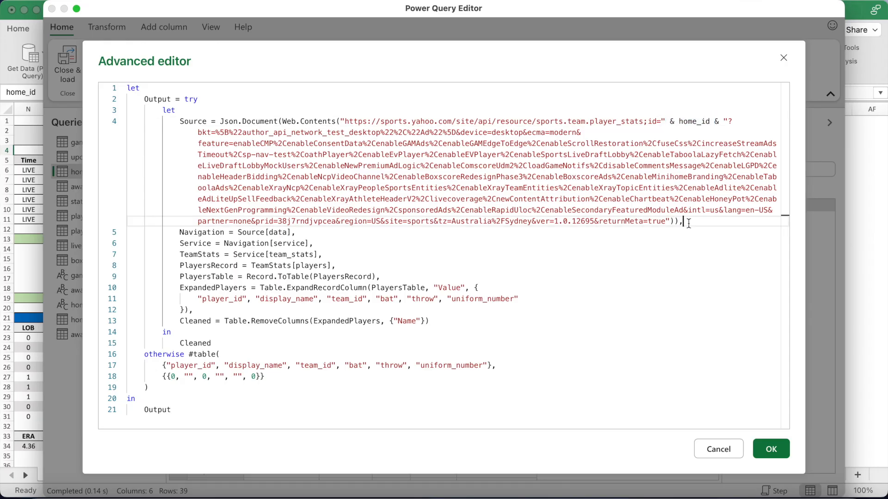
left_click(768, 450)
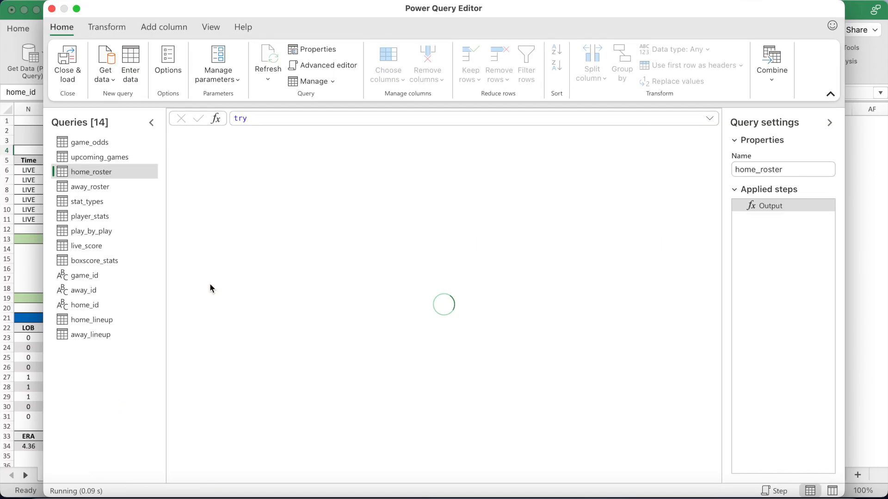
Review the away_roster and stat_types code, noting where game_id joins the boxscore URL
left_click(124, 188)
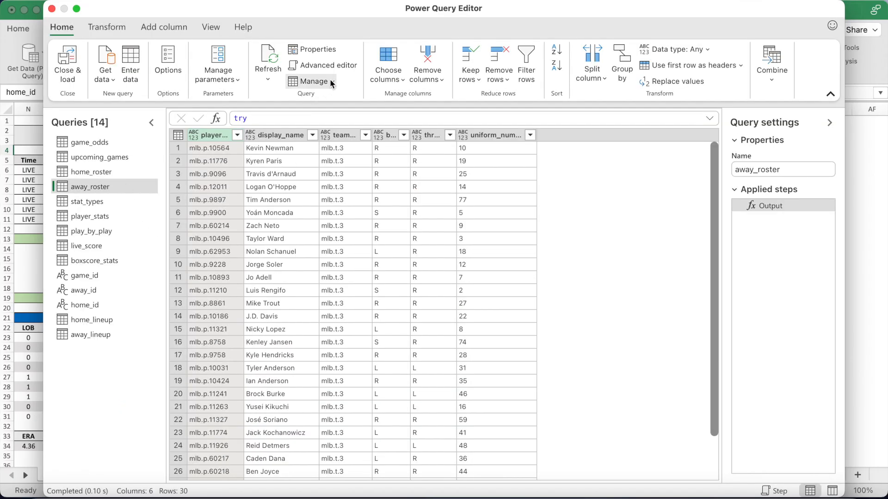
left_click(337, 67)
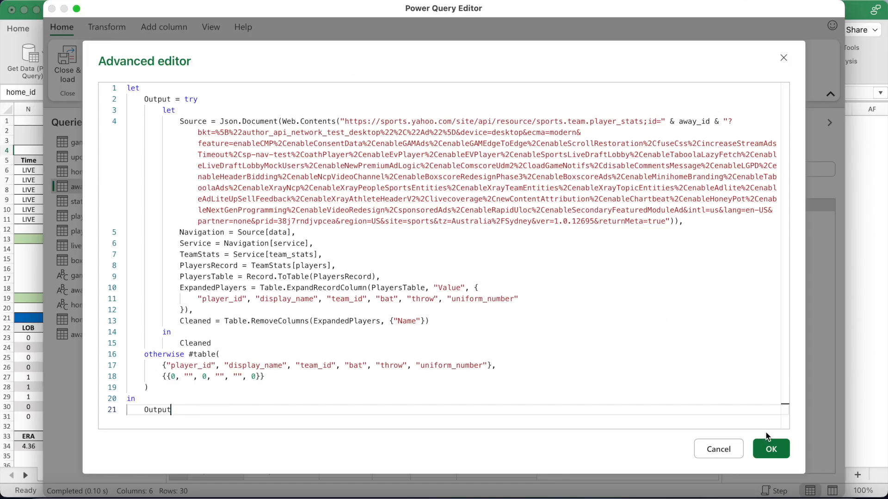
left_click(771, 449)
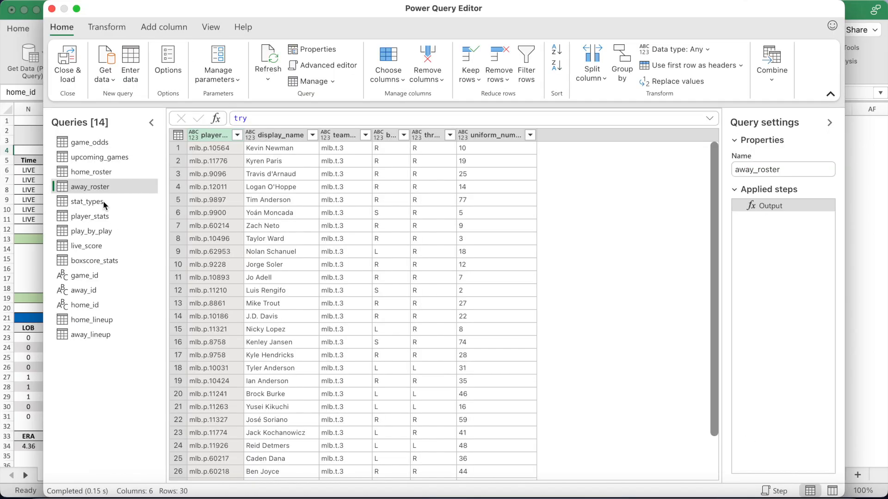
left_click(103, 201)
left_click(315, 65)
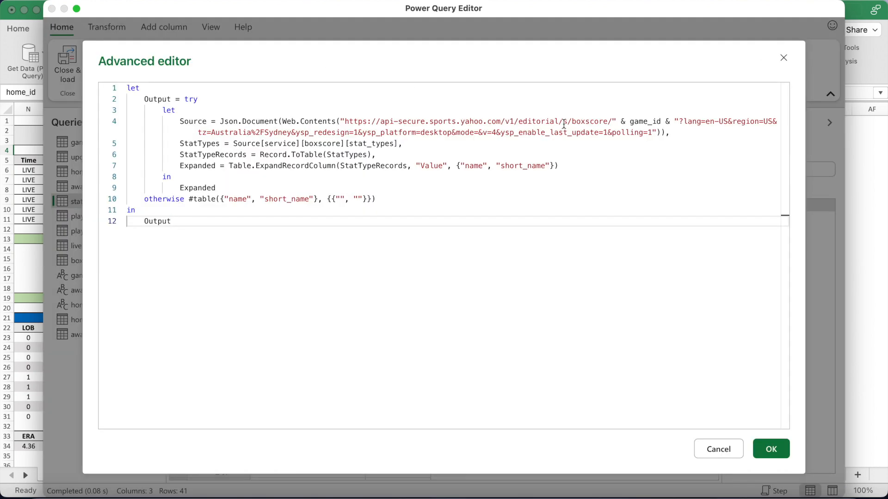
left_click_drag(616, 122, 672, 123)
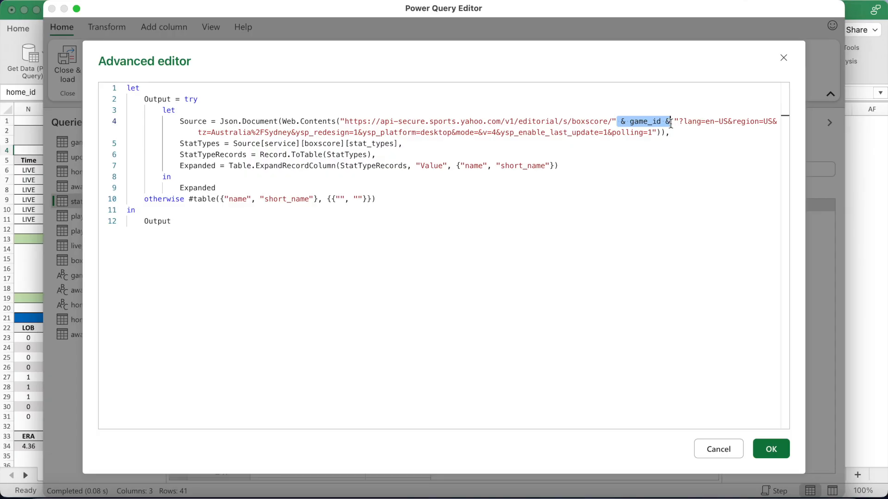
left_click(656, 137)
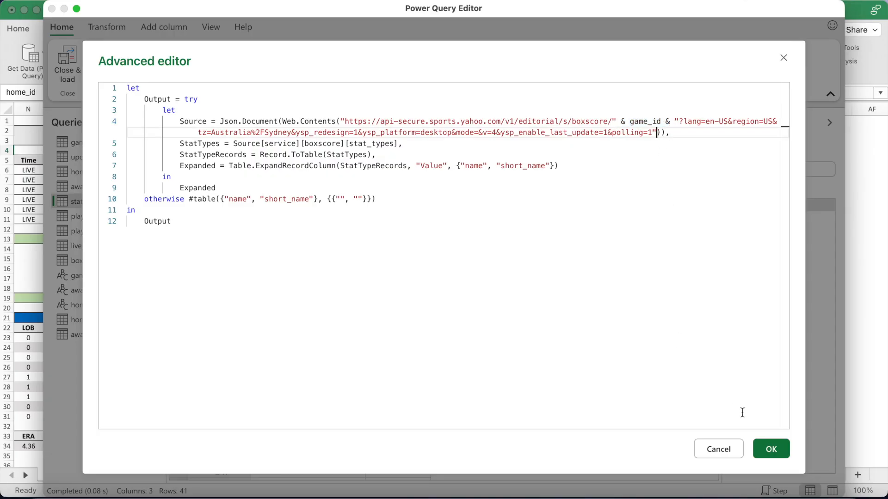
left_click(771, 450)
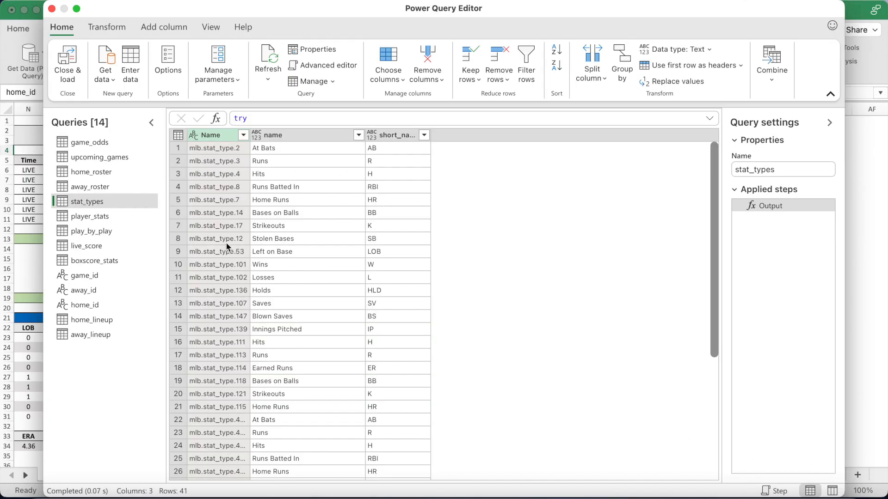
Review the player_stats M code and reload its five stat columns
left_click(138, 215)
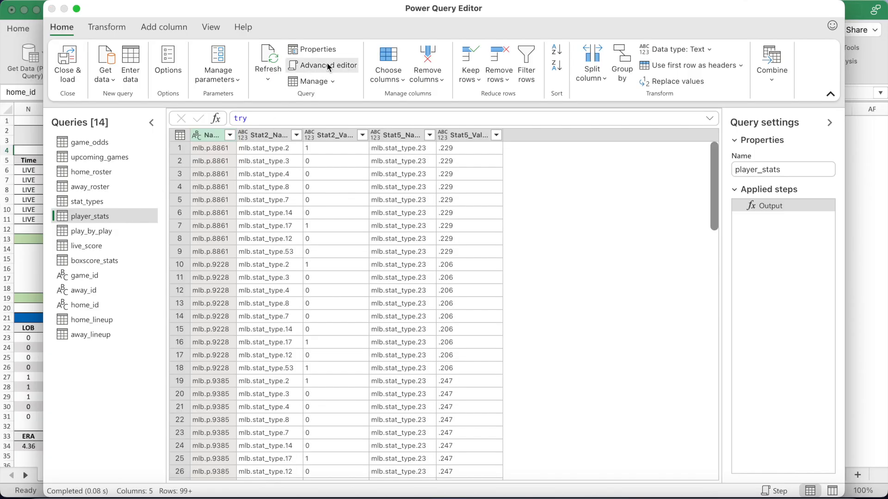
left_click(326, 65)
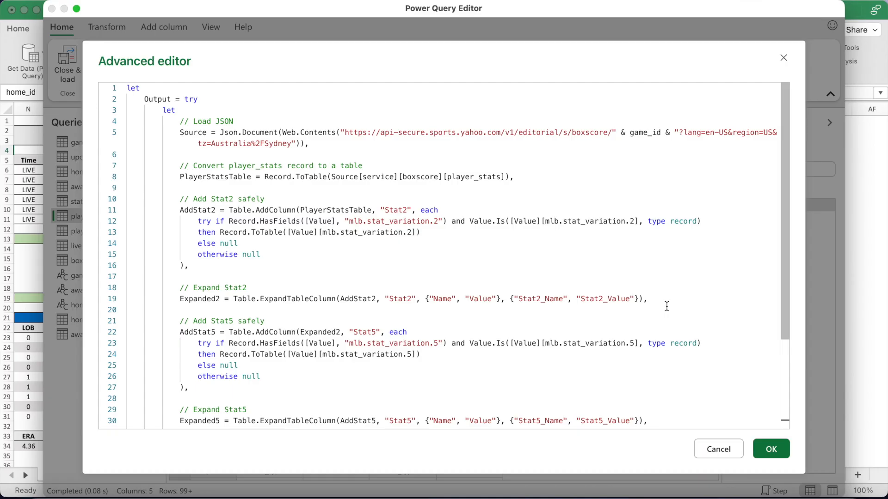
scroll(666, 307, "down", 5)
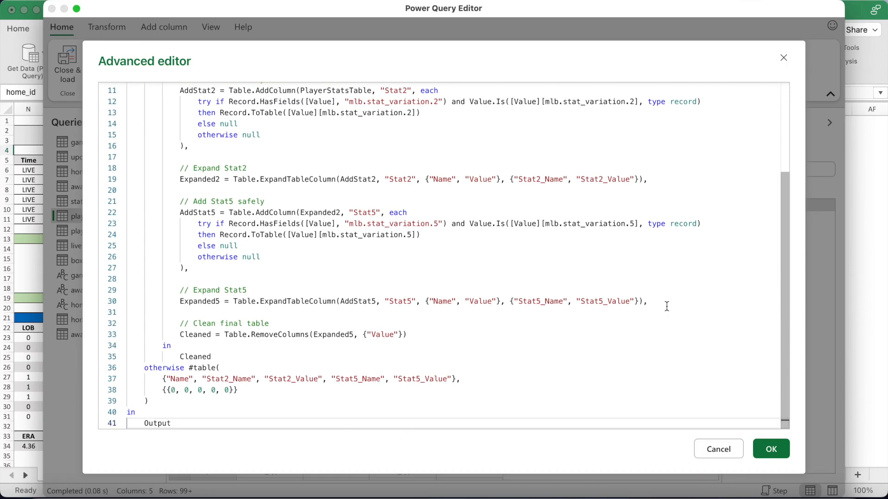
left_click(781, 451)
Review the M code of the play_by_play and live_score queries
left_click(137, 233)
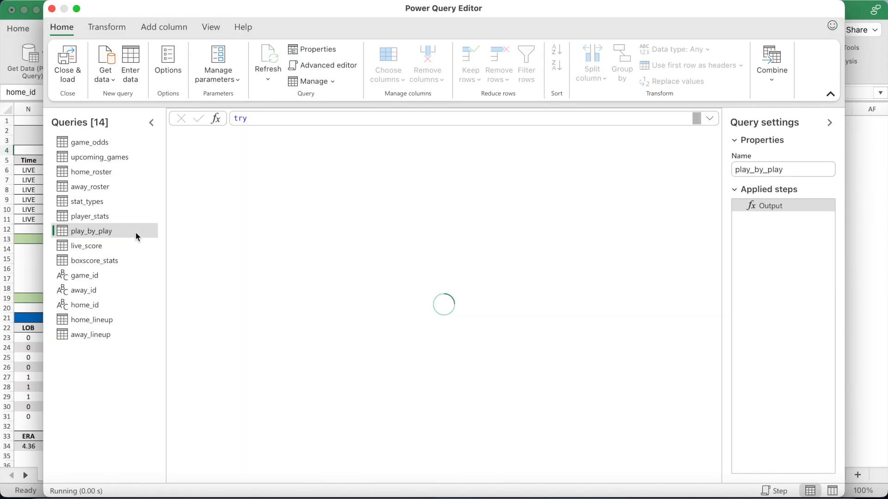
left_click(321, 70)
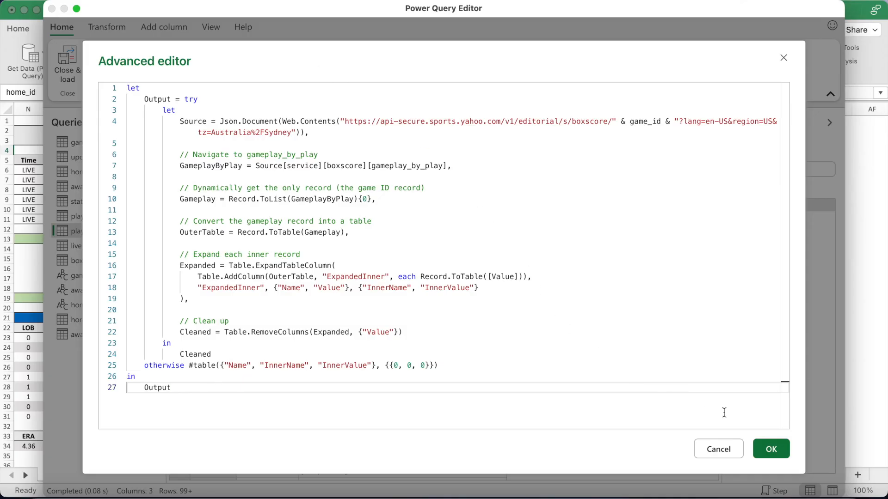
left_click(778, 451)
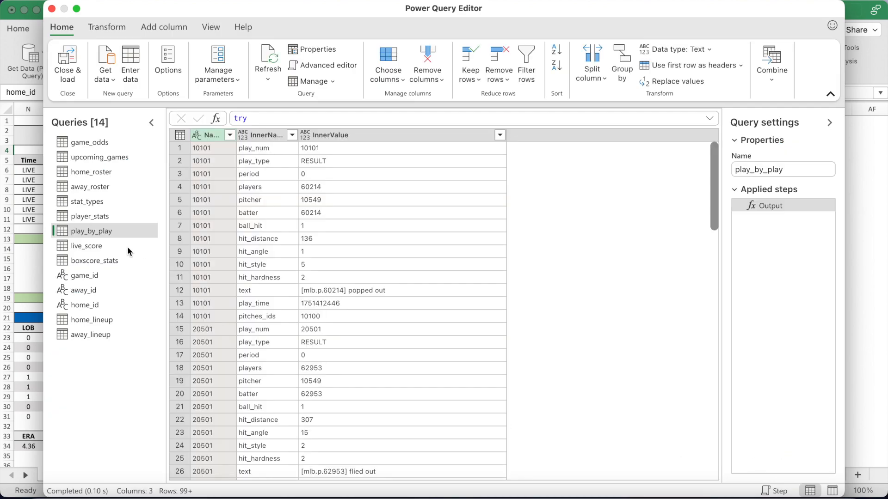
left_click(128, 247)
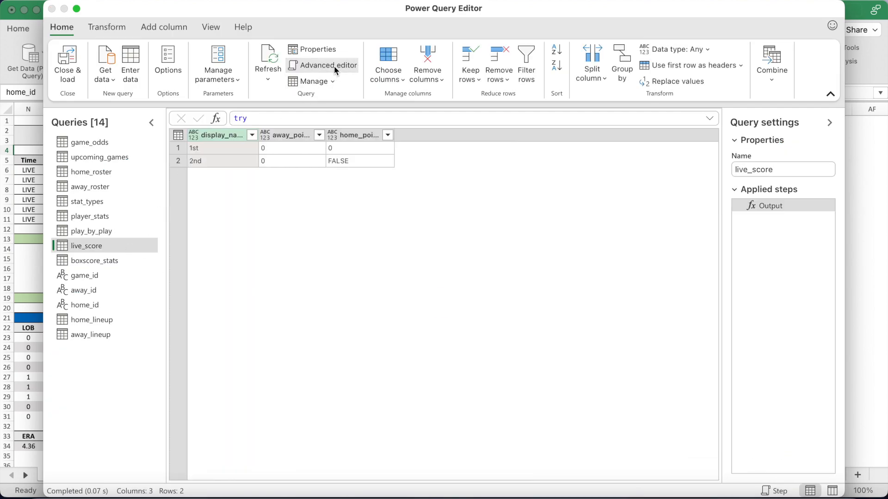
left_click(336, 69)
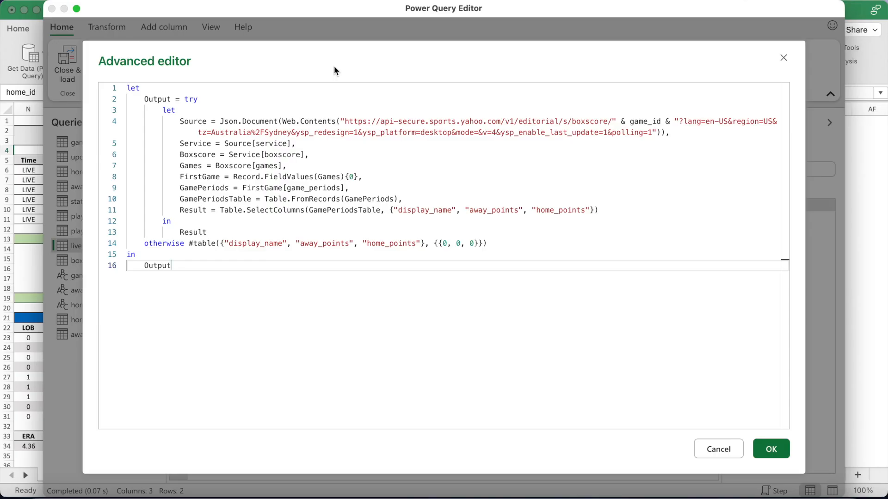
left_click(770, 450)
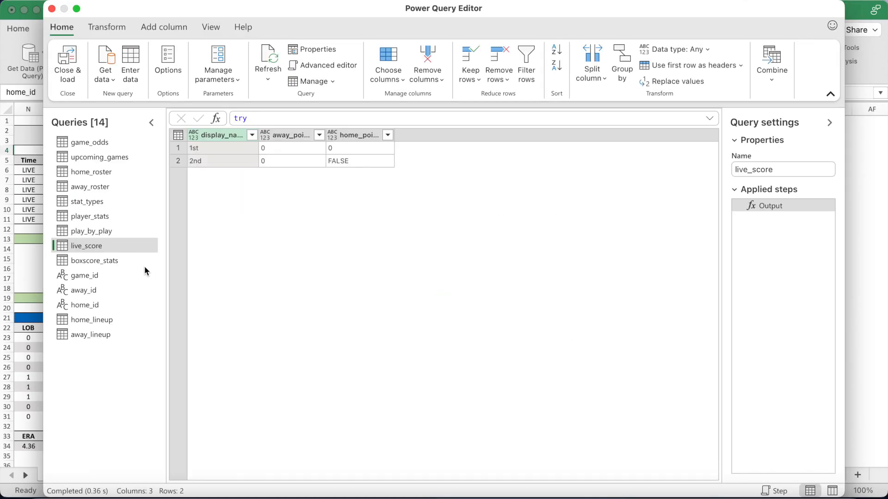
Review the boxscore_stats, home_lineup and away_lineup query code, ending on away_lineup's results
left_click(143, 262)
left_click(317, 68)
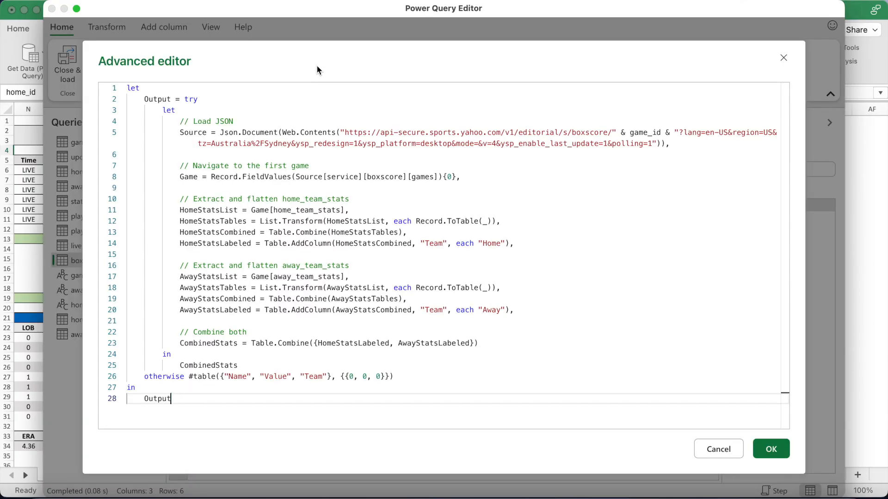
left_click(766, 449)
left_click(127, 319)
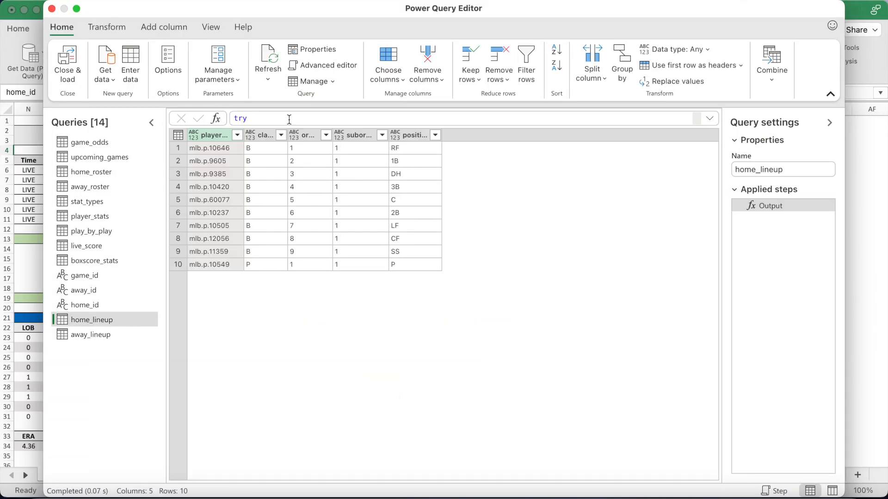
left_click(319, 67)
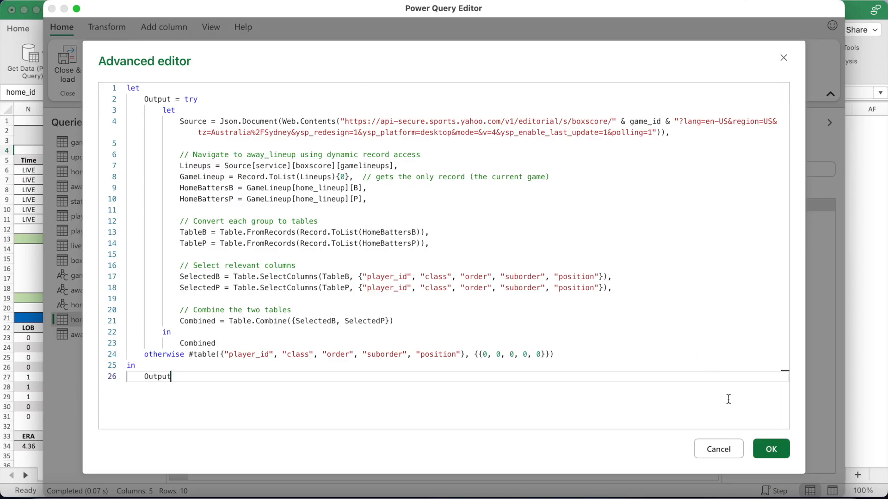
left_click(769, 450)
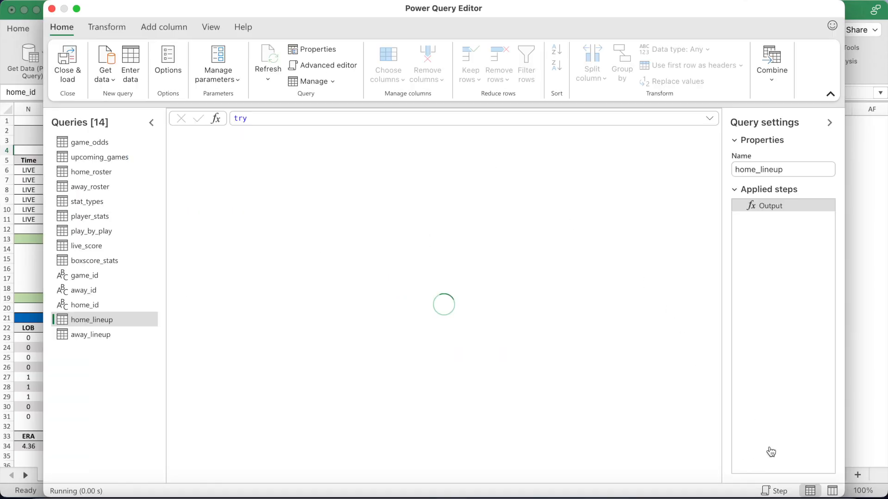
left_click(126, 335)
left_click(324, 67)
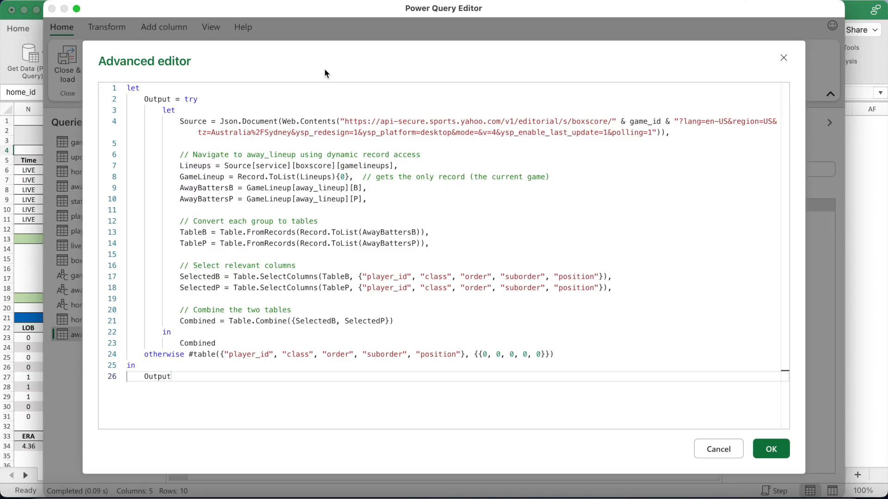
left_click(769, 449)
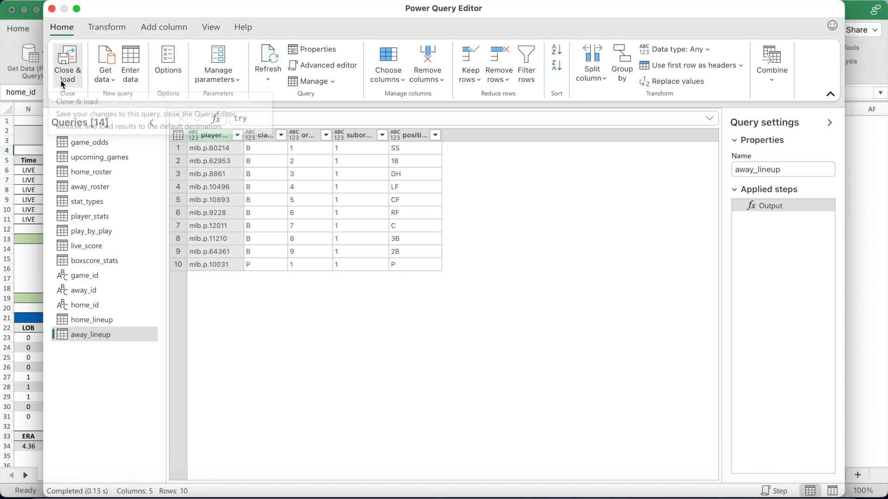
Close the query editor and check the Upcoming Games, Boxscore Stats, Odds and Innings Score sheets
left_click(70, 63)
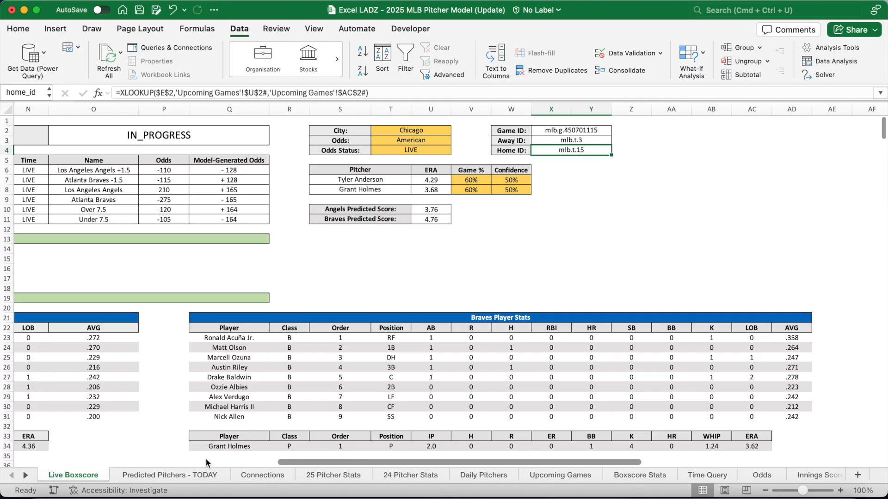
left_click(562, 479)
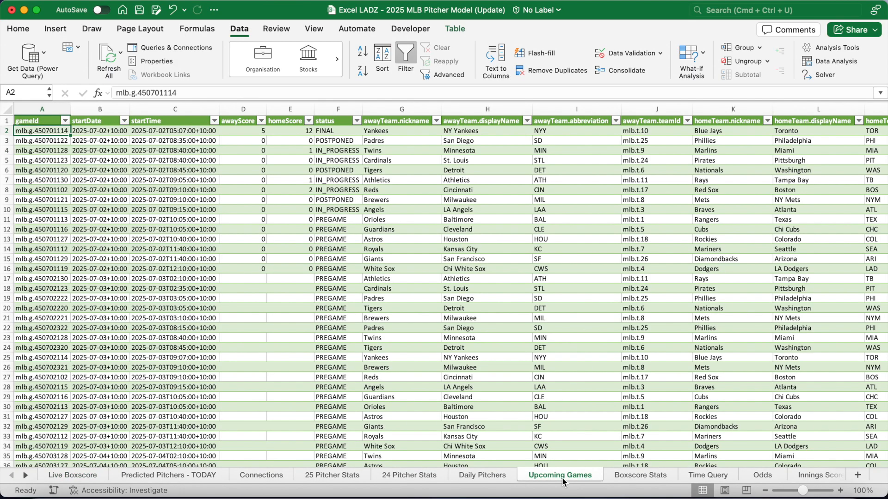
left_click(645, 476)
scroll(26, 476, "right", 6)
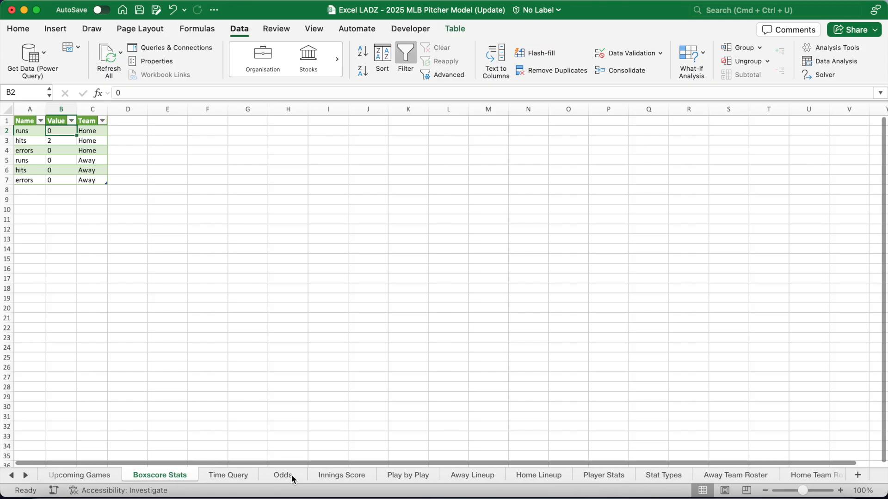
left_click(283, 476)
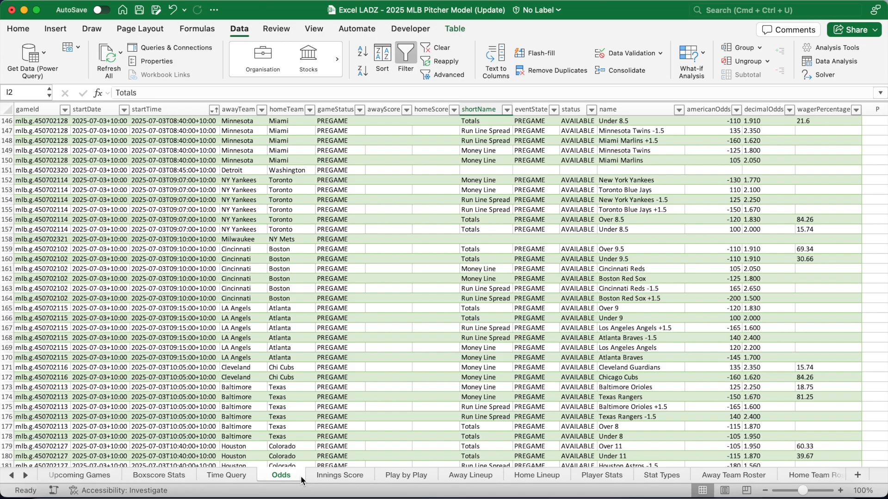
left_click(338, 478)
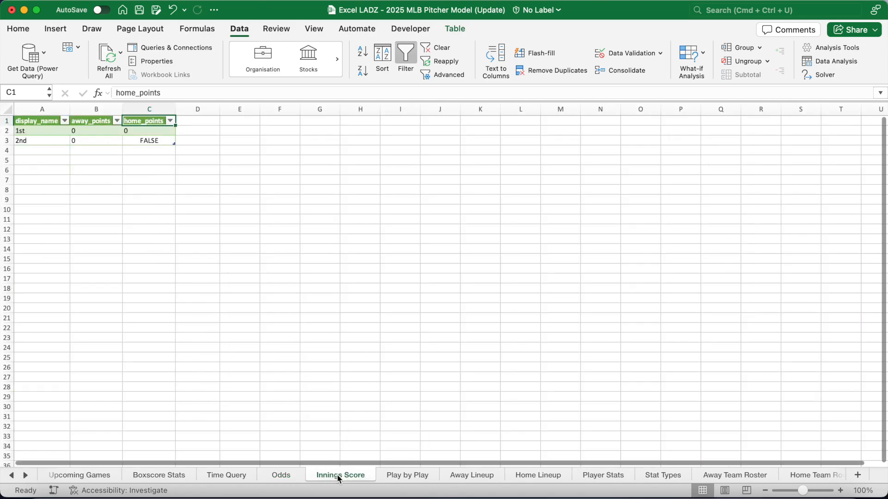
Look over the Play by Play, Away Lineup and Home Lineup tables
left_click(401, 476)
scroll(419, 442, "left", 10)
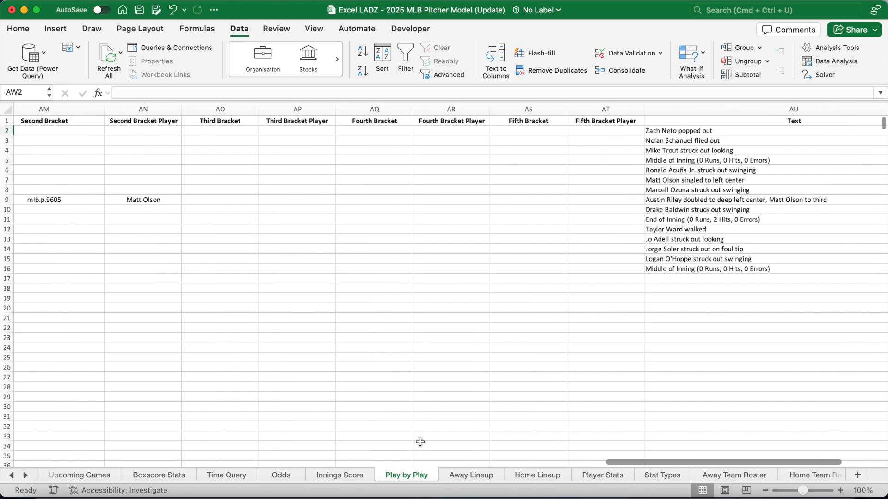
scroll(419, 442, "left", 15)
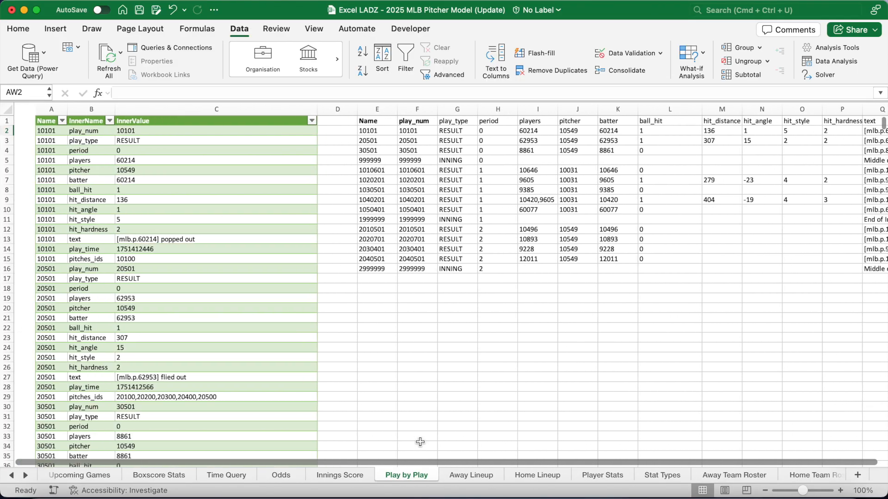
left_click(19, 122)
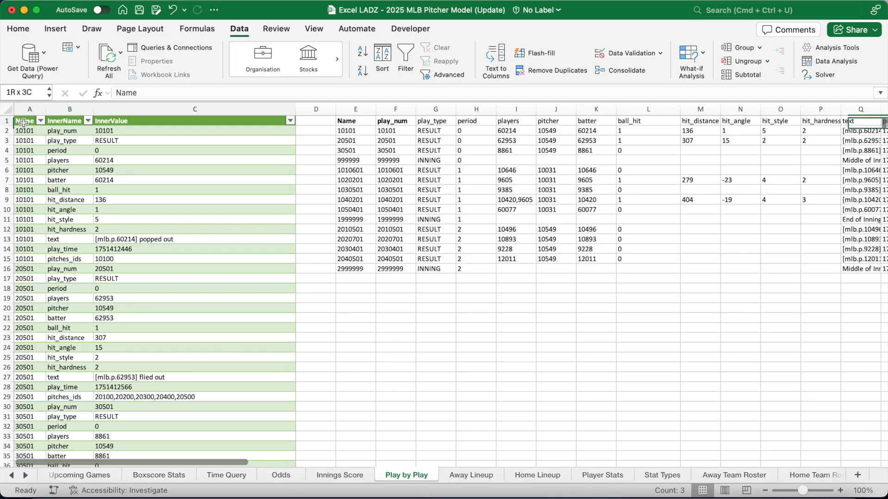
left_click(479, 476)
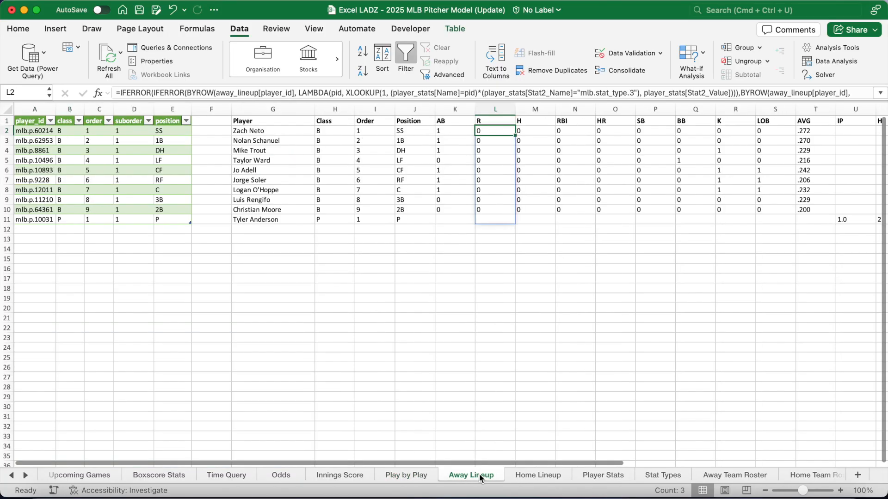
left_click_drag(32, 121, 189, 222)
left_click(522, 475)
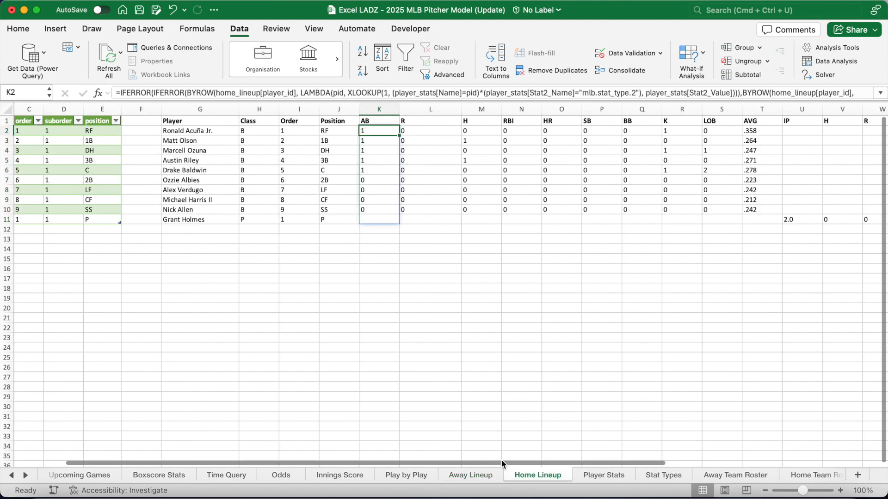
left_click(28, 121)
key("super+a")
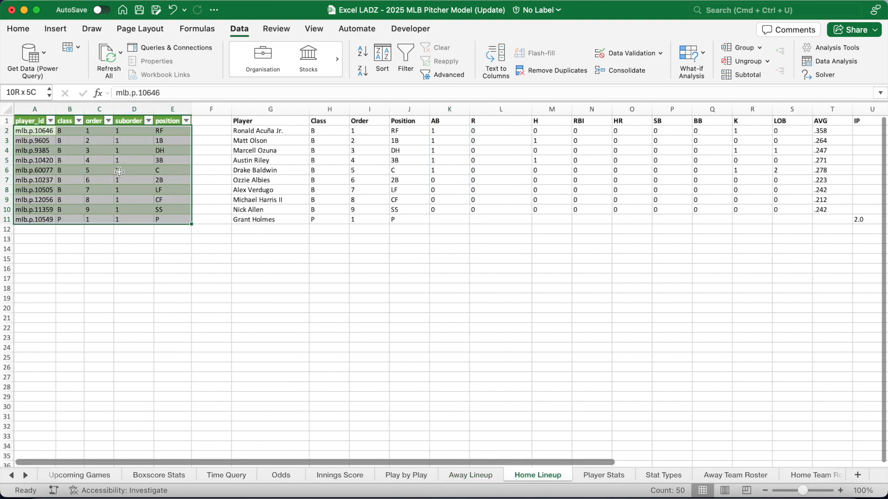
left_click(121, 174)
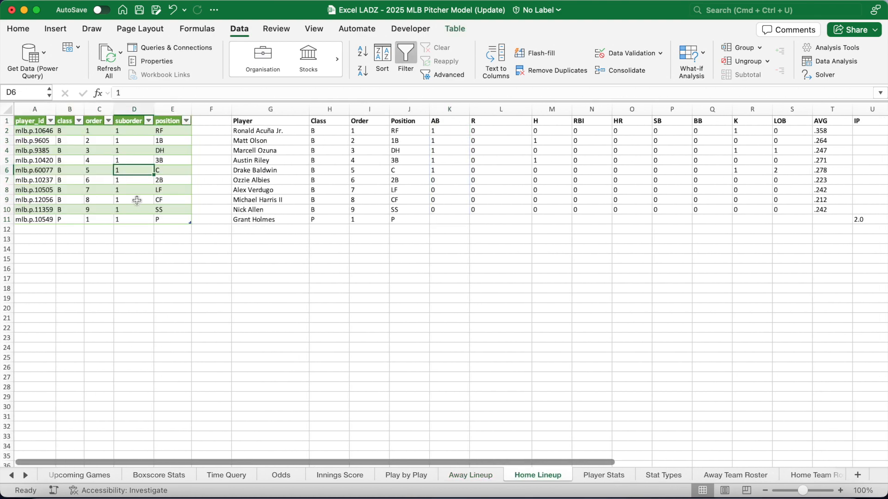
Select and review the Player Stats rows and the Stat Types list from At Bats down
left_click(603, 476)
left_click_drag(22, 122, 276, 368)
left_click(663, 476)
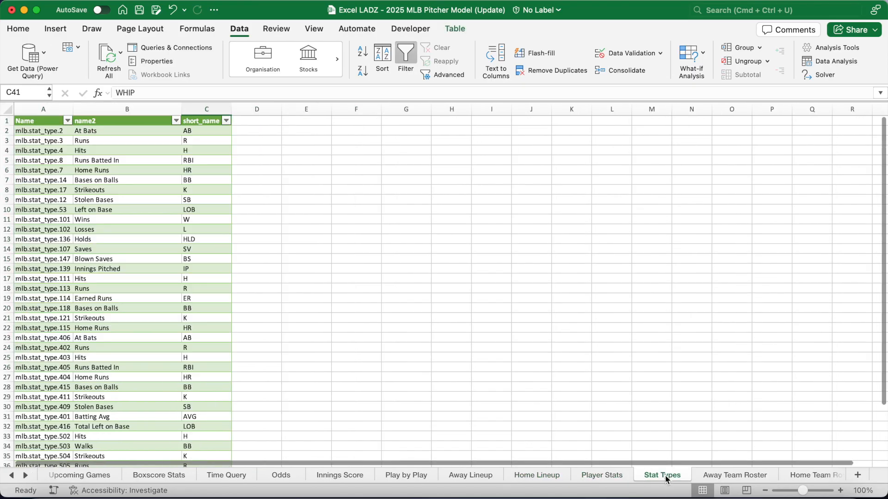
left_click_drag(58, 133, 189, 336)
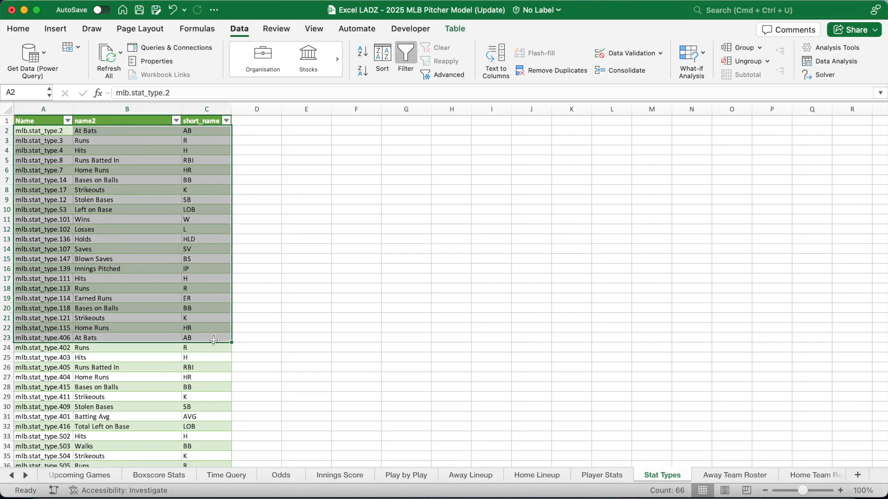
Check the Away and Home Team Roster sheets, then return to Live Boxscore
left_click(739, 478)
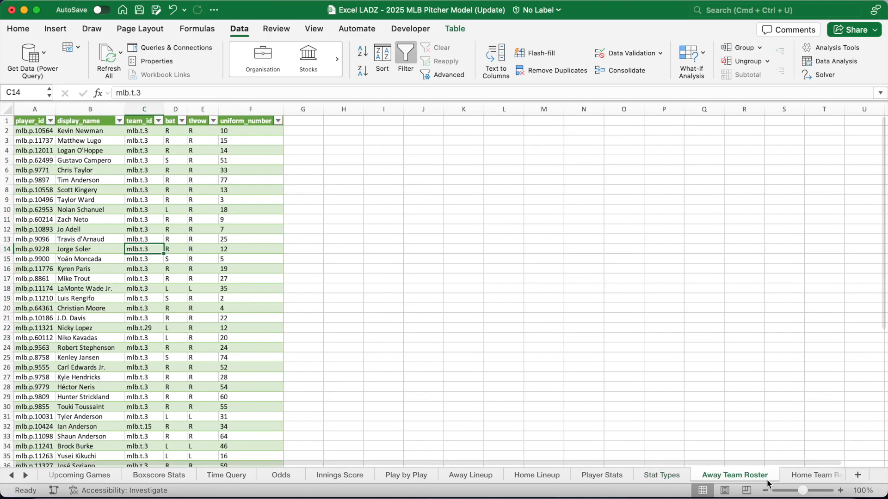
left_click(808, 477)
left_click(25, 476)
left_click(25, 475)
left_click(25, 476)
left_click(25, 476)
left_click(25, 476)
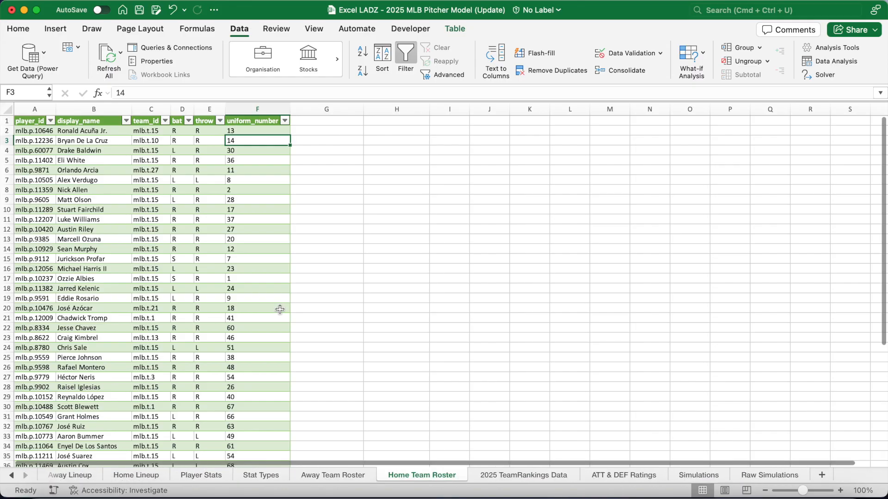
left_click(12, 476)
left_click(12, 476)
left_click(12, 476)
left_click(12, 476)
left_click(12, 476)
left_click(12, 476)
left_click(12, 476)
left_click(12, 476)
left_click(65, 476)
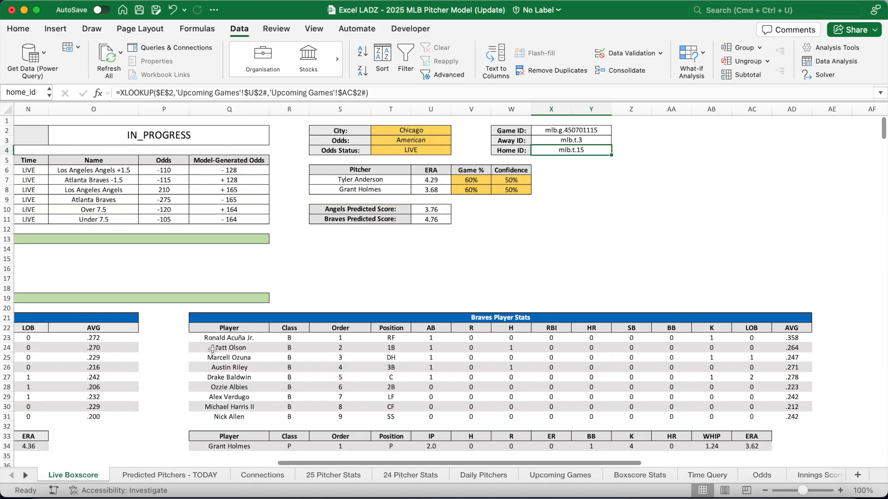
scroll(303, 314, "left", 5)
scroll(304, 313, "left", 5)
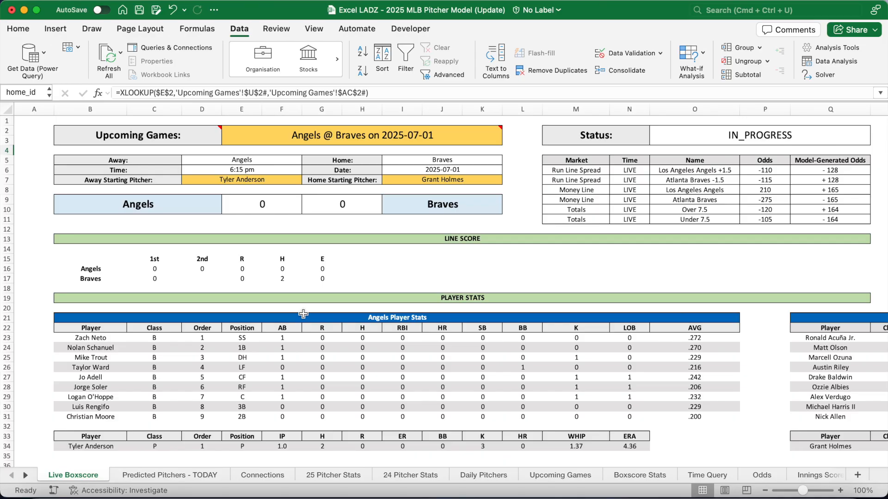
scroll(304, 314, "right", 1)
left_click(236, 179)
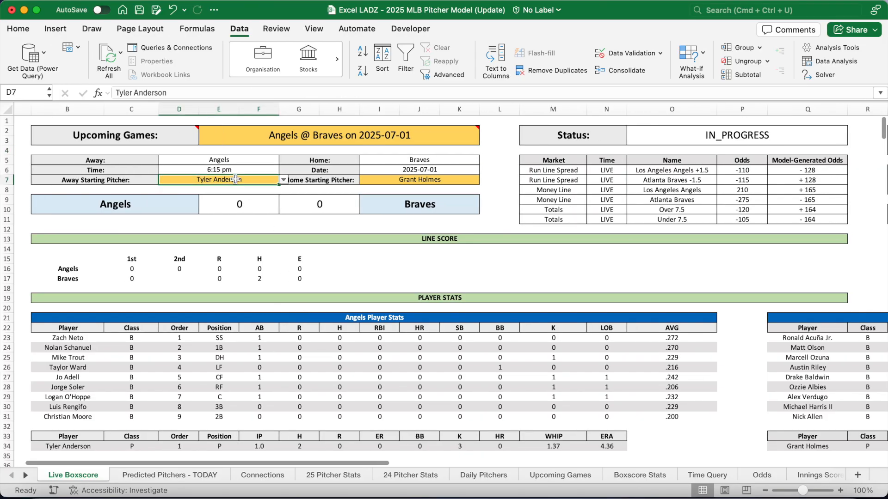
left_click(381, 179)
scroll(480, 213, "right", 10)
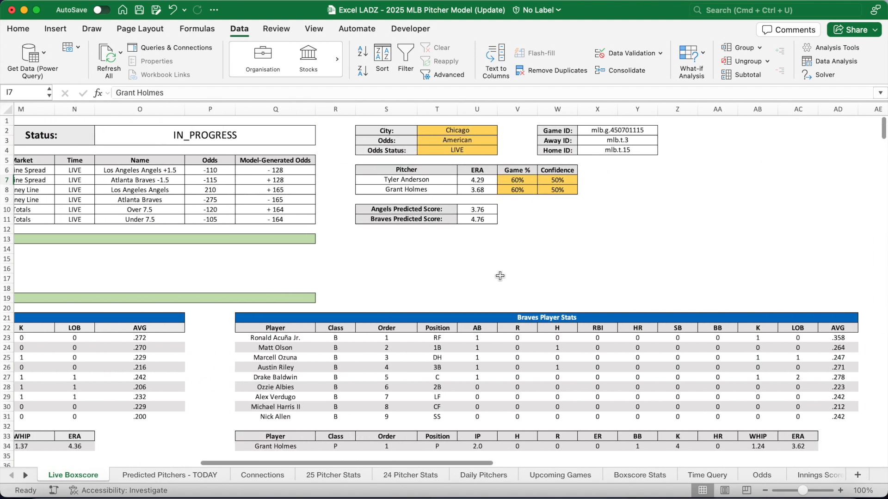
left_click(457, 181)
left_click(459, 192)
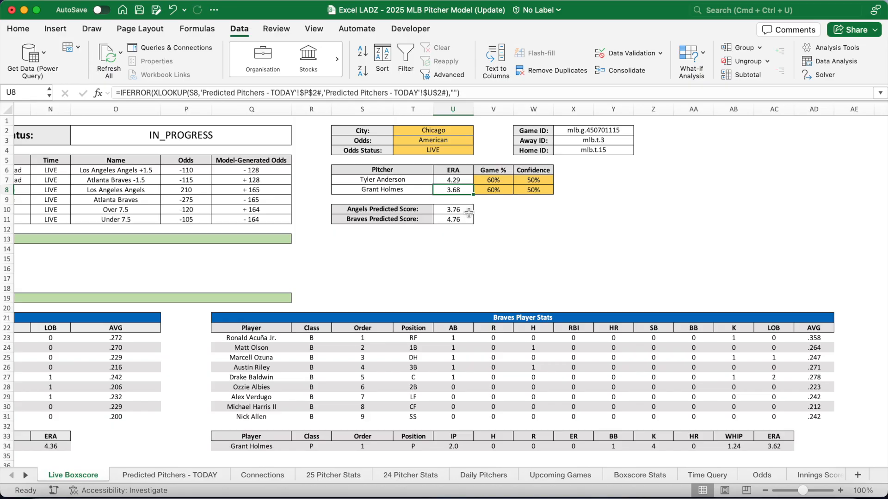
left_click(466, 210)
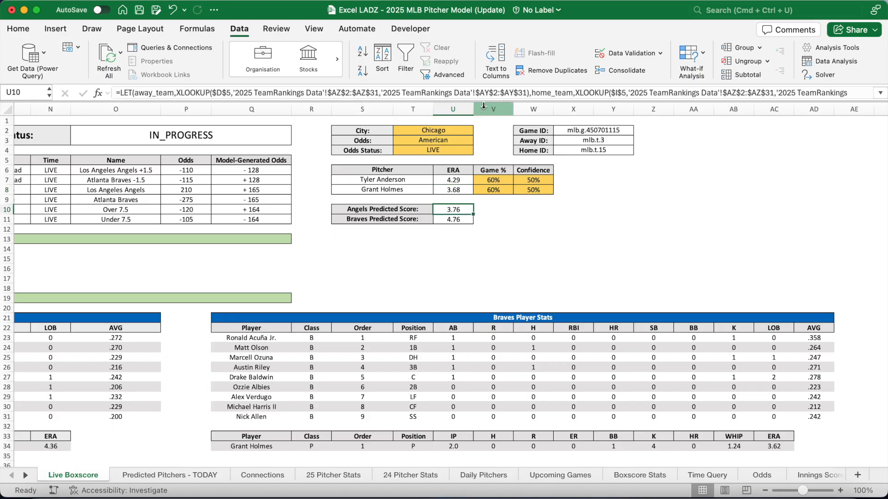
mouse_move(482, 101)
left_mouse_down()
mouse_move(482, 137)
mouse_move(487, 89)
left_mouse_up()
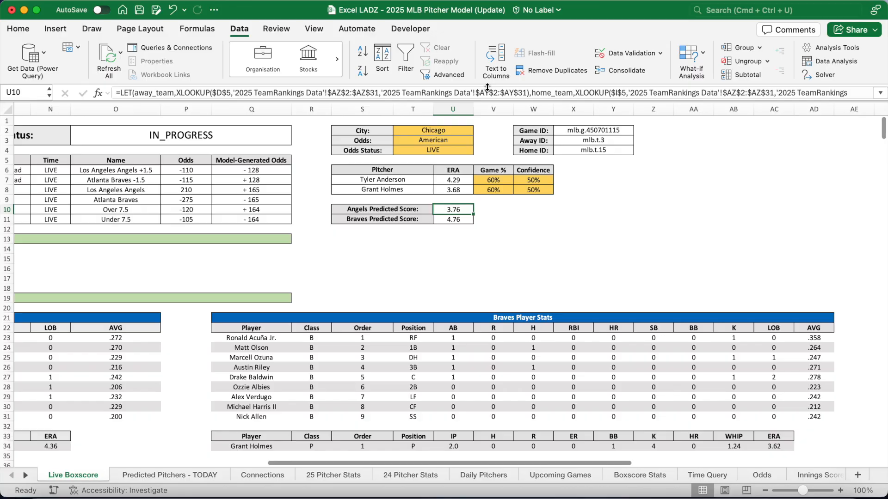
left_click(460, 240)
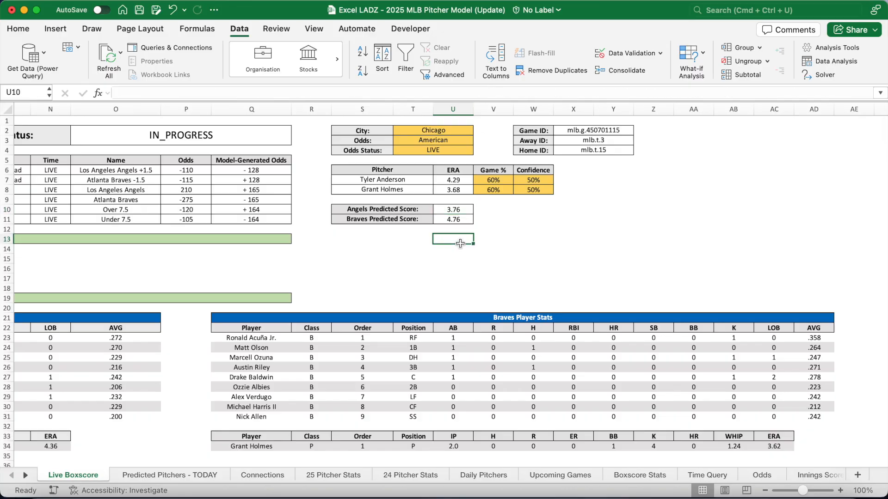
left_click(335, 474)
Look over the Team Standard Pitching table on the 25 Pitcher Stats sheet
scroll(321, 358, "up", 20)
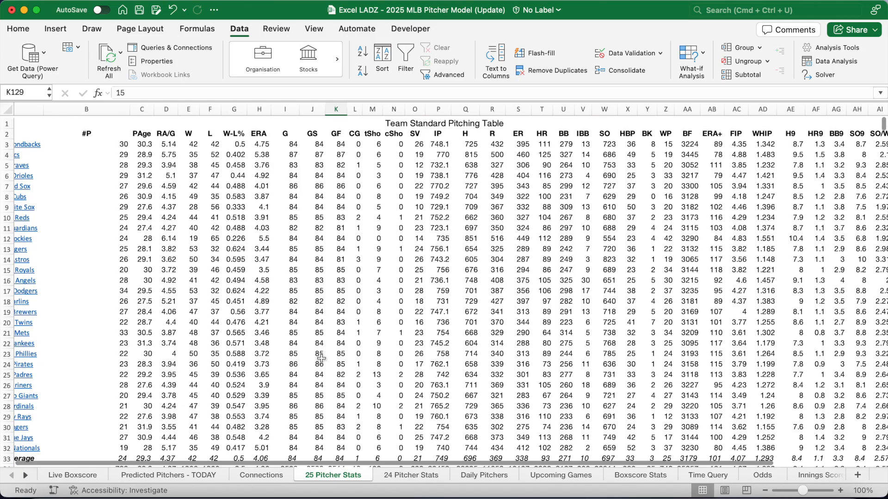
scroll(321, 357, "left", 3)
left_click(495, 121)
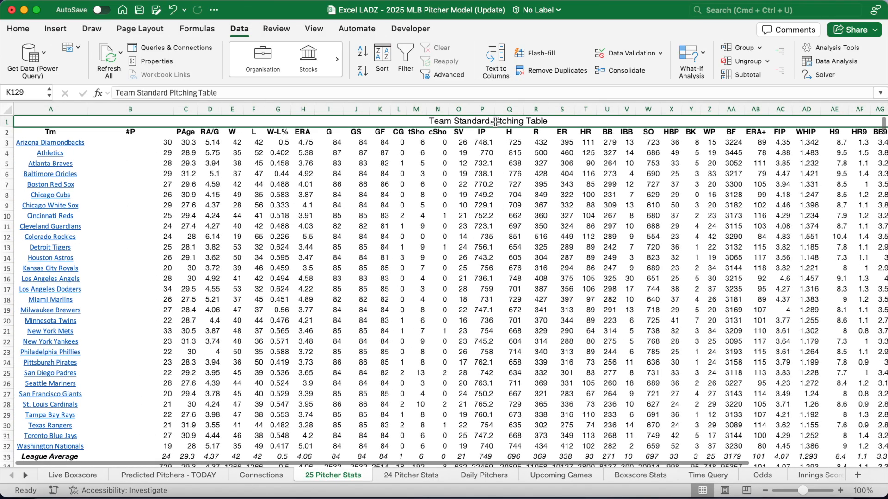
scroll(489, 298, "right", 10)
scroll(489, 298, "down", 15)
scroll(489, 297, "left", 10)
scroll(492, 249, "up", 7)
Check the Player Standard Pitching table, then move to the 24 Pitcher Stats sheet
left_click(496, 201)
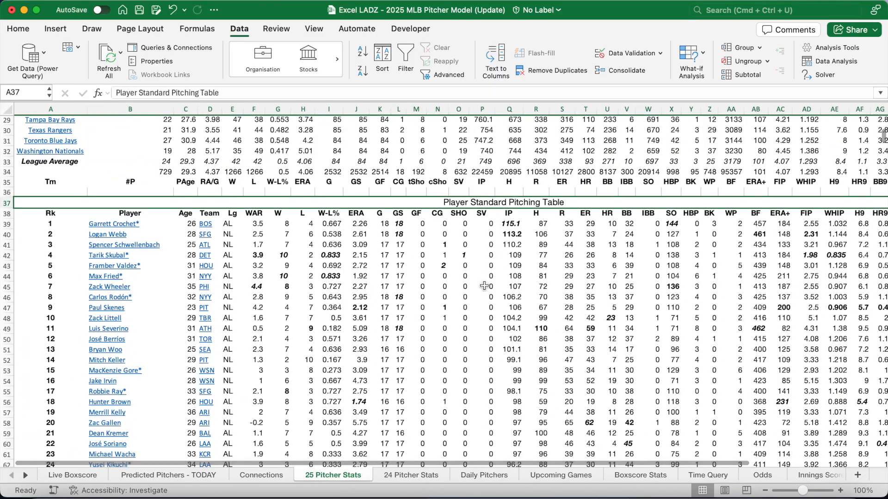
scroll(484, 286, "down", 20)
scroll(484, 285, "up", 20)
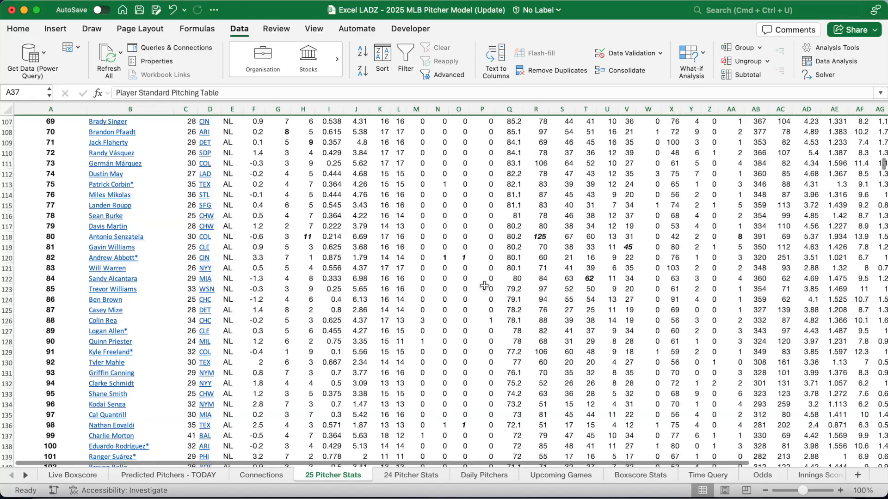
left_click(426, 476)
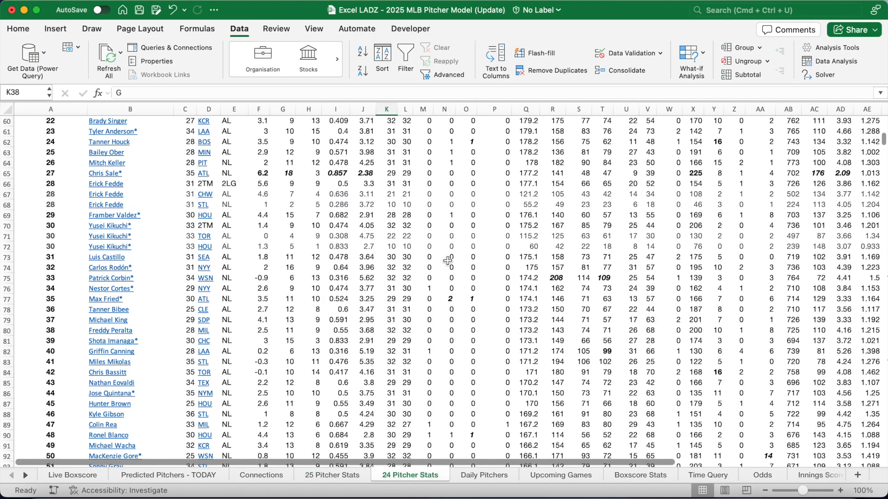
scroll(448, 261, "up", 12)
scroll(447, 261, "down", 1)
scroll(448, 261, "down", 3)
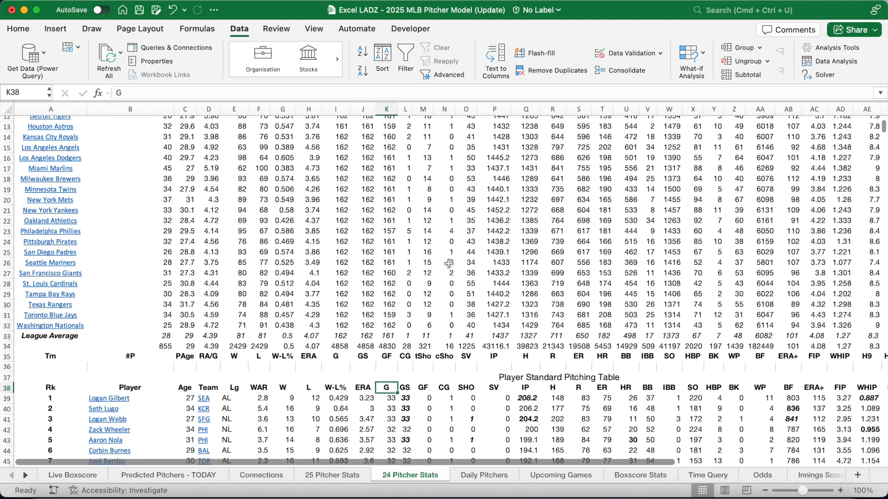
left_click(527, 374)
scroll(507, 257, "up", 1)
scroll(507, 257, "up", 4)
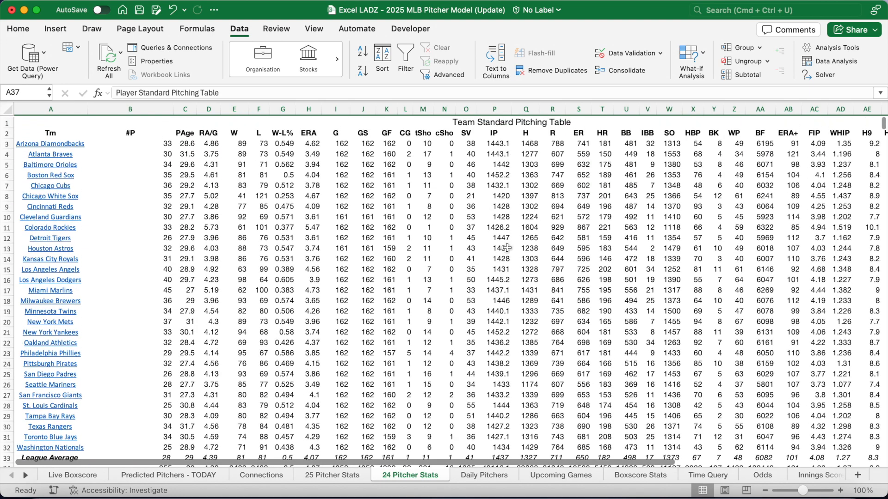
left_click(508, 121)
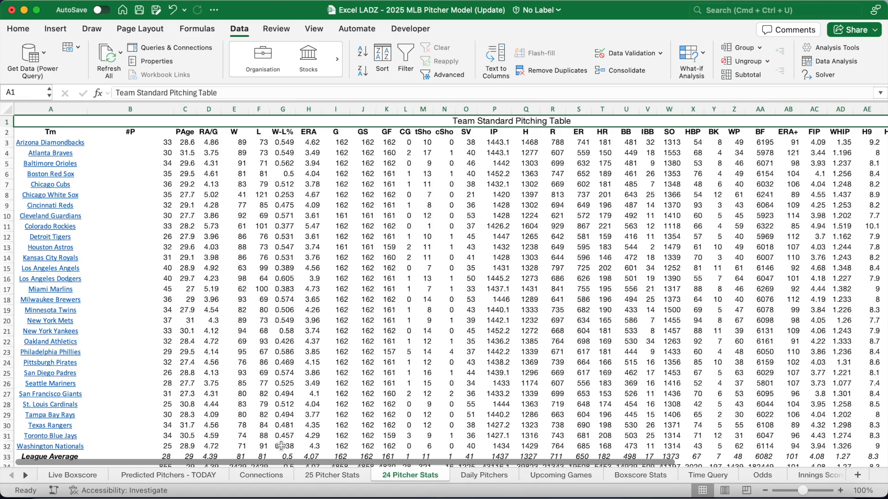
Scroll through the Daily Pitchers sheet's matchups, starting from Yankees–Blue Jays
left_click(482, 475)
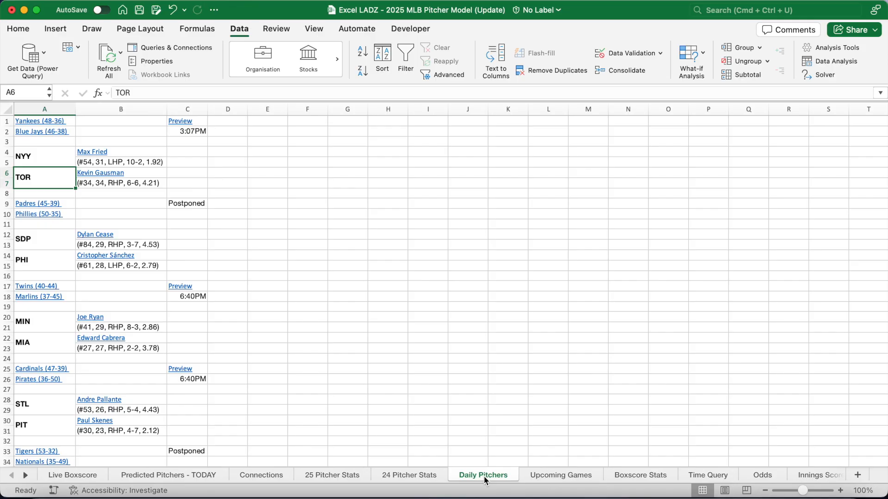
mouse_move(241, 173)
left_mouse_down()
mouse_move(28, 122)
mouse_move(214, 177)
mouse_move(229, 173)
left_mouse_up()
scroll(225, 258, "down", 5)
scroll(224, 258, "down", 14)
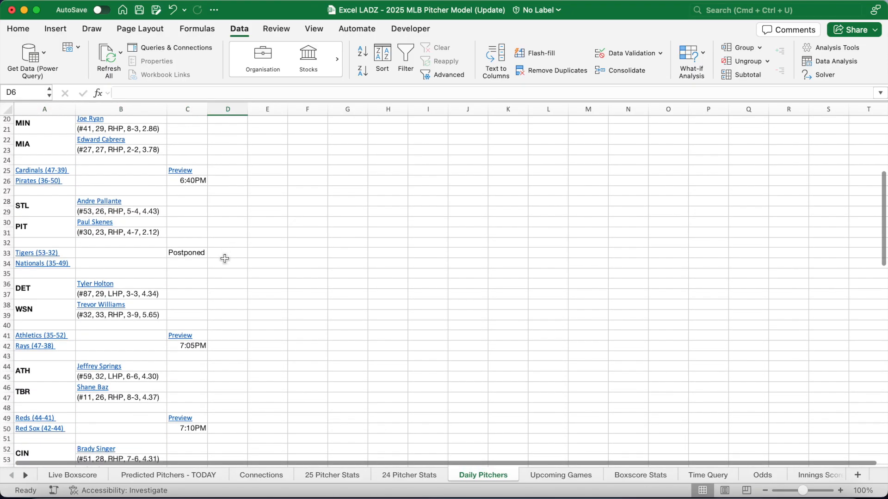
scroll(224, 258, "down", 20)
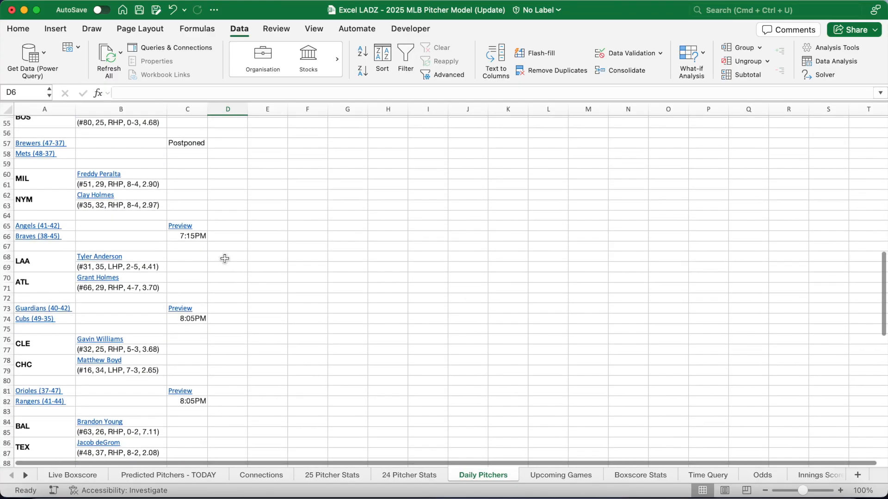
scroll(225, 259, "down", 20)
scroll(225, 258, "down", 11)
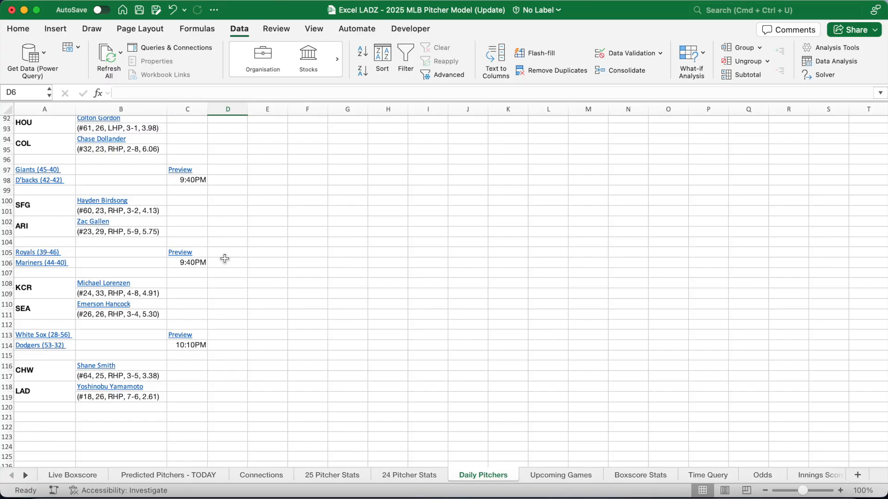
scroll(225, 259, "up", 13)
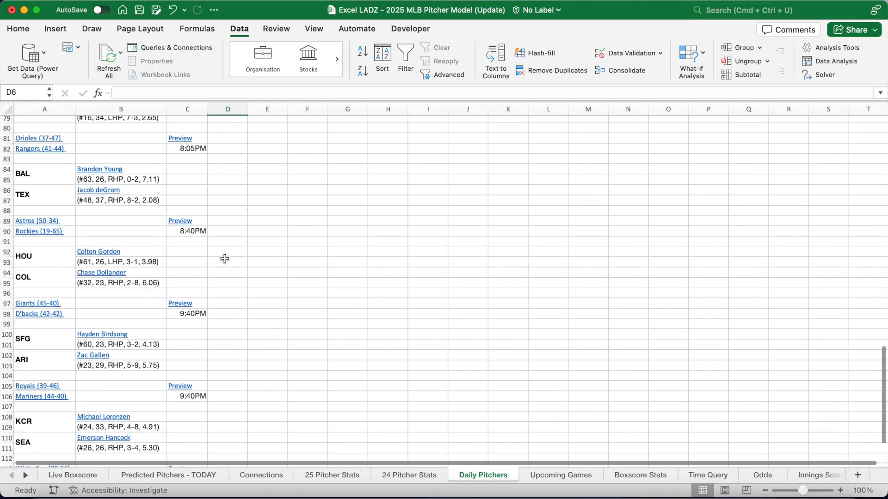
scroll(224, 259, "up", 15)
scroll(225, 259, "up", 9)
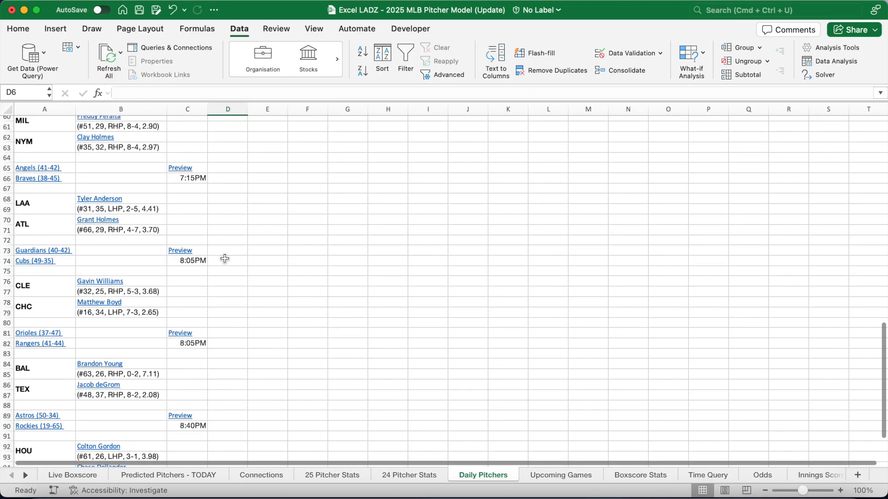
Check the Angels–Braves probable pitchers, then go to Predicted Pitchers - TODAY
left_click_drag(184, 255, 109, 289)
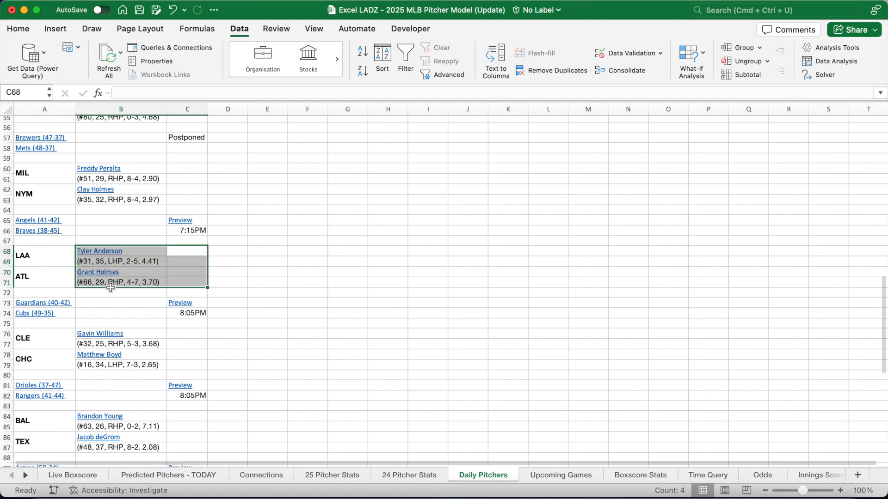
left_click(290, 285)
left_click(208, 475)
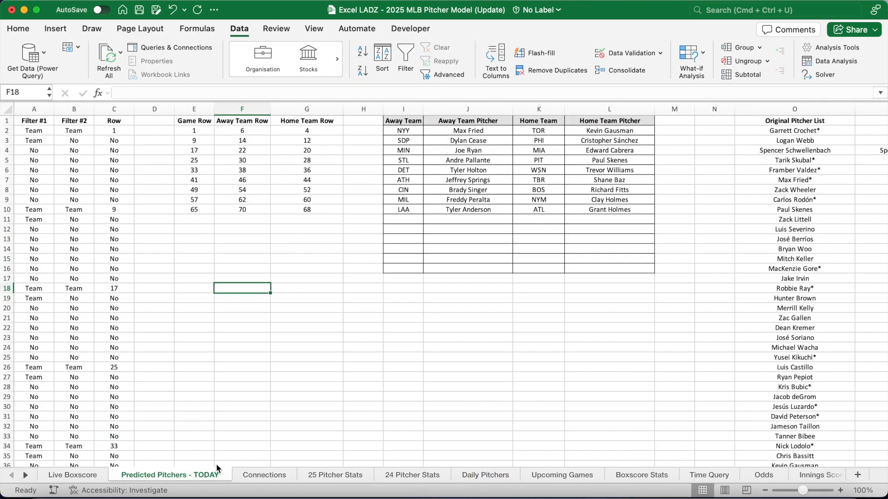
left_click(414, 119)
key("Right")
key("Right")
key("Right")
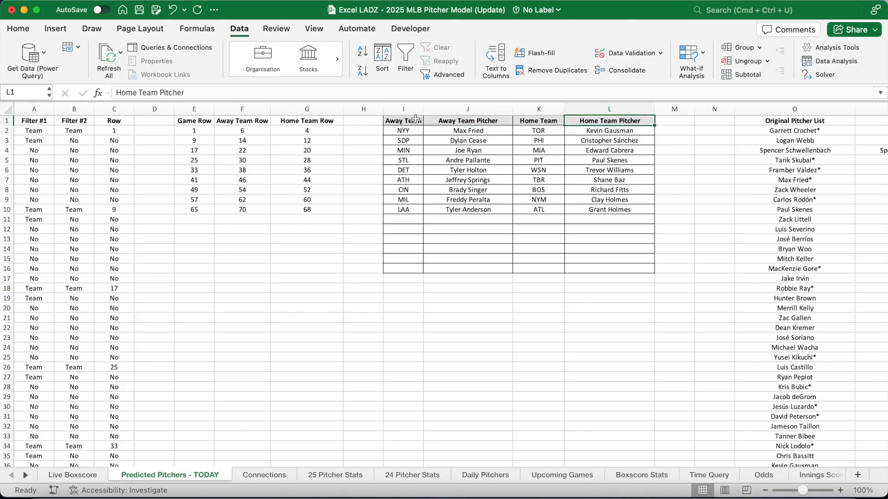
left_click(406, 211)
key("Right")
key("Right")
key("Right")
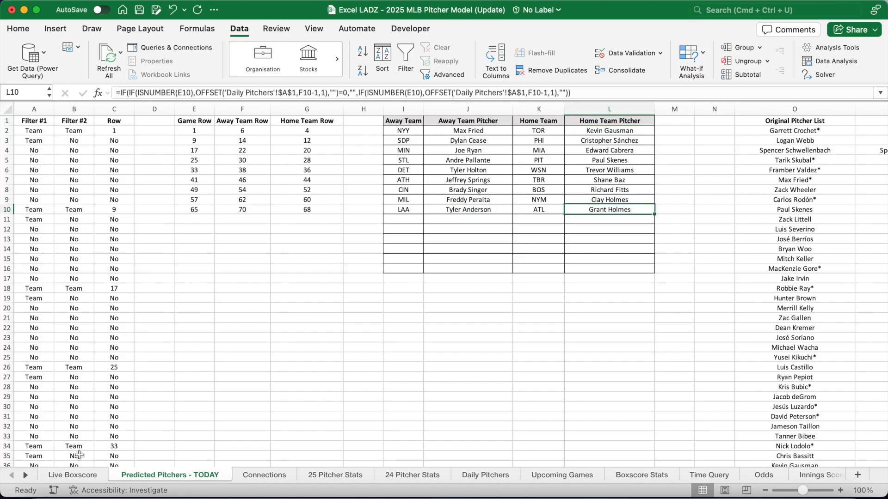
left_click(79, 476)
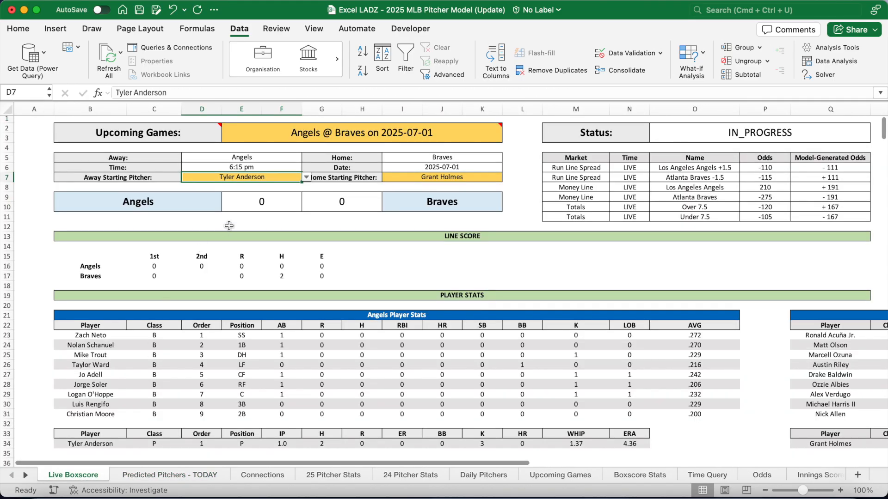
left_click(414, 175)
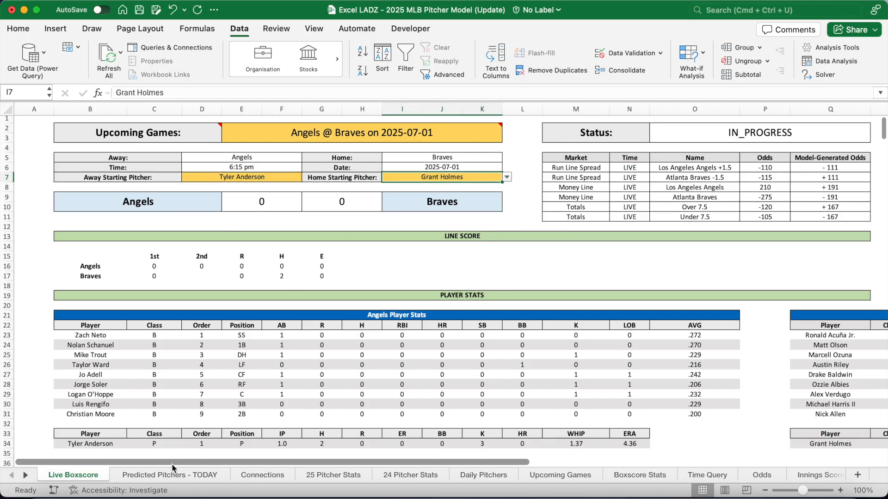
left_click(179, 476)
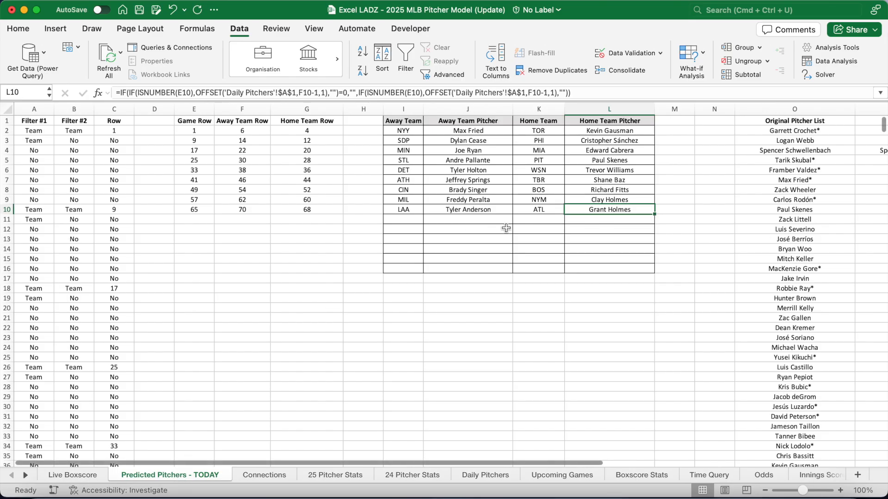
scroll(506, 228, "right", 3)
scroll(506, 228, "left", 3)
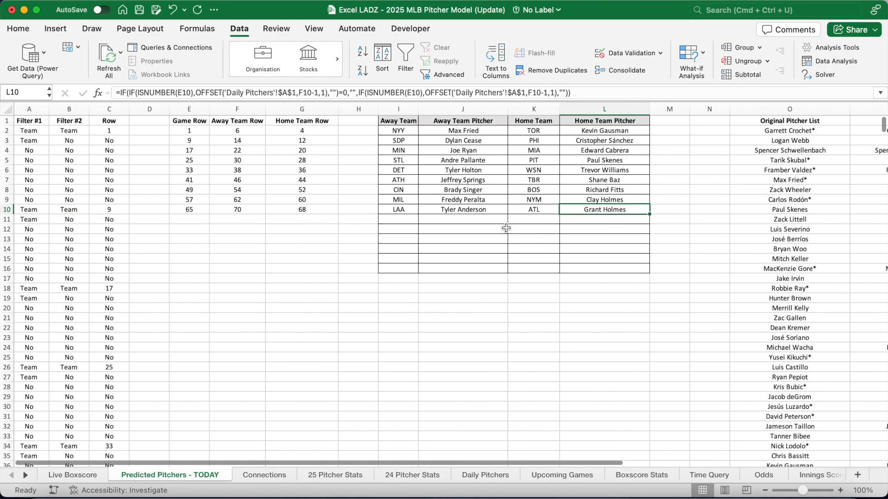
left_click(36, 120)
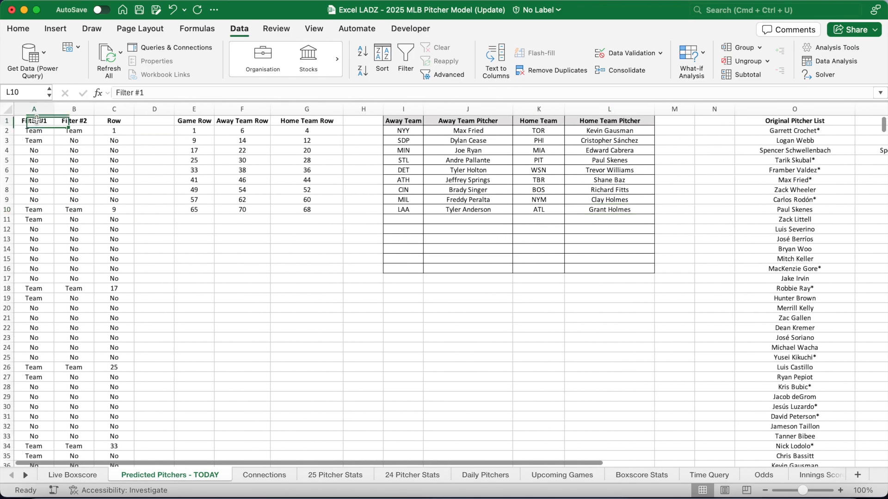
key("Down")
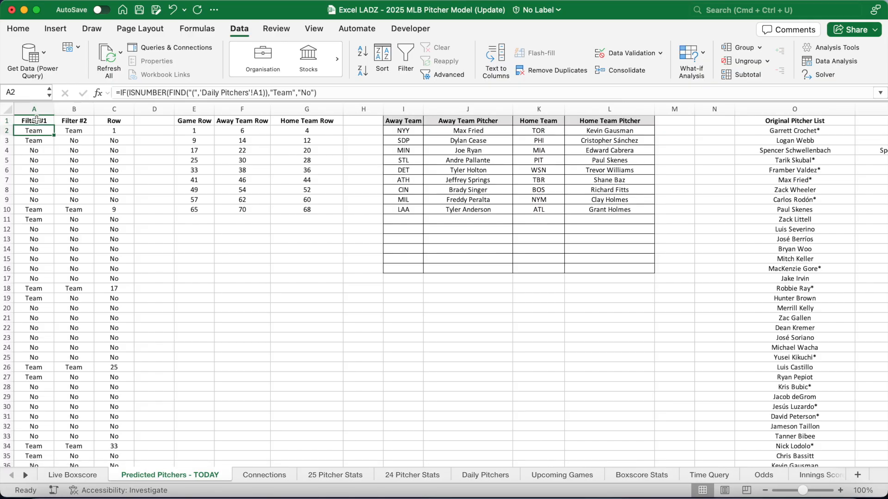
key("Down")
key("Down")
key("Down")
key("Down")
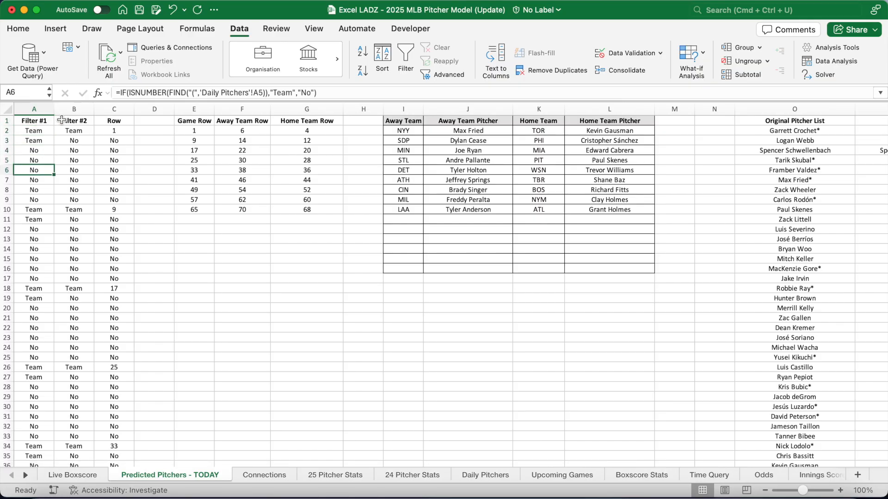
left_click(59, 121)
key("Down")
key("Down")
key("Down")
key("Down")
key("Down")
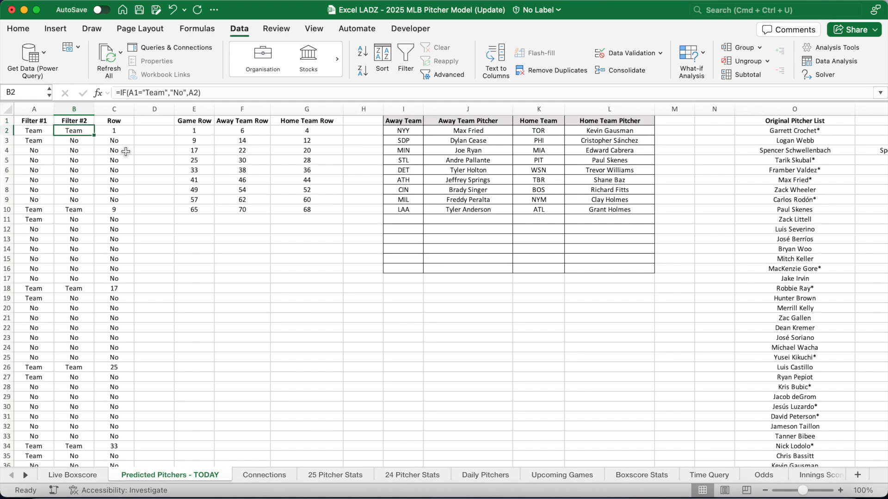
left_click(113, 122)
key("Down")
key("Down")
key("Down")
key("Down")
key("Down")
key("Down")
key("Down")
left_click(48, 131)
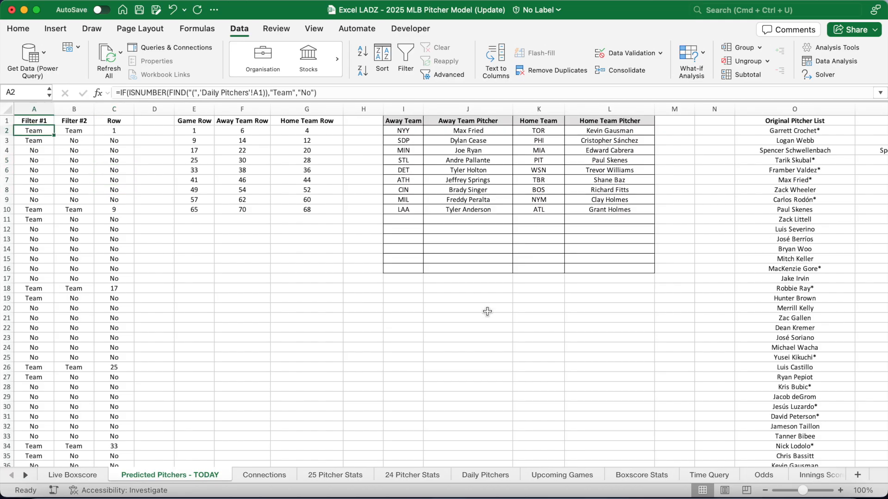
left_click(499, 474)
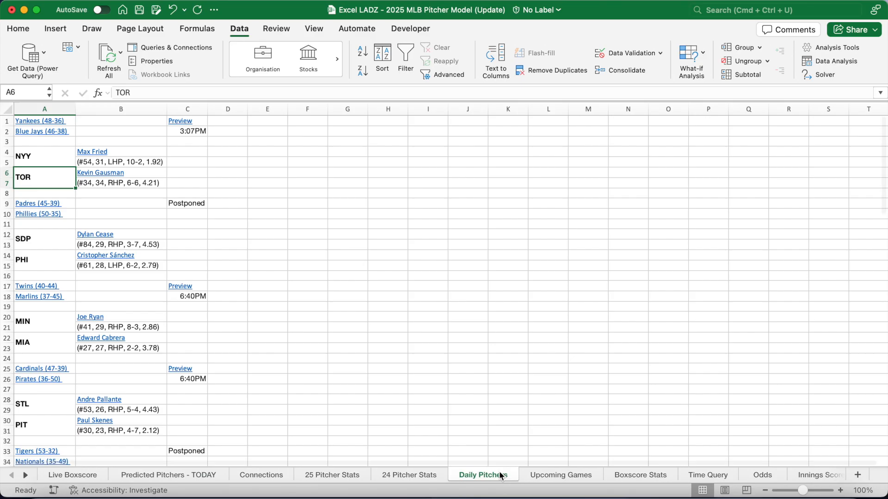
left_click(132, 477)
left_click(202, 130)
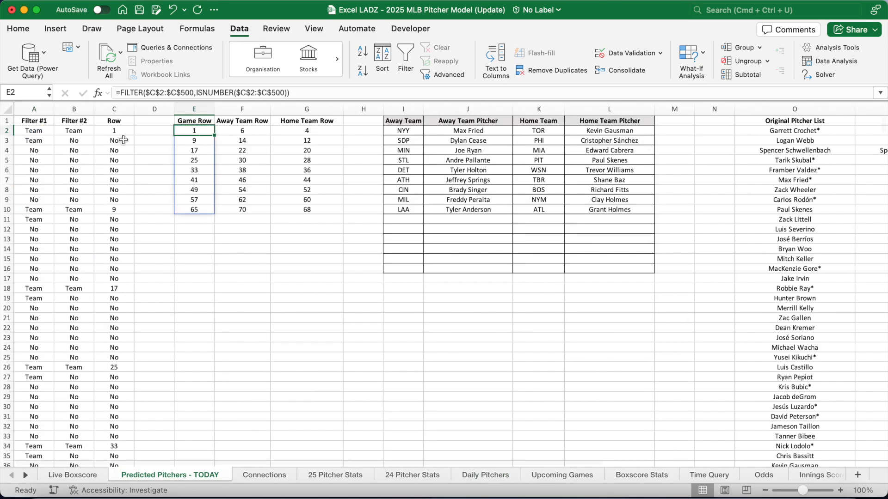
key("Right")
key("Right")
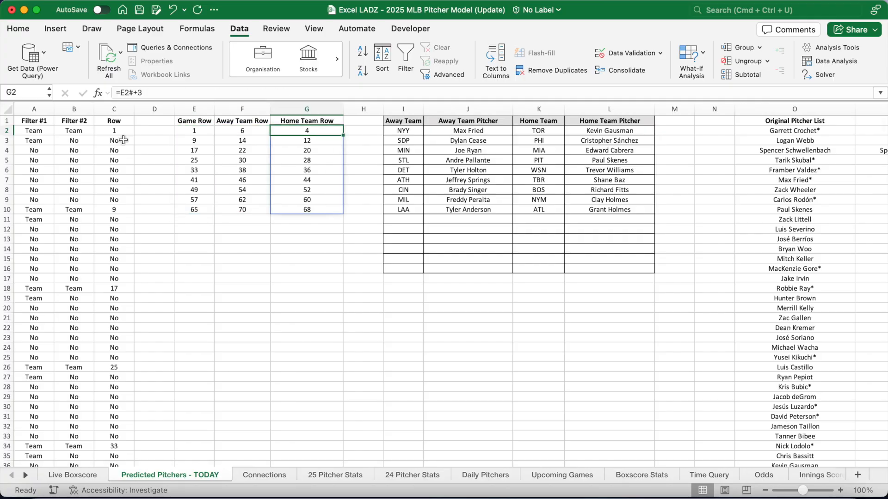
key("Right")
key("Right")
key("Down")
key("Down")
key("Down")
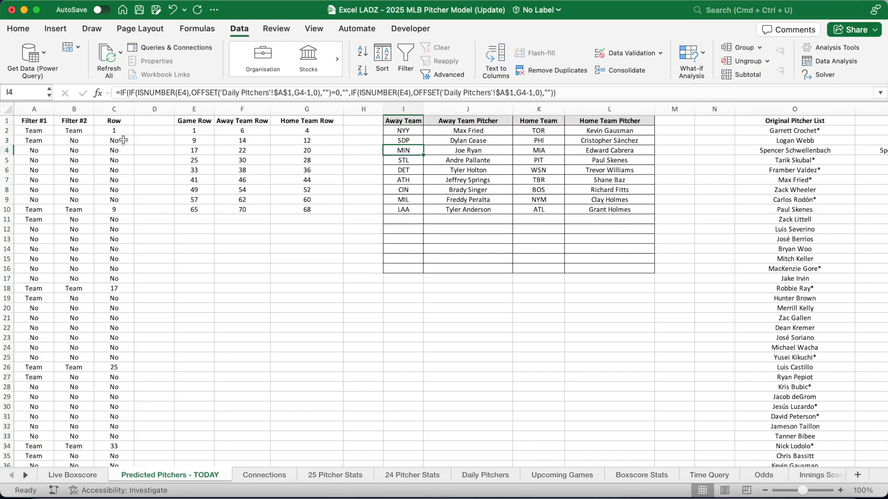
key("Up")
key("Up")
key("Up")
key("Right")
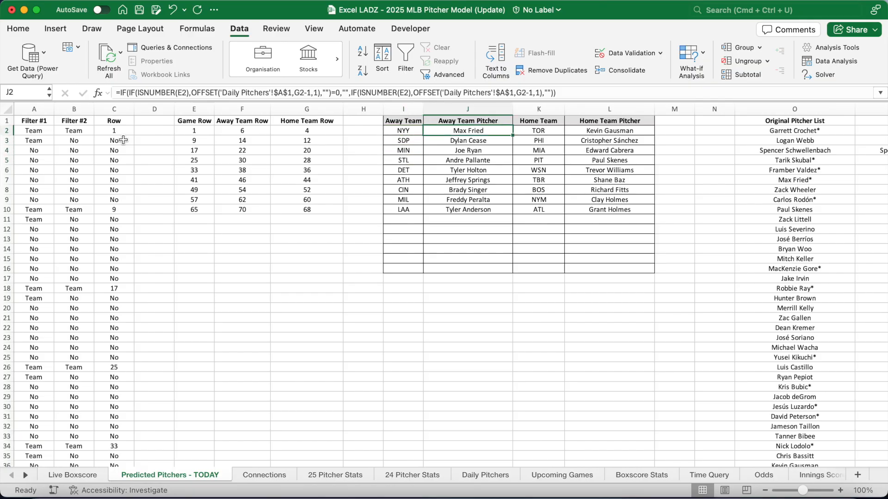
key("Right")
key("Right")
key("Down")
key("Down")
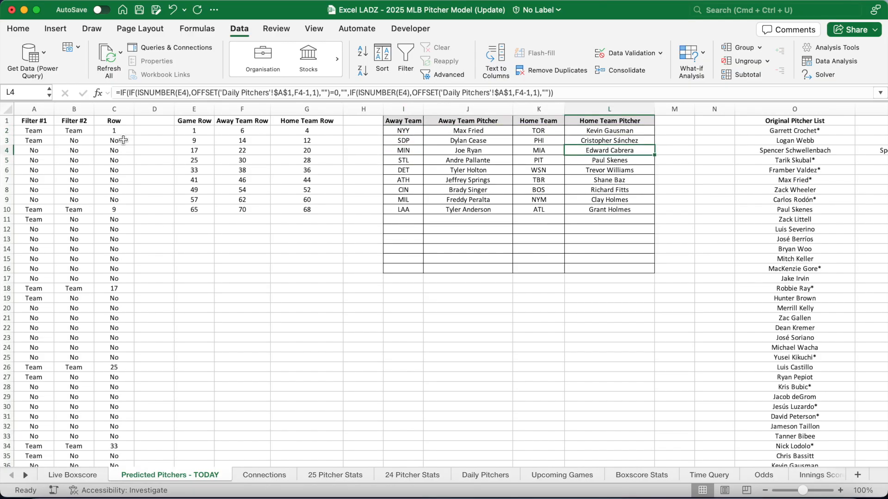
scroll(405, 191, "right", 10)
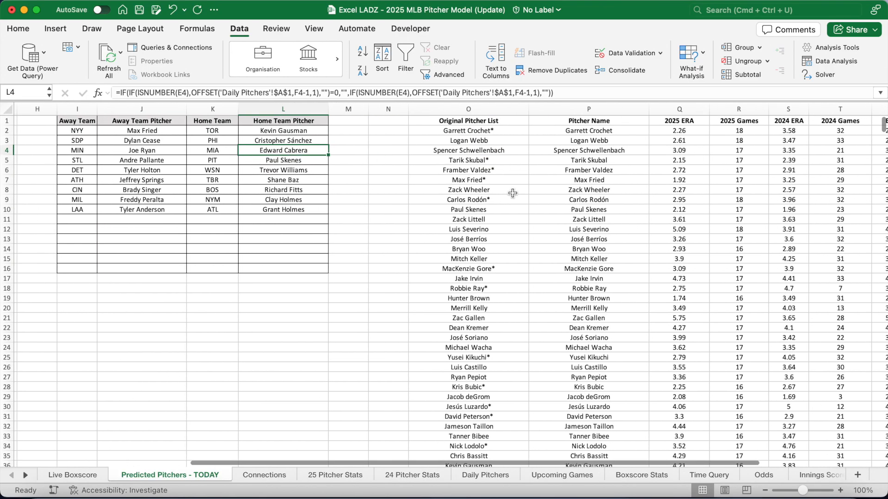
left_click(440, 133)
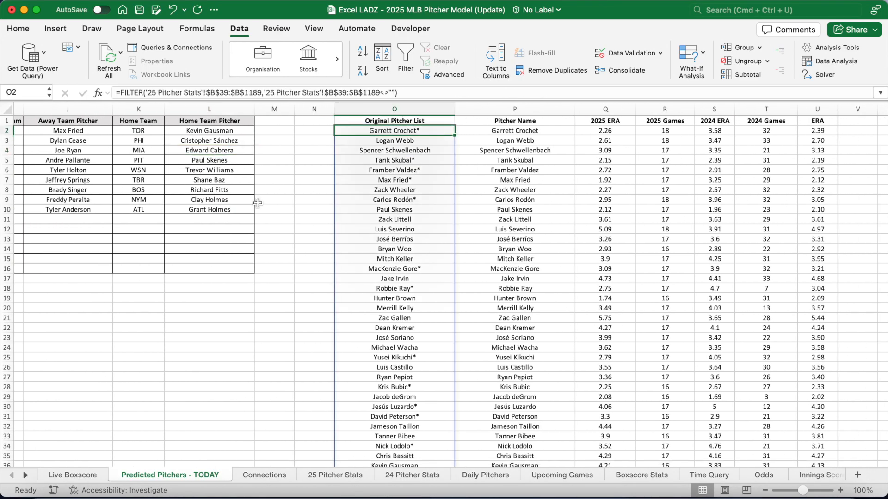
left_click(335, 475)
scroll(338, 265, "down", 5)
scroll(338, 265, "up", 8)
left_click(136, 259)
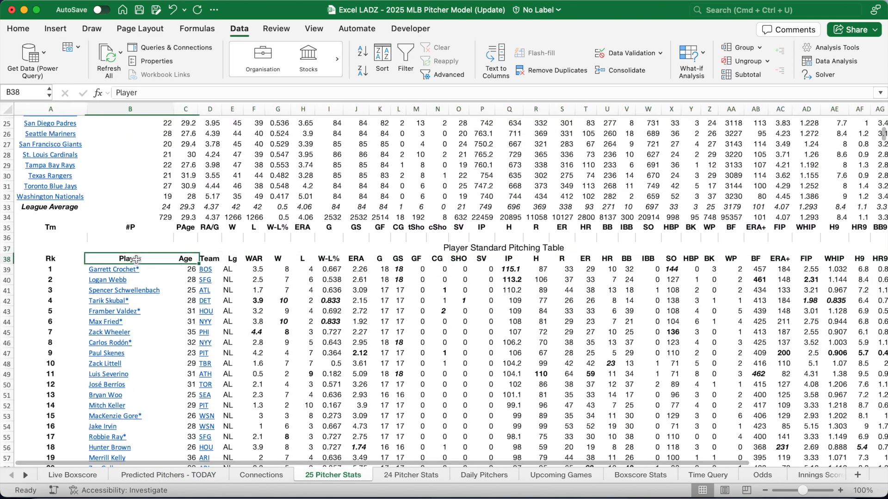
key("Down")
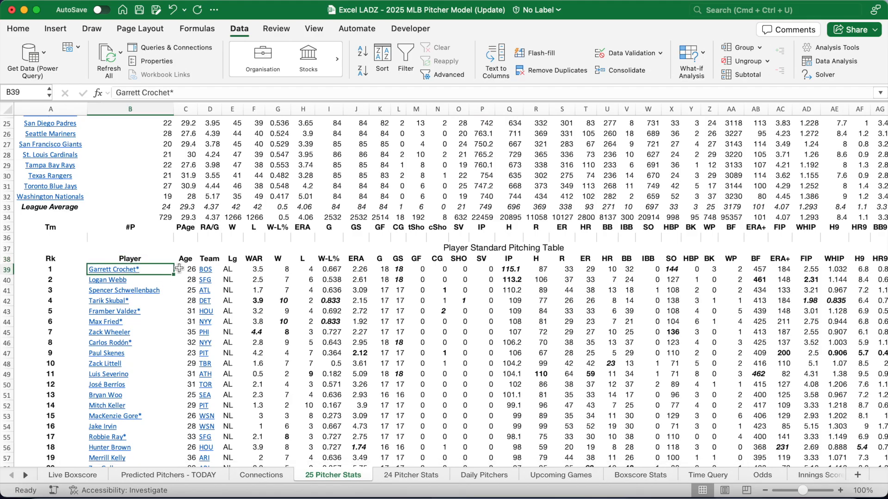
left_click_drag(179, 269, 170, 424)
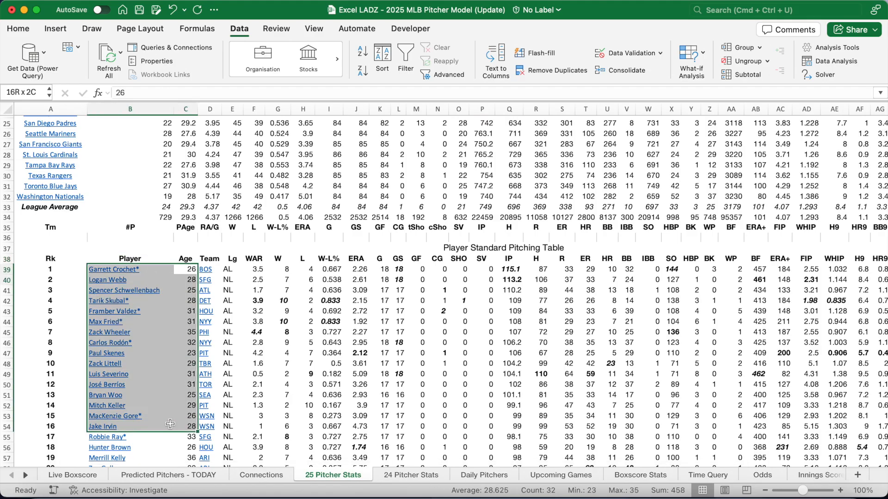
left_click(254, 395)
left_click(197, 475)
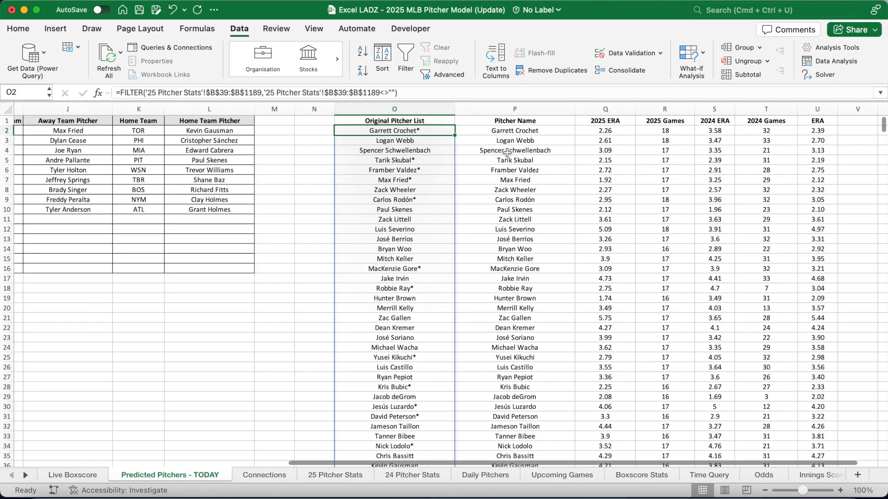
Review the Original Pitcher List and cleaned Pitcher Name formulas at the top of the list
left_click(507, 135)
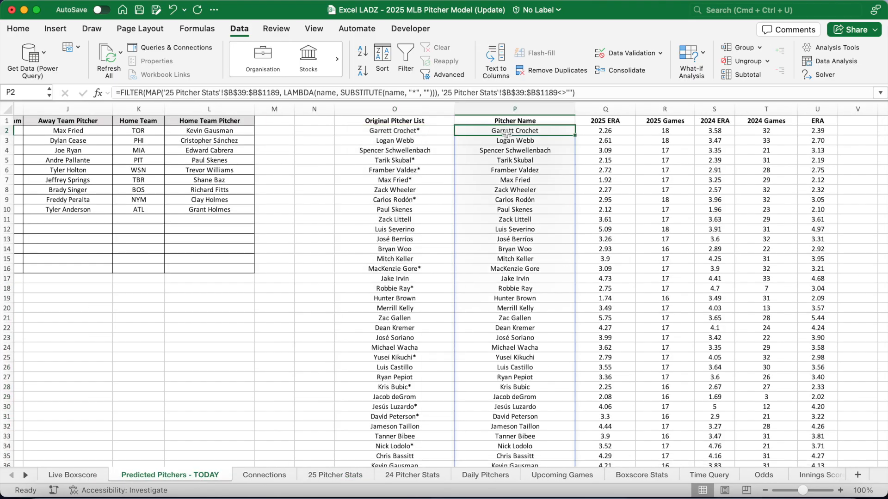
left_click(430, 133)
key("Down")
key("Down")
key("Down")
key("Down")
key("Down")
key("Up")
left_click(439, 132)
left_click(502, 131)
Review the 2025 and 2024 ERA and Games lookups, then expand the full blended ERA formula
key("Right")
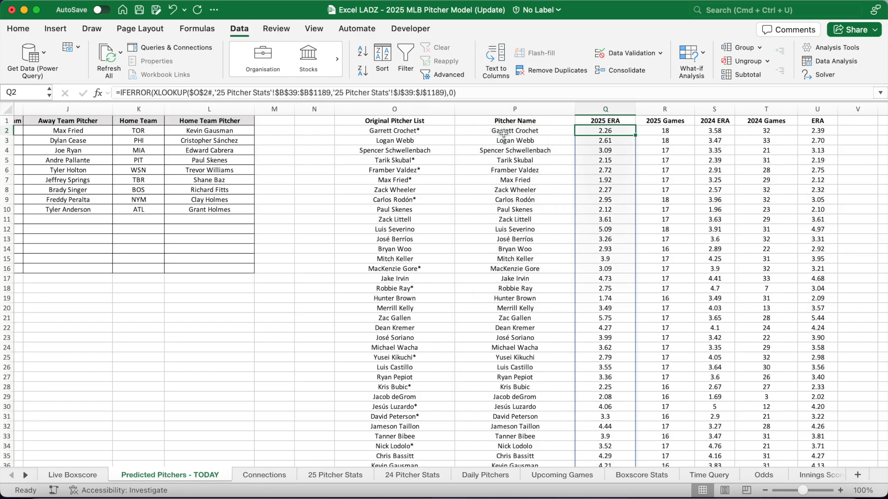
key("Right")
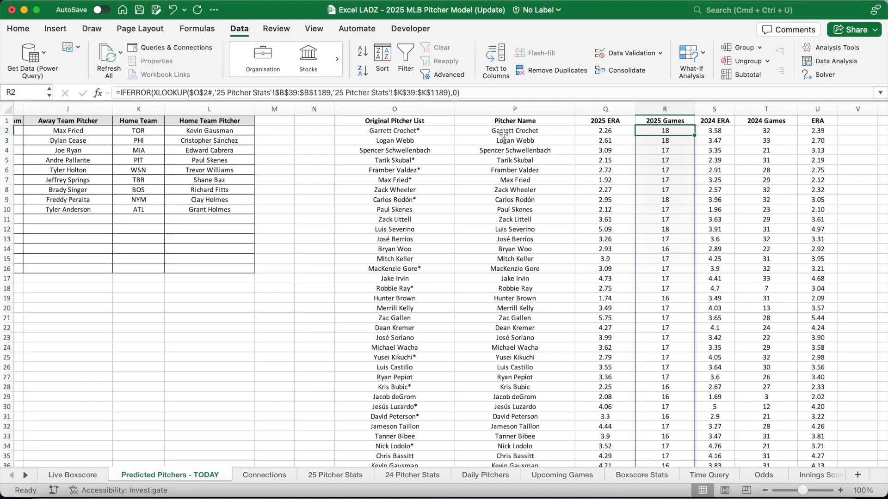
key("Right")
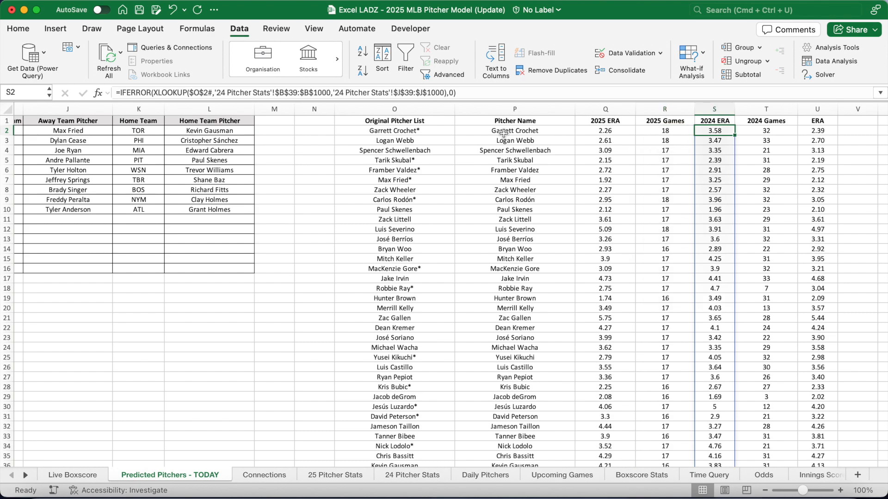
key("Right")
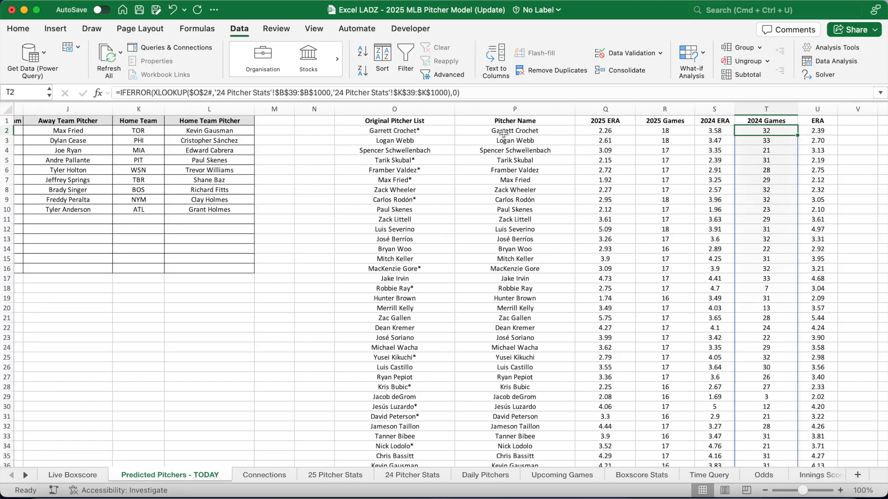
key("Right")
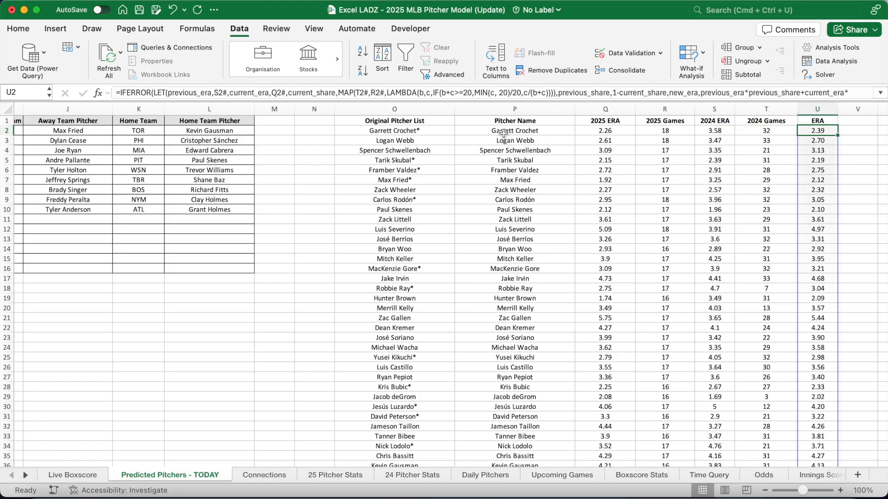
double_click(492, 108)
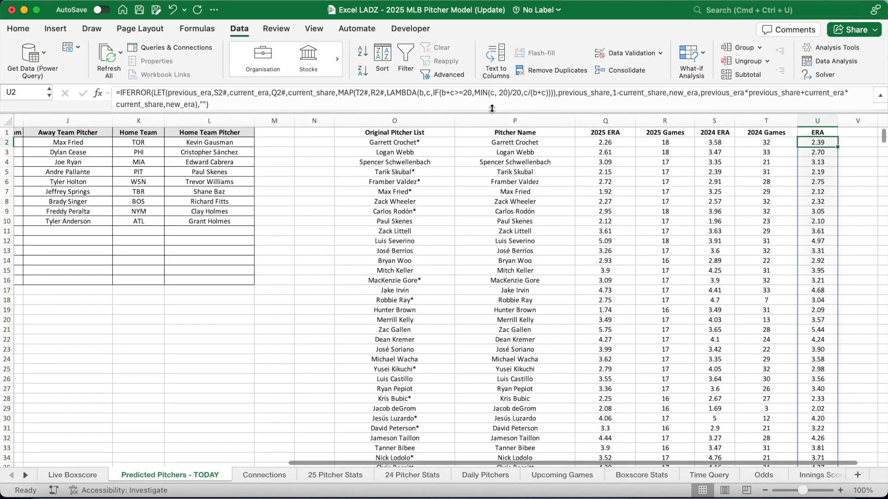
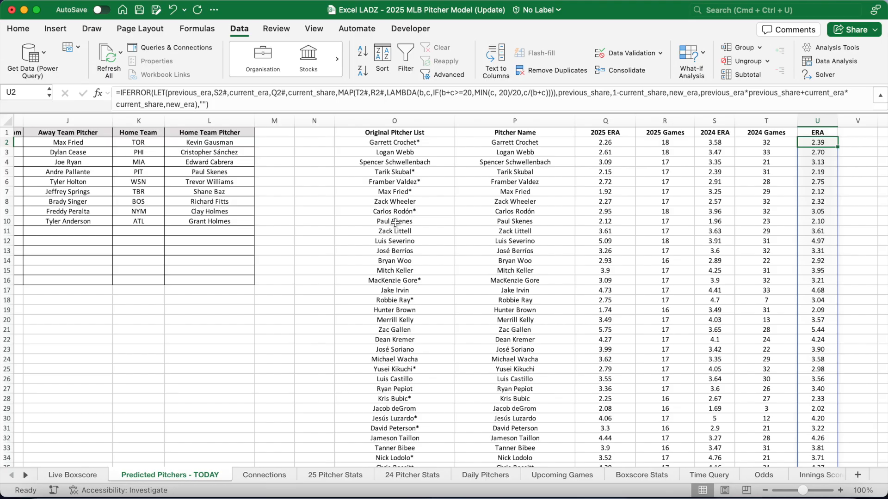
Open the Live Boxscore sheet for Angels @ Braves and select the away starter cell D7
left_click(85, 475)
left_click(267, 189)
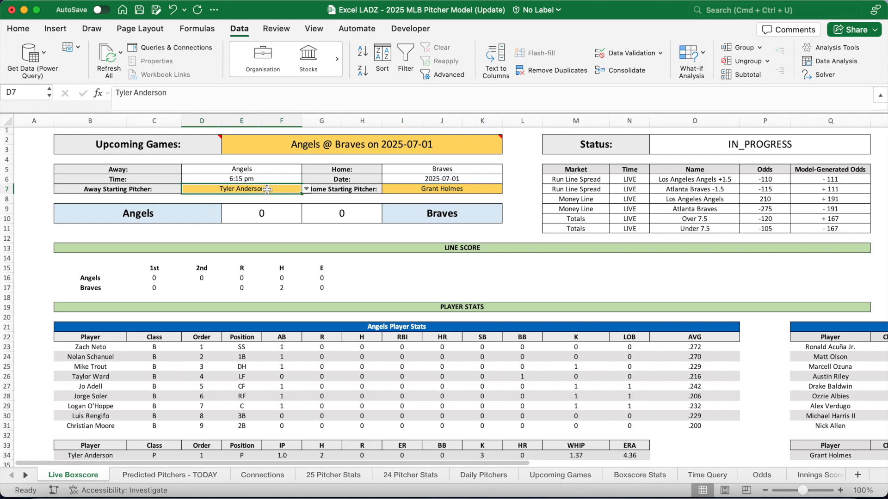
Give starter cells D7 and I7 a List validation sourced from ='Predicted Pitchers - TODAY'!$P$2#
left_click(409, 186, "super")
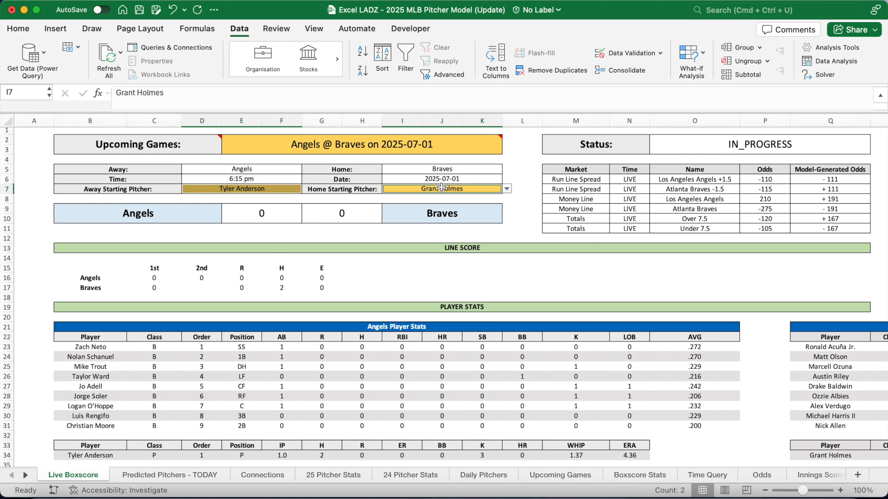
left_click(632, 53)
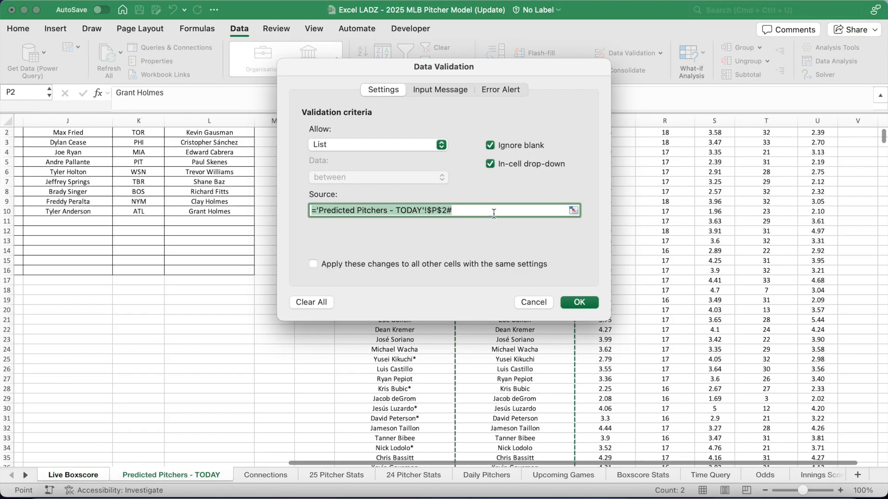
left_click_drag(534, 68, 274, 148)
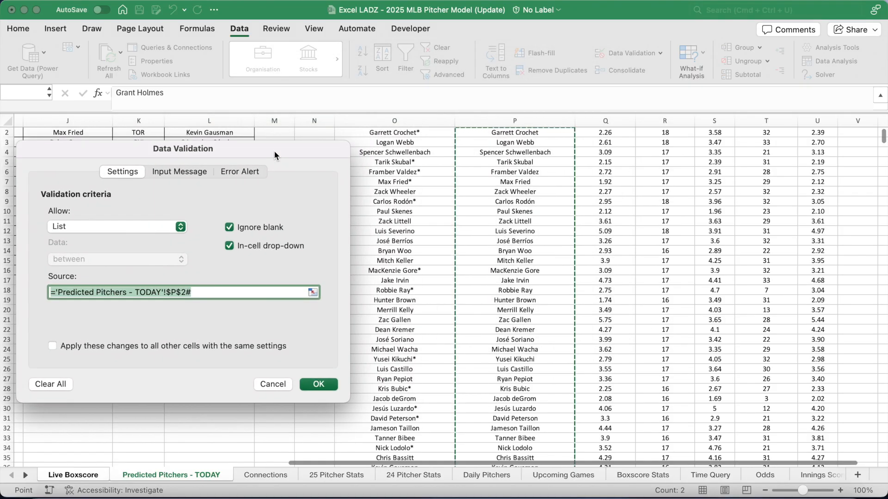
scroll(508, 222, "up", 1)
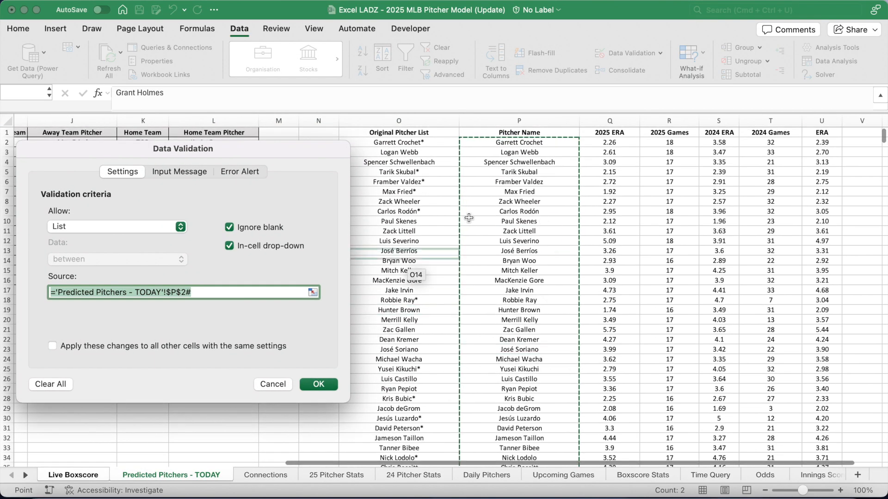
left_click(318, 385)
left_click(683, 252)
left_click(682, 268)
scroll(681, 268, "right", 10)
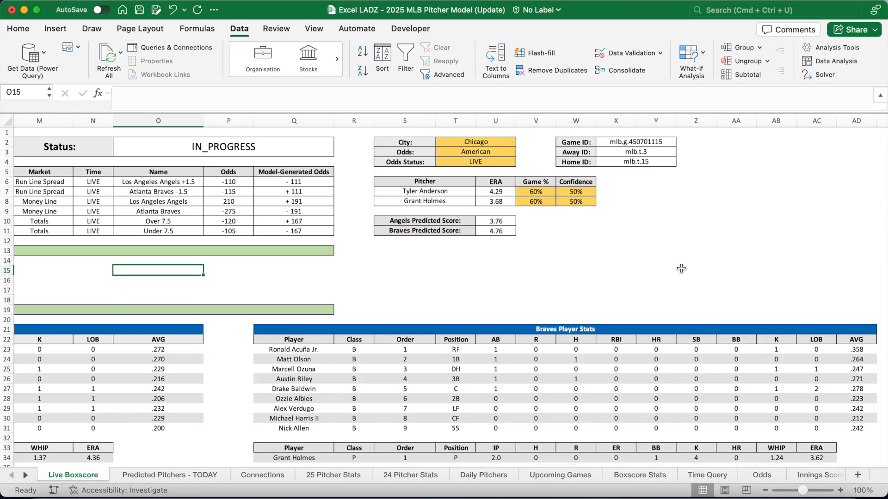
left_click(466, 194)
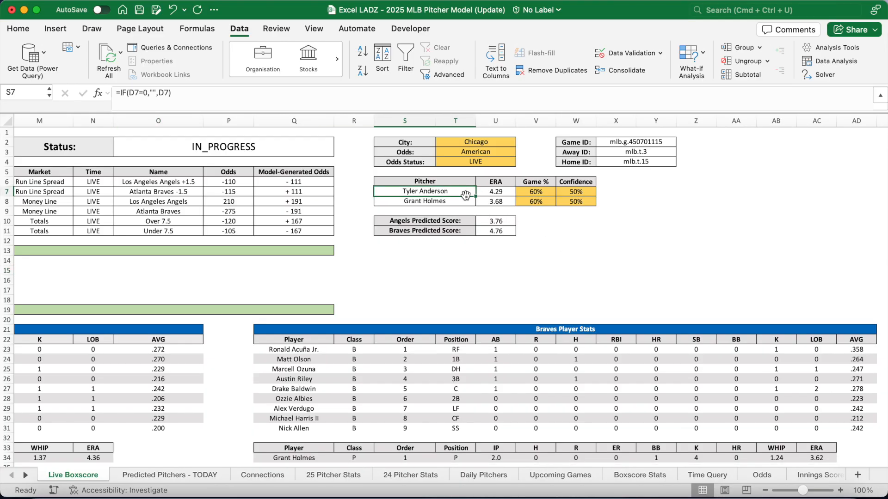
left_click(459, 202)
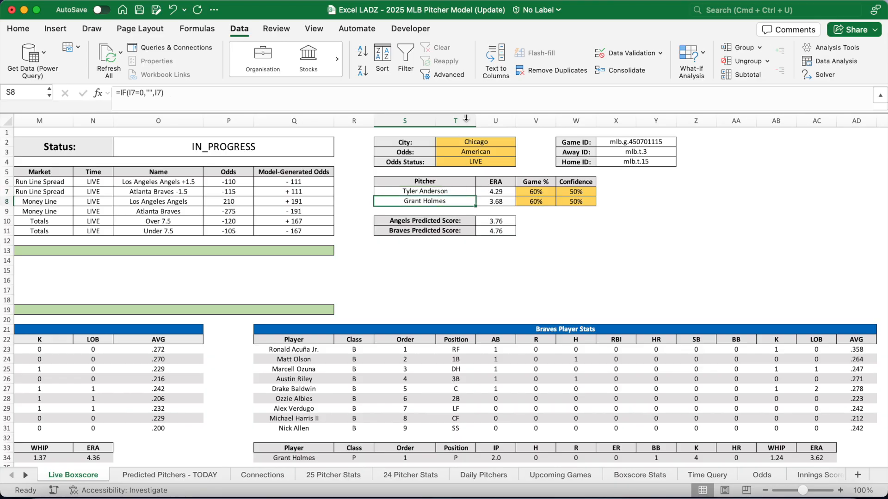
left_click_drag(464, 113, 463, 98)
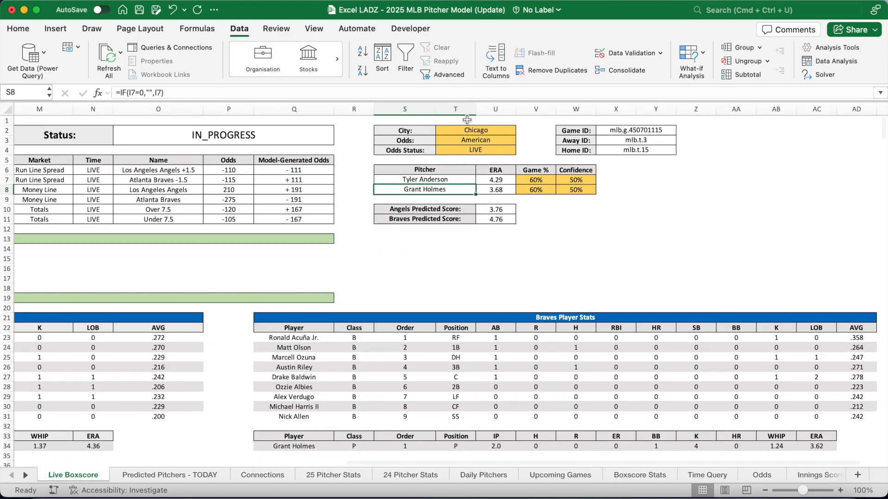
left_click(495, 180)
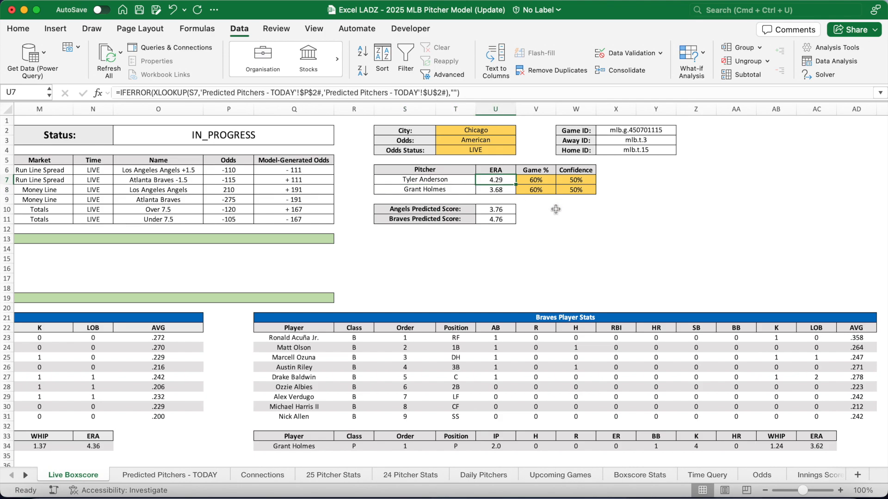
key("Down")
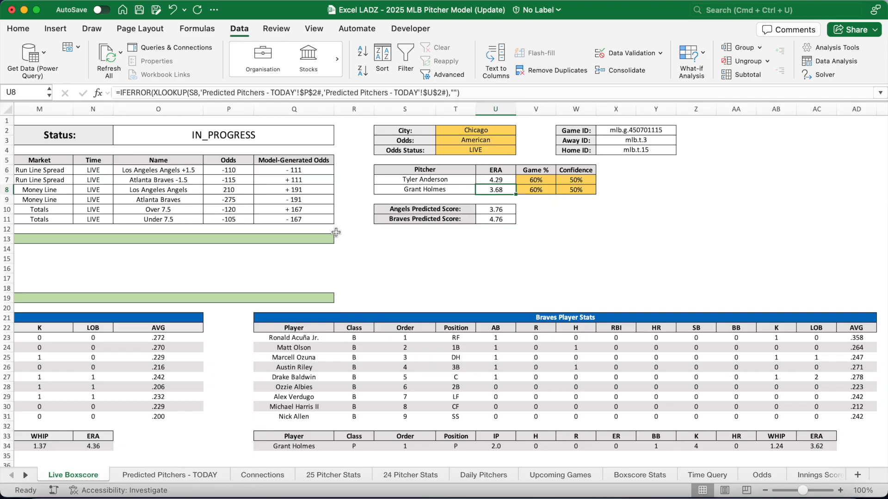
scroll(336, 232, "left", 3)
scroll(336, 232, "left", 8)
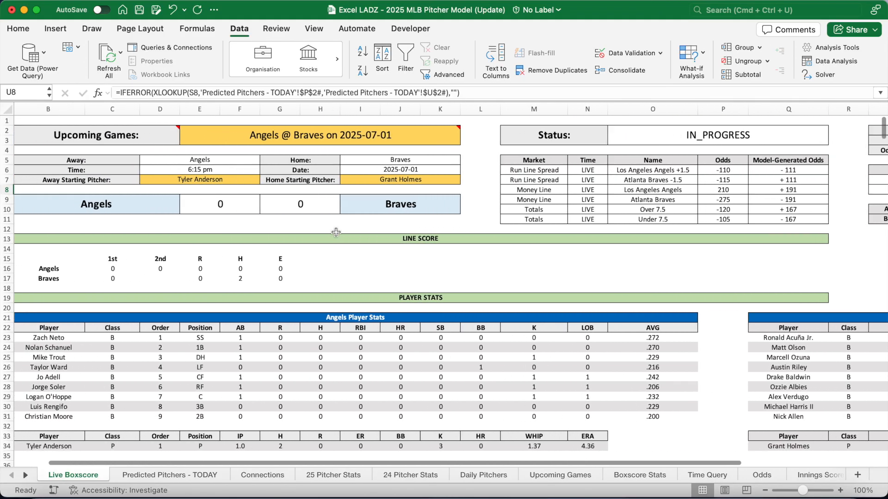
scroll(336, 232, "left", 1)
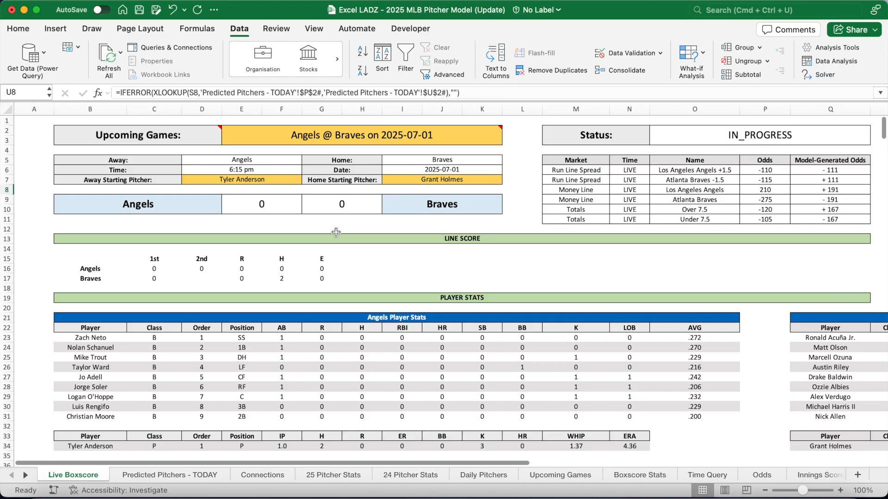
scroll(336, 232, "right", 12)
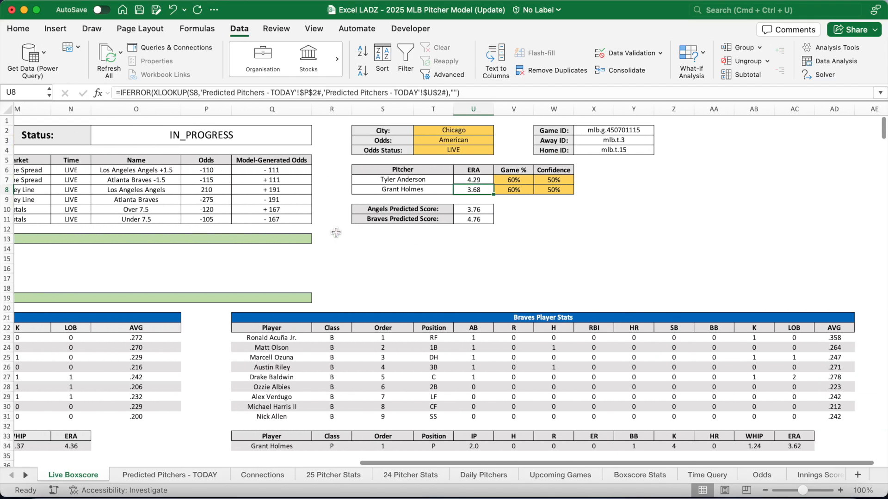
left_click(458, 130)
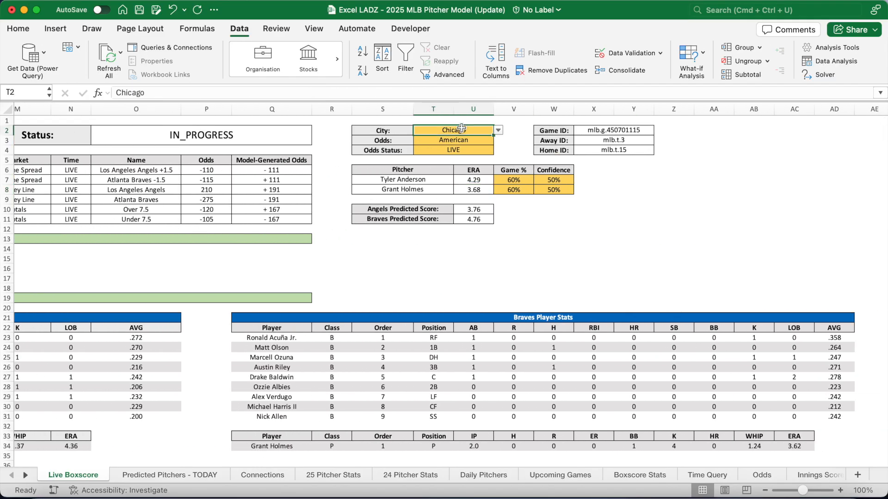
Set the City dropdown to Sydney and refresh all workbook data
left_click(498, 130)
scroll(462, 212, "down", 10)
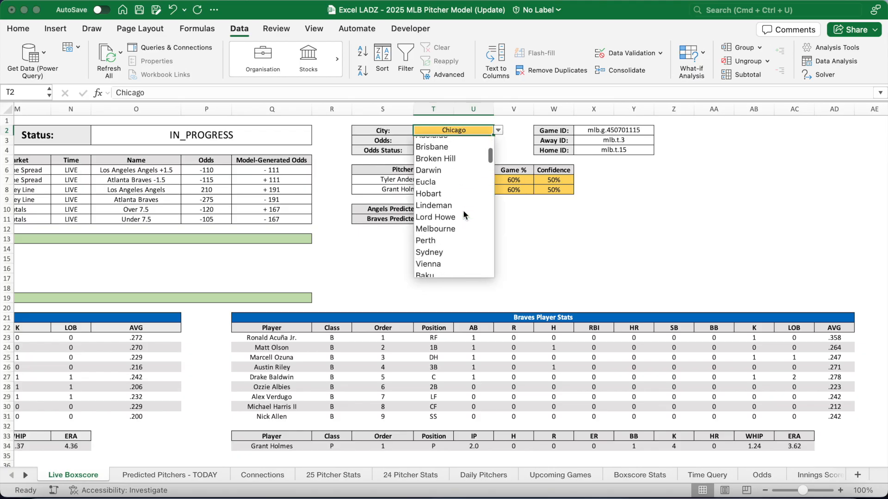
scroll(463, 210, "up", 6)
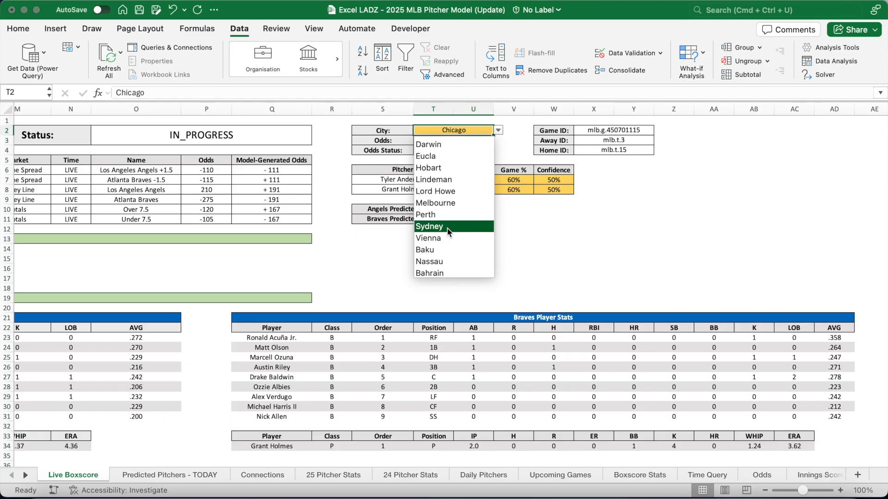
left_click(430, 227)
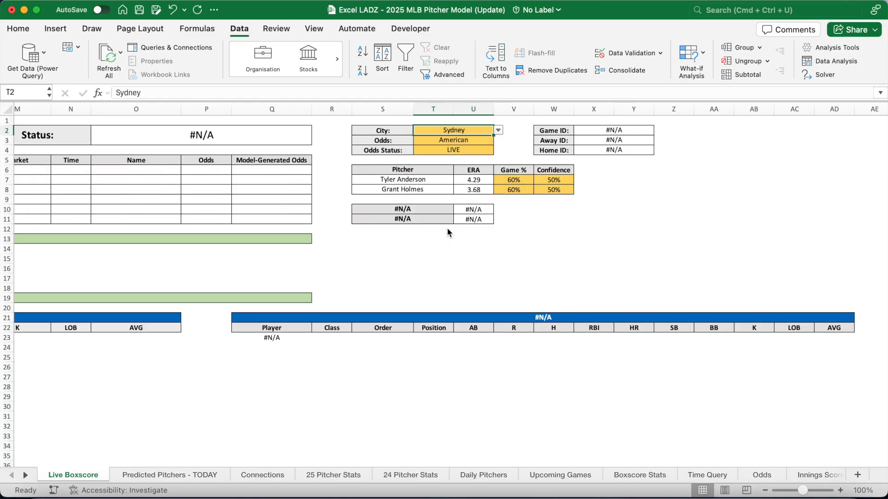
scroll(391, 262, "left", 10)
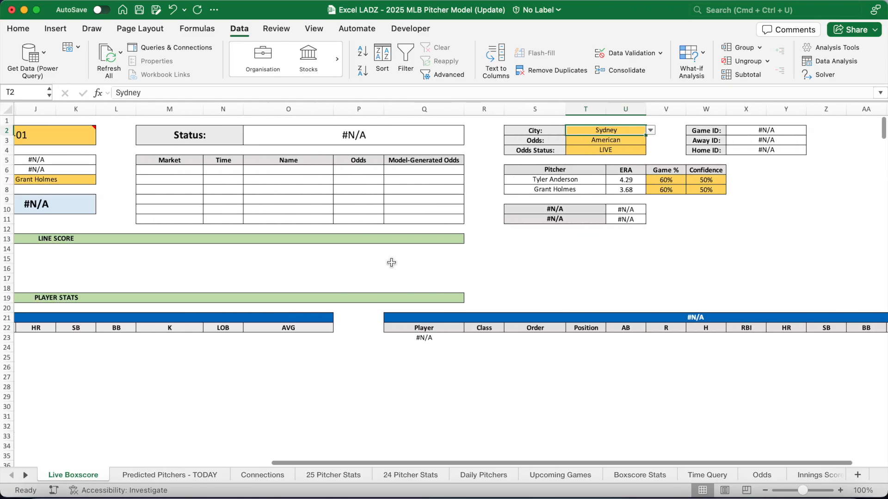
scroll(391, 263, "left", 3)
left_click(109, 55)
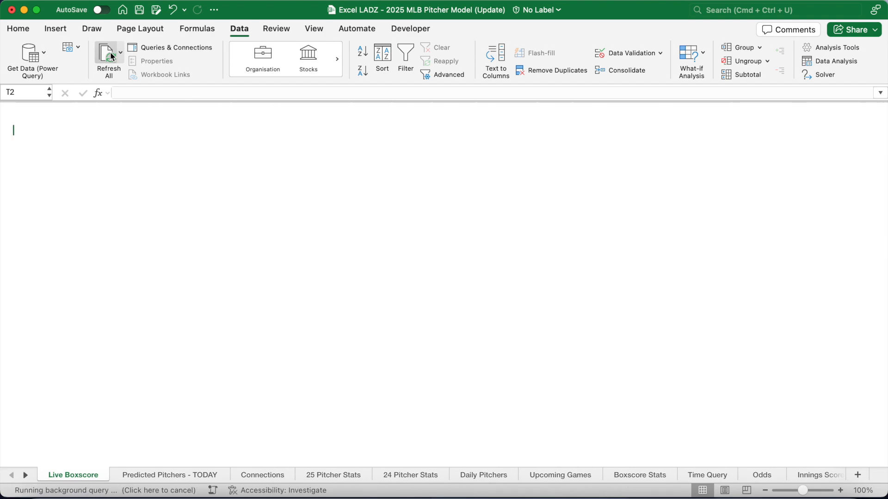
Choose Angels @ Braves on 2025-07-02 in E2, refresh, and check the game time and date lookups
left_click(331, 135)
left_click(476, 131)
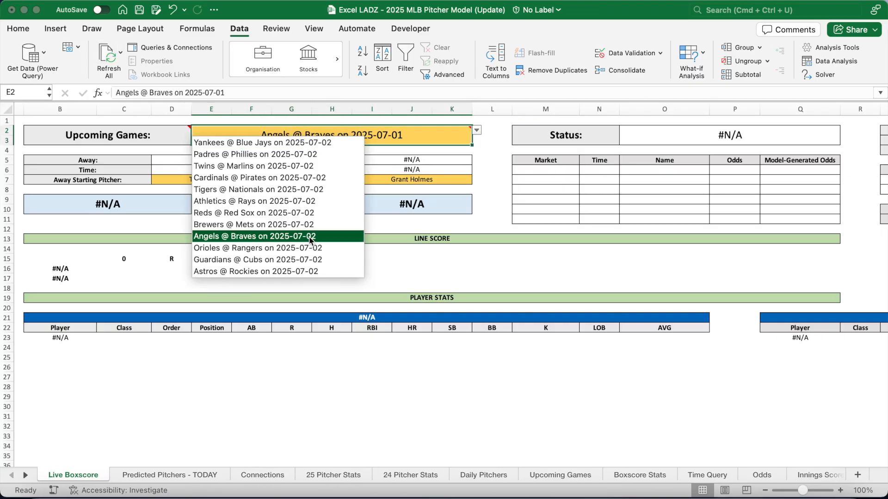
left_click(312, 237)
left_click(109, 56)
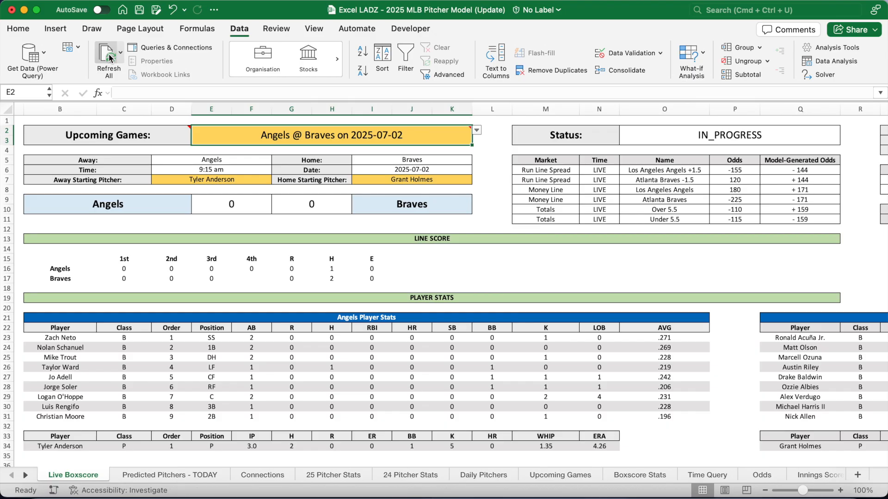
left_click(18, 28)
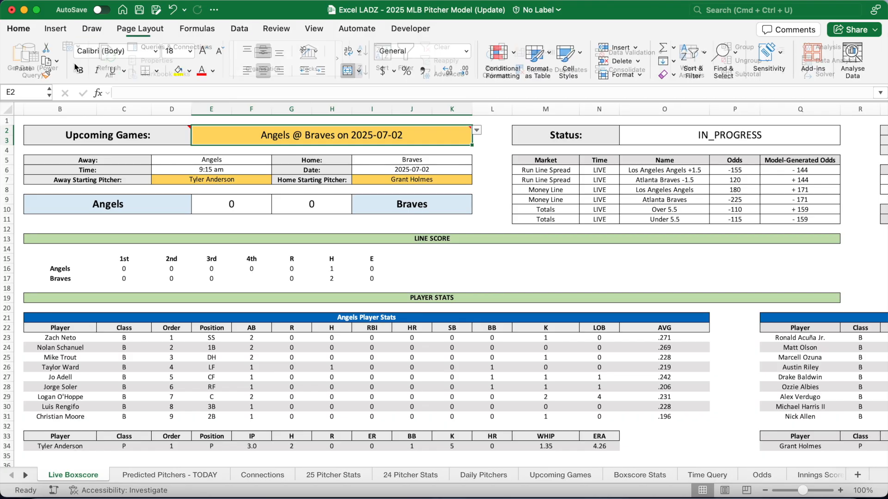
left_click(236, 172)
left_click(395, 170)
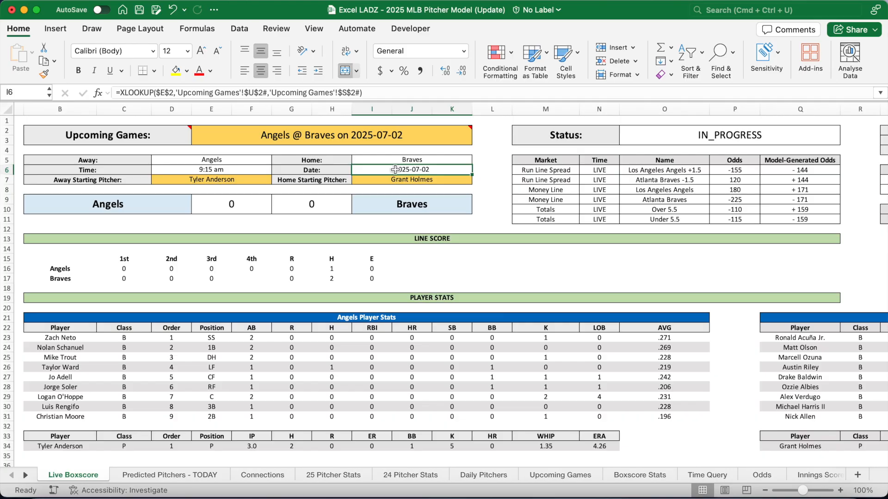
left_click(718, 477)
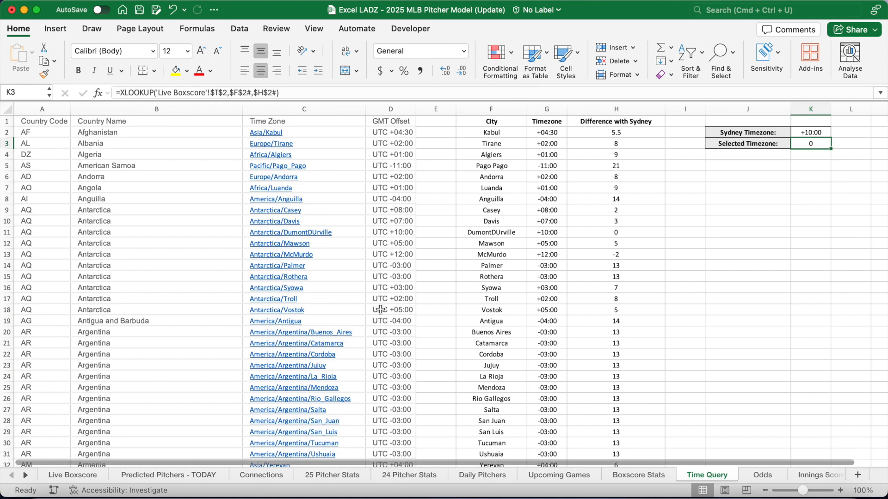
left_click(42, 124)
key("Right")
key("Right")
key("Right")
key("Right")
key("Right")
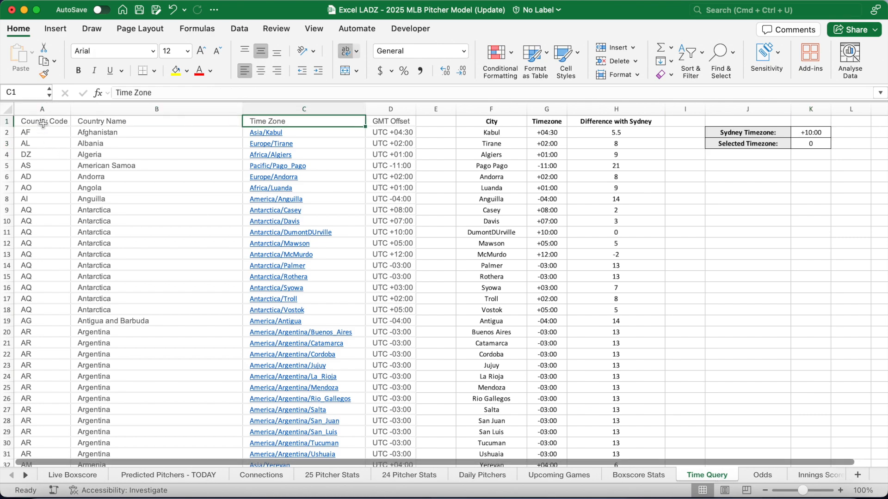
key("Down")
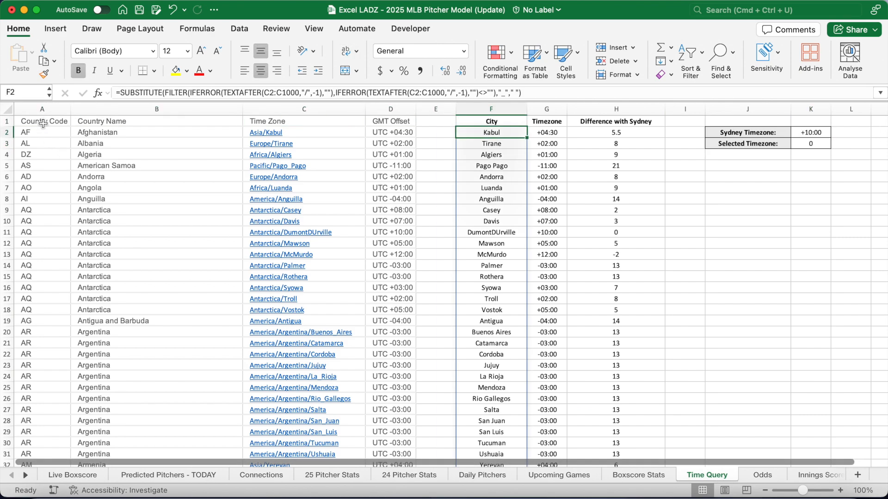
key("Right")
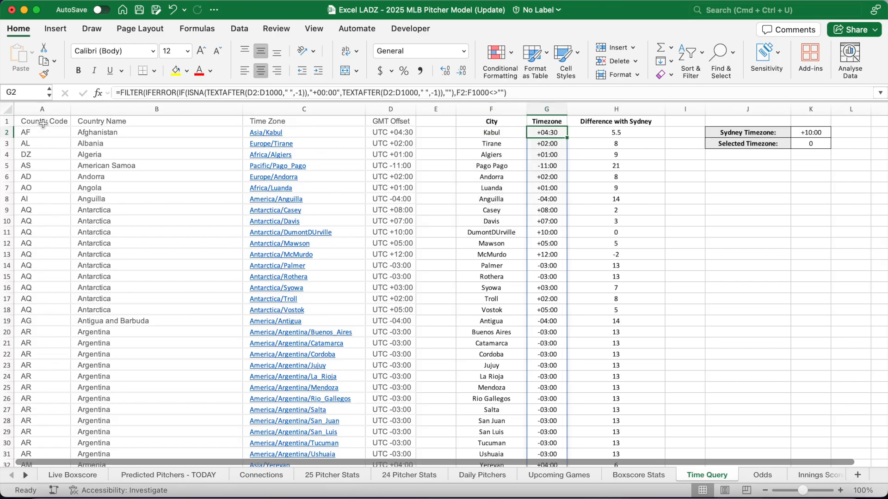
key("Right")
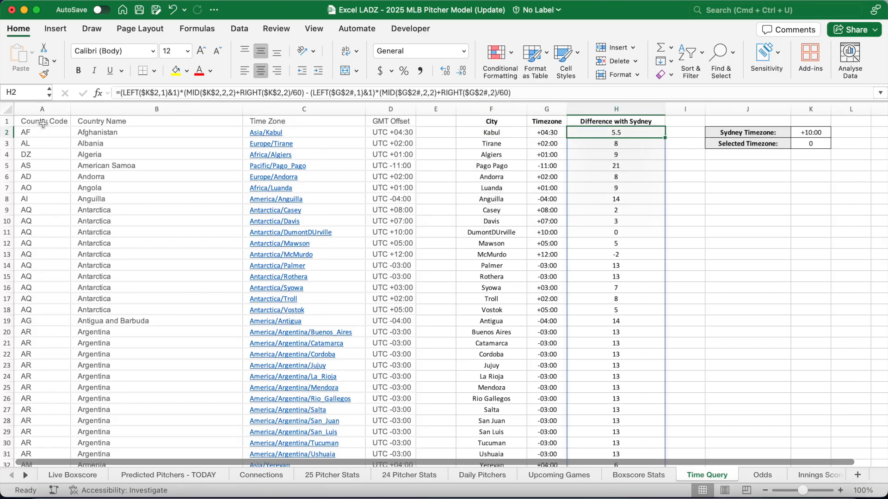
key("Right")
key("Right")
key("Right")
key("Down")
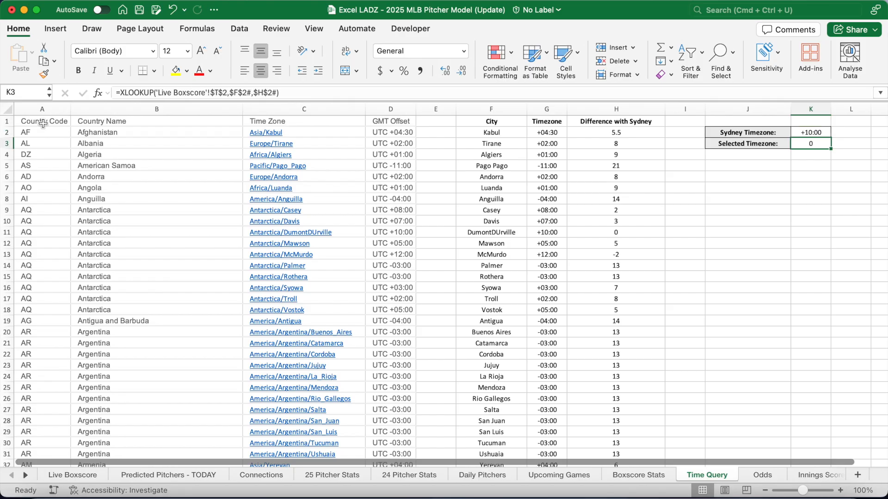
left_click(676, 231)
left_click(89, 475)
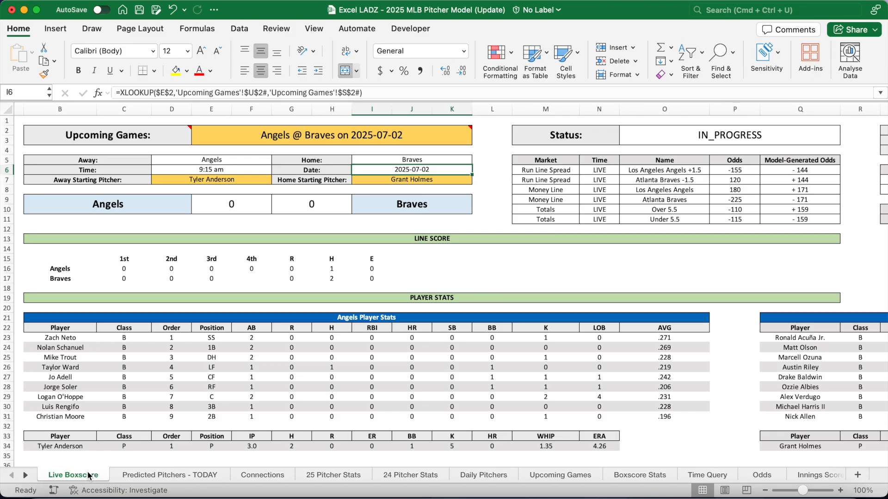
Confirm the City cell T2's validation list source is ='Time Query'!$F$2#
scroll(470, 198, "right", 10)
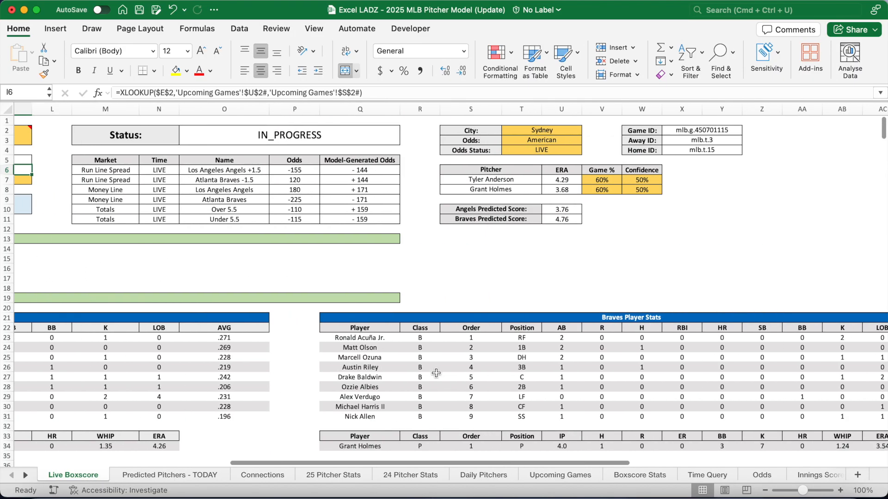
left_click(455, 130)
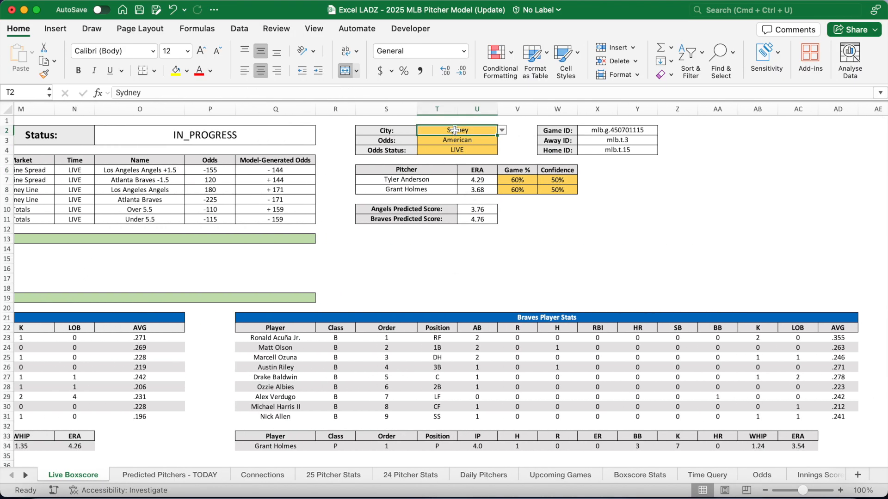
left_click(244, 30)
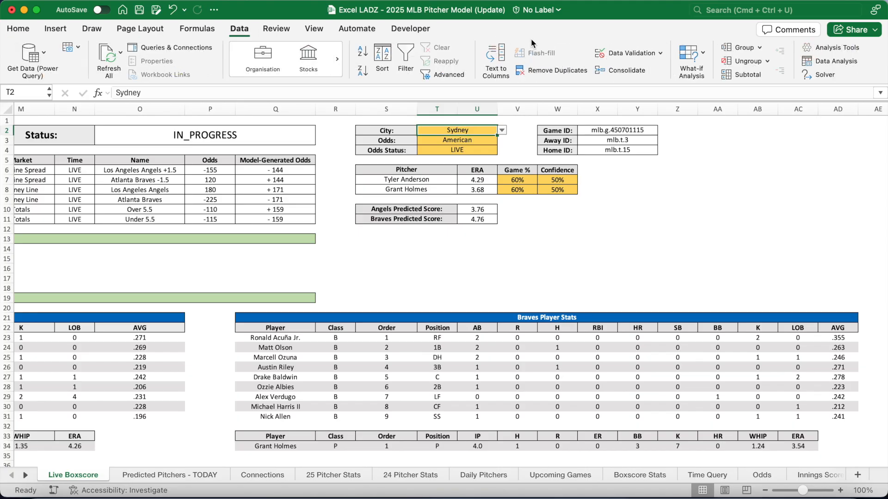
left_click(612, 53)
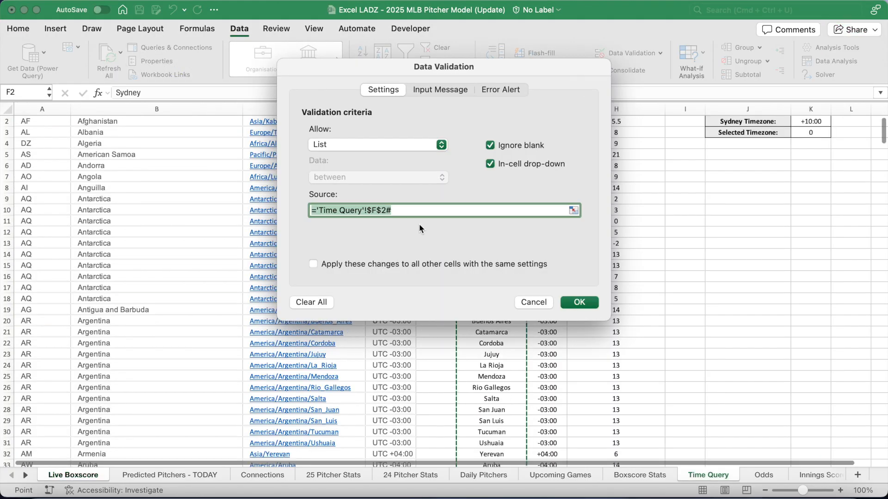
left_click_drag(527, 65, 302, 141)
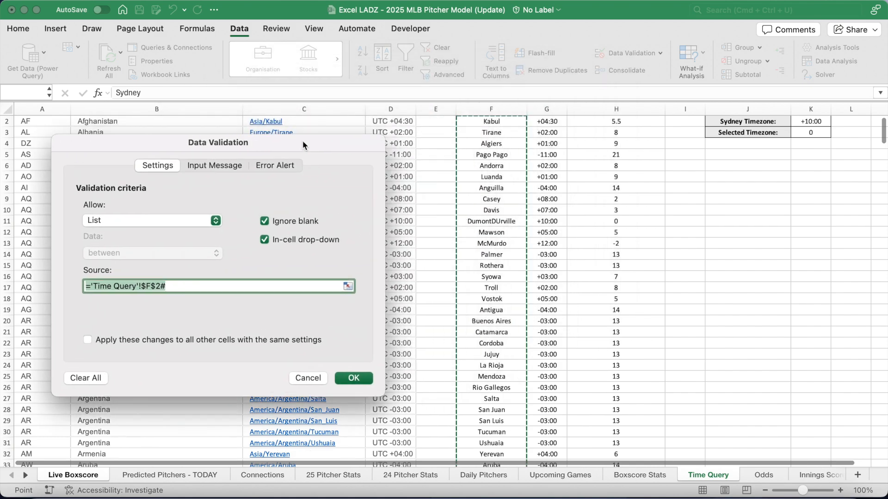
scroll(511, 202, "up", 1)
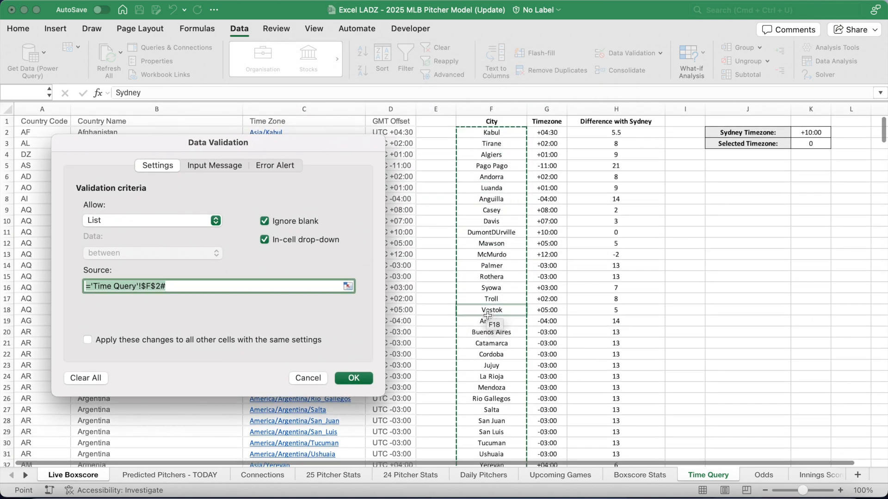
left_click(354, 379)
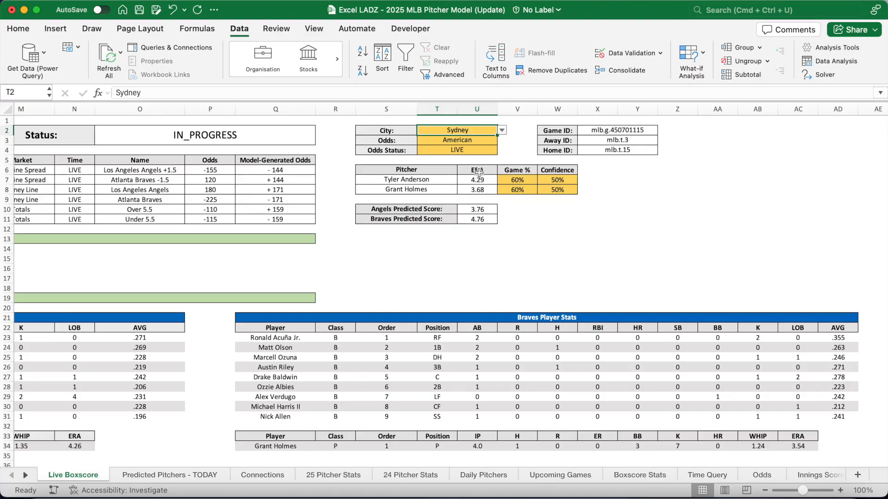
Open the Upcoming Games sheet listing each matchup's date, time, game label and ID
scroll(407, 268, "left", 7)
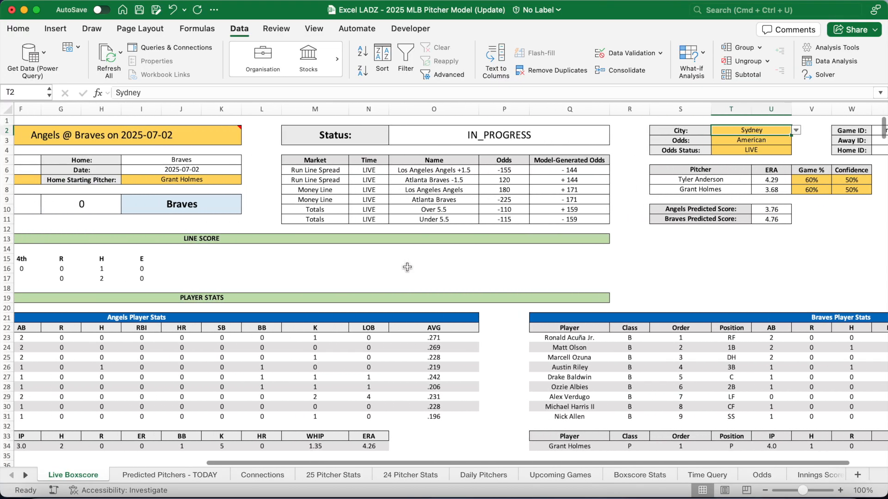
scroll(406, 268, "left", 5)
scroll(407, 267, "right", 1)
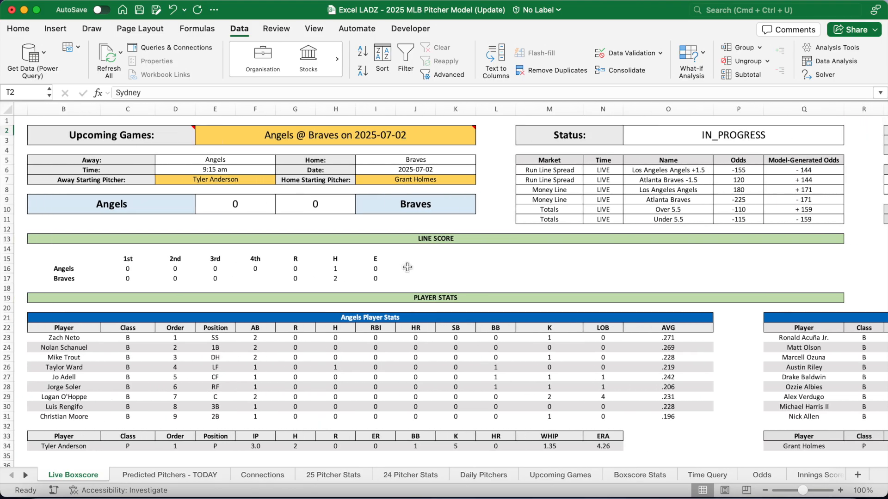
left_click(565, 475)
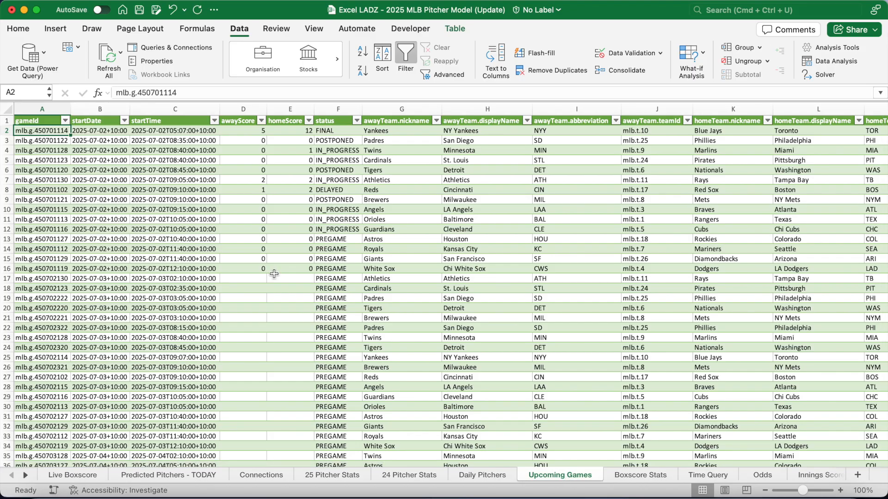
scroll(275, 273, "right", 15)
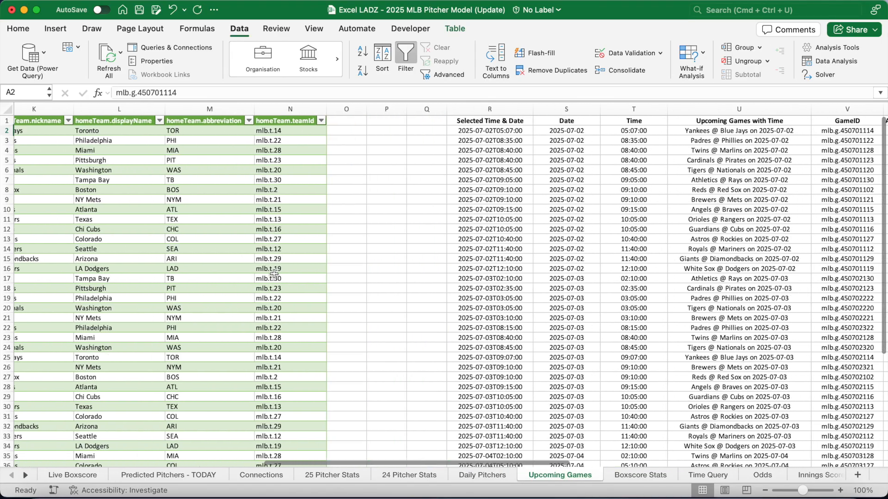
scroll(275, 273, "right", 5)
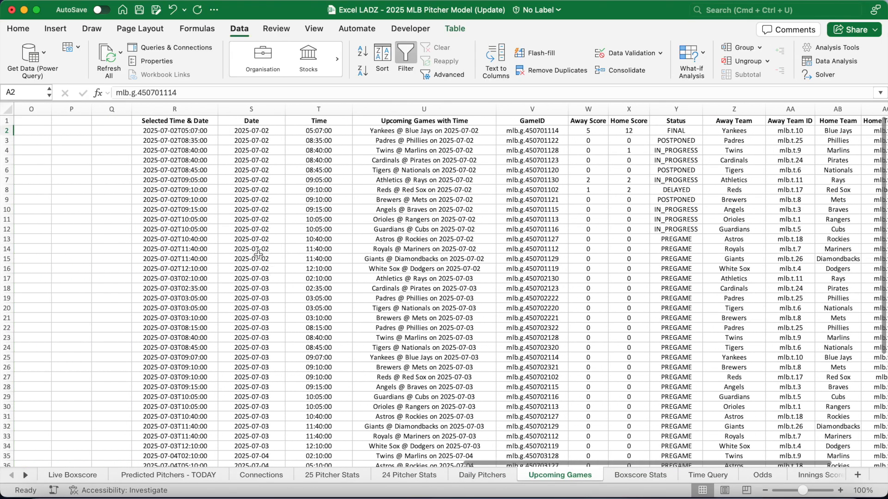
left_click(183, 121)
scroll(307, 214, "right", 4)
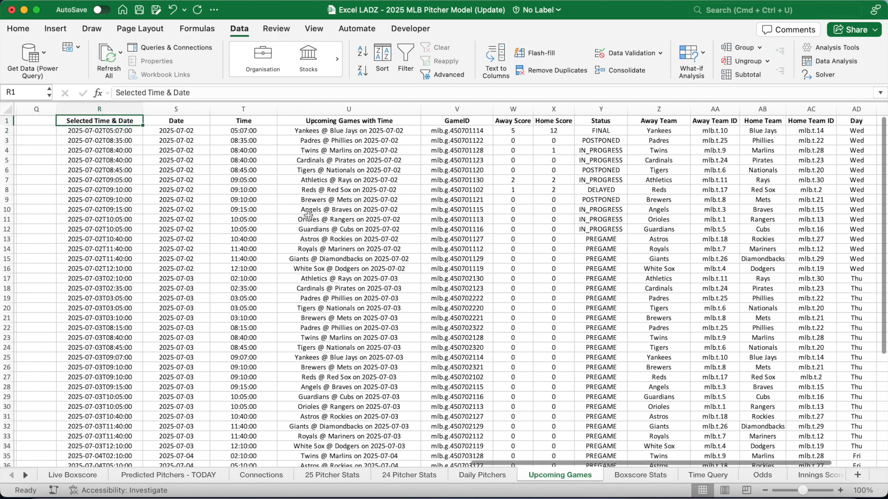
scroll(308, 214, "left", 1)
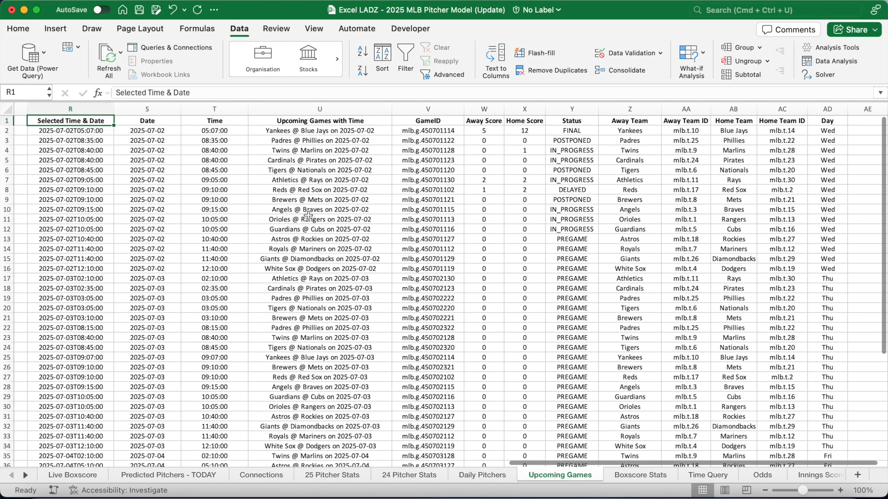
left_click(97, 132)
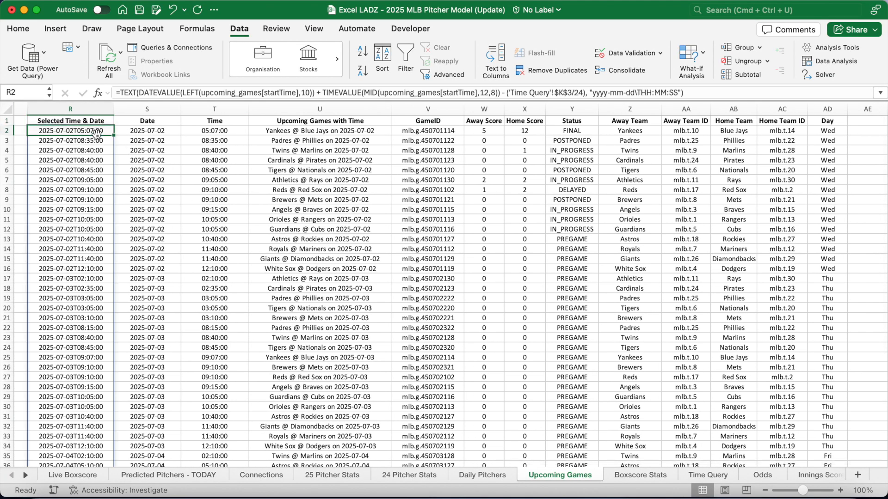
left_click(344, 93)
scroll(332, 223, "left", 15)
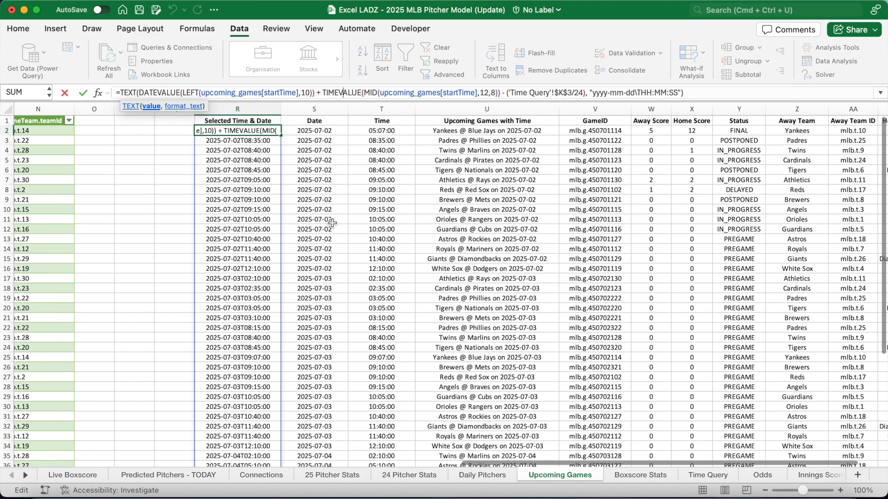
scroll(332, 222, "left", 3)
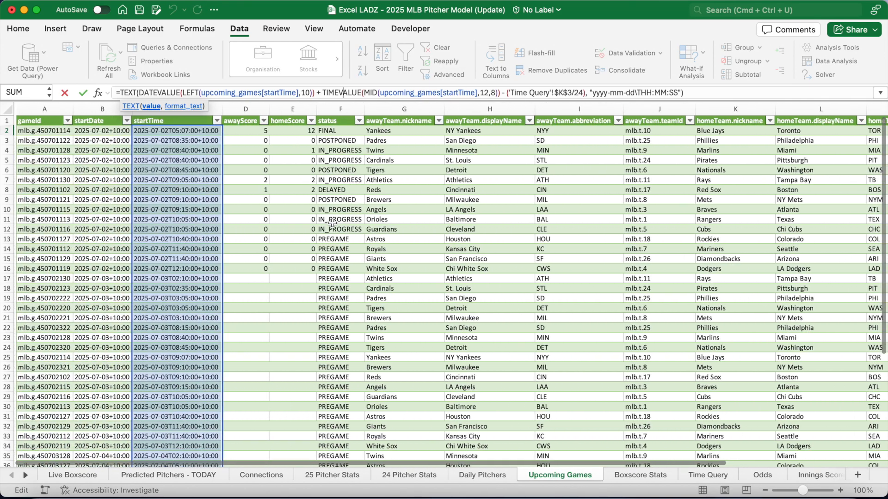
scroll(332, 223, "right", 15)
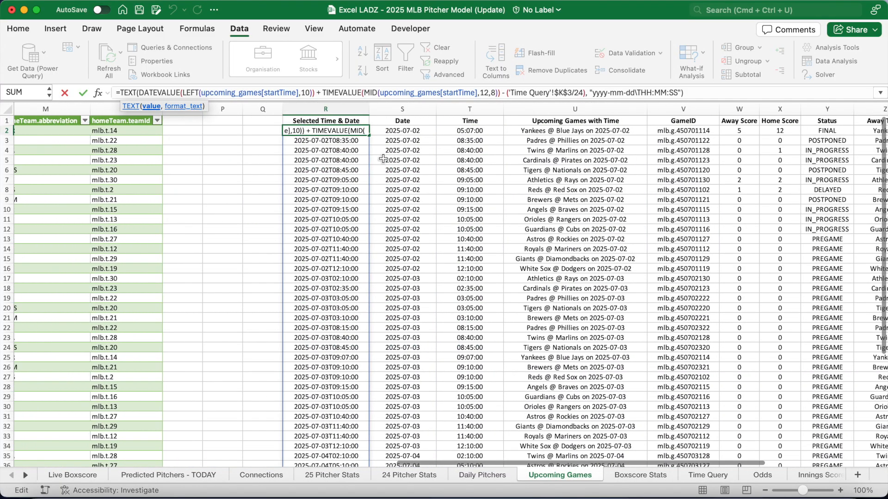
key("Escape")
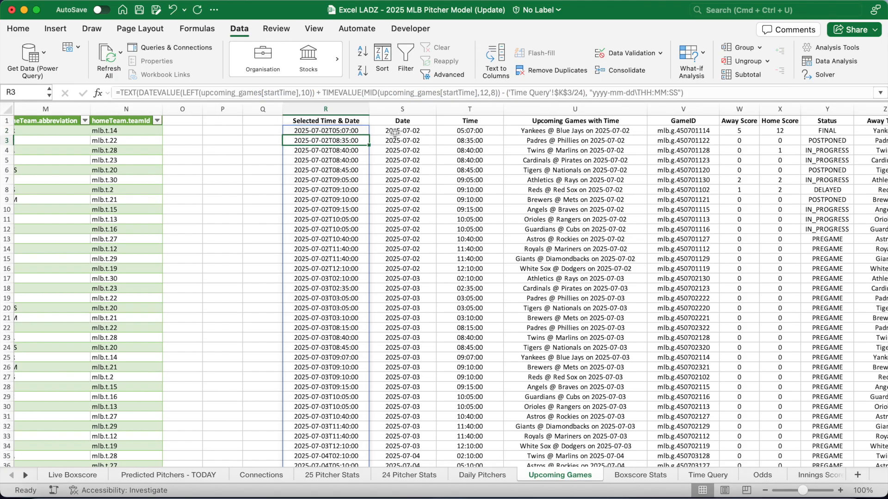
left_click(393, 132)
scroll(229, 168, "right", 5)
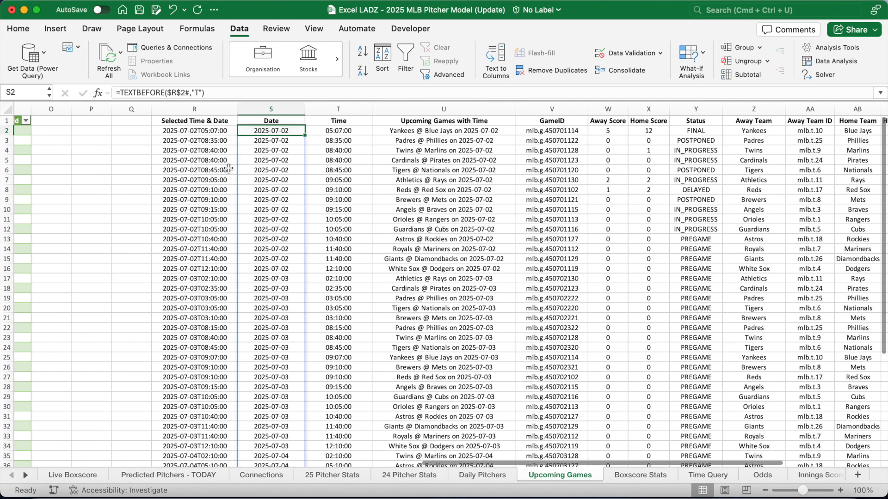
key("Right")
key("Right")
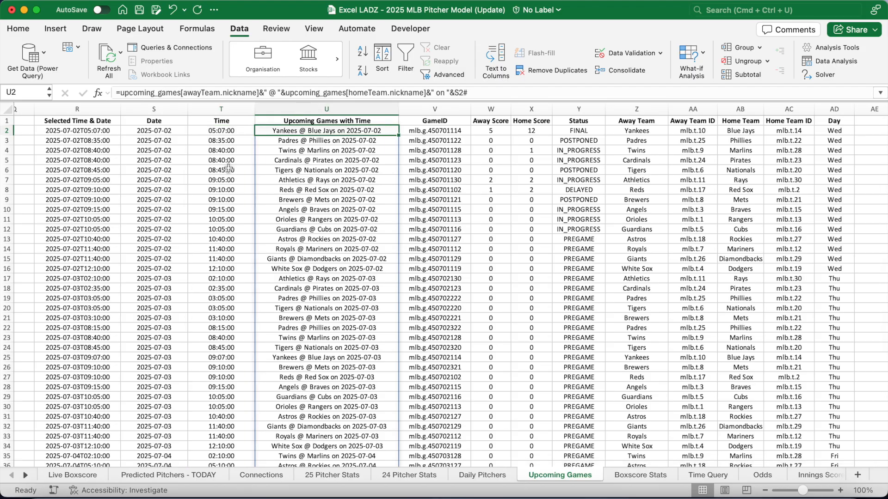
key("Right")
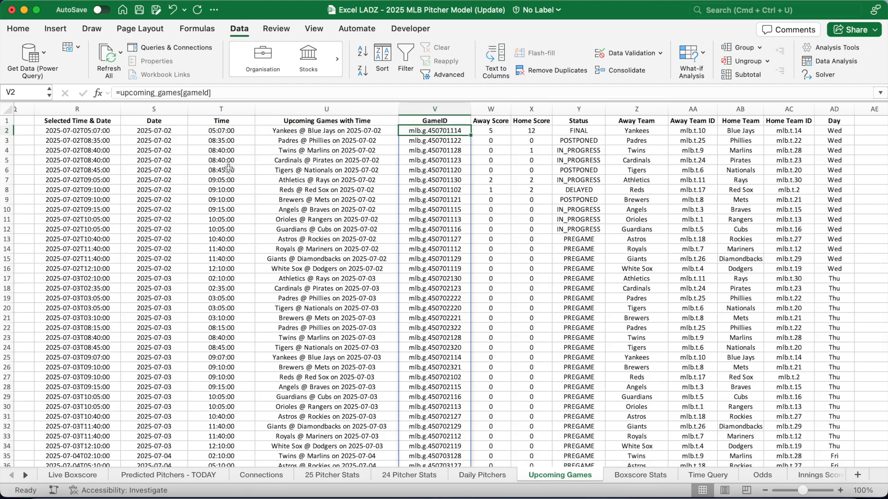
left_click_drag(181, 92, 119, 93)
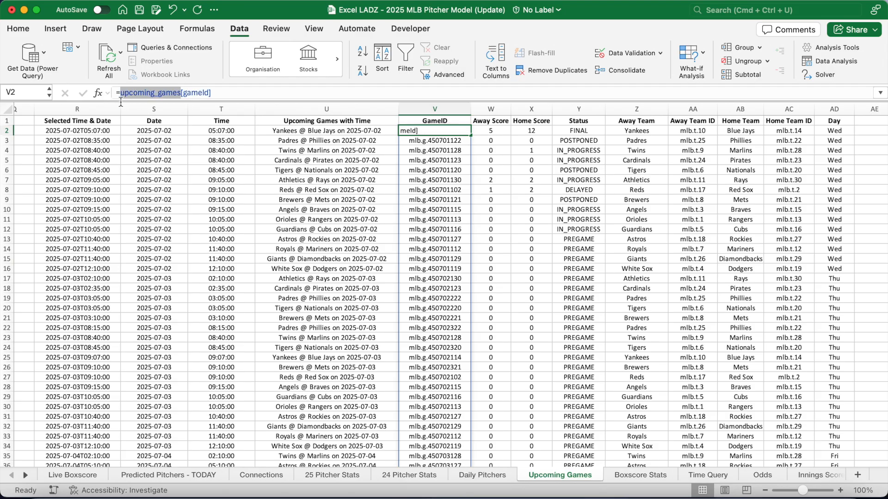
left_click(221, 93)
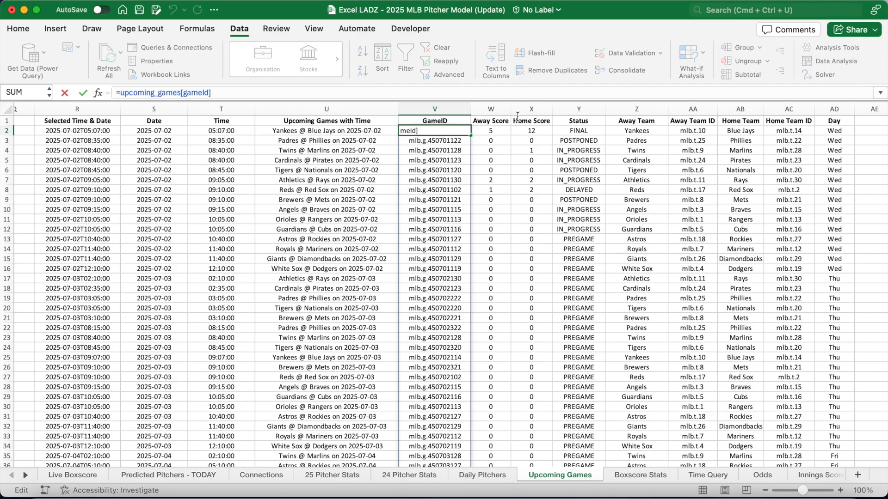
key("Escape")
left_click(491, 133)
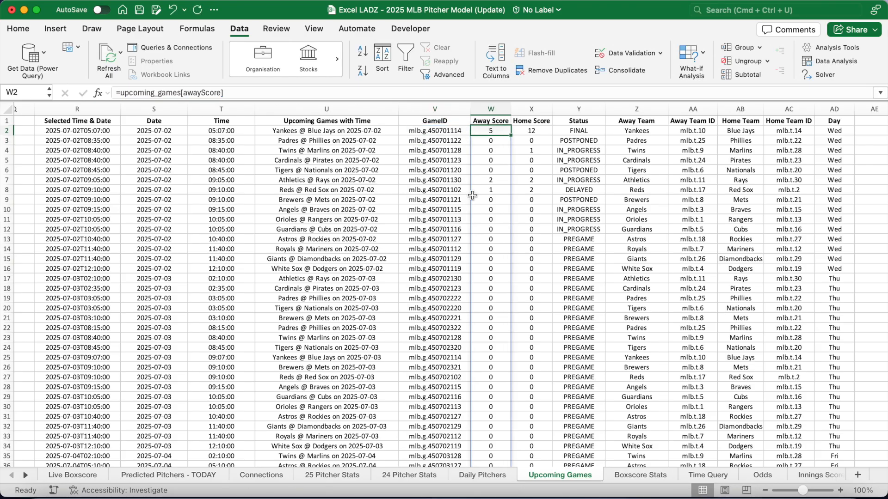
key("Right")
key("Right")
key("Right")
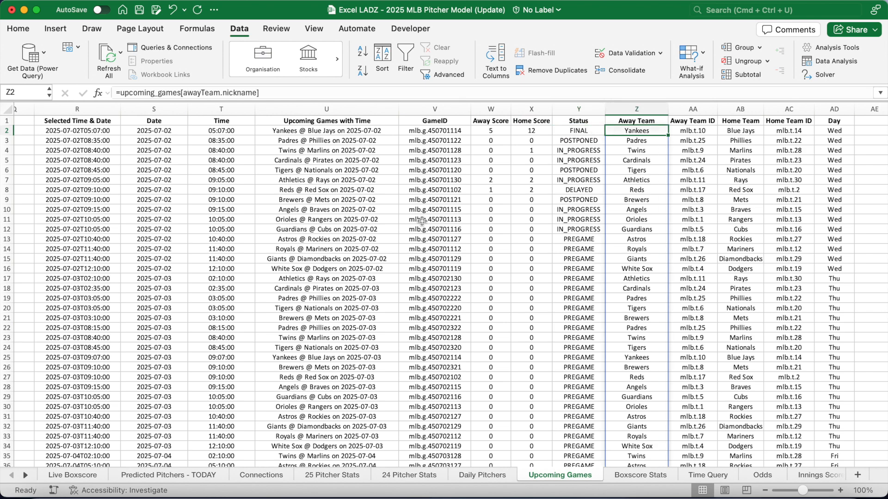
key("Right")
key("Right")
key("Right")
key("Right")
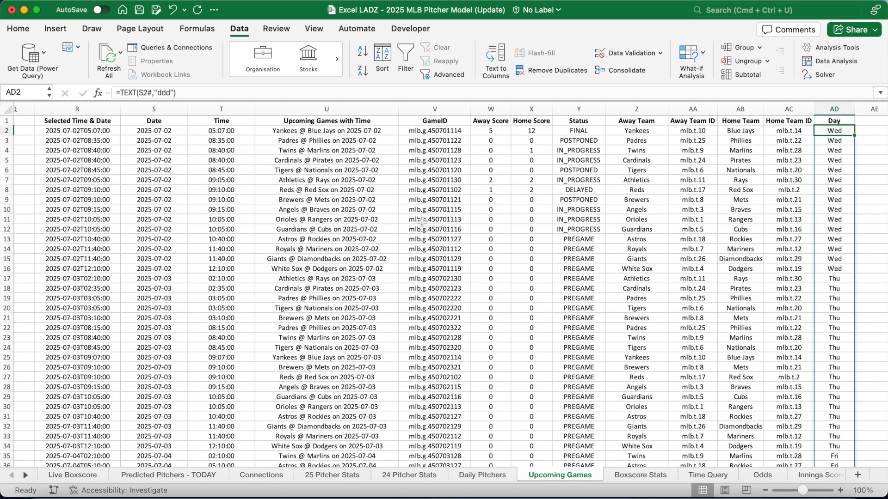
left_click(27, 475)
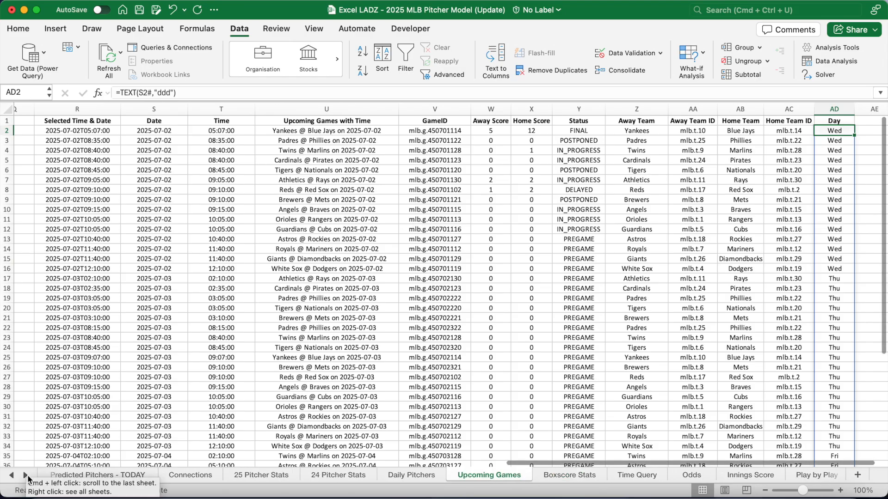
left_click(27, 476)
left_click(27, 476)
left_click(27, 476)
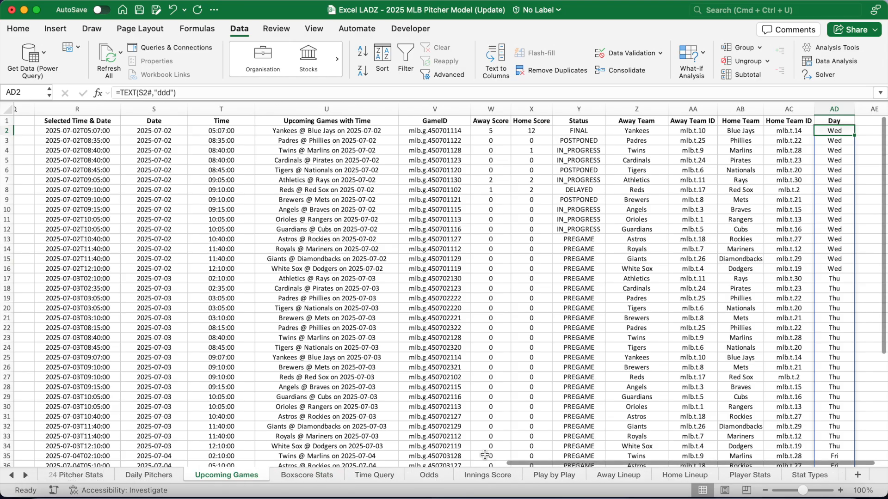
left_click(553, 476)
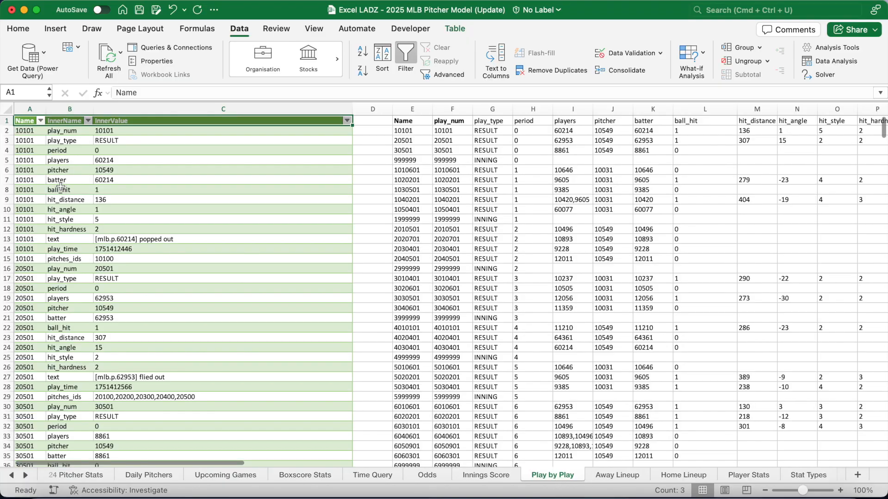
key("Down")
key("Right")
key("Right")
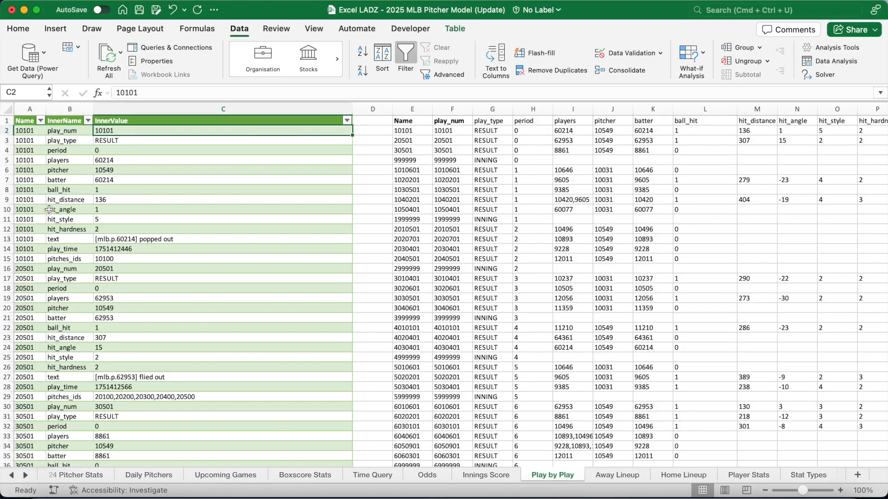
key("Right")
key("Right")
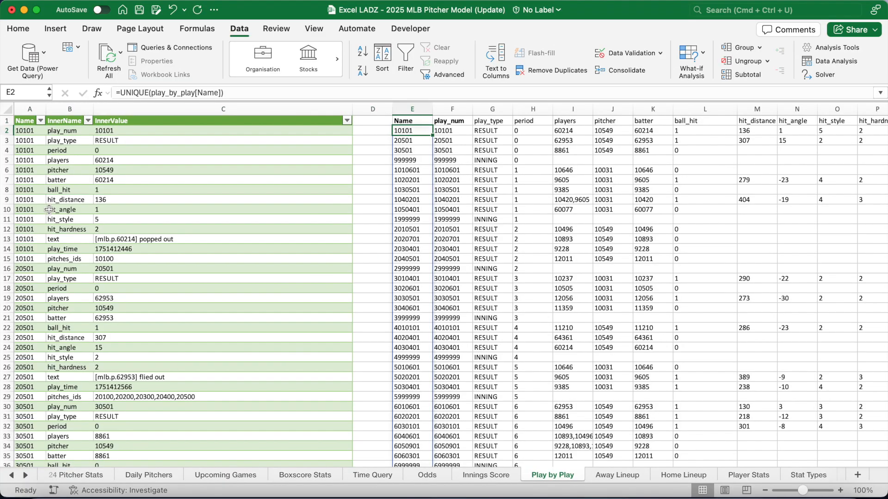
left_click_drag(193, 93, 151, 93)
left_click(250, 92)
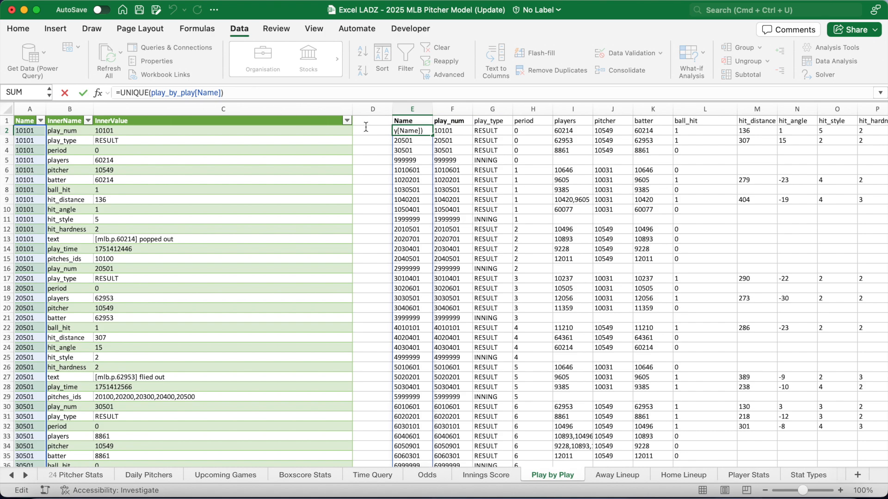
key("Escape")
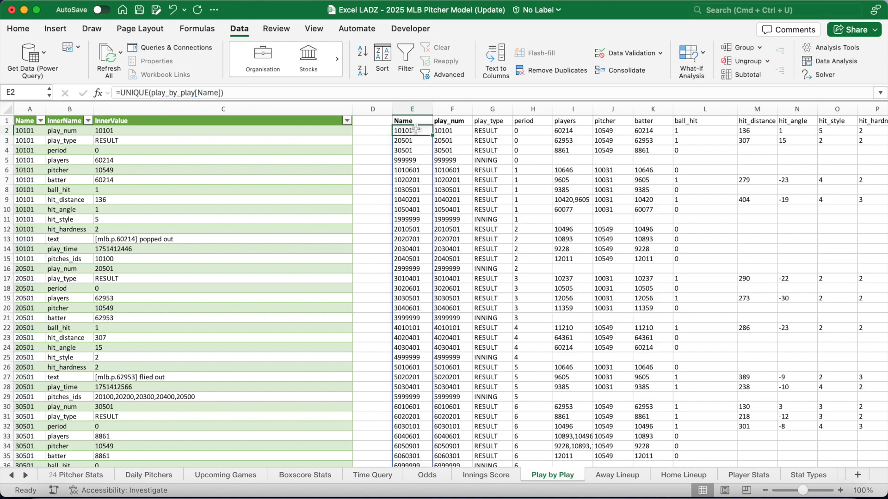
scroll(502, 165, "right", 5)
scroll(502, 165, "right", 3)
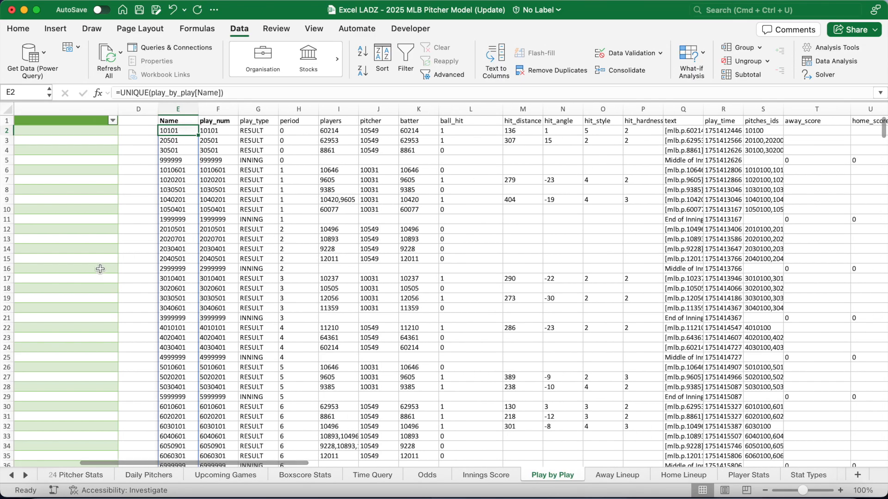
key("Right")
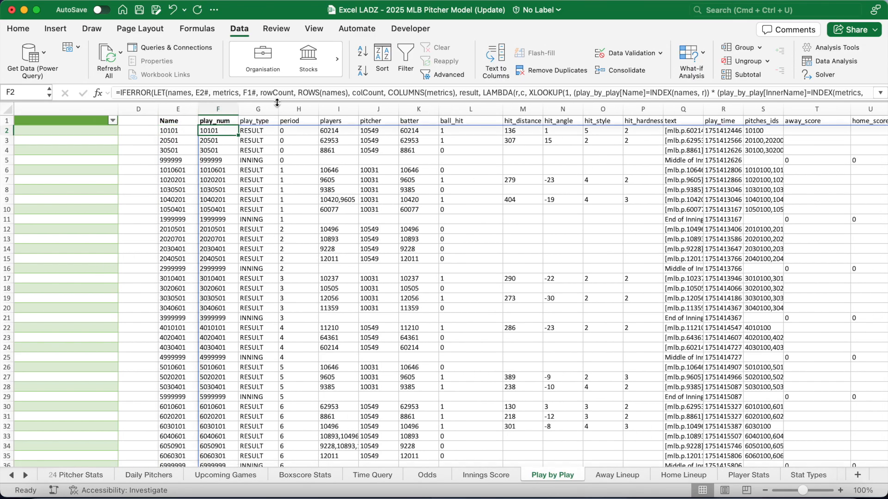
left_click_drag(276, 101, 276, 115)
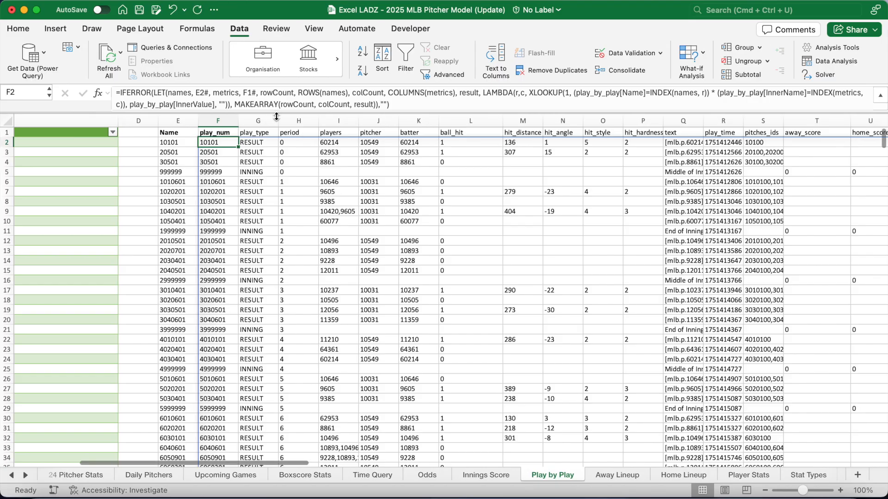
left_click(279, 104)
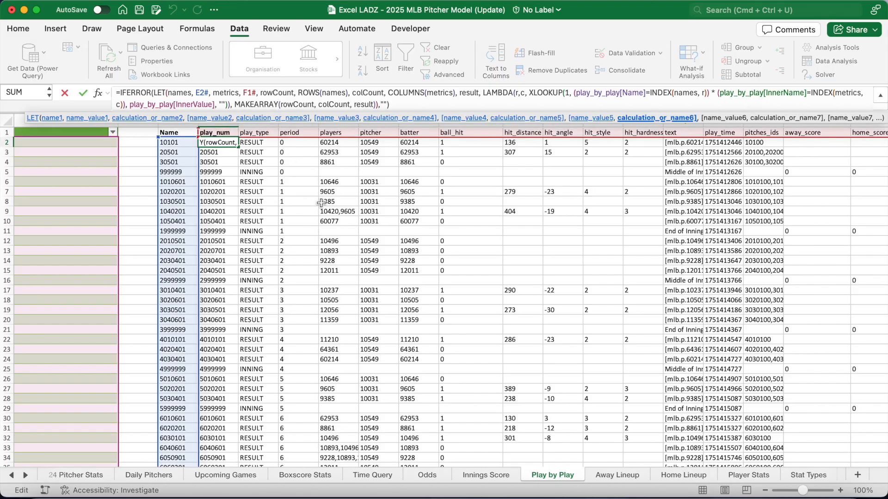
scroll(320, 204, "right", 5)
scroll(320, 204, "left", 5)
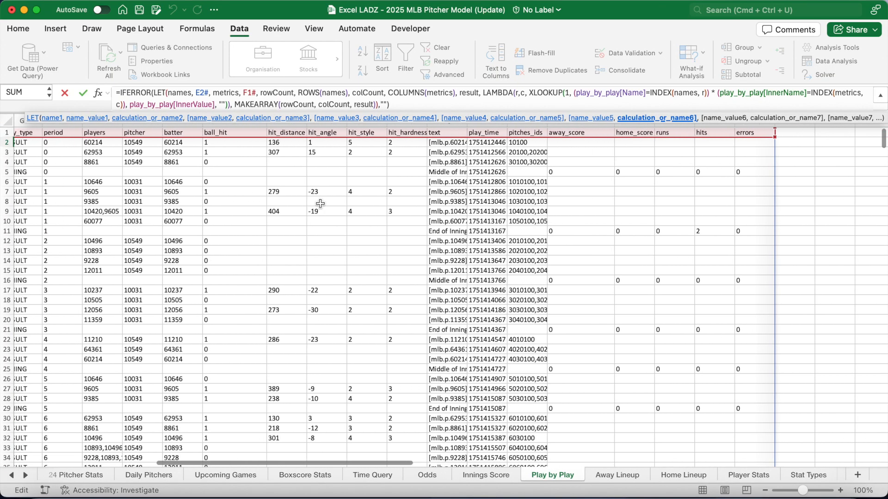
scroll(321, 203, "left", 4)
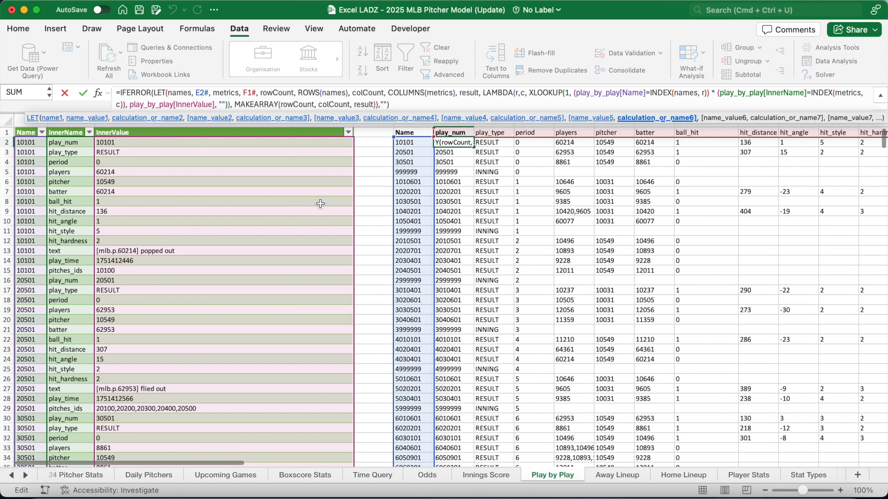
scroll(321, 204, "down", 15)
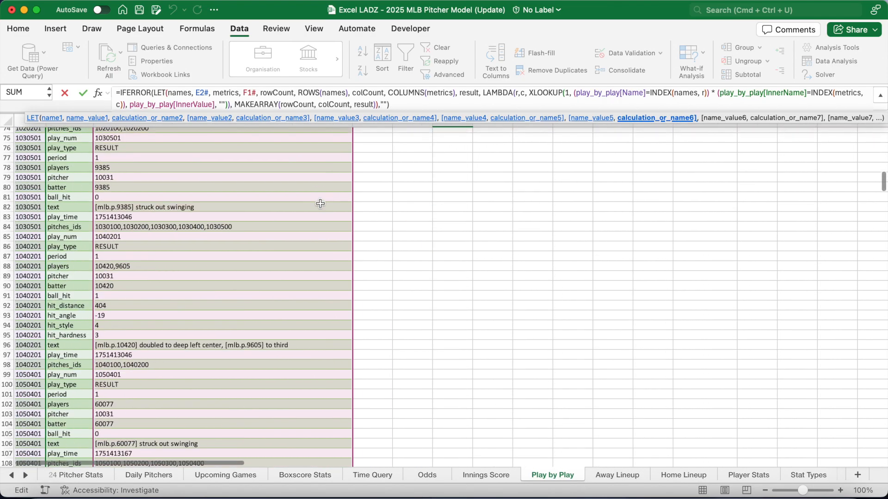
scroll(320, 204, "up", 10)
scroll(321, 203, "up", 5)
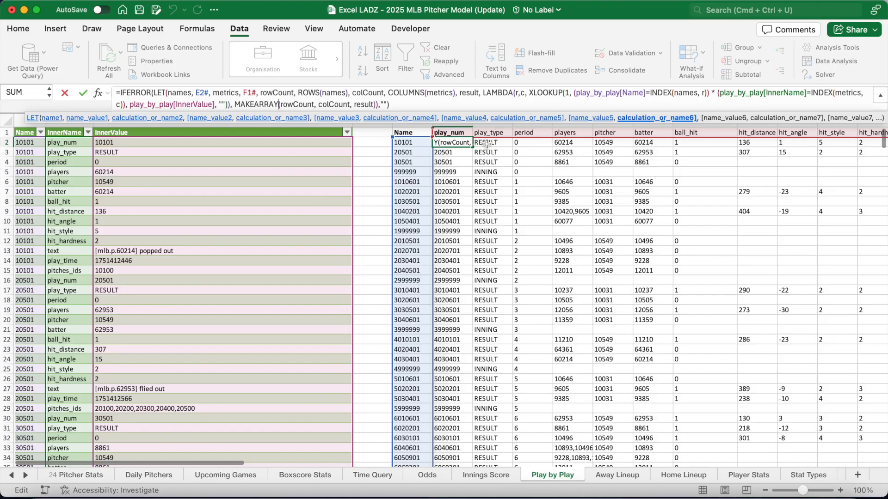
key("Escape")
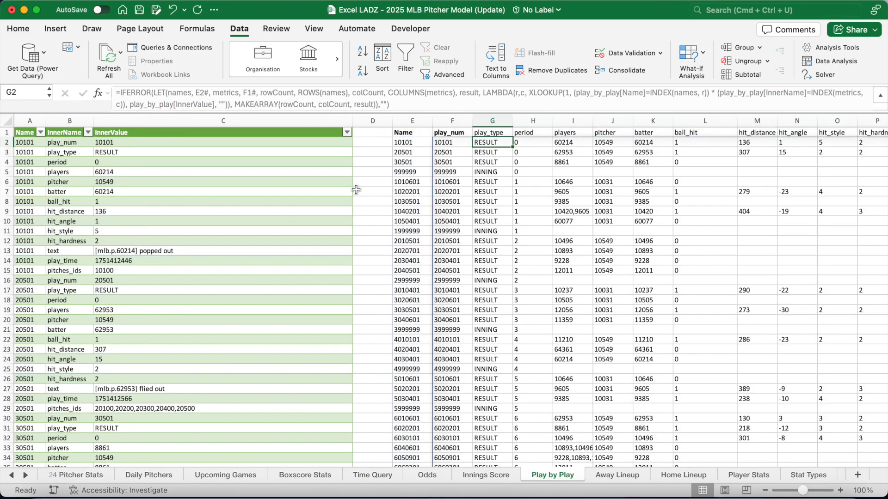
left_click(456, 143)
left_click(535, 141)
left_click(604, 142)
left_click(447, 142)
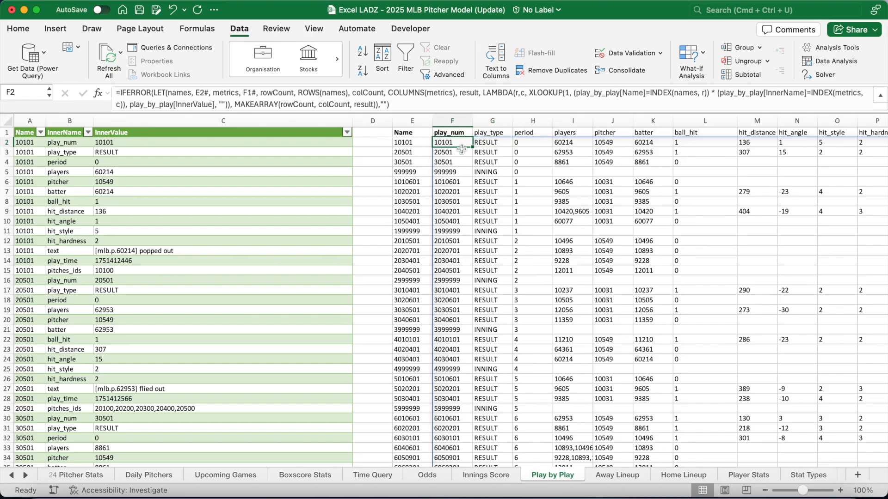
scroll(516, 153, "right", 5)
scroll(516, 152, "right", 5)
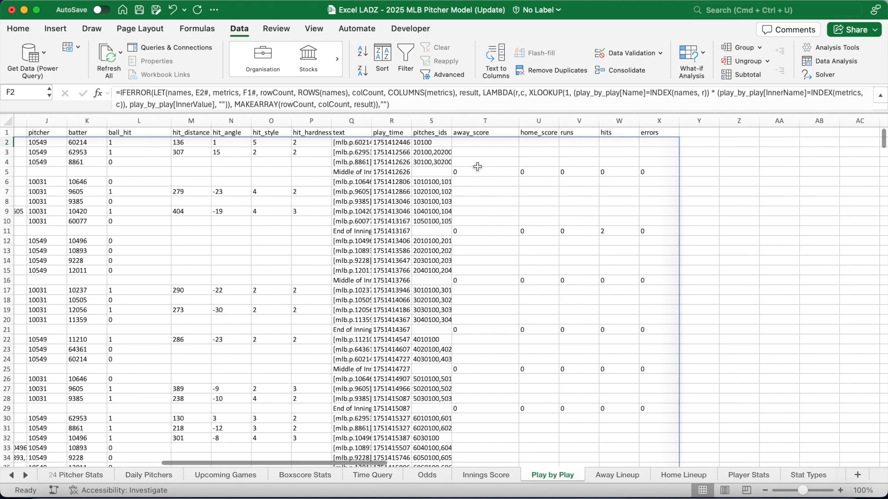
scroll(478, 167, "right", 10)
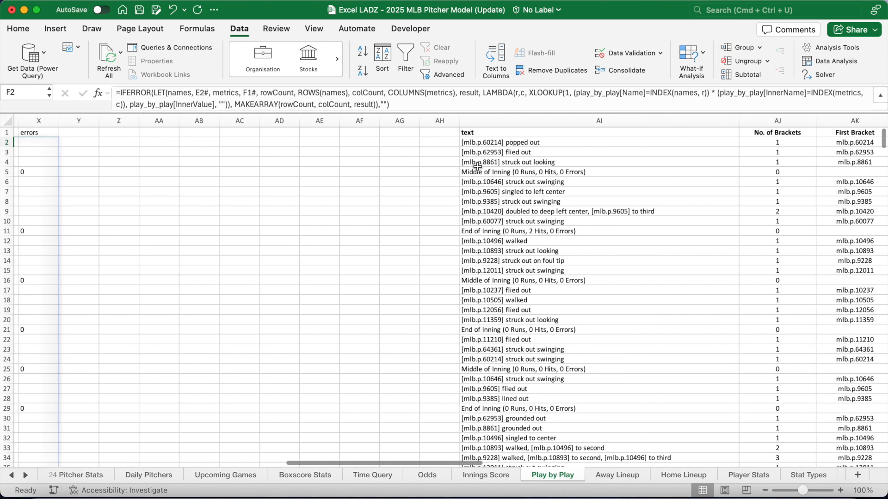
scroll(478, 167, "right", 2)
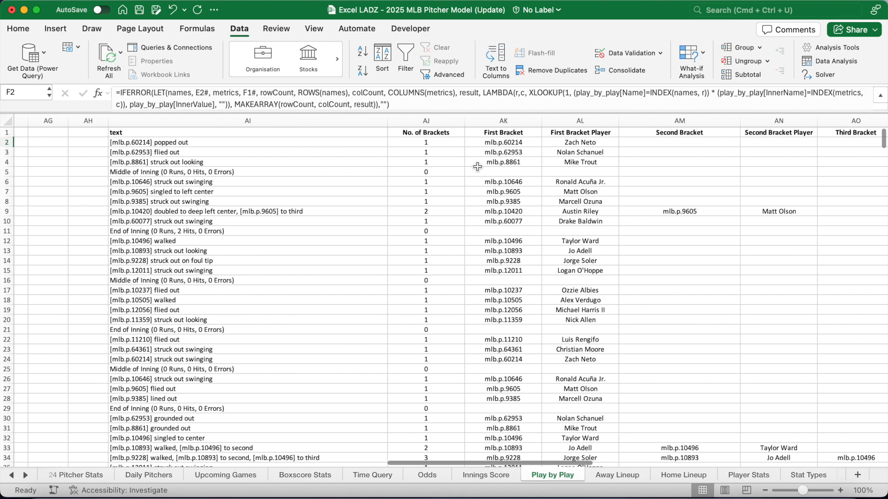
left_click(248, 131)
key("Right")
key("Right")
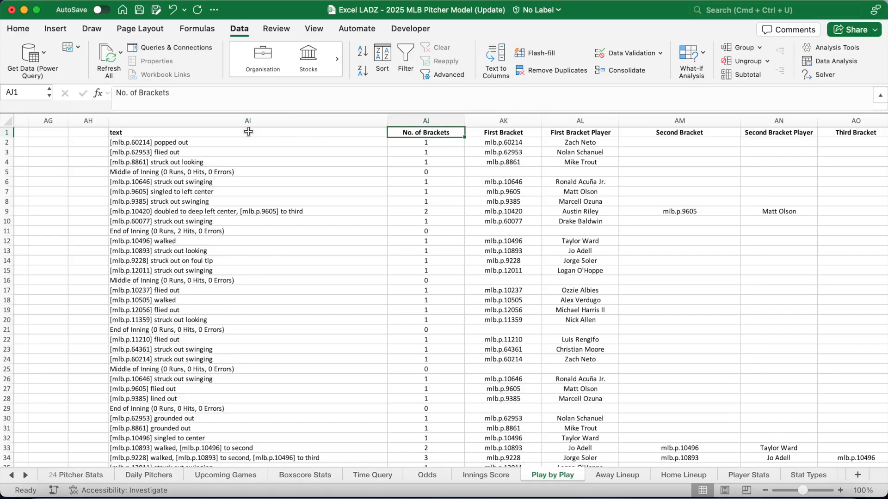
scroll(237, 191, "right", 4)
key("Right")
key("Right")
key("Right")
key("Right")
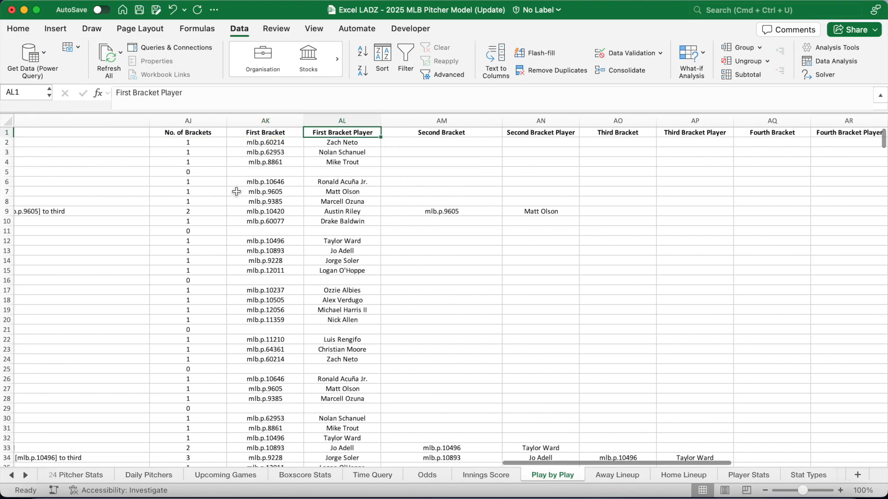
key("Right")
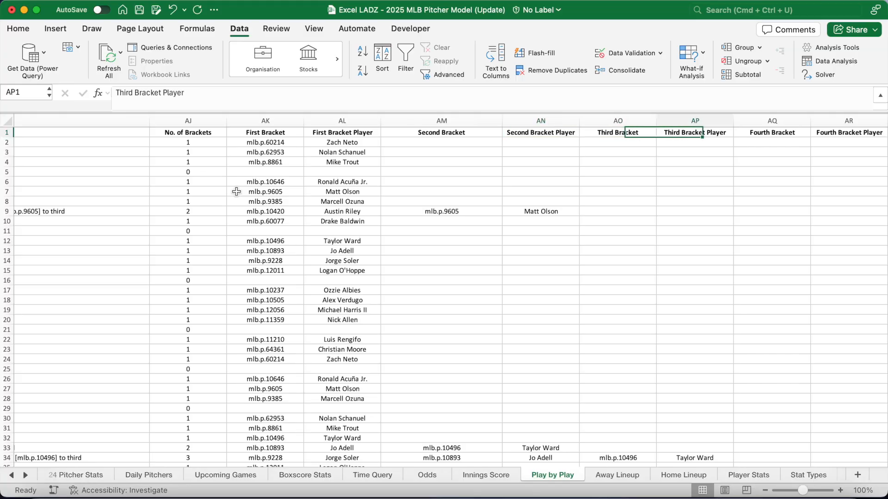
key("Right")
scroll(236, 191, "right", 5)
key("Right")
key("Right")
key("Right")
key("Right")
scroll(236, 192, "right", 3)
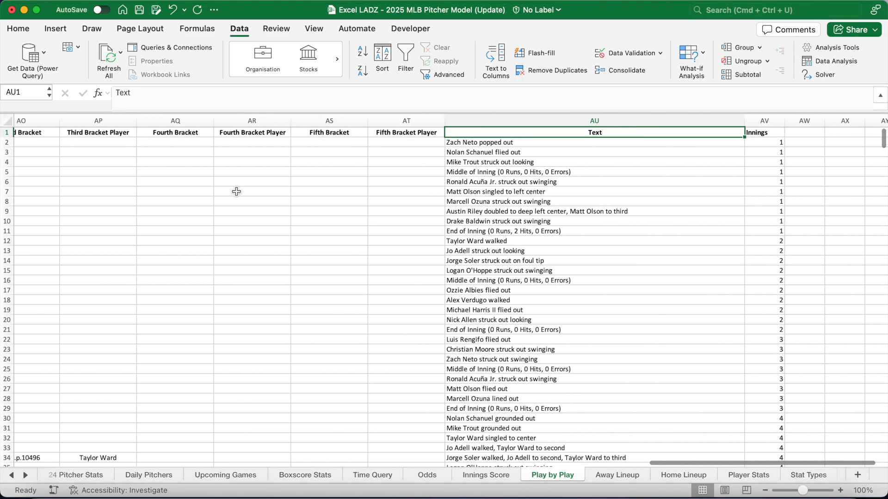
key("Right")
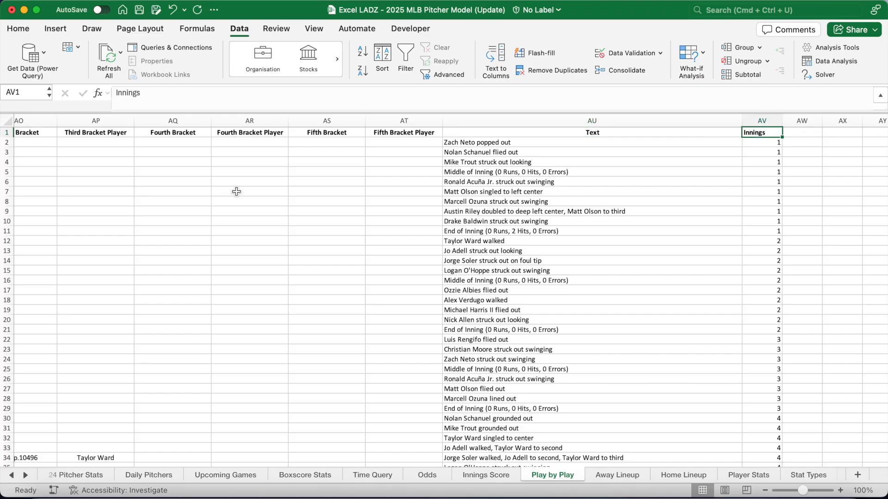
scroll(237, 191, "left", 12)
scroll(236, 191, "left", 12)
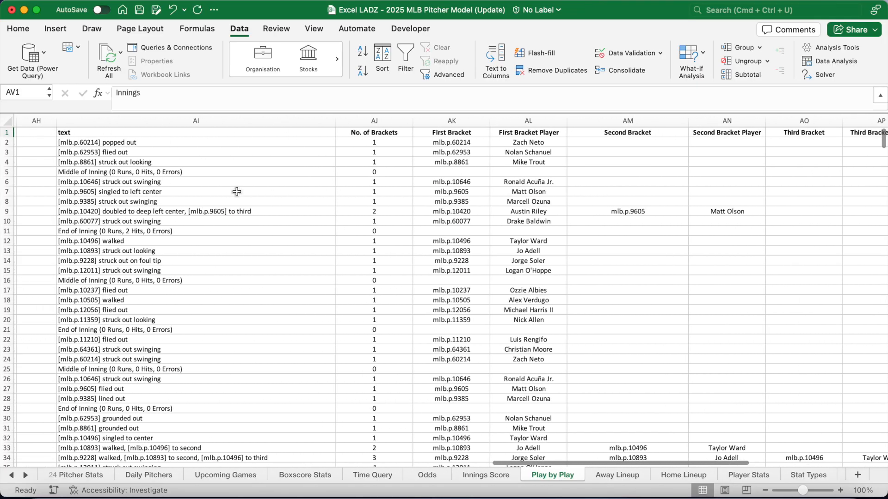
left_click(237, 144)
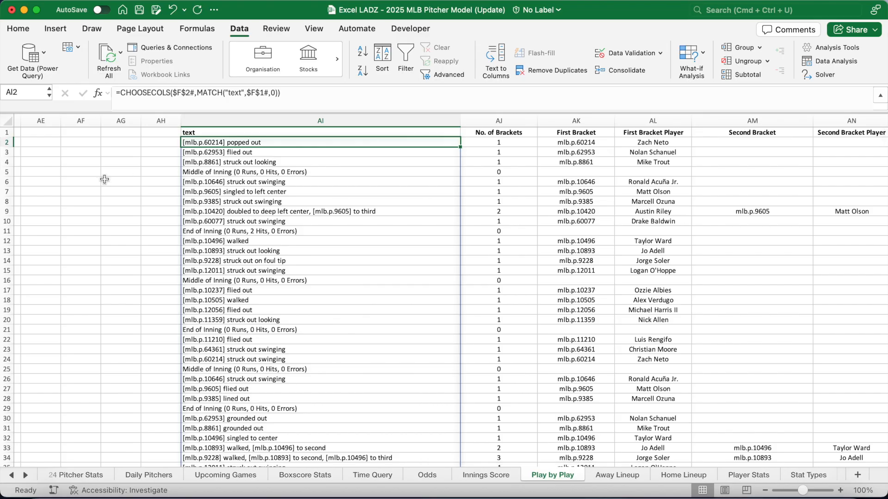
key("Right")
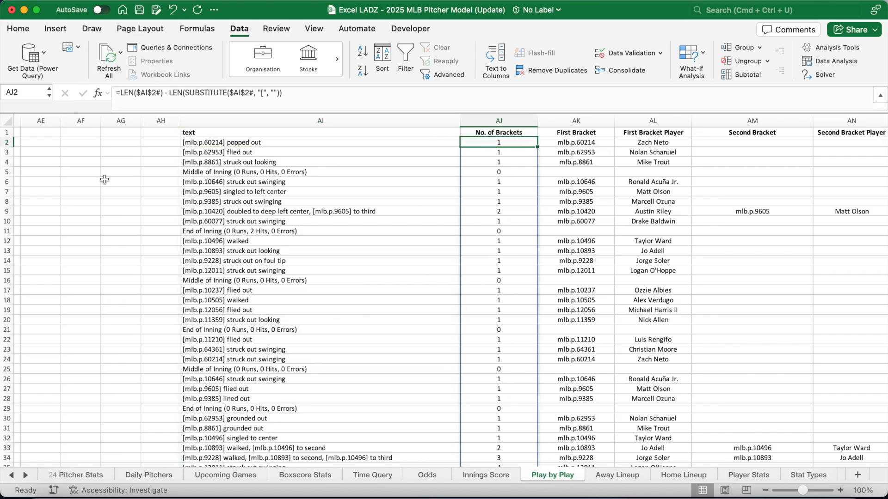
key("Right")
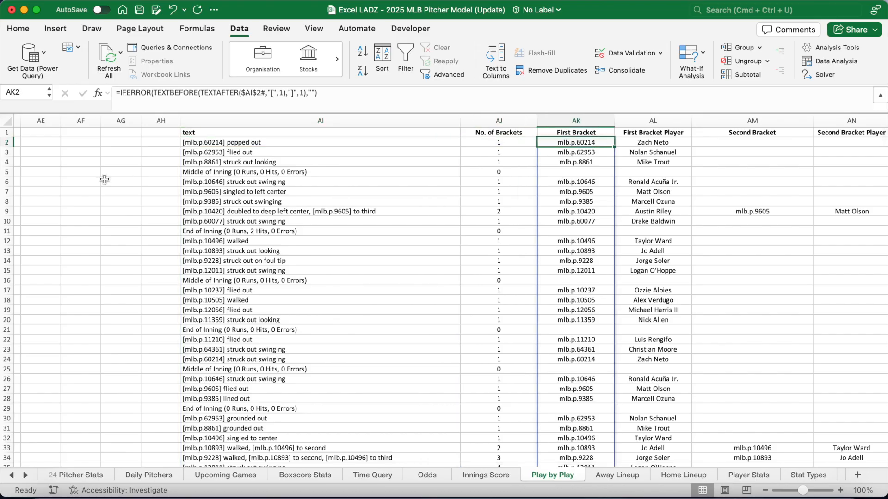
key("Right")
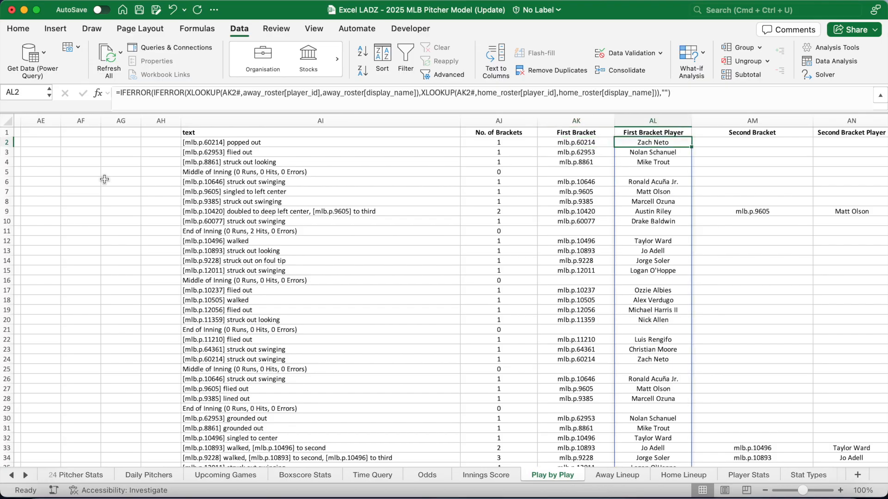
scroll(105, 179, "right", 5)
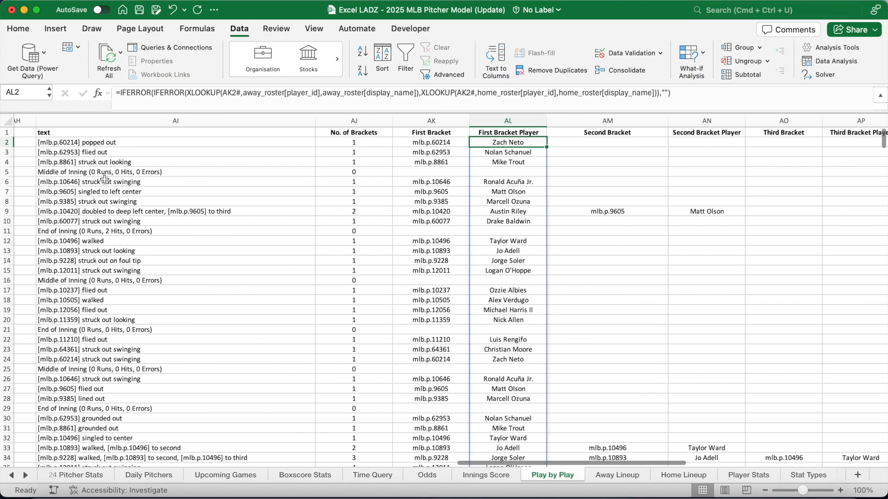
left_click_drag(284, 93, 242, 96)
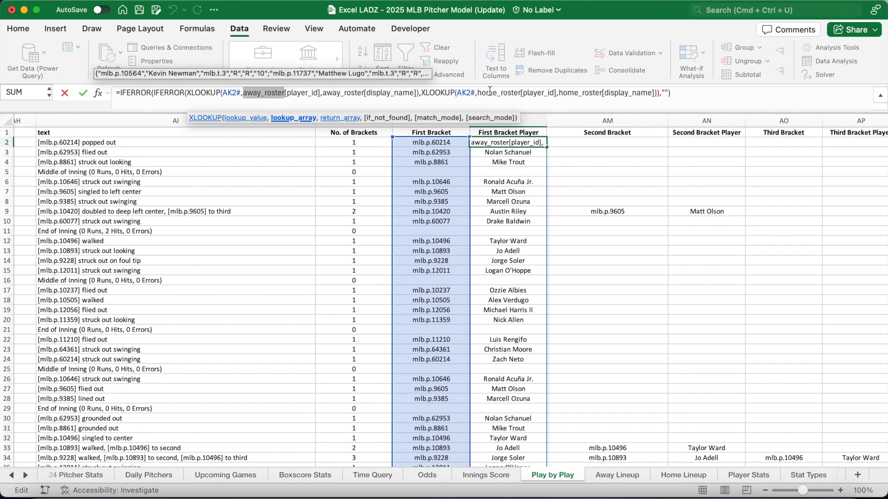
left_click_drag(519, 94, 477, 95)
left_click(686, 94)
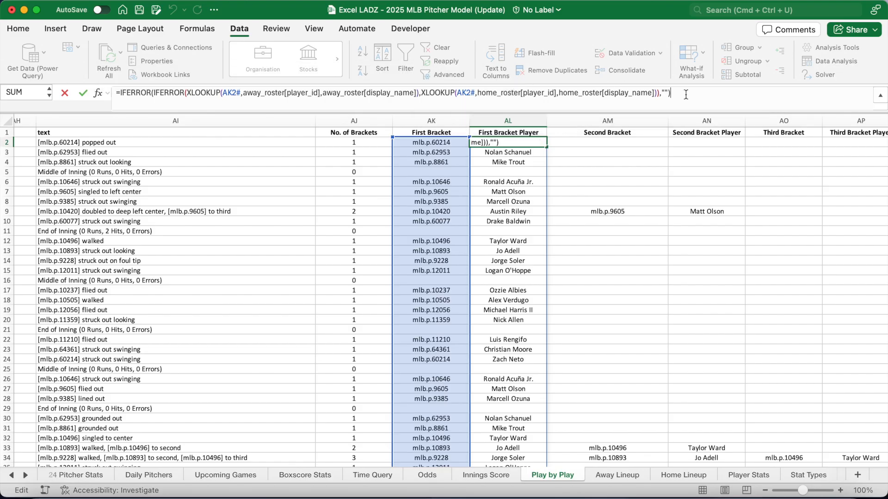
key("Return")
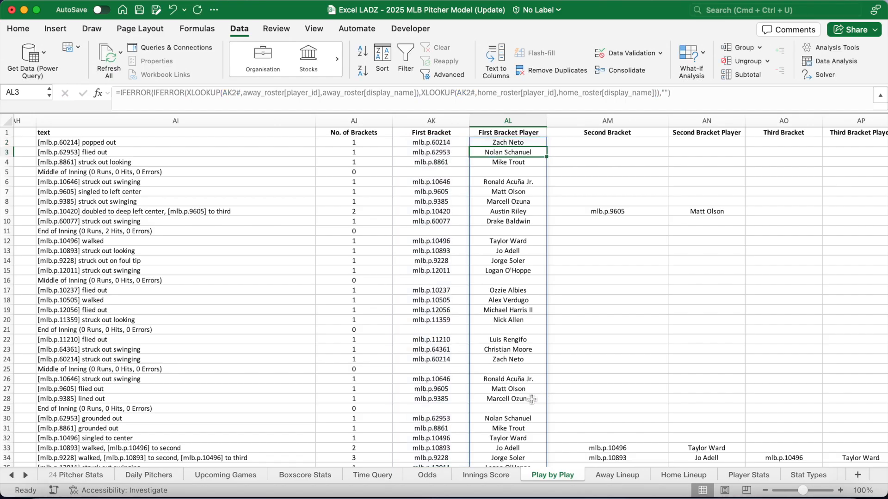
left_click(26, 476)
left_click(26, 476)
left_click(26, 476)
left_click(26, 476)
left_click(26, 476)
left_click(26, 476)
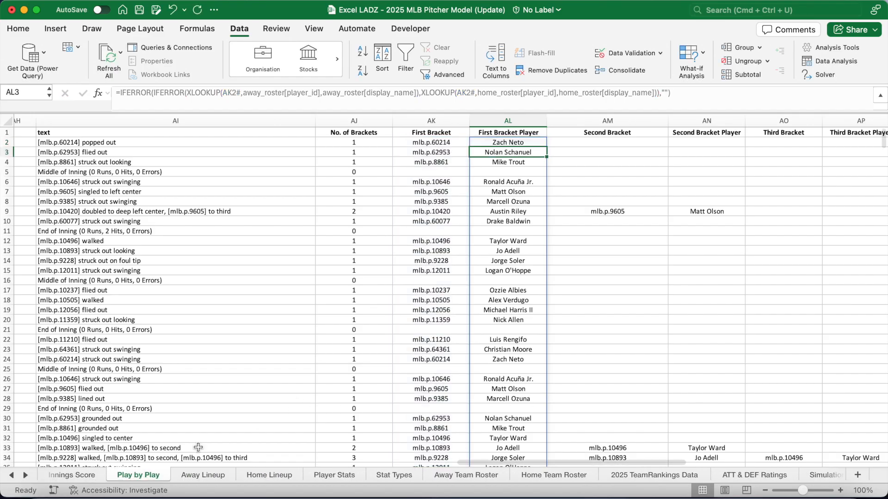
left_click(464, 475)
left_click(97, 143)
left_click(38, 143)
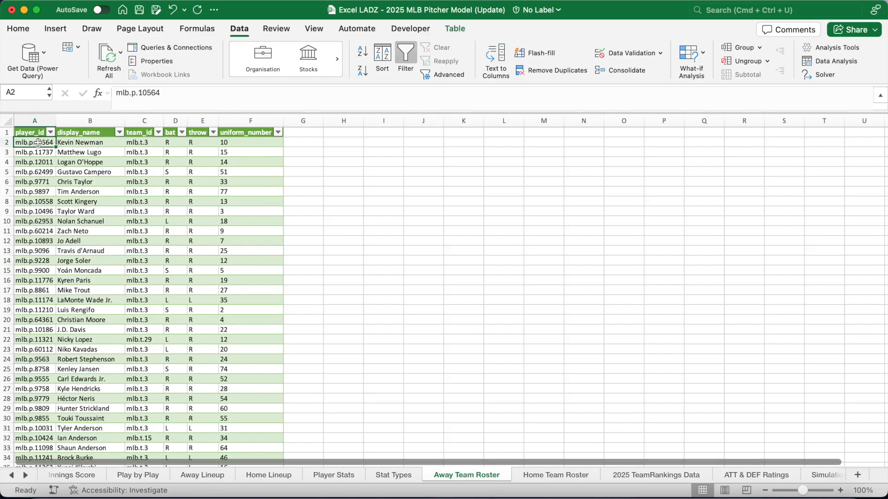
left_click(555, 475)
left_click(33, 143)
left_click(101, 142)
left_click(174, 142)
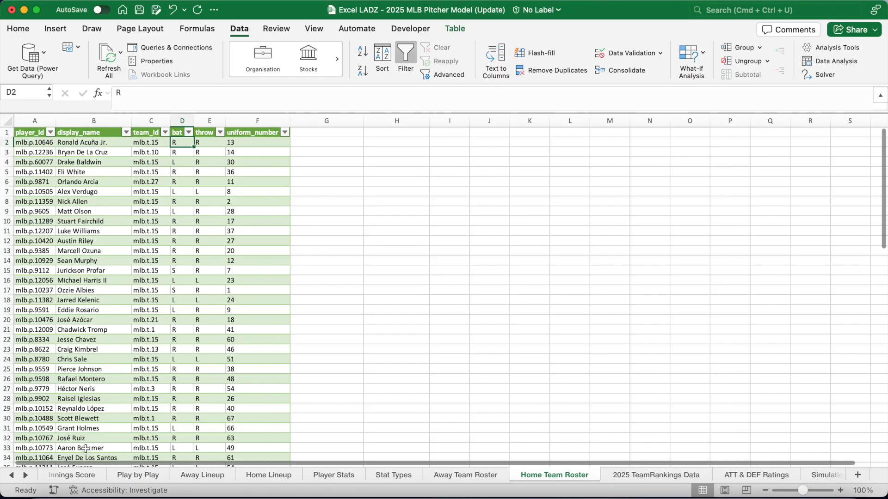
left_click(137, 475)
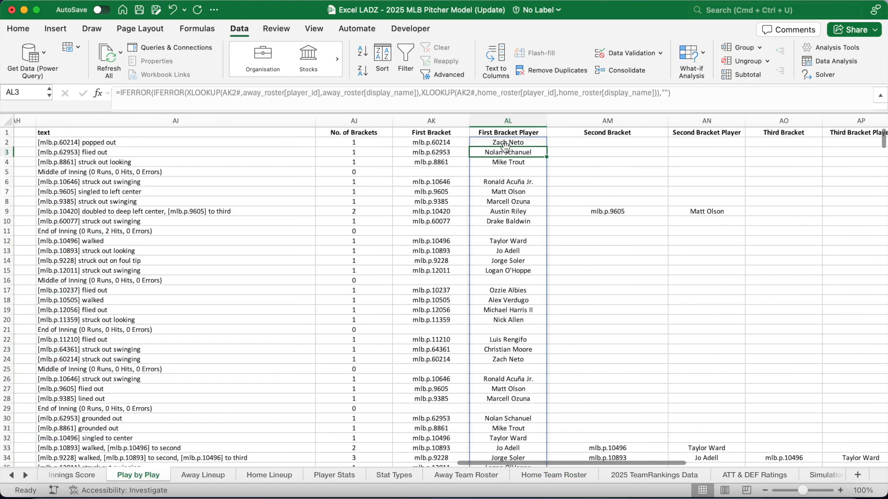
key("Right")
scroll(427, 171, "right", 10)
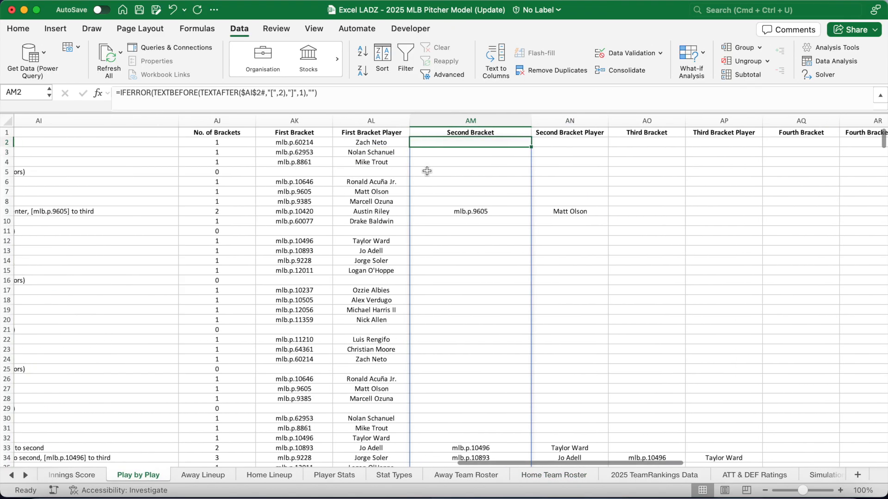
scroll(427, 171, "right", 2)
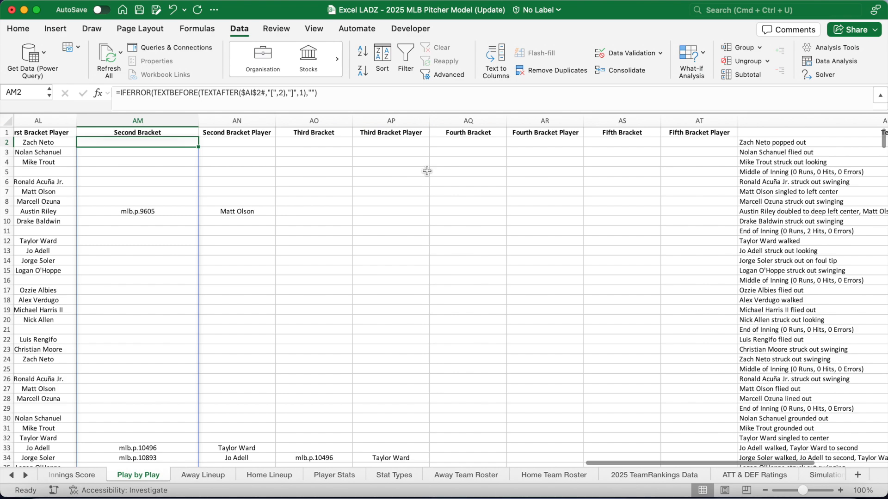
key("Right")
key("Right")
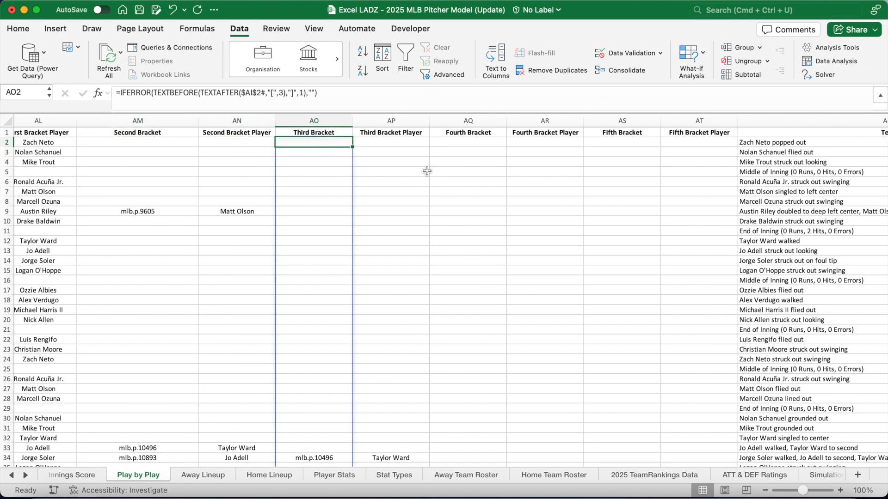
key("Right")
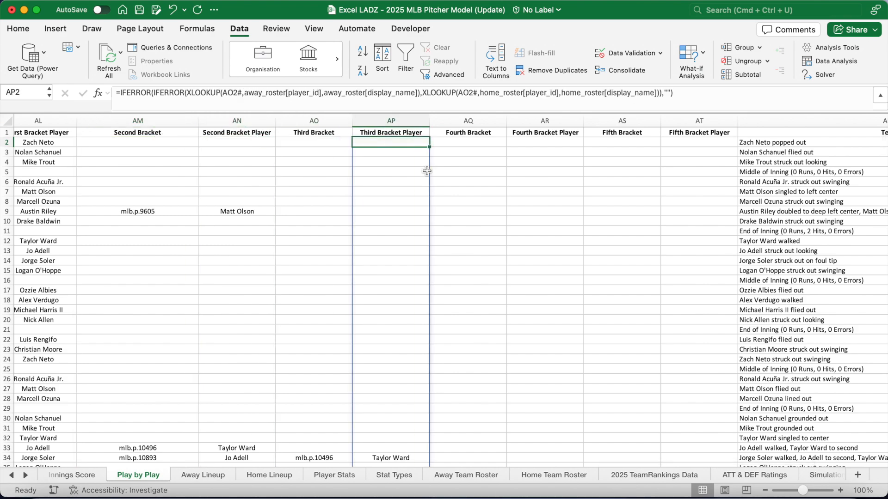
key("Right")
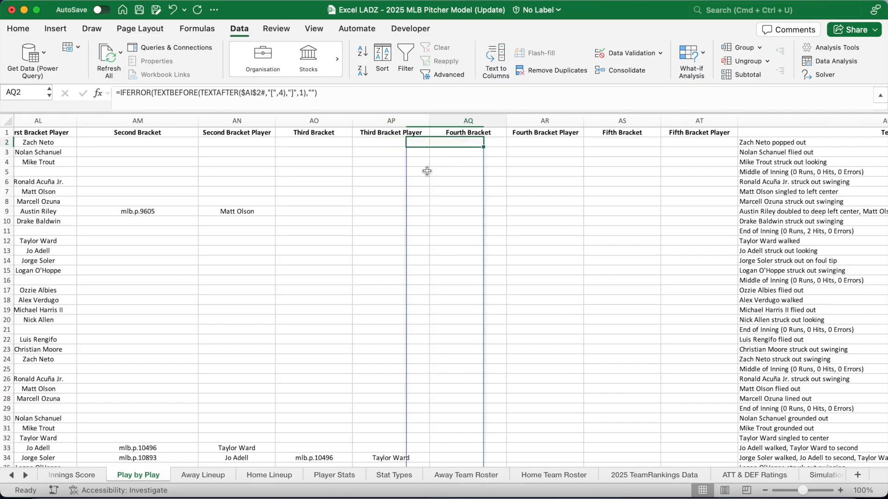
key("Right")
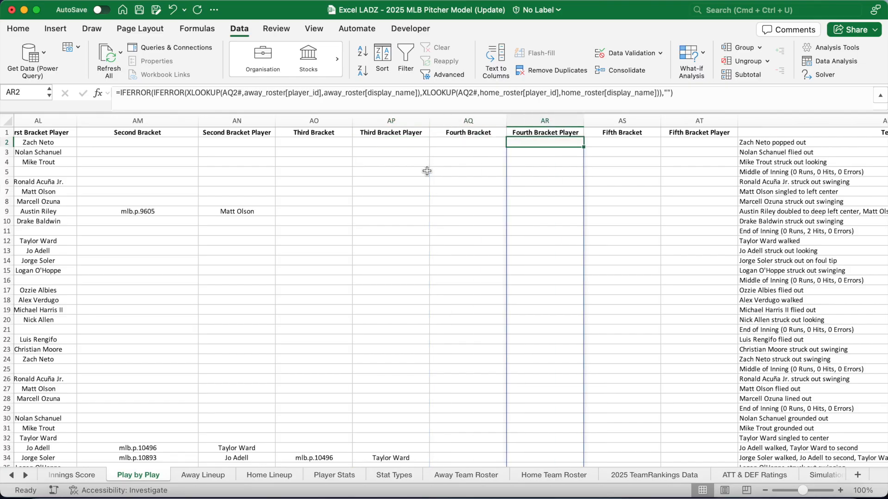
key("Right")
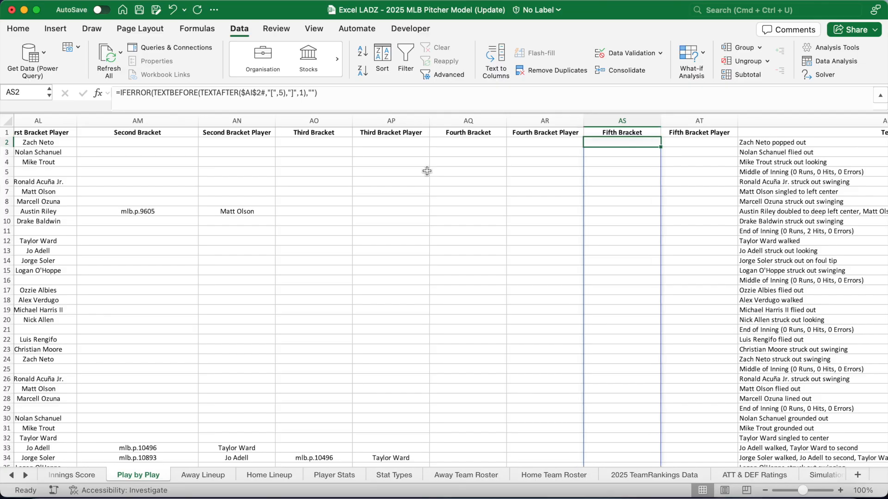
key("Right")
scroll(427, 171, "right", 10)
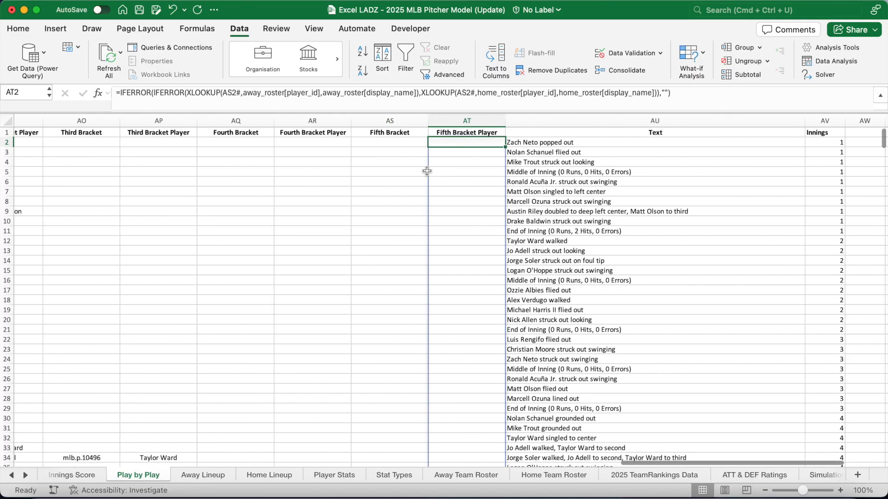
scroll(427, 171, "right", 2)
key("Right")
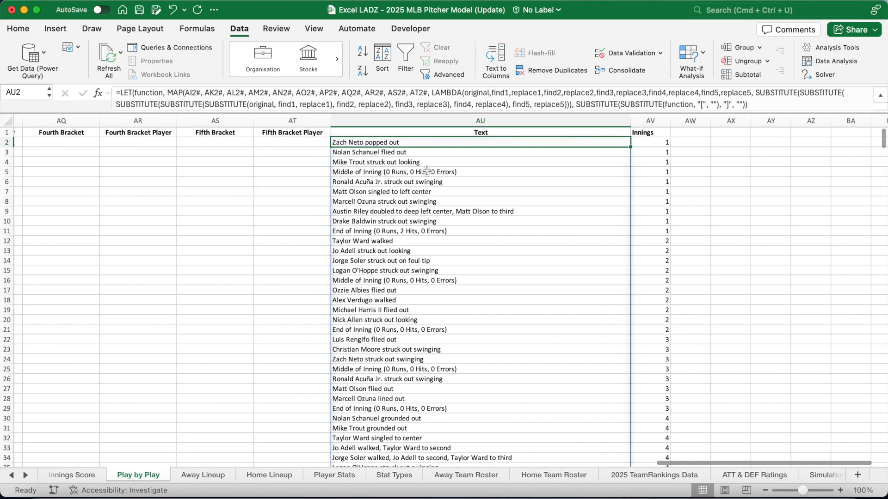
left_click(434, 102)
scroll(430, 282, "left", 2)
scroll(430, 281, "left", 8)
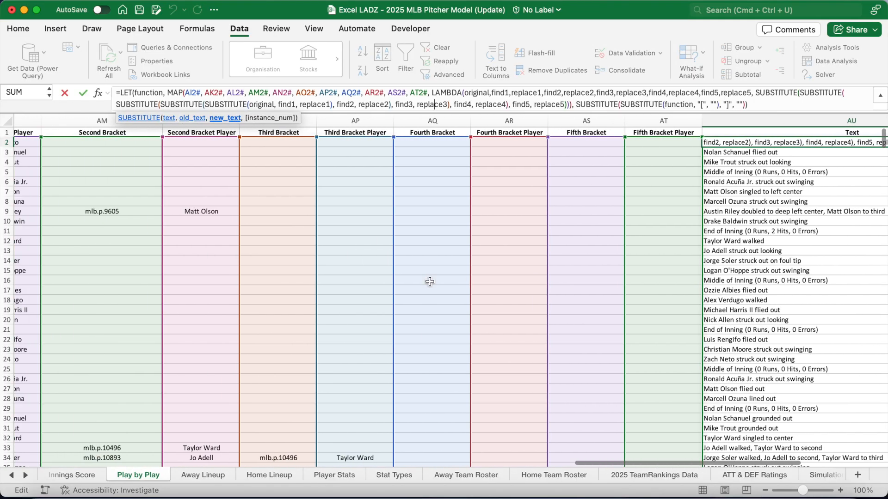
scroll(430, 281, "left", 3)
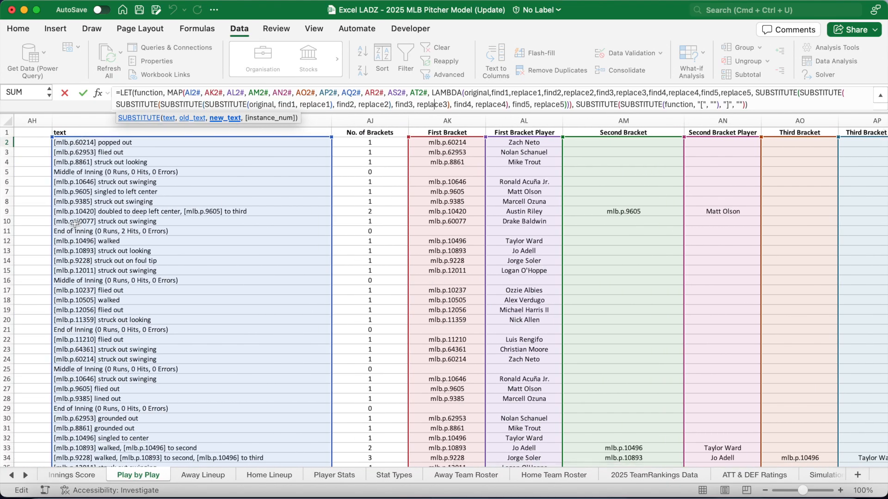
scroll(311, 222, "right", 12)
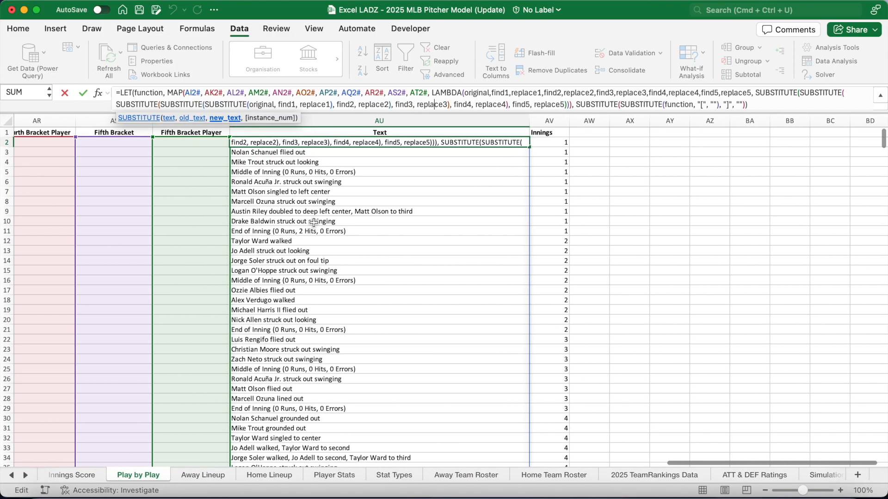
key("Return")
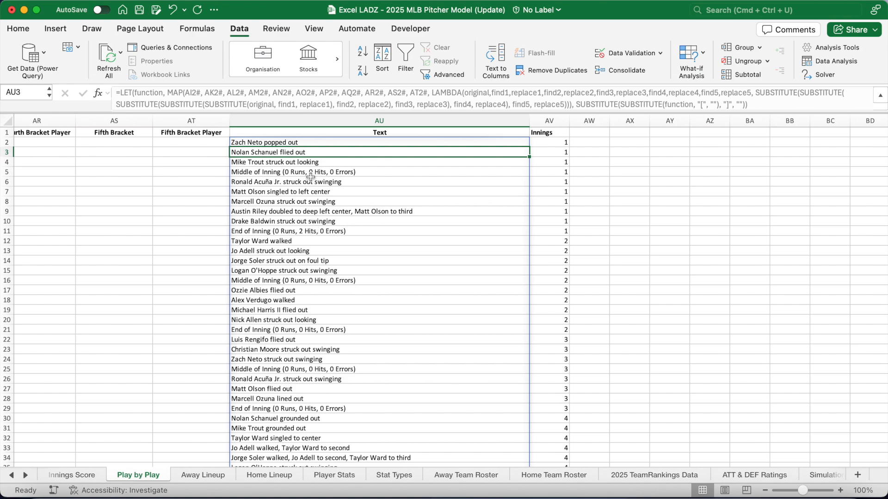
left_click_drag(300, 143, 301, 318)
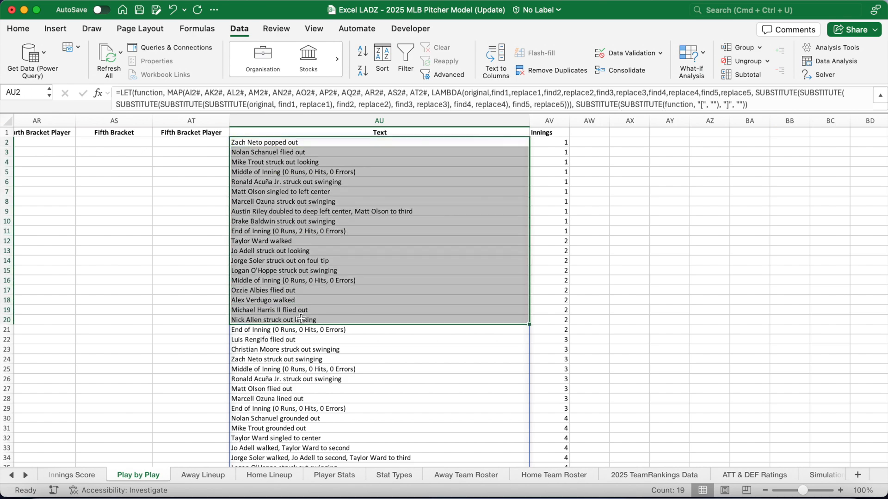
left_click(550, 142)
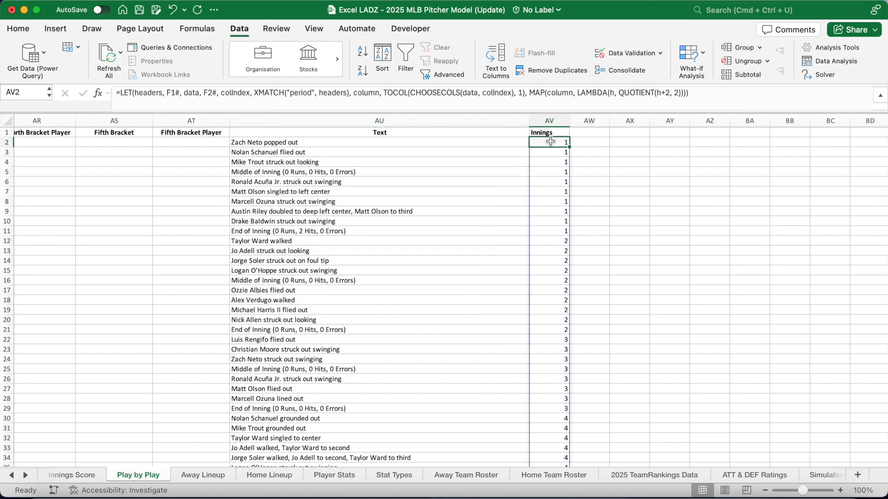
left_click(422, 101)
scroll(350, 248, "left", 15)
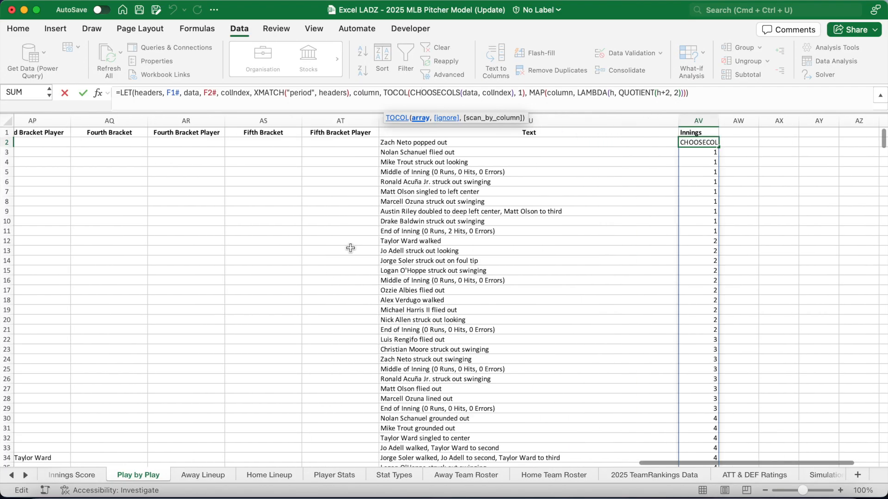
scroll(350, 249, "left", 20)
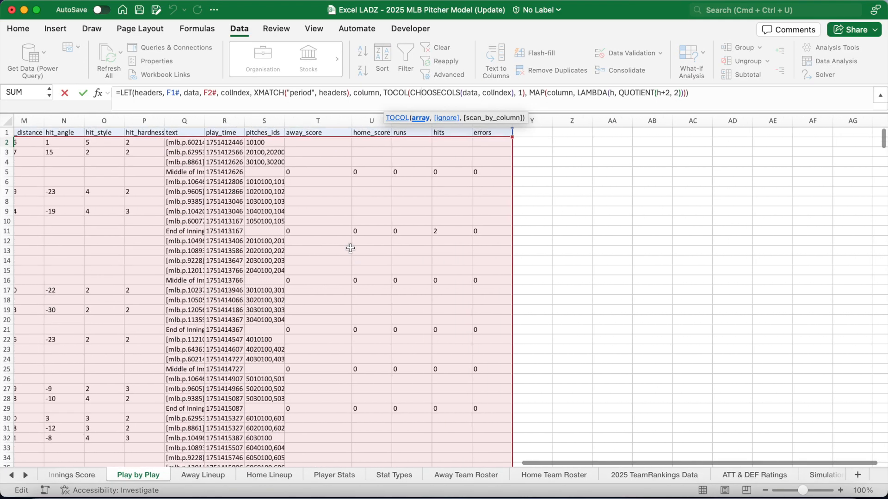
scroll(351, 248, "left", 2)
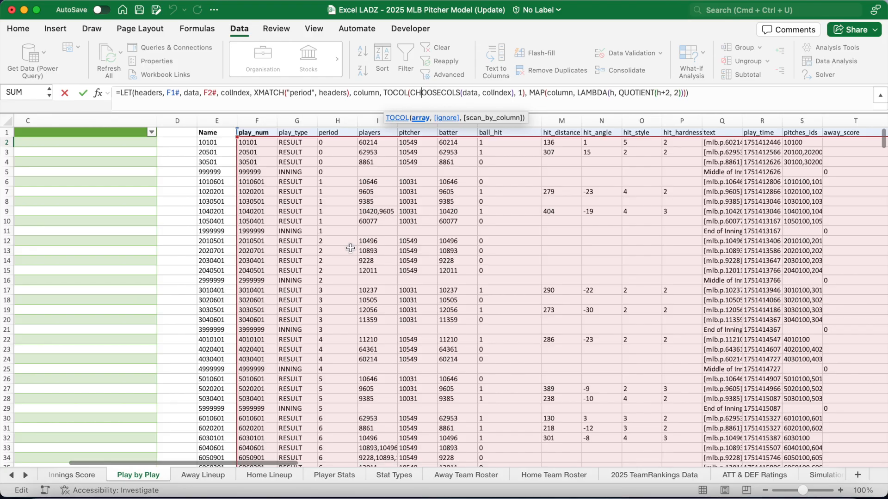
key("Return")
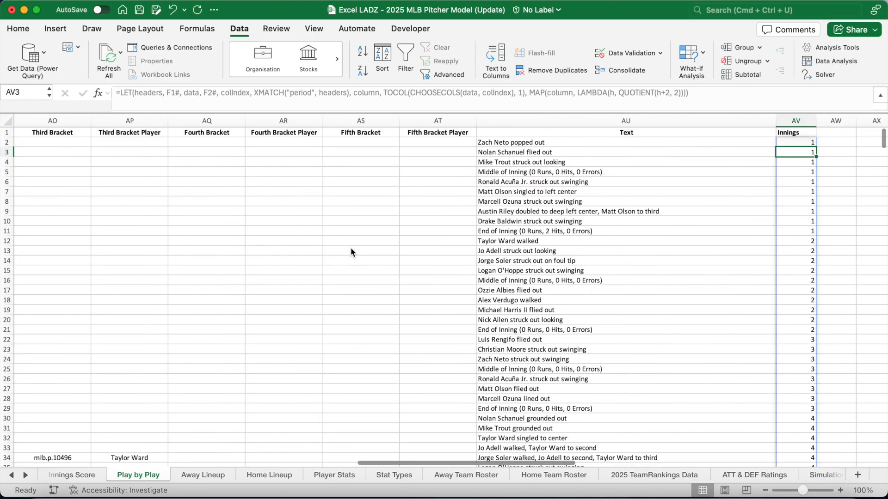
left_click(11, 475)
left_click(12, 475)
Return to the Live Boxscore sheet and scroll down to the Play-By-Play Updates table
left_click(14, 477)
left_click(15, 477)
left_click(14, 478)
left_click(15, 477)
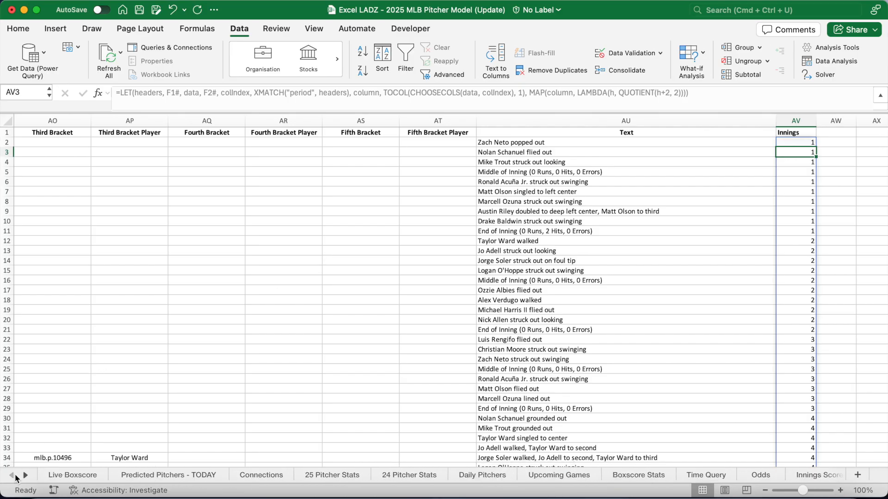
left_click(69, 472)
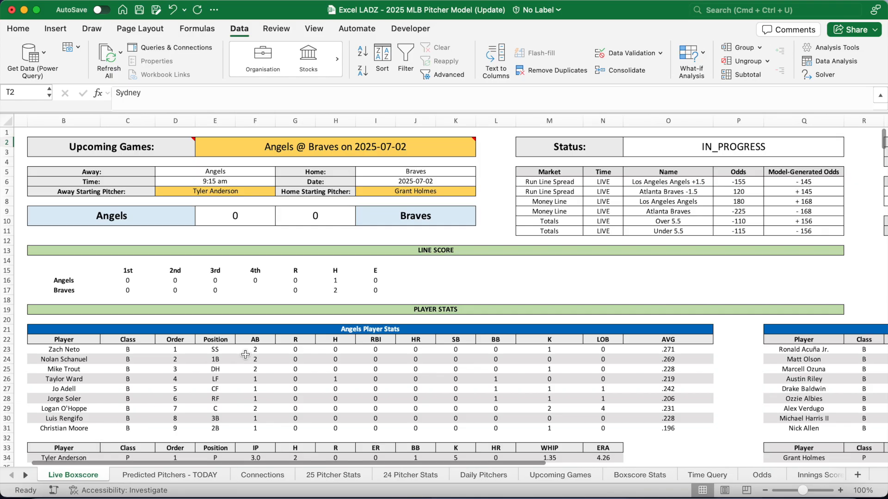
scroll(245, 355, "down", 8)
scroll(245, 355, "down", 7)
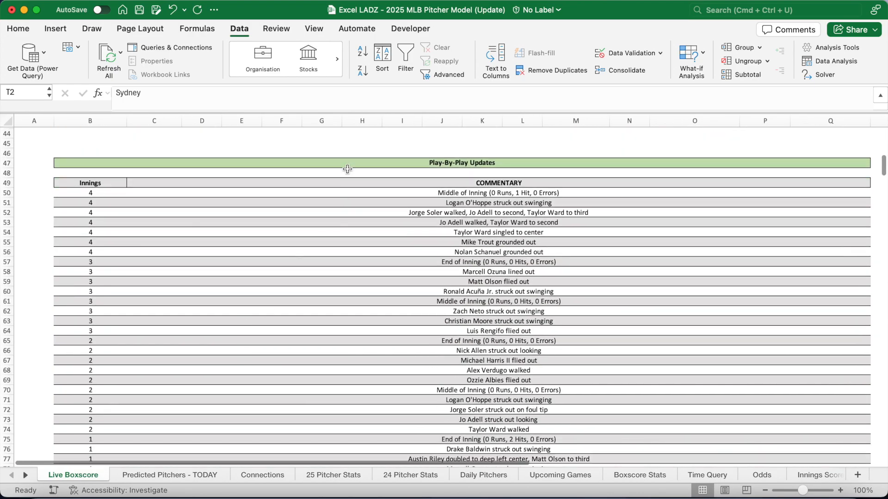
Review the Play-By-Play headers and reconfirm the Innings spill formula in B50
left_click(348, 164)
left_click(347, 185)
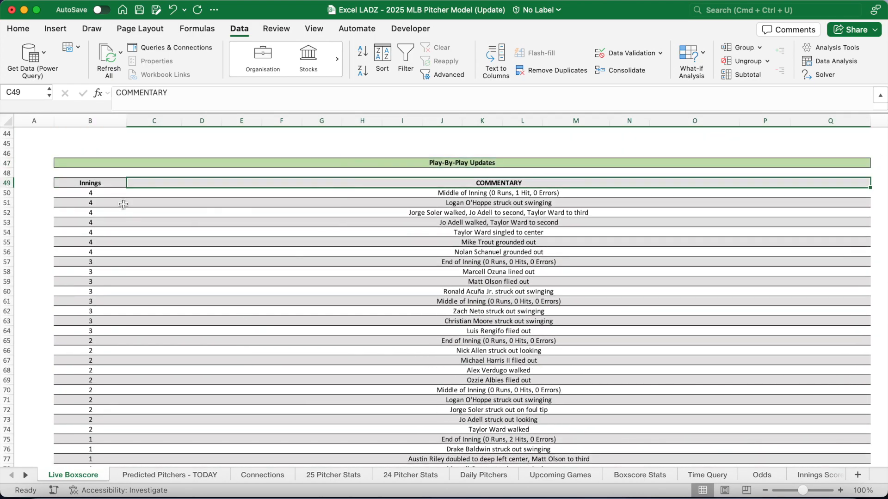
left_click(102, 185)
left_click(101, 194)
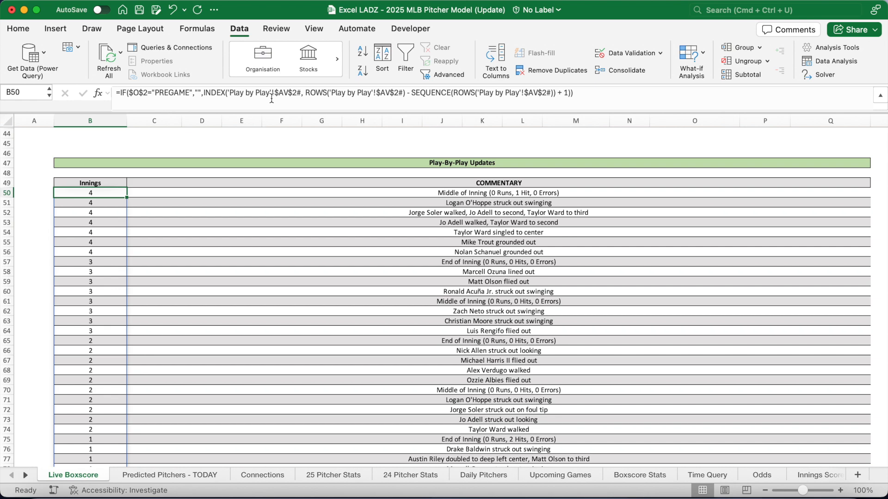
left_click_drag(272, 99, 237, 99)
left_click(364, 92)
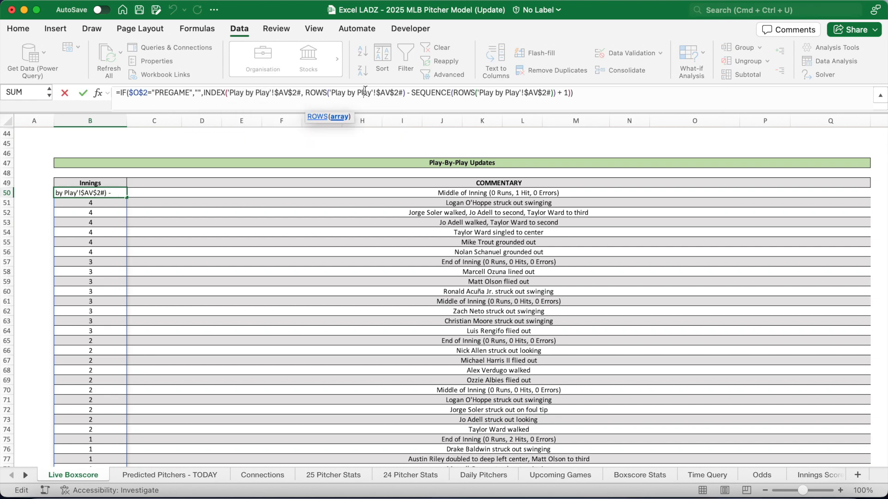
key("Return")
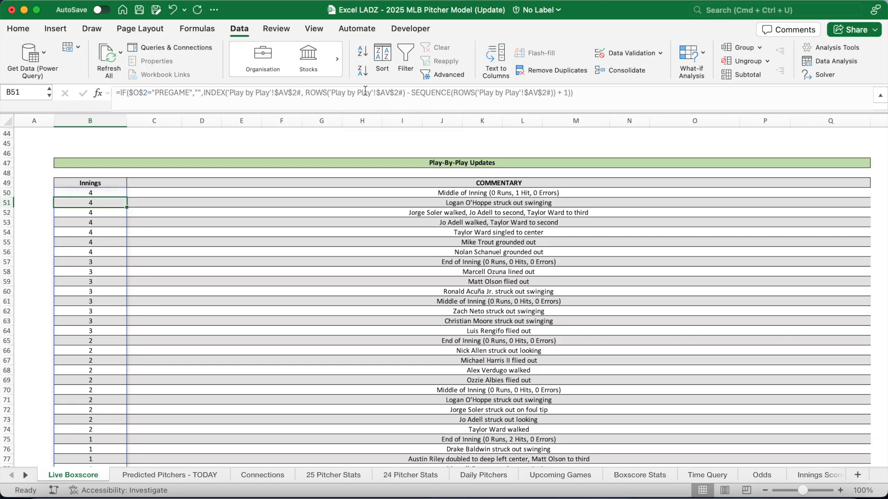
Recommit the COMMENTARY formula in C50 and select C50:Q50
left_click(331, 191)
left_click(475, 189)
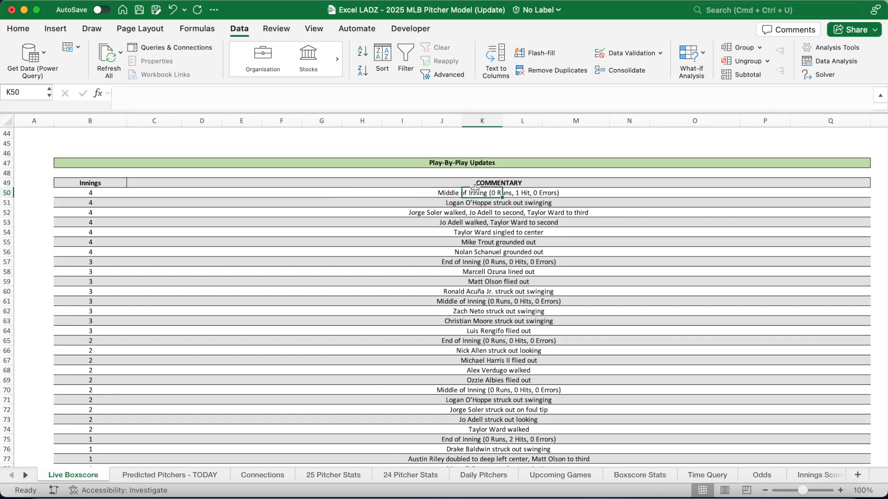
left_click(141, 192)
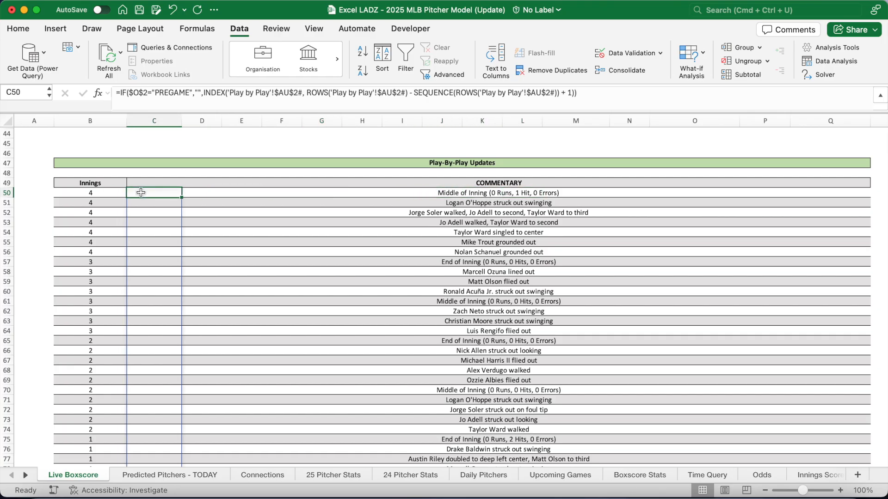
left_click(392, 94)
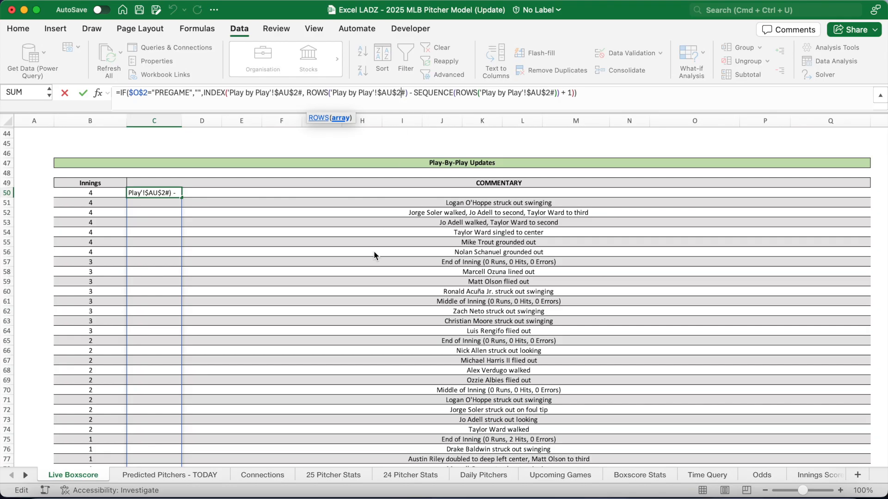
key("Return")
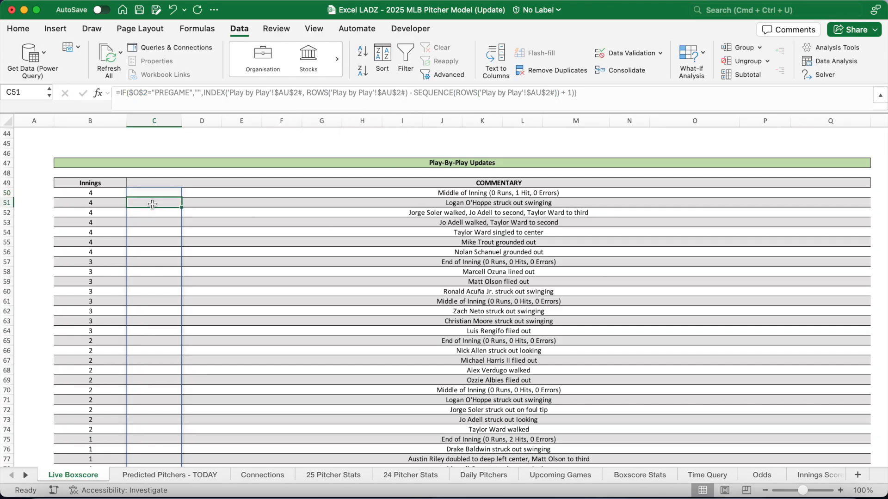
left_click_drag(146, 191, 815, 191)
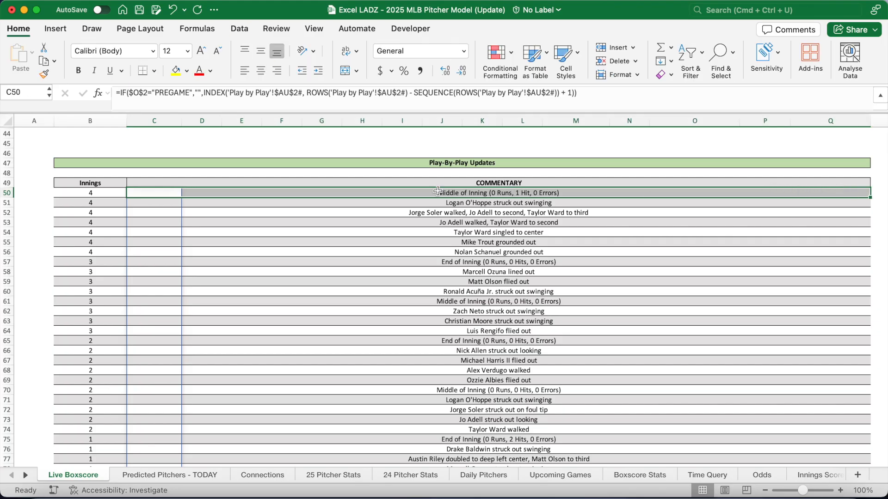
Give C50:Q50 Centre Across Selection horizontal alignment, then select G51
right_click(438, 194)
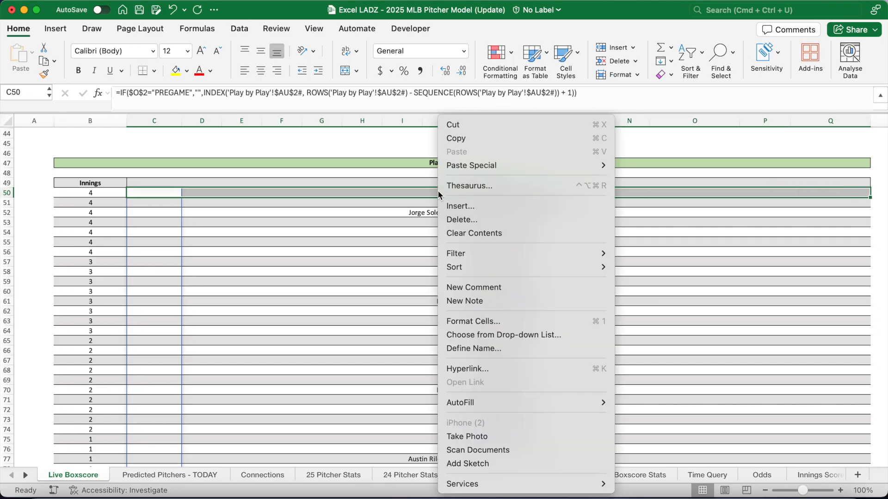
left_click(495, 319)
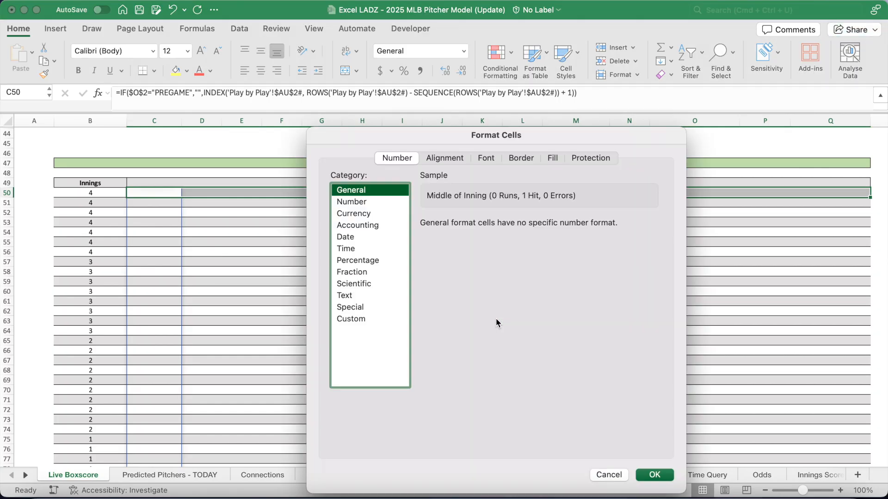
left_click(459, 159)
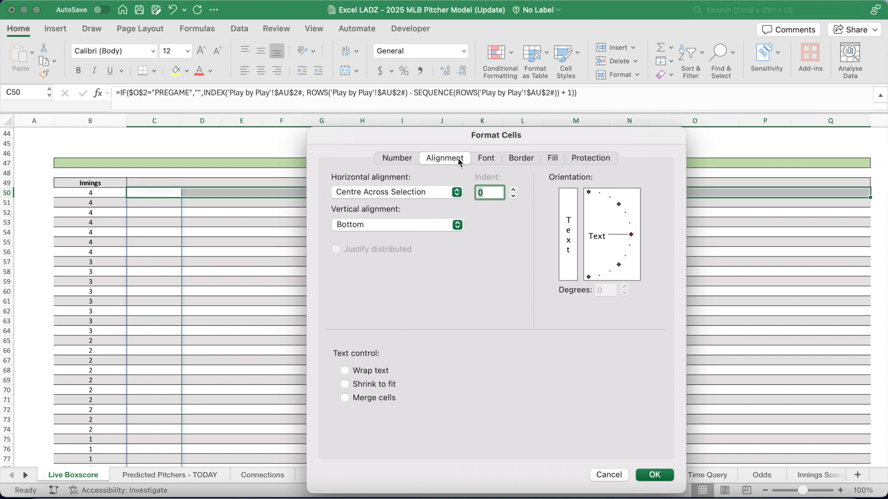
left_click(446, 192)
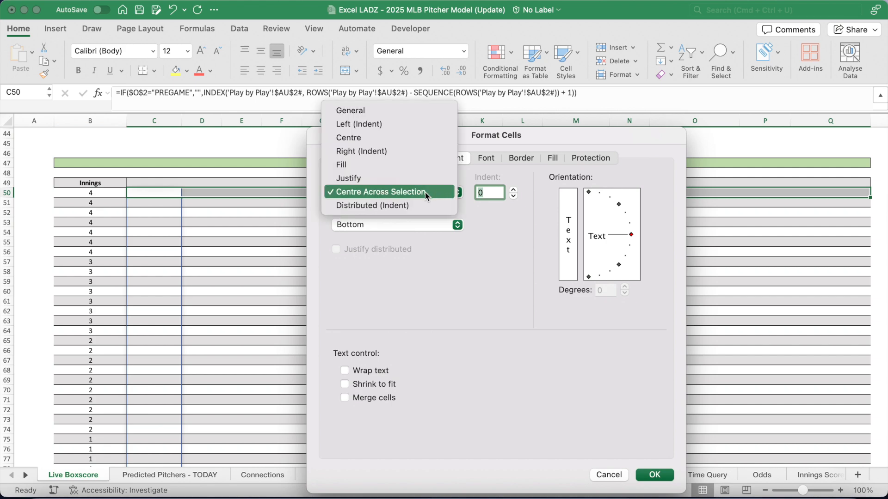
left_click(422, 192)
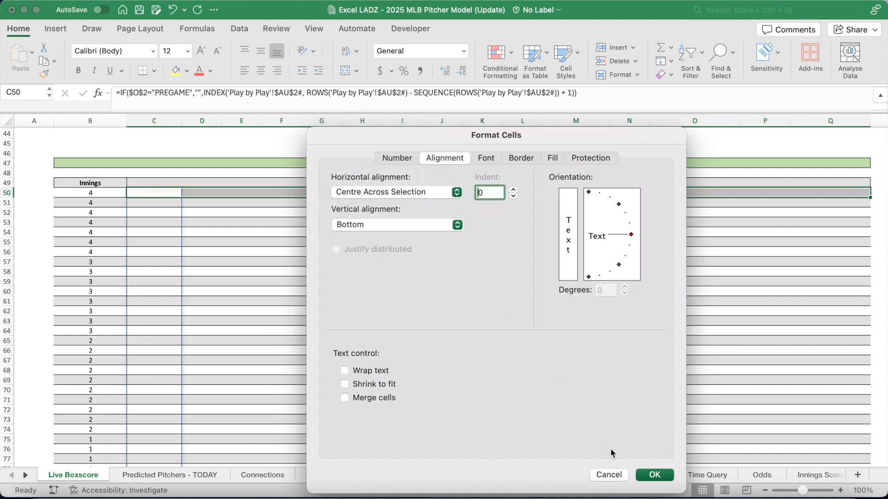
left_click(652, 475)
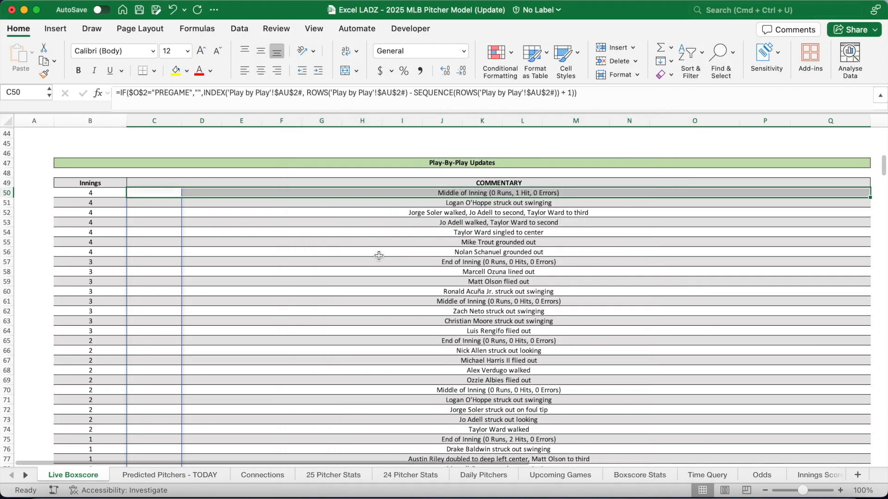
left_click(337, 204)
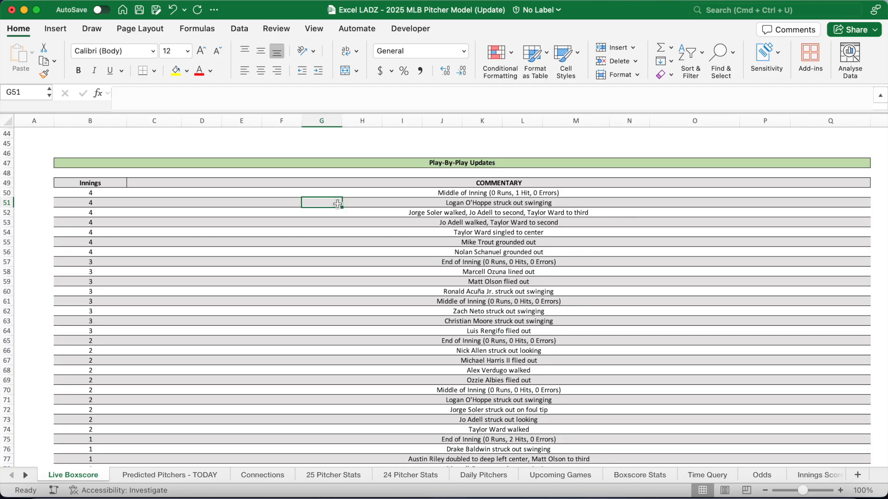
Select the Angels Player Stats table, then open the Away Lineup sheet
scroll(337, 204, "up", 15)
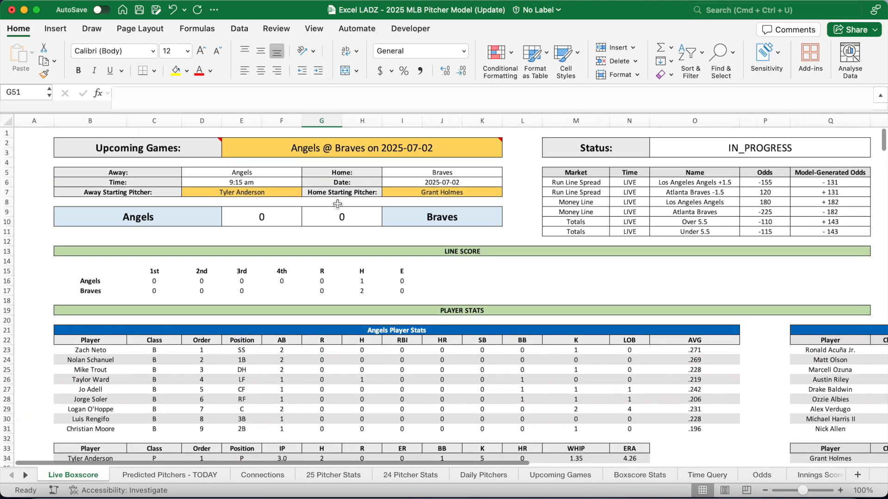
left_click_drag(142, 330, 143, 428)
left_click(156, 331)
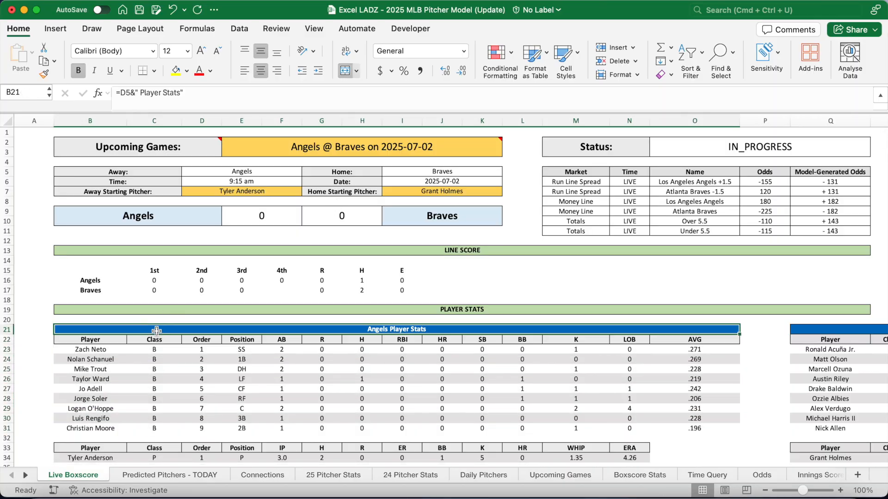
left_click(25, 476)
left_click(25, 475)
left_click(26, 475)
left_click(25, 475)
left_click(26, 475)
left_click(25, 476)
left_click(471, 477)
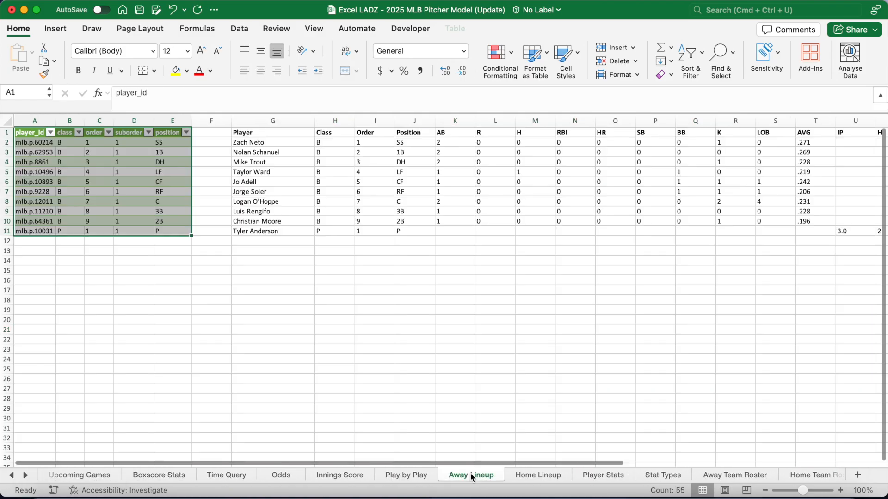
Review the Away Lineup table body A2:E11 and its headers from Player through ERA
left_click(43, 142)
left_click_drag(43, 141, 180, 230)
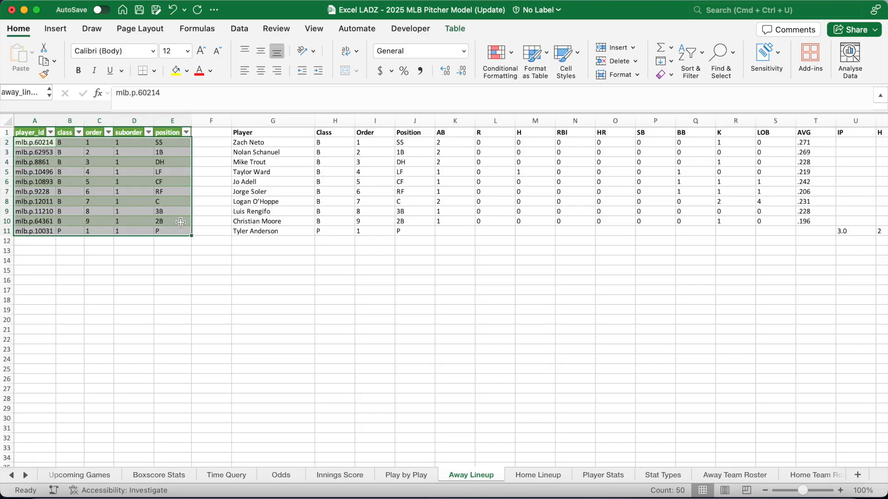
left_click(264, 135)
scroll(317, 170, "right", 5)
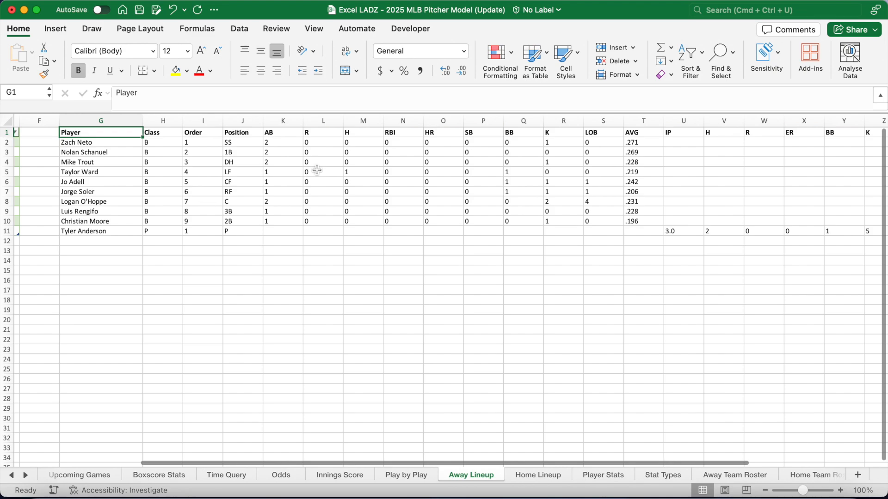
scroll(317, 170, "right", 1)
left_click_drag(182, 137, 365, 137)
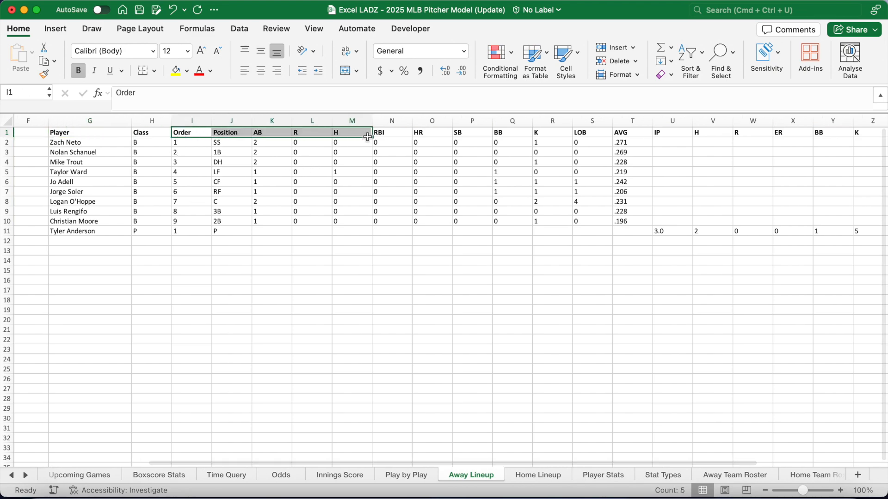
scroll(367, 134, "right", 7)
left_click(688, 133)
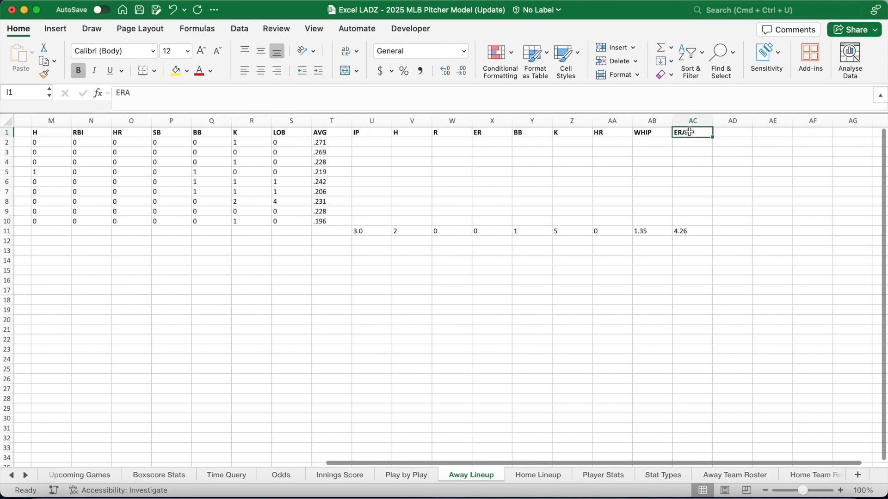
scroll(428, 197, "left", 10)
scroll(428, 196, "left", 2)
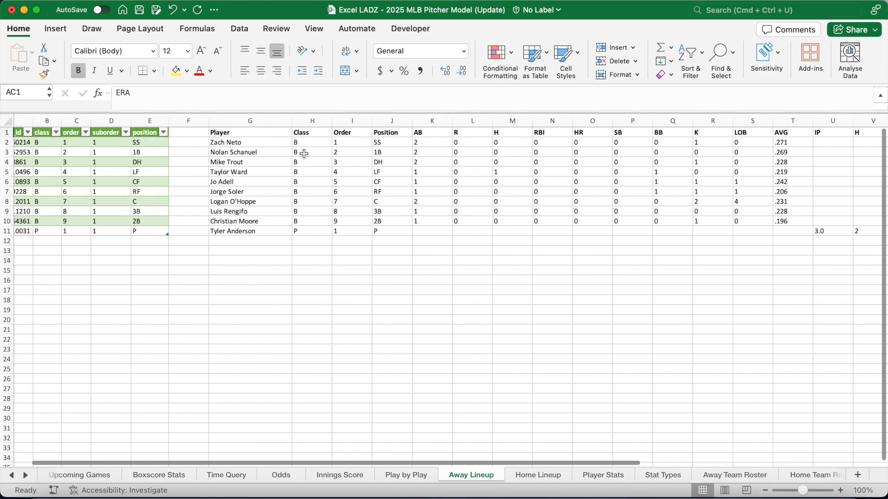
Inspect the XLOOKUP formulas in G2, H2, I2 and the AB formula in K2 without changes
left_click(252, 142)
left_click_drag(198, 97, 156, 97)
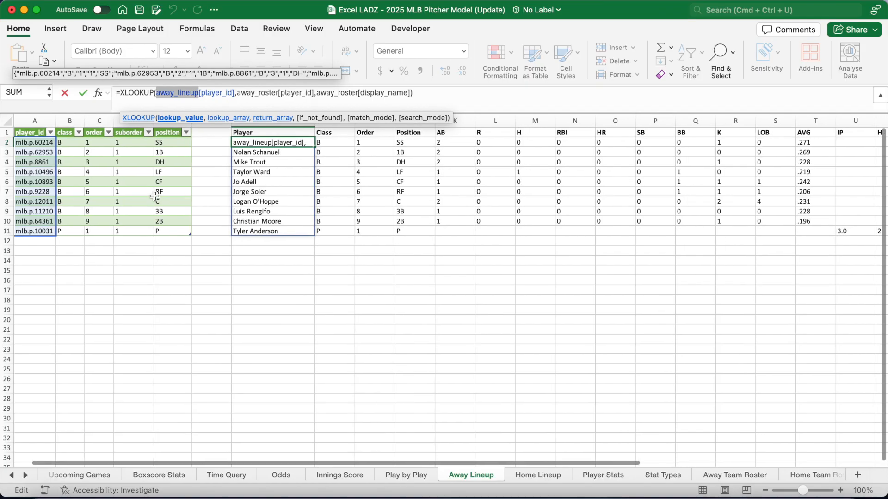
left_click(411, 98)
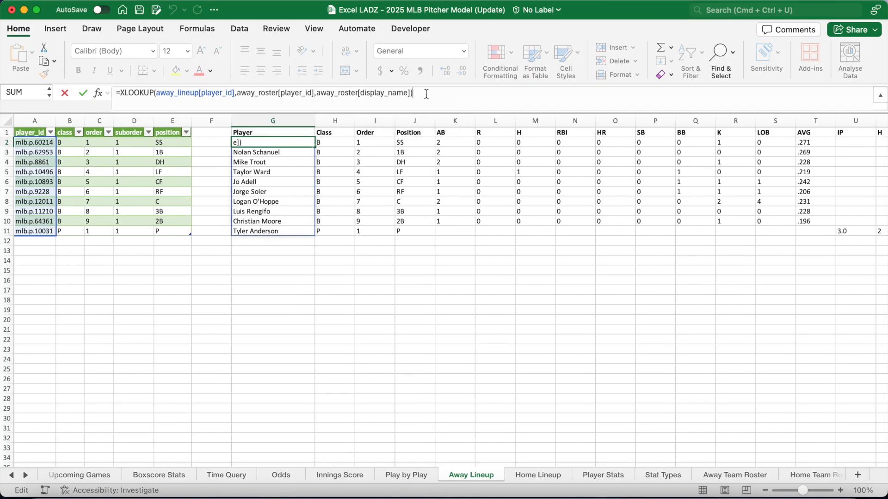
left_click(332, 142)
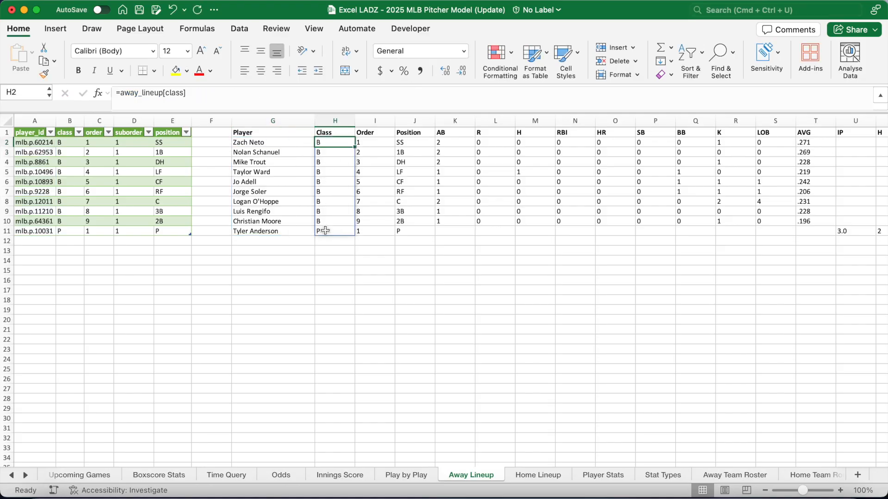
key("Right")
key("Right")
key("Right")
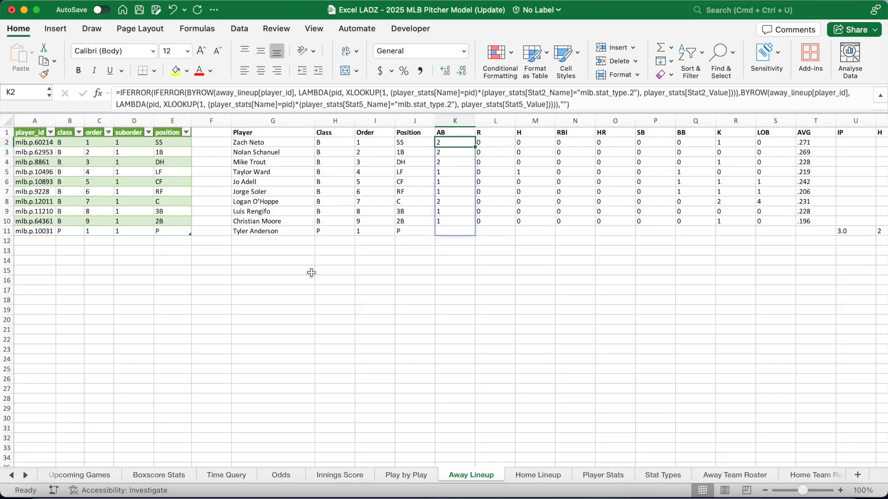
left_click(400, 106)
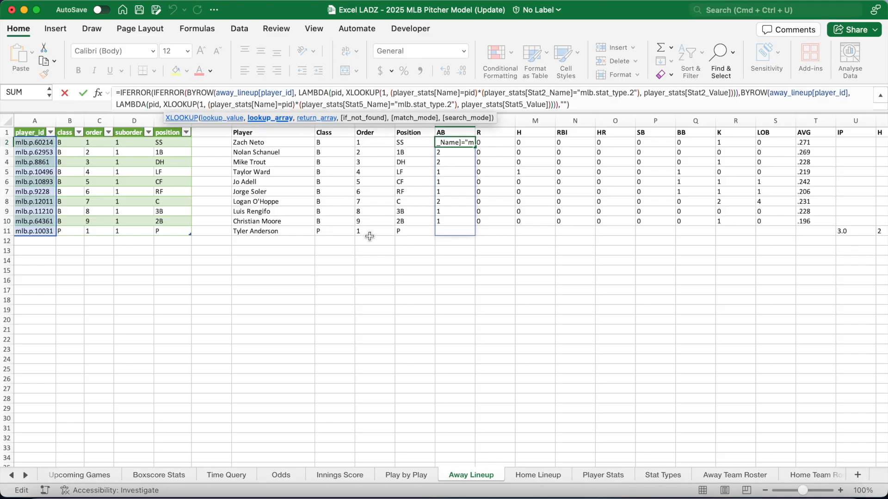
left_click_drag(302, 106, 343, 106)
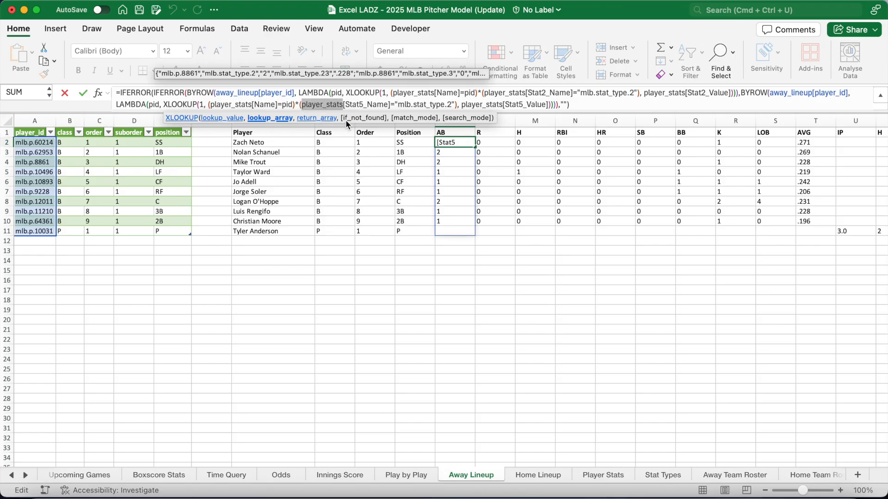
left_click(581, 105)
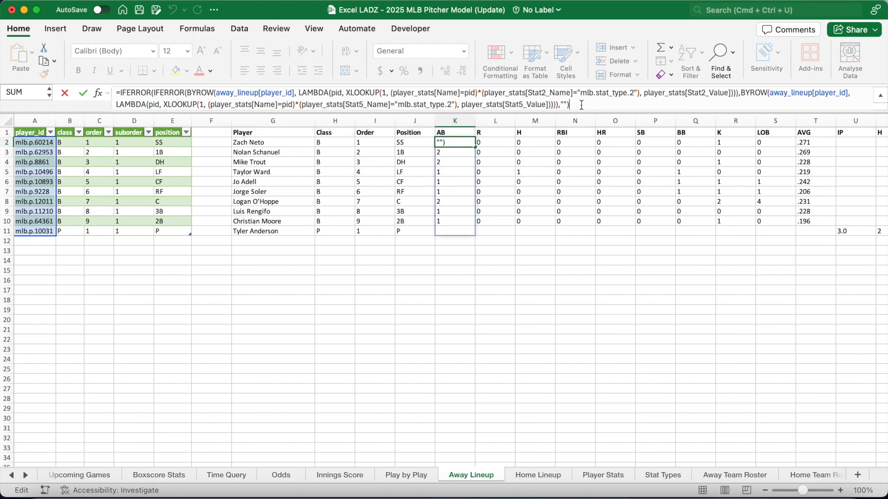
key("Return")
On Player Stats, review rows 2–26 and the .246 value in E23, then return to Away Lineup
left_click(602, 475)
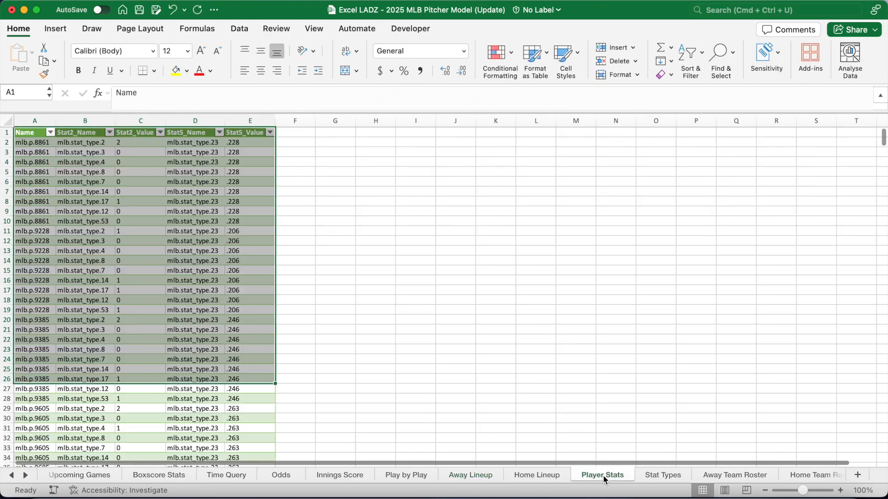
left_click_drag(35, 143, 252, 375)
scroll(252, 375, "down", 10)
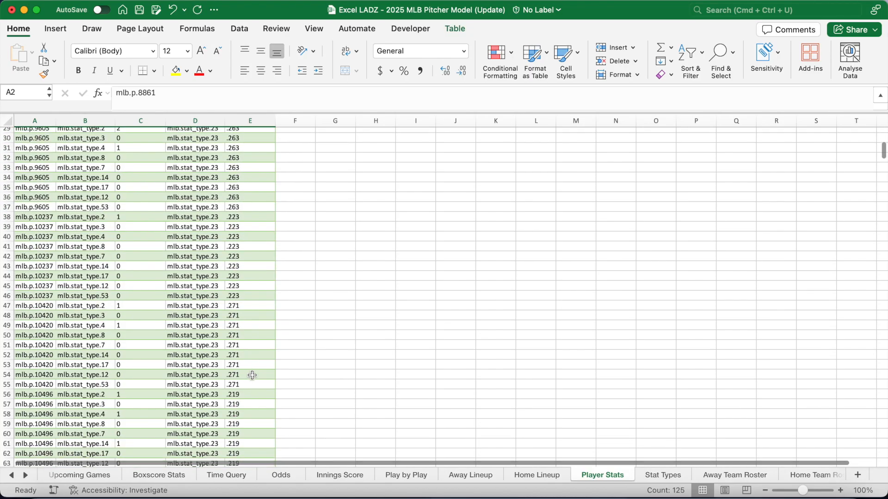
scroll(252, 375, "up", 10)
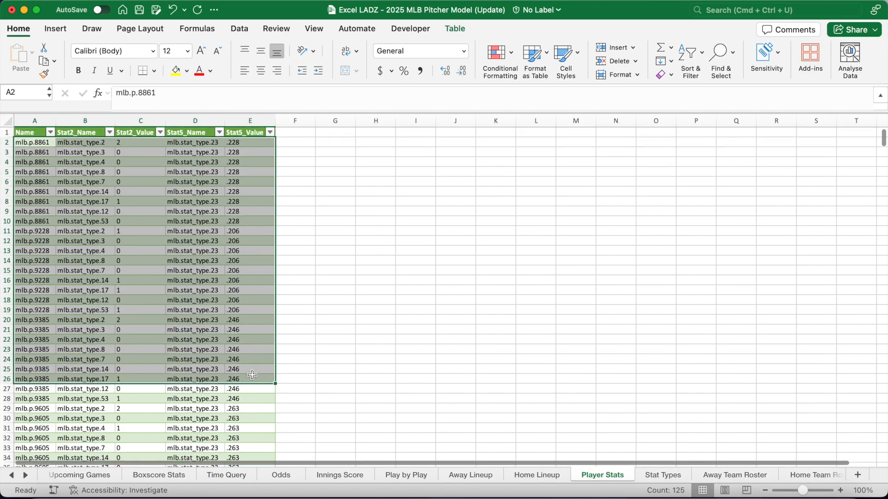
left_click(247, 350)
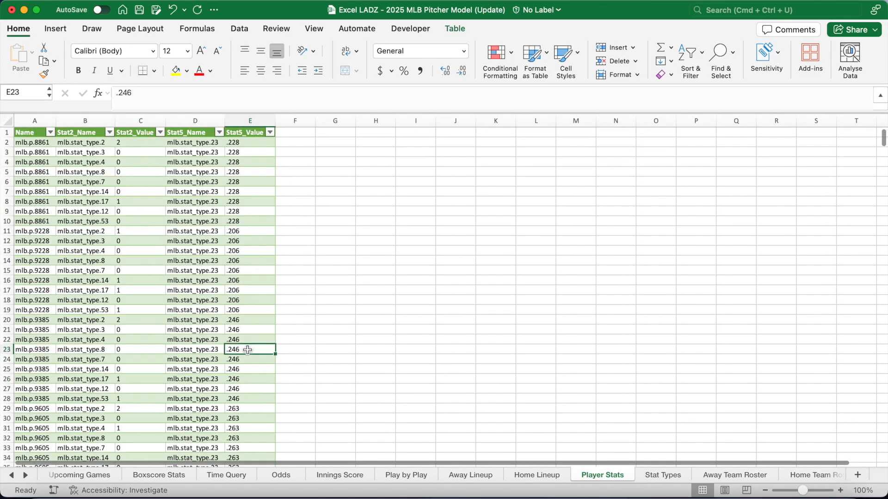
left_click(462, 481)
Change the R formula in L2 to stat_type.3 and the H formula in M2 to stat_type.4
left_click(422, 143)
left_click(457, 141)
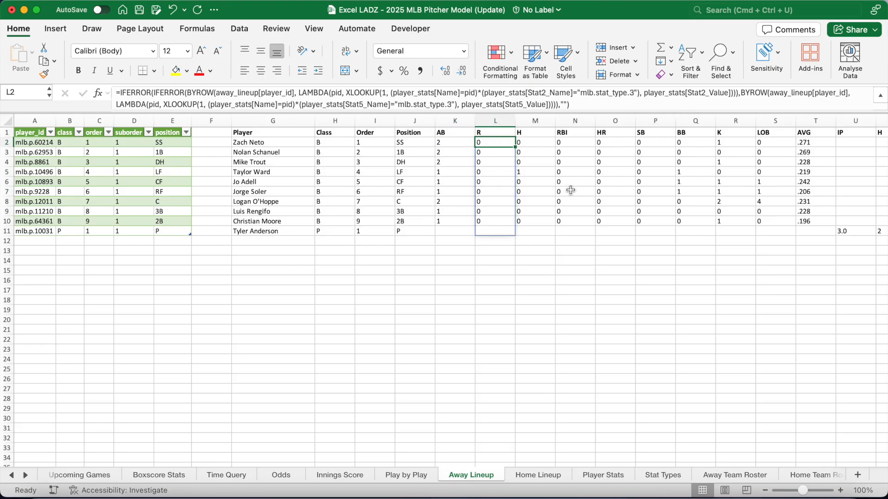
key("Right")
left_click(448, 104)
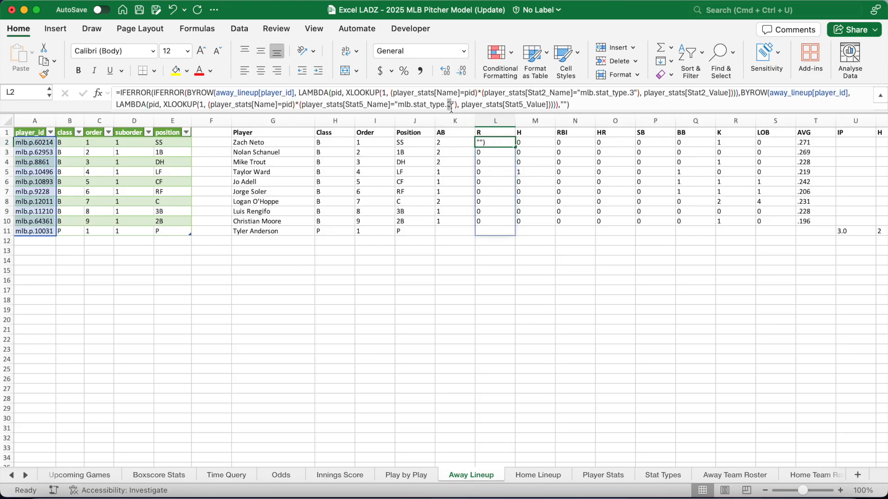
type("3")
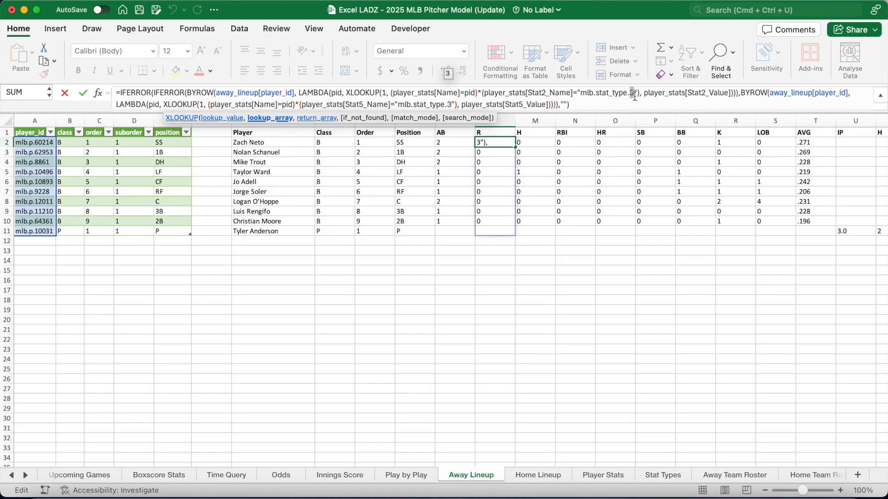
left_click(604, 106)
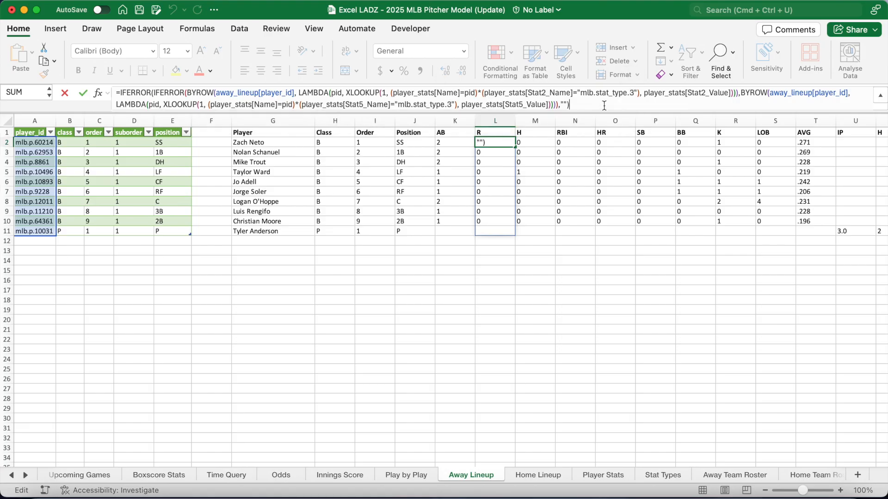
left_click(531, 142)
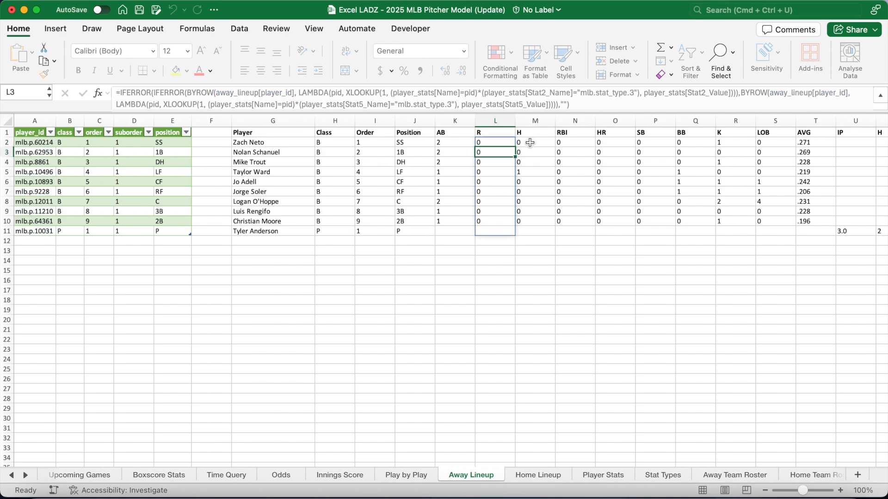
left_click(448, 105)
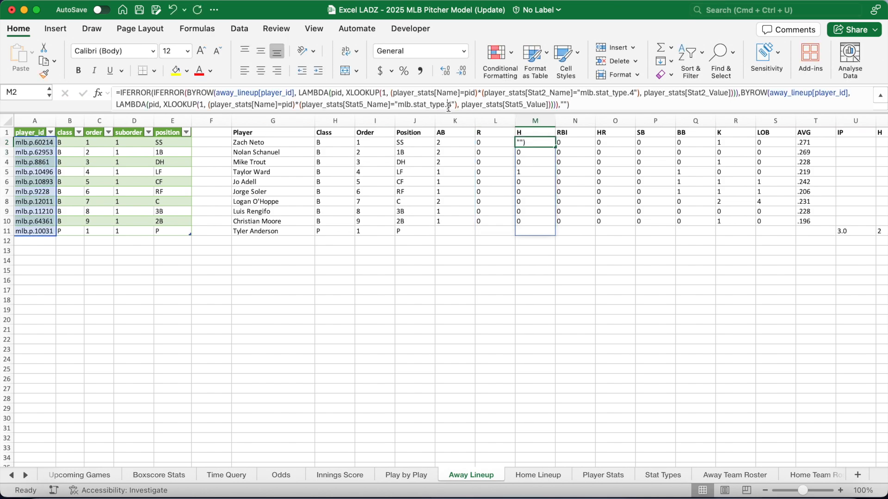
left_click(576, 106)
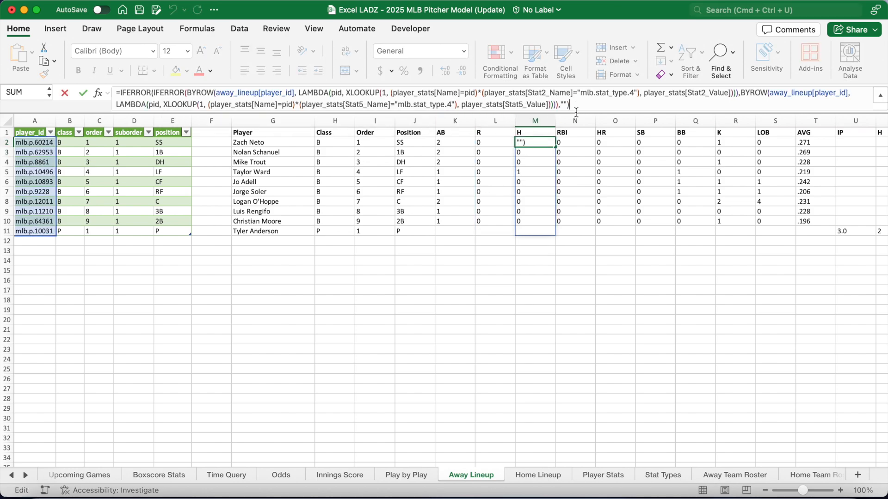
left_click(574, 142)
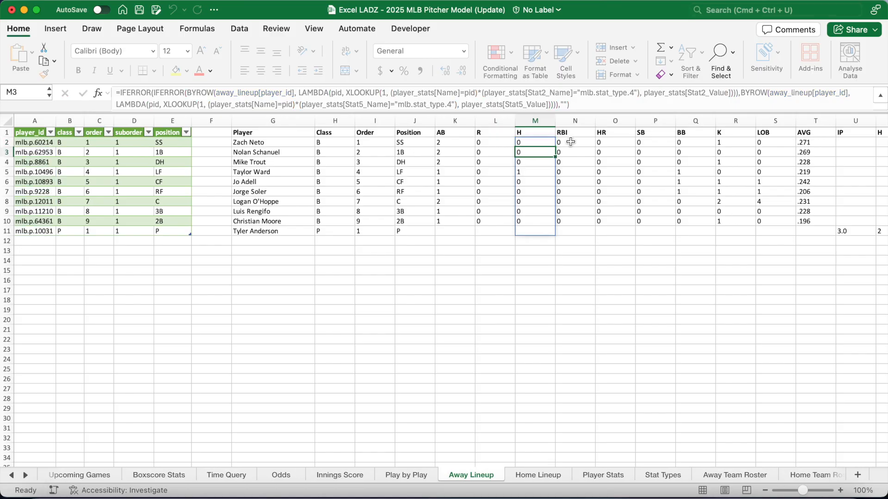
Inspect the HR, SB, LOB and pitcher IP, H and BB column formulas
scroll(443, 243, "right", 5)
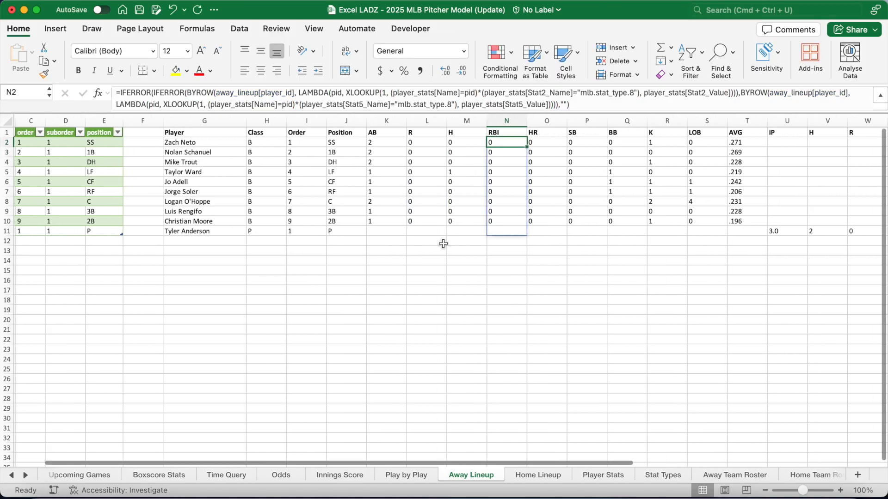
key("Right")
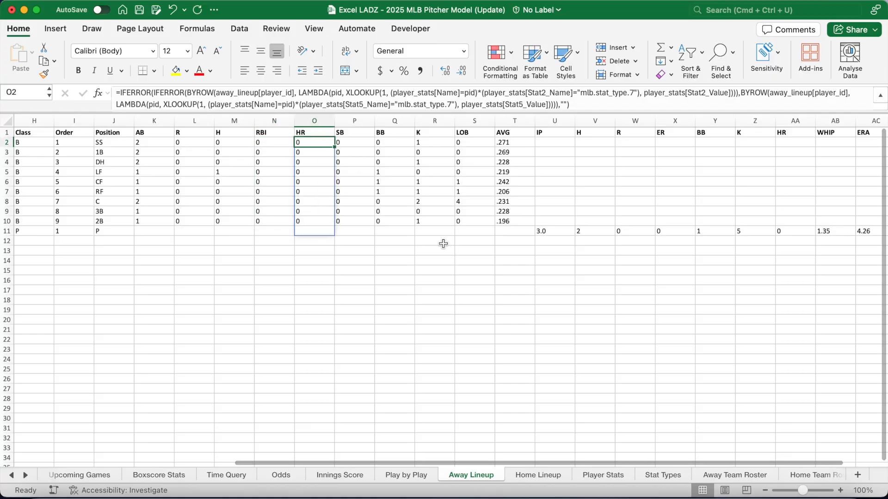
key("Right")
key("Right")
key("Right")
key("Right")
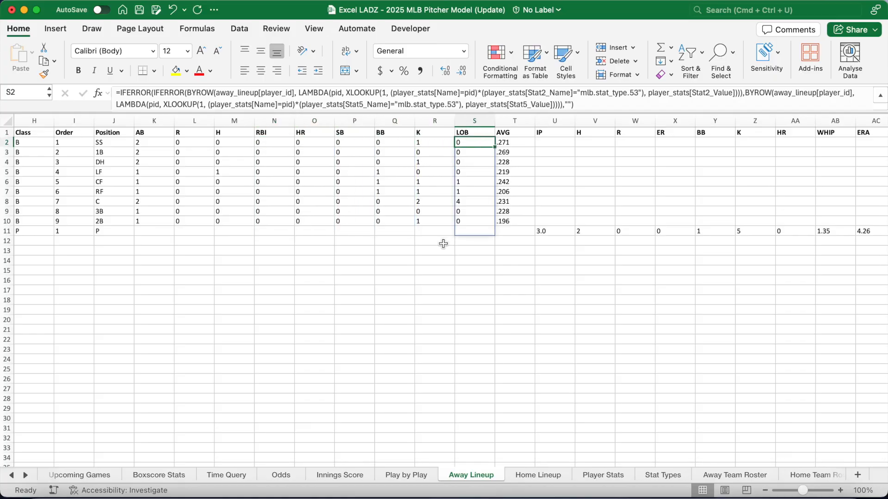
key("Right")
key("Right")
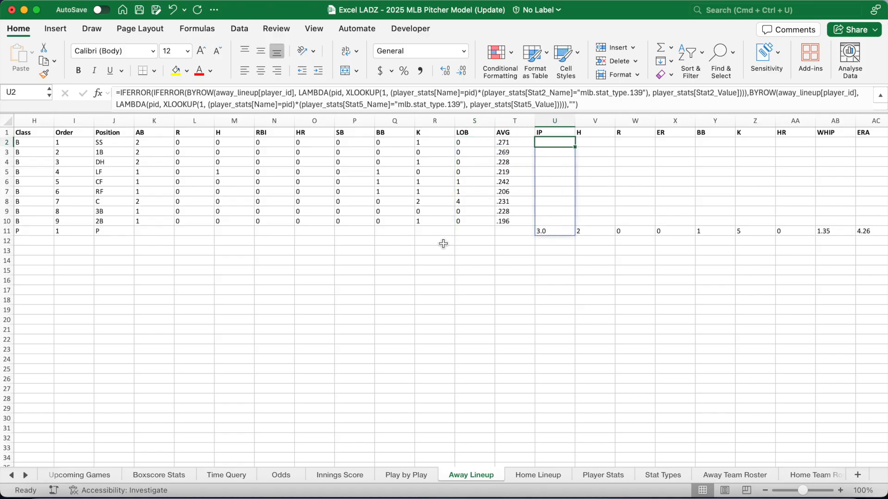
key("Right")
key("Right")
key("Right")
scroll(442, 244, "right", 4)
key("Right")
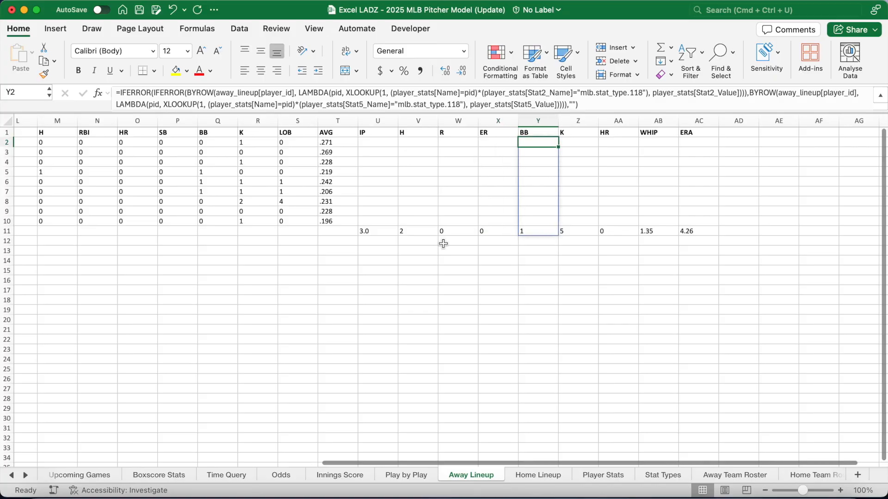
key("Right")
key("Right")
key("Right")
key("Right")
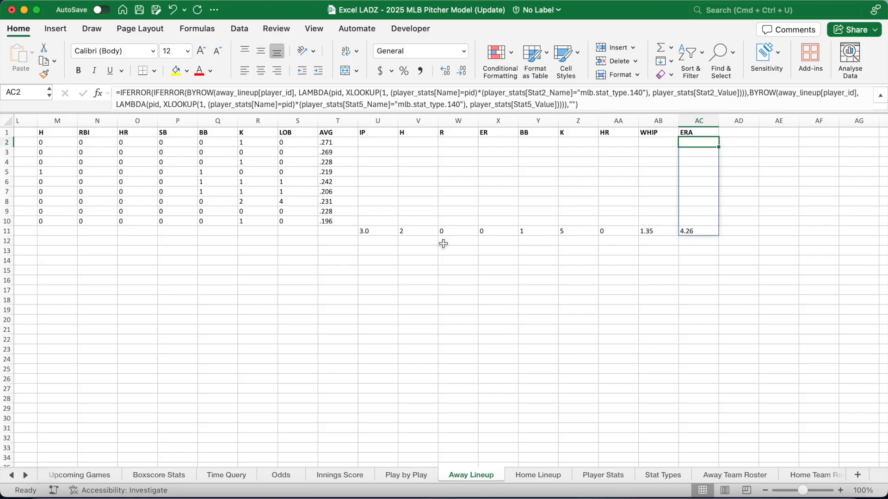
Check the pitcher's row 11 and the name lookup, then select the Home Lineup table
left_click_drag(373, 231, 695, 231)
scroll(374, 255, "left", 10)
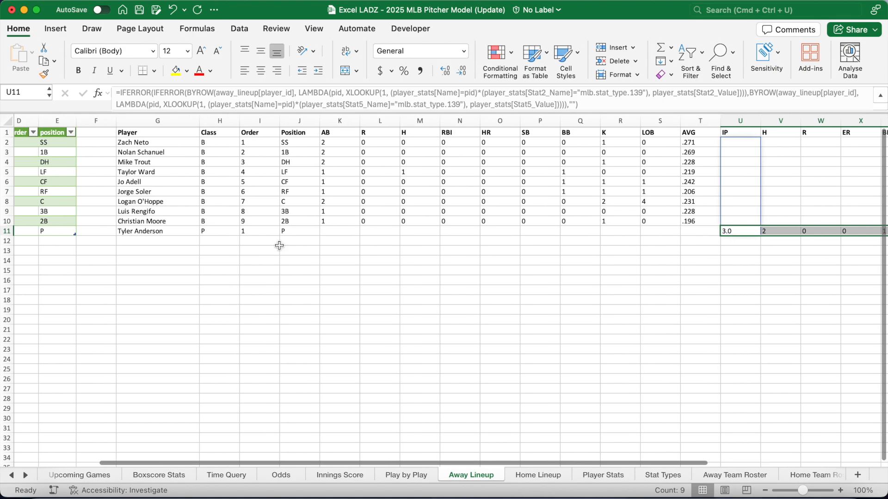
left_click(159, 233)
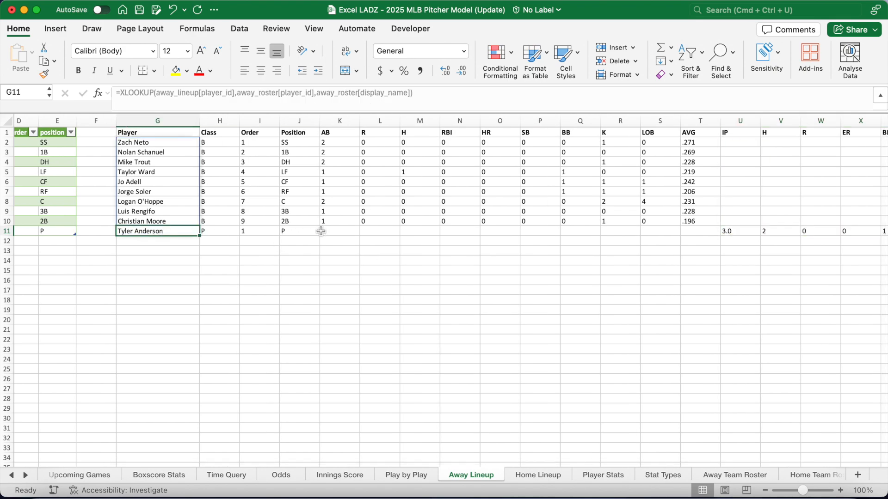
left_click_drag(332, 232, 698, 226)
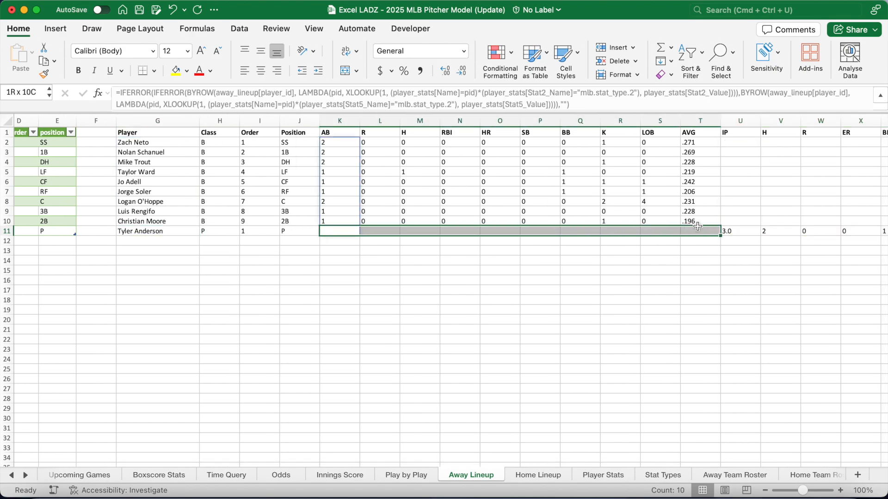
left_click(185, 144)
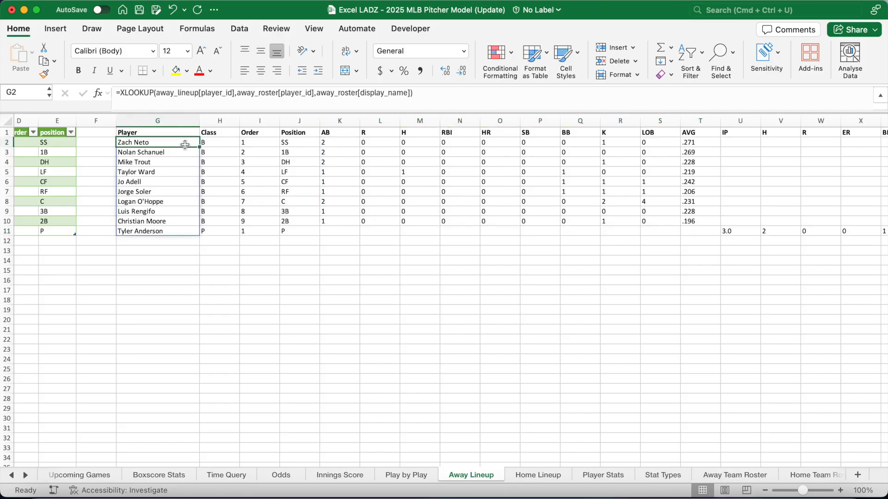
left_click(539, 475)
left_click_drag(33, 134, 180, 232)
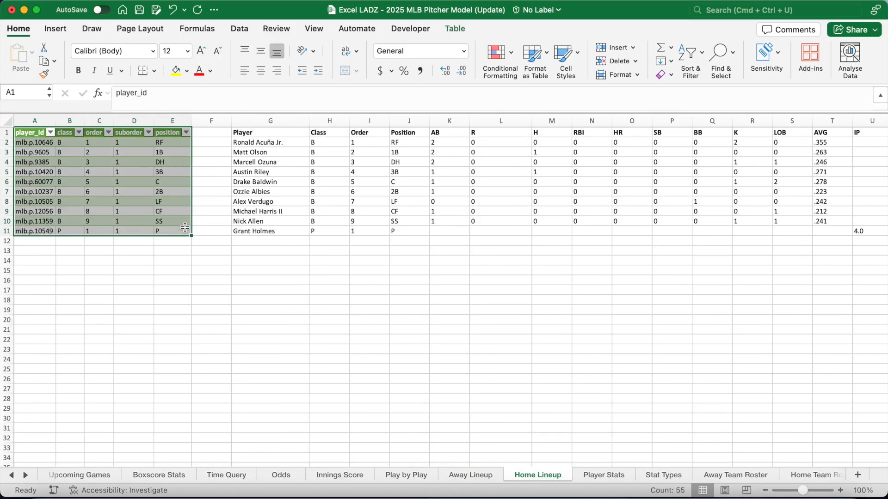
left_click(267, 134)
key("super+shift+Right")
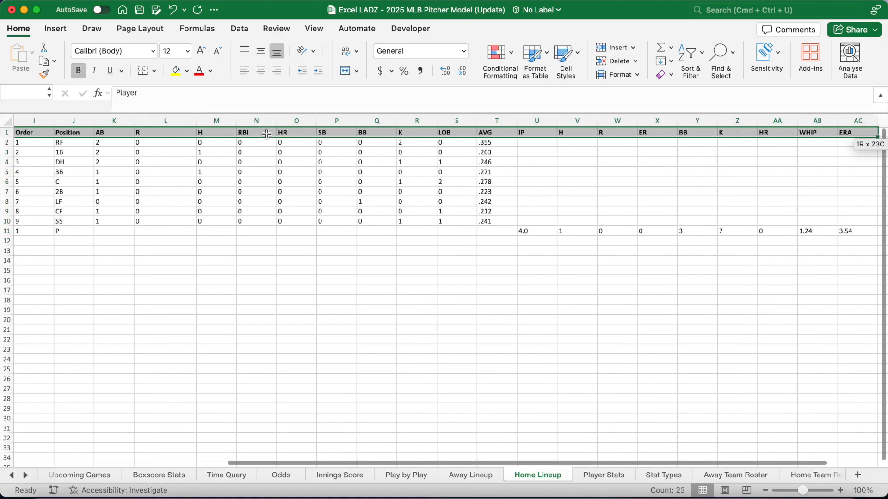
scroll(215, 169, "left", 6)
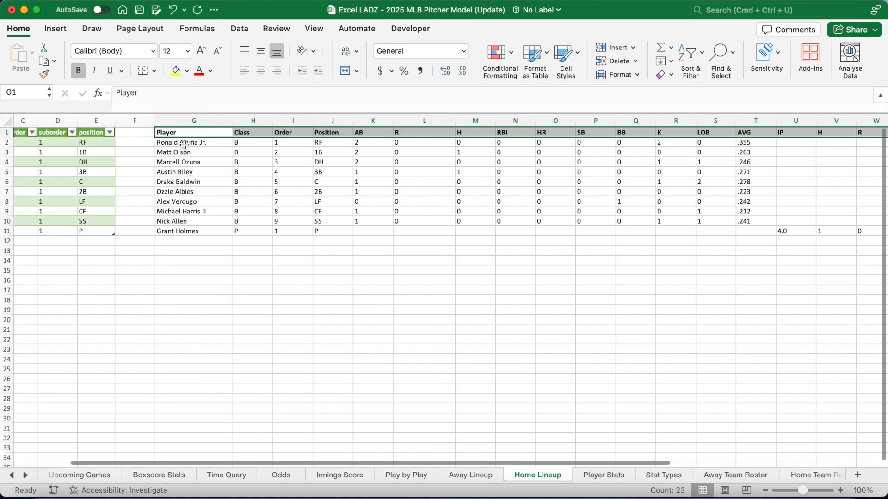
left_click(184, 146)
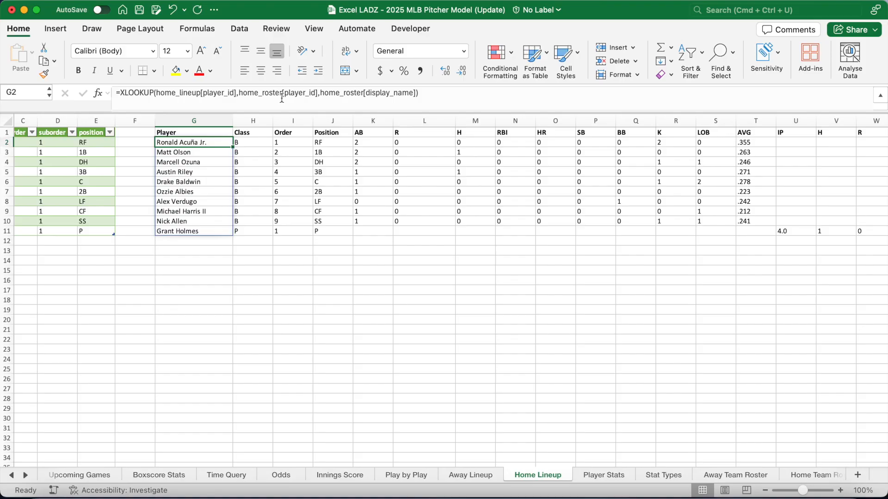
left_click_drag(281, 98, 244, 99)
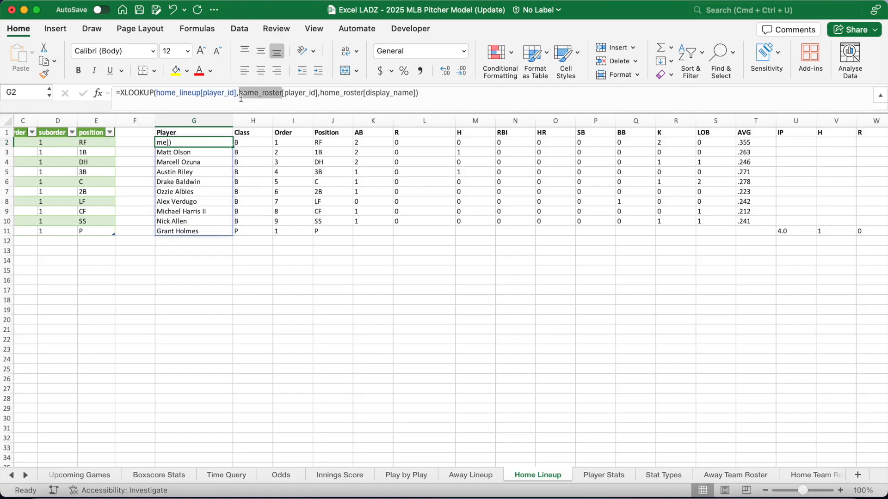
left_click_drag(200, 93, 159, 97)
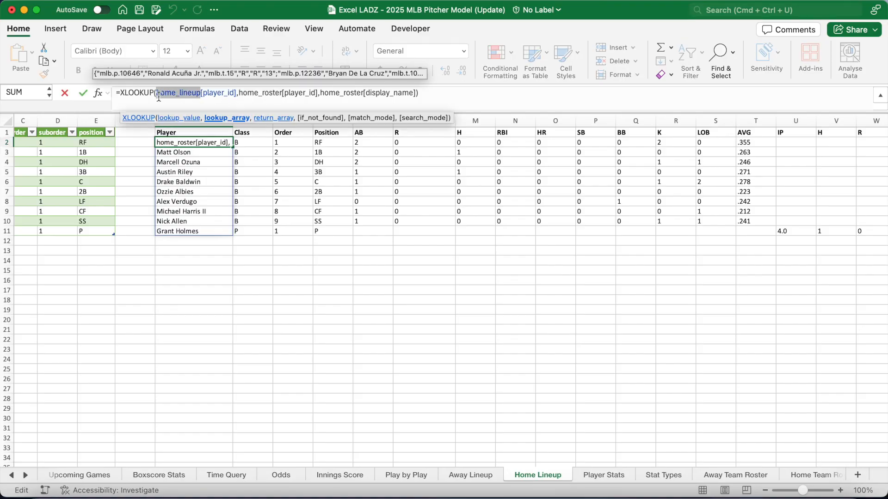
scroll(176, 203, "left", 3)
scroll(49, 155, "left", 1)
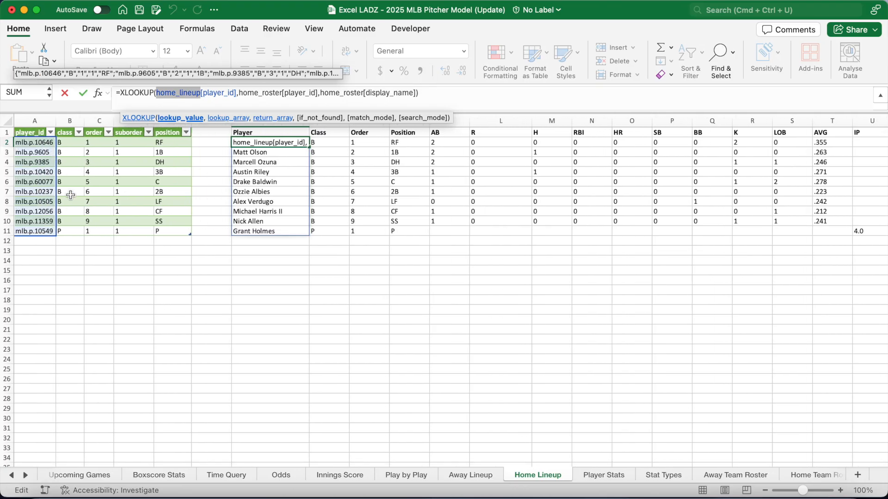
key("Return")
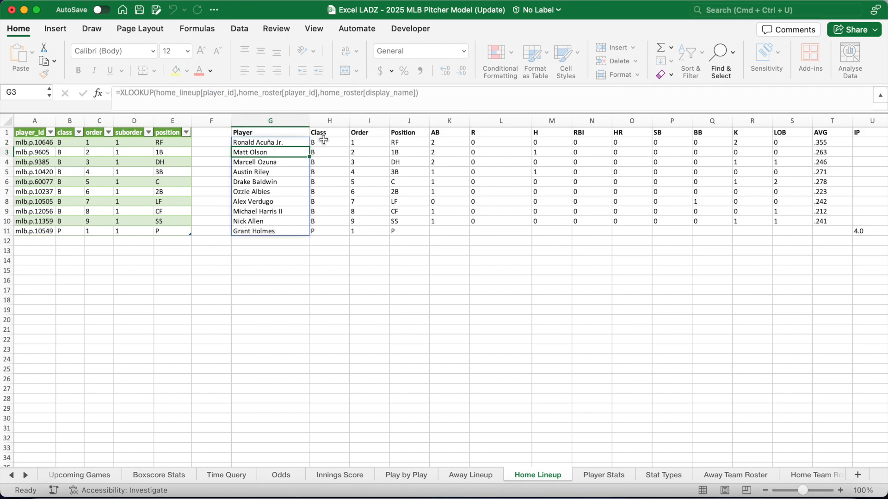
left_click(324, 142)
key("Right")
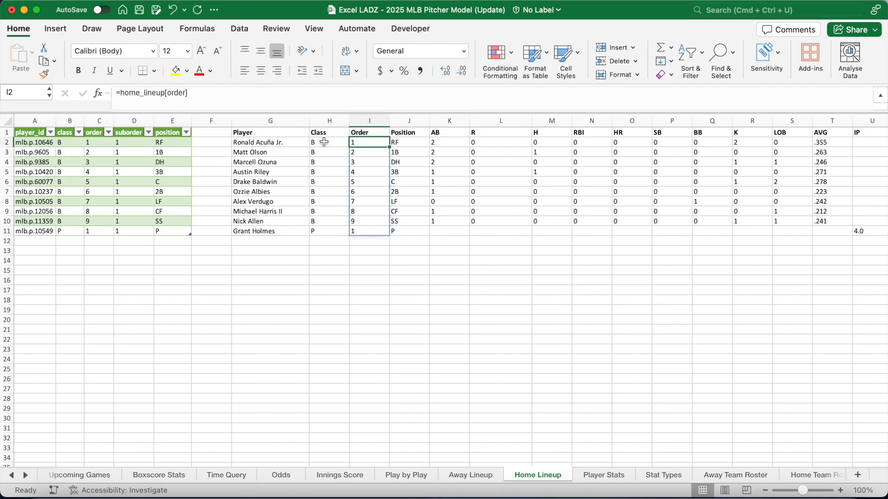
key("Right")
key("Right")
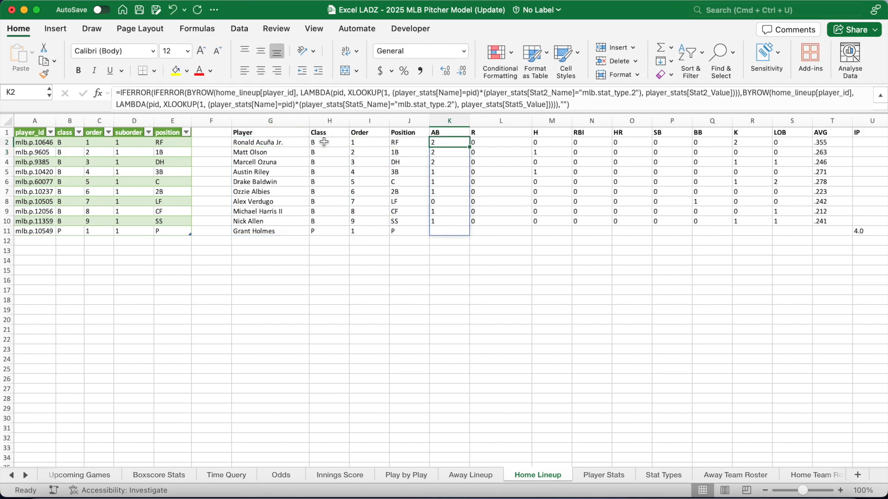
key("Right")
key("Right")
key("Right")
key("Right")
key("Right")
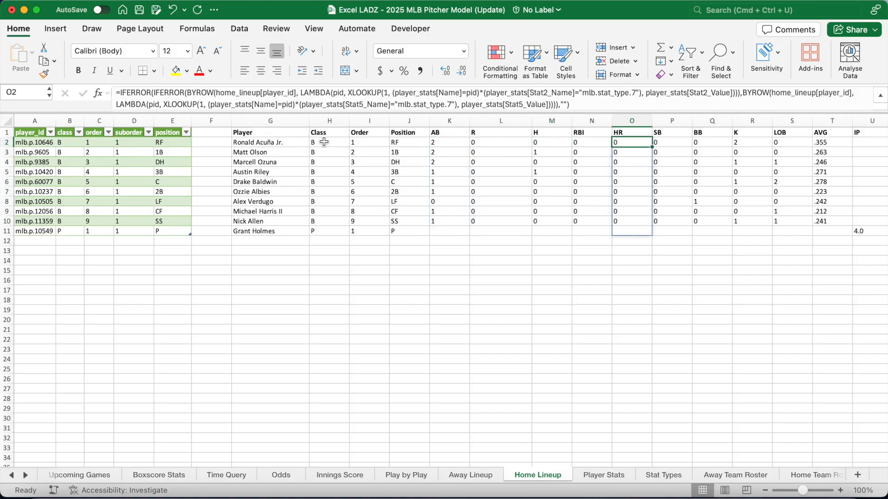
key("Right")
key("Right")
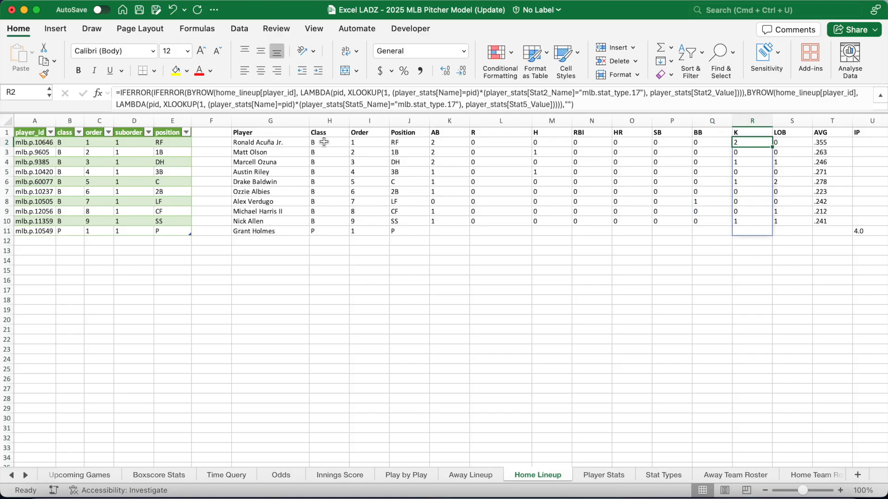
key("Right")
key("Right")
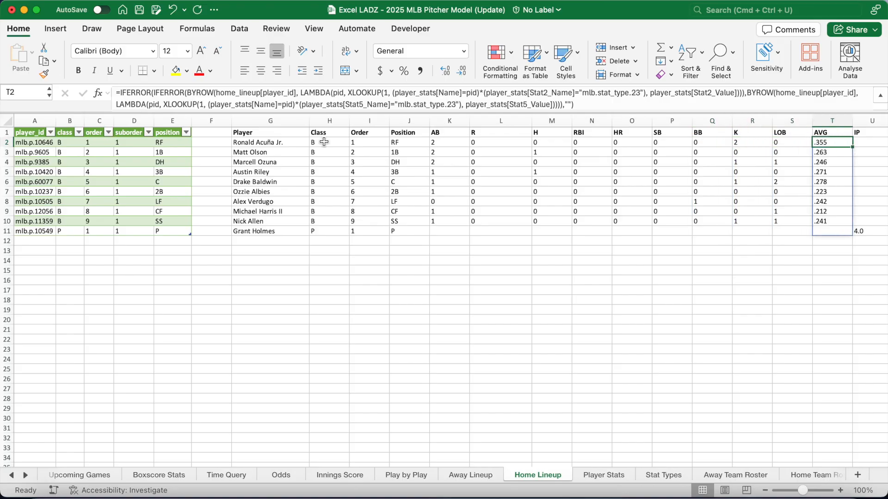
key("Right")
key("Right")
key("Right")
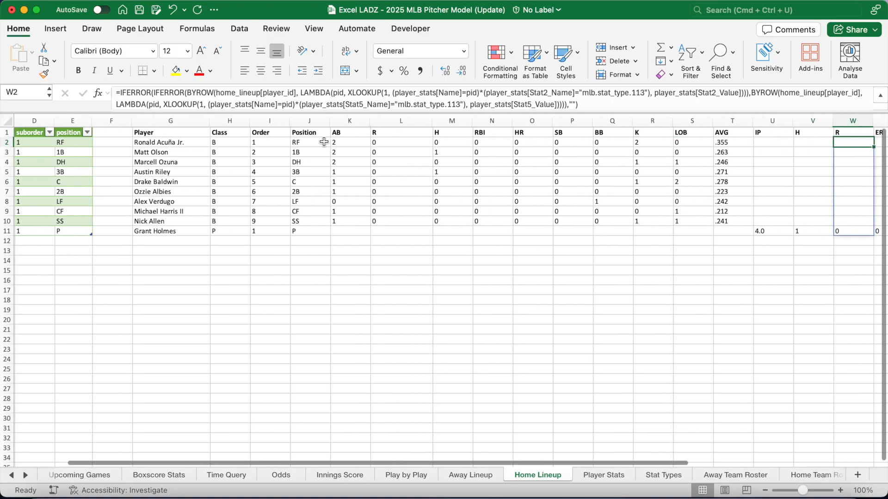
key("Right")
key("Right")
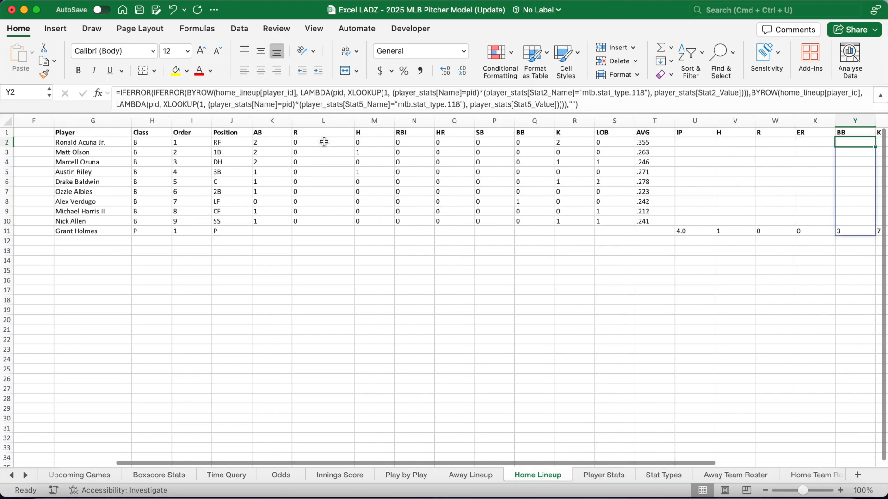
key("Right")
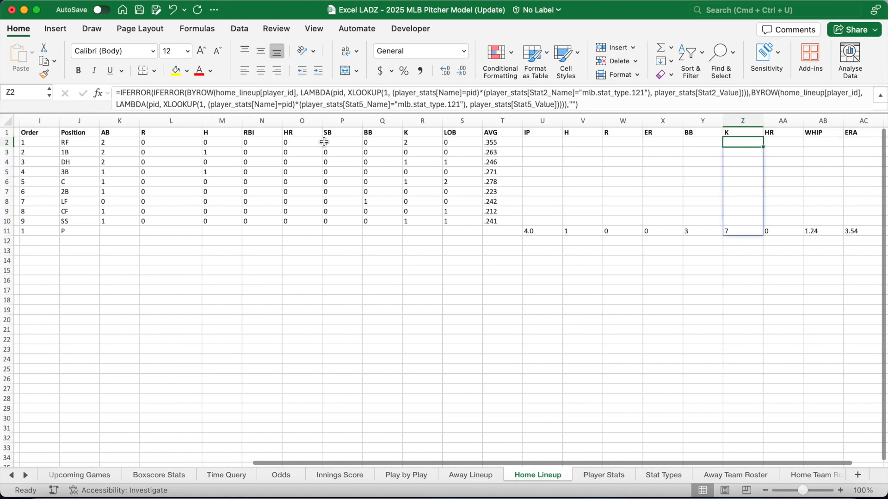
key("Right")
key("Right")
key("Right")
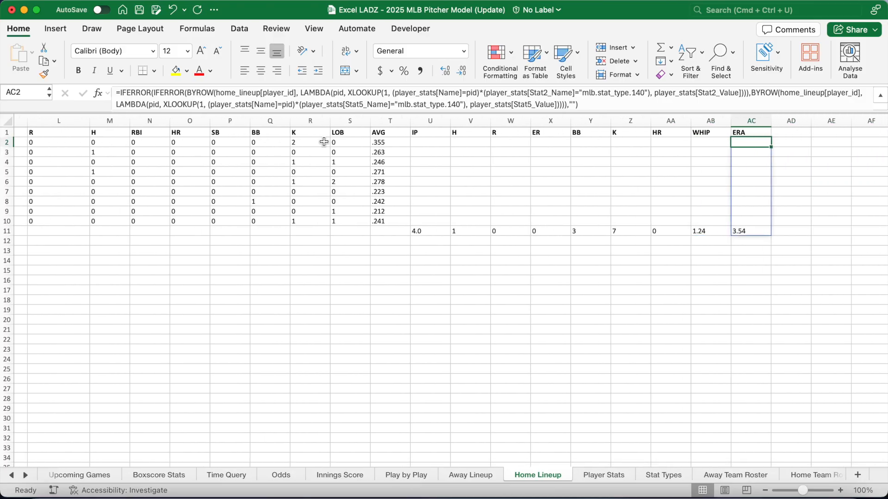
scroll(294, 222, "left", 10)
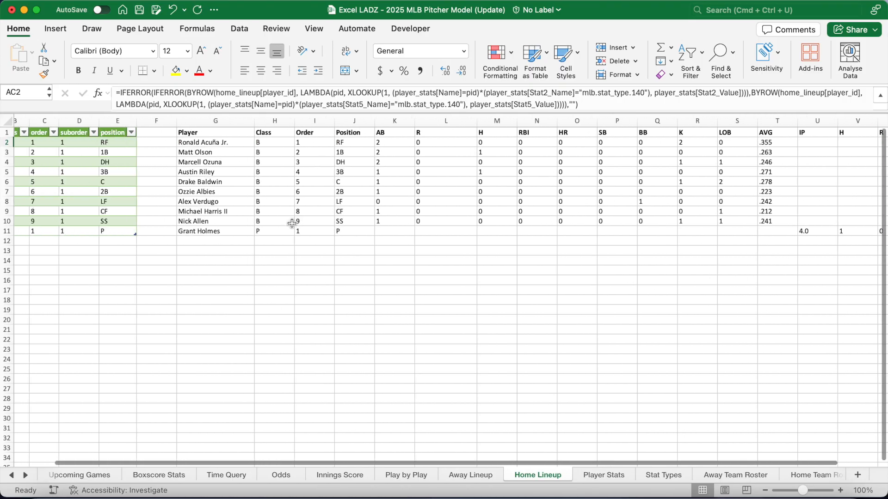
left_click(248, 252)
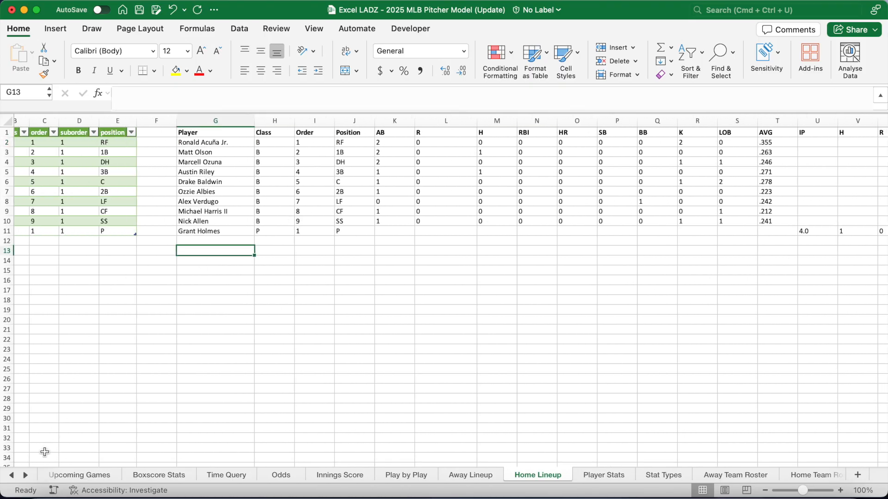
left_click(26, 475)
left_click(25, 475)
left_click(25, 475)
left_click(26, 475)
left_click(26, 475)
left_click(26, 475)
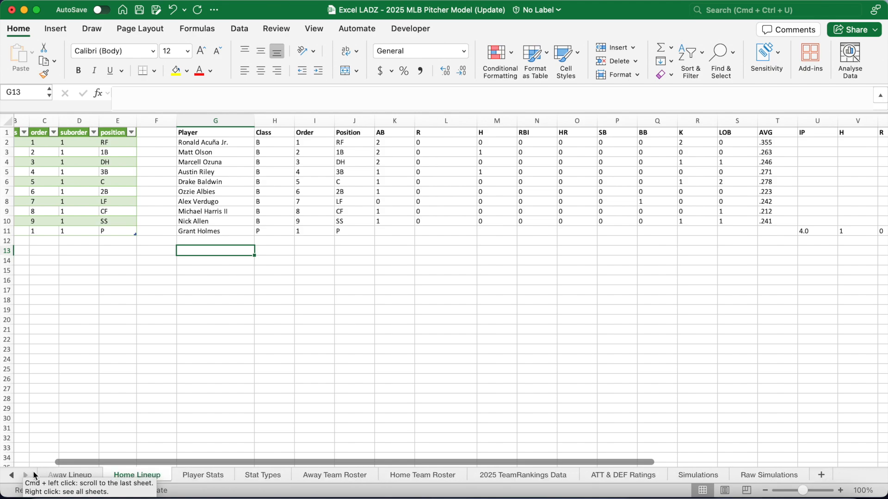
left_click(535, 476)
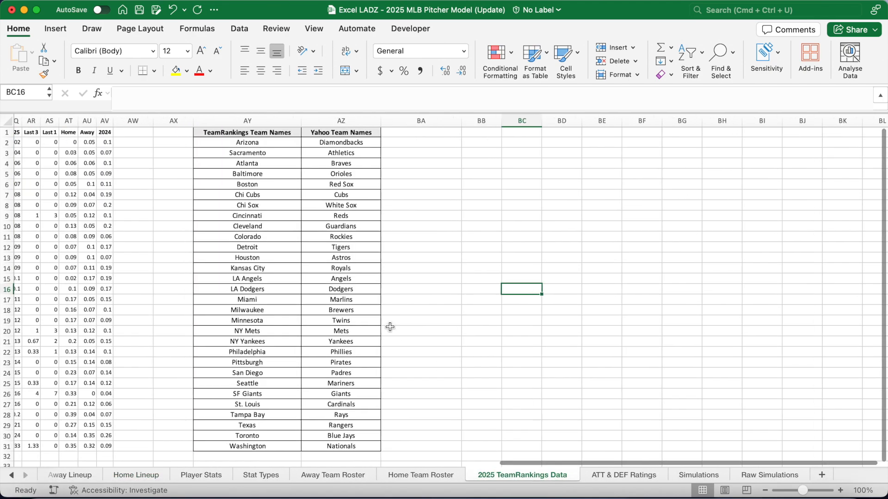
Review each team ranking table on the 2025 TeamRankings Data sheet by selecting it
scroll(390, 327, "left", 20)
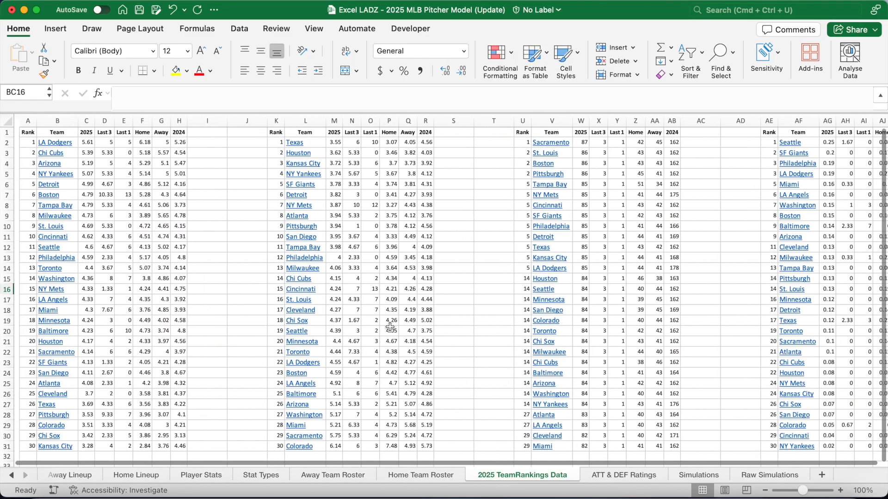
left_click_drag(22, 132, 173, 449)
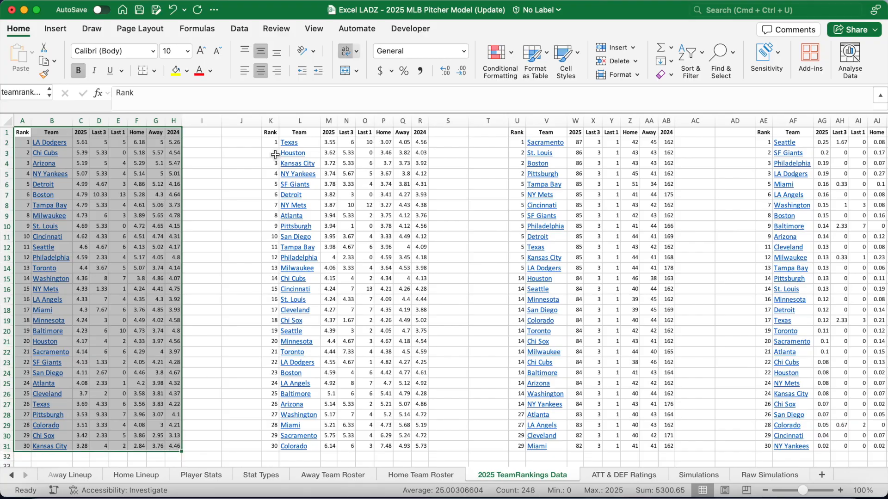
left_click_drag(271, 132, 423, 447)
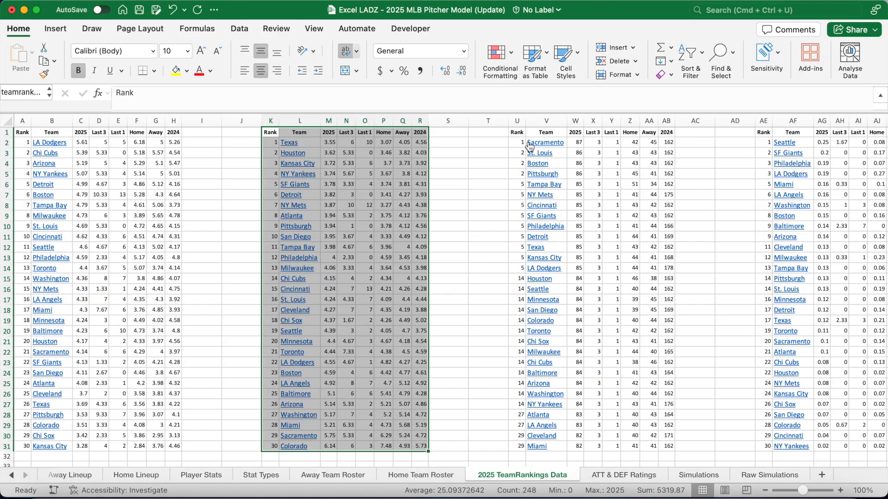
left_click_drag(516, 132, 675, 451)
scroll(711, 415, "right", 10)
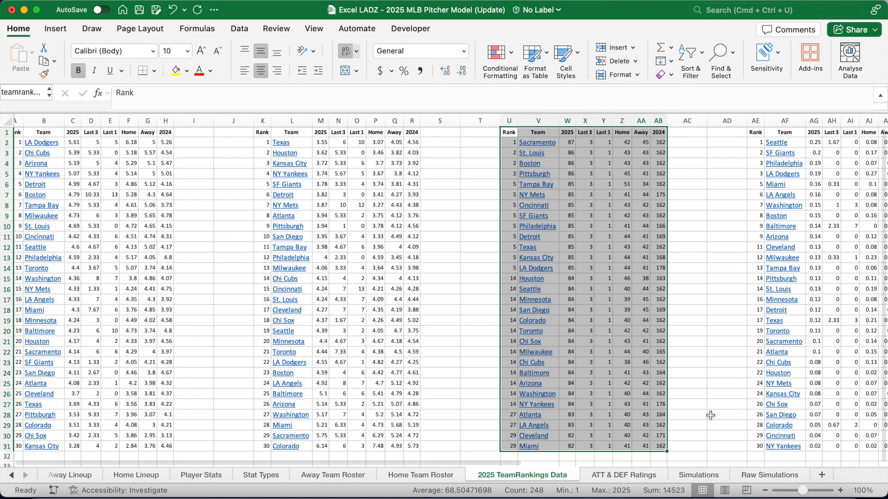
left_click_drag(389, 133, 535, 447)
scroll(588, 394, "right", 5)
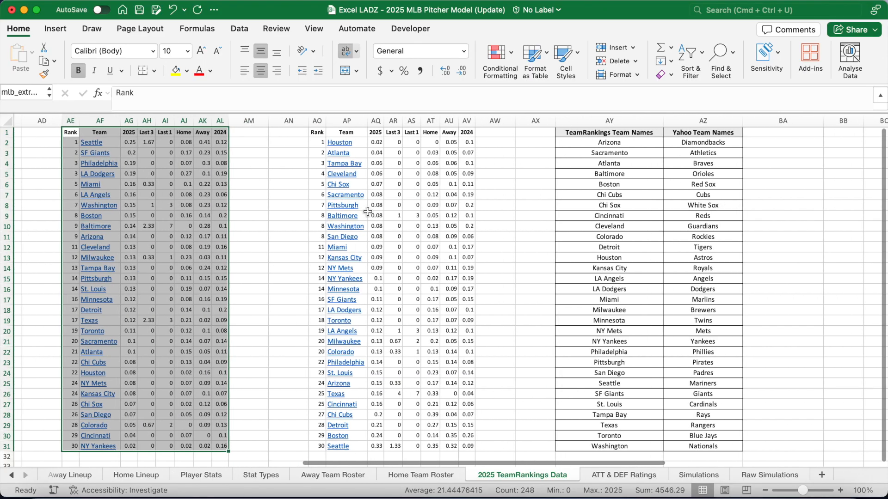
left_click_drag(317, 132, 466, 447)
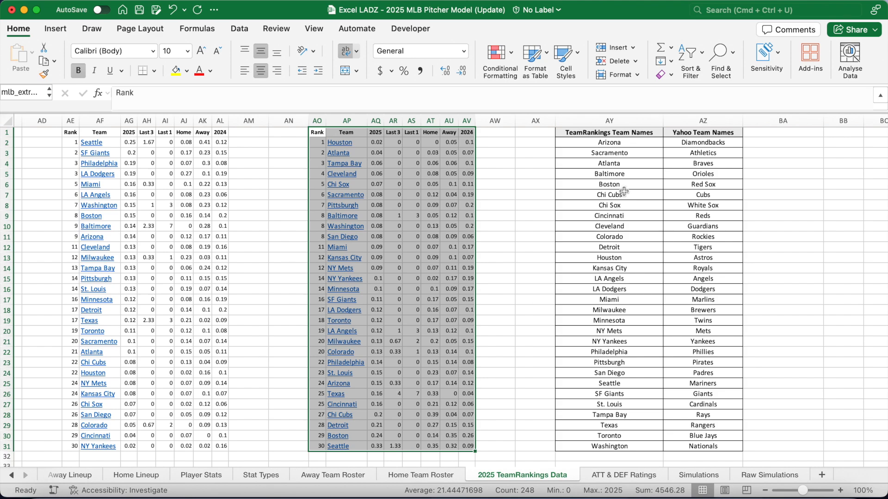
Check the Toronto and Washington team-name pairs, then bring up the ATT & DEF Ratings sheet
left_click_drag(622, 135, 705, 447)
left_click(643, 445)
left_click(699, 446)
left_click(647, 436)
left_click(694, 436)
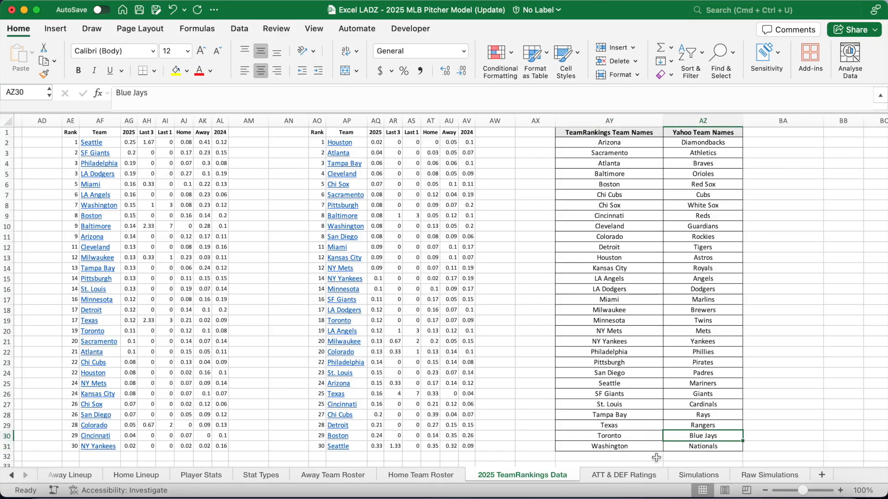
left_click(636, 477)
scroll(549, 352, "up", 8)
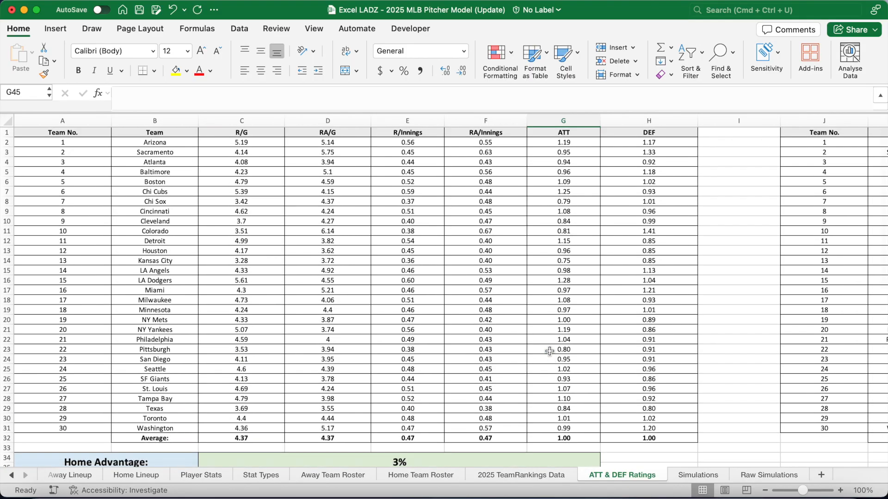
left_click_drag(411, 114, 411, 94)
left_click(98, 131)
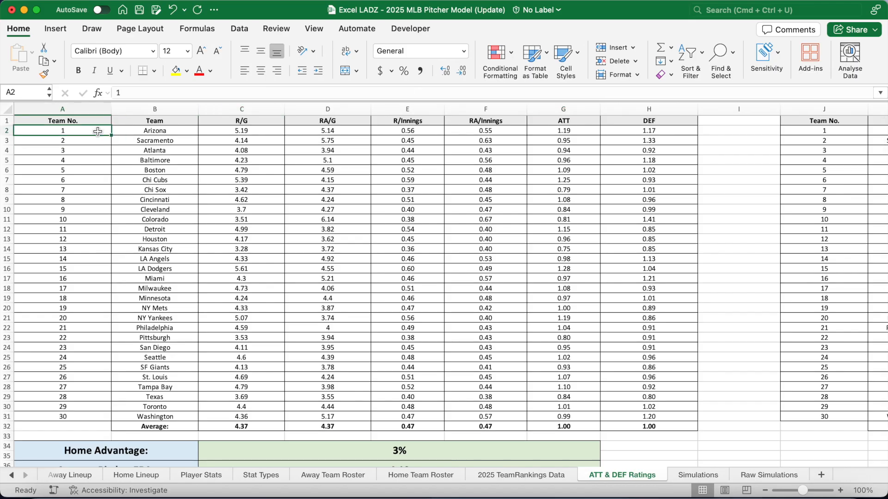
key("Down")
key("Down")
key("Down")
key("Down")
key("Down")
key("Down")
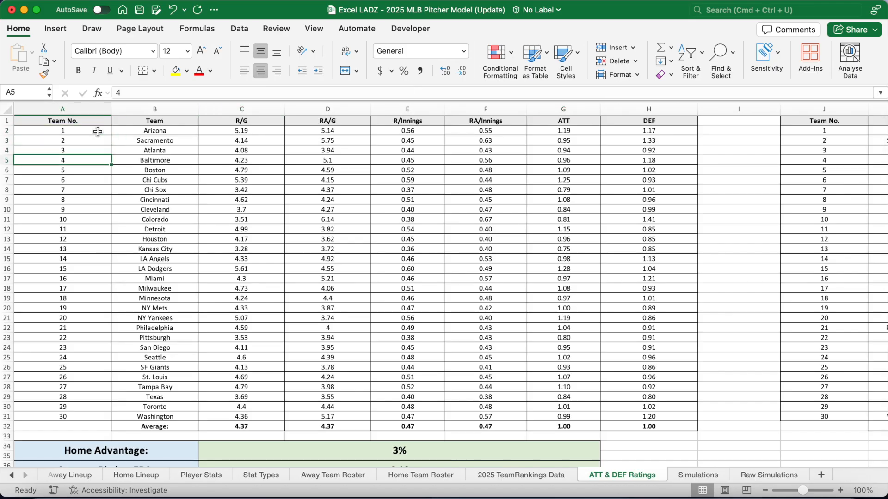
left_click(149, 133)
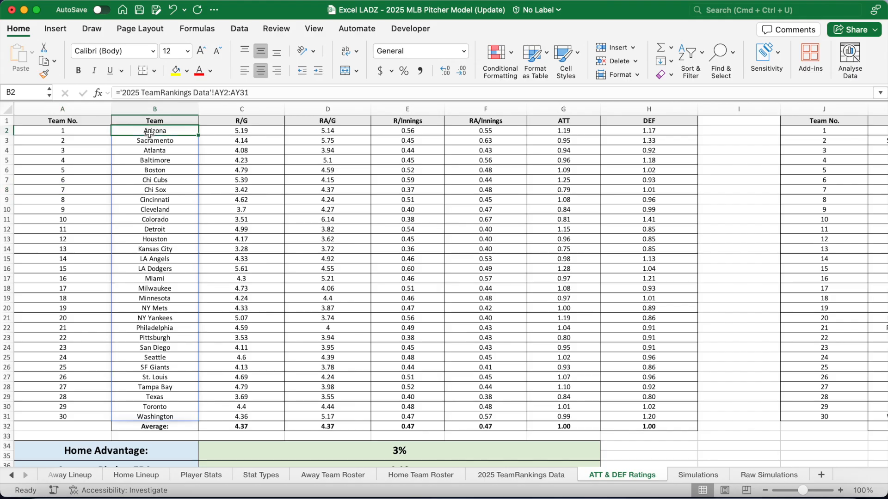
left_click(230, 132)
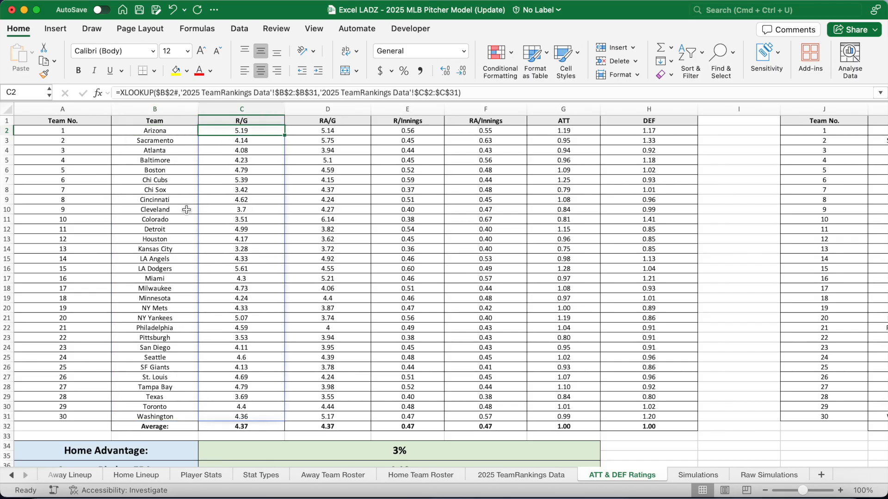
key("Right")
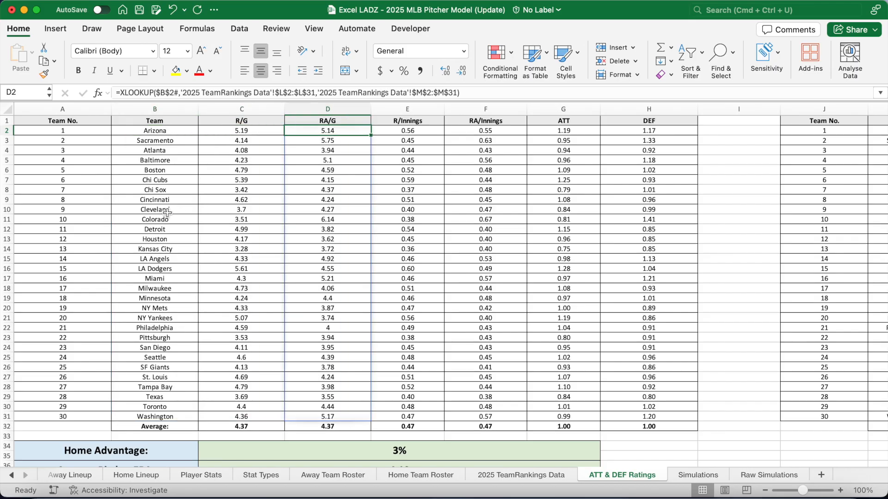
key("Right")
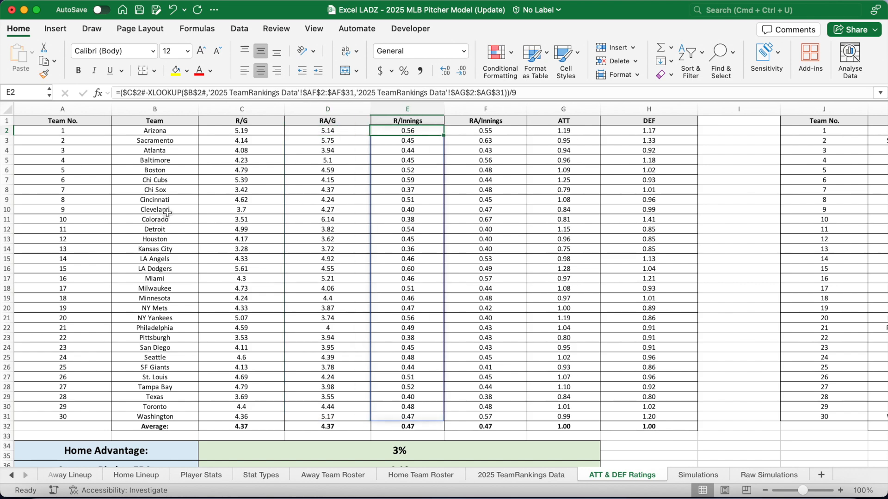
key("Right")
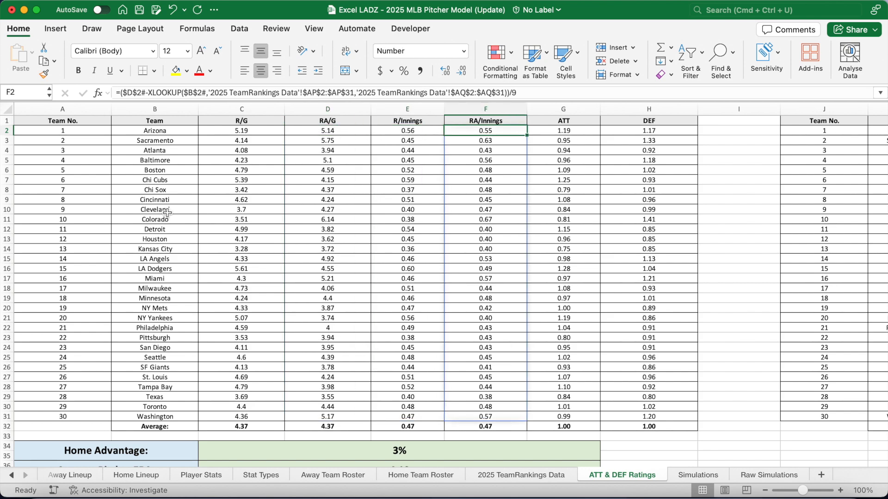
key("Right")
left_click(183, 90)
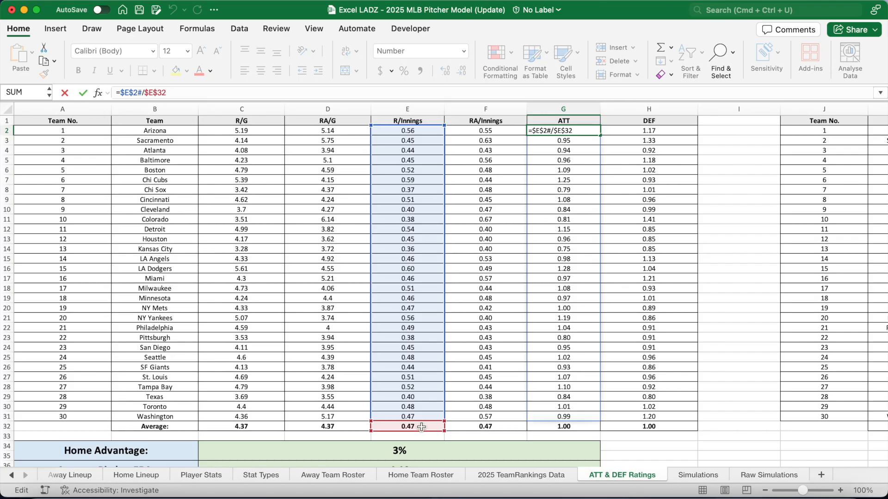
key("Return")
left_click(249, 428)
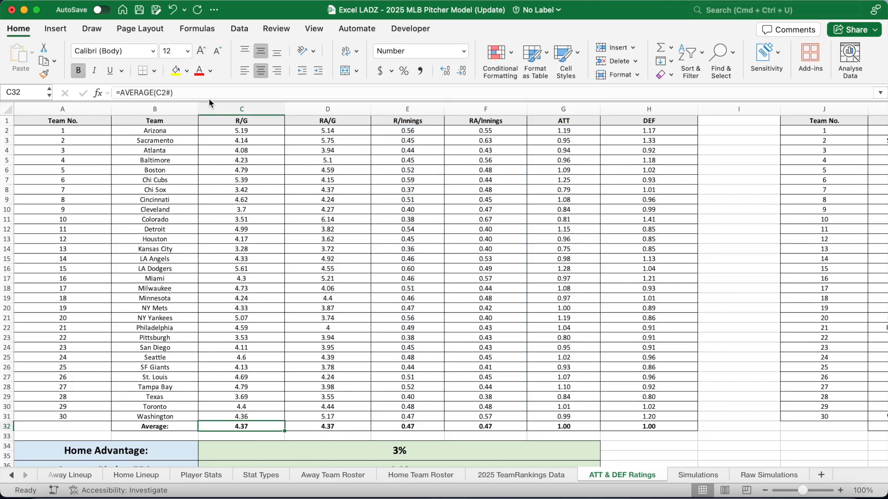
left_click(208, 96)
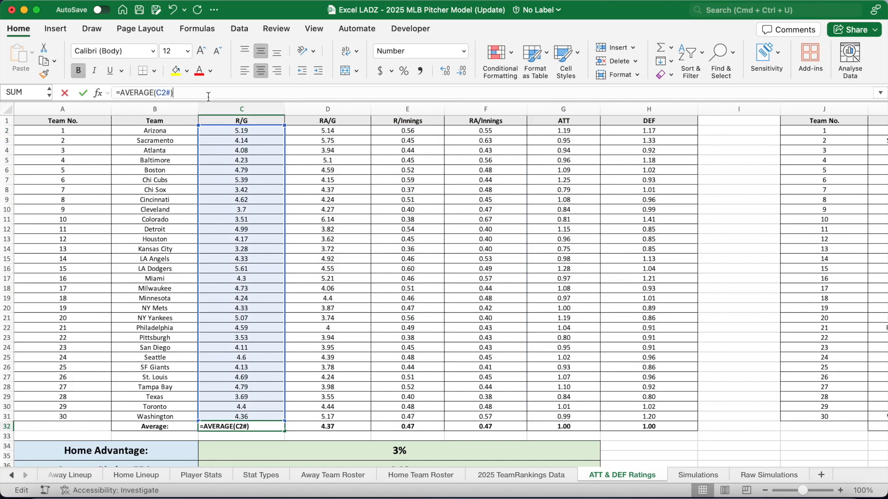
key("Return")
left_click(342, 426)
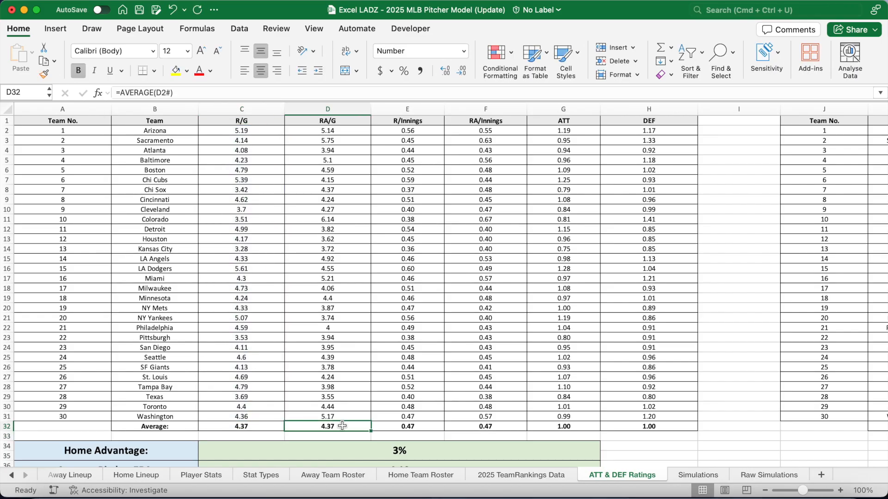
key("Right")
key("Right")
key("Right")
key("Right")
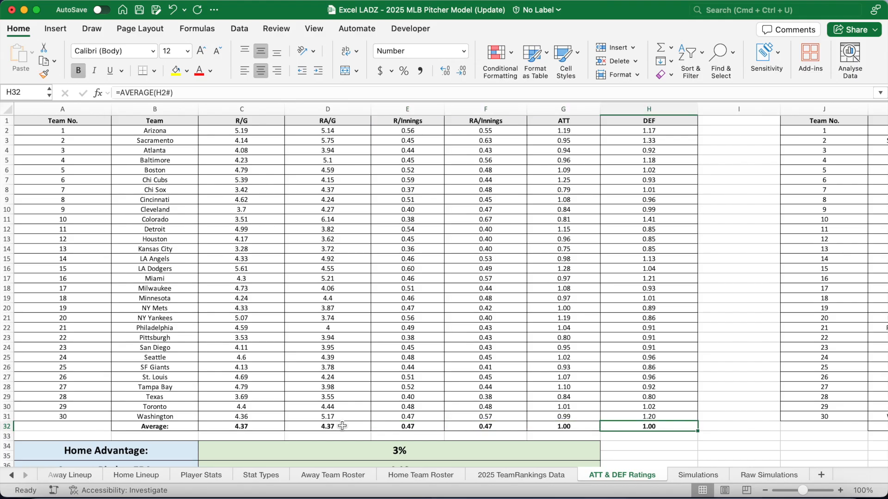
left_click(492, 132)
left_click(538, 95)
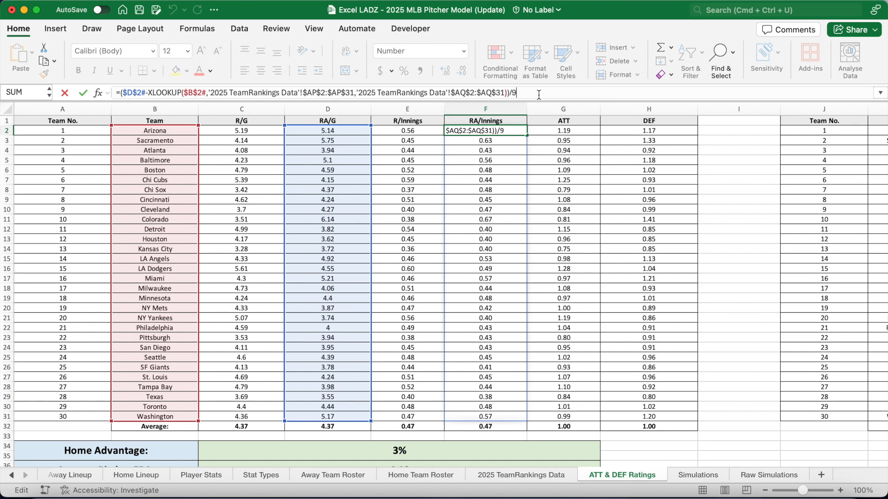
left_click(561, 129)
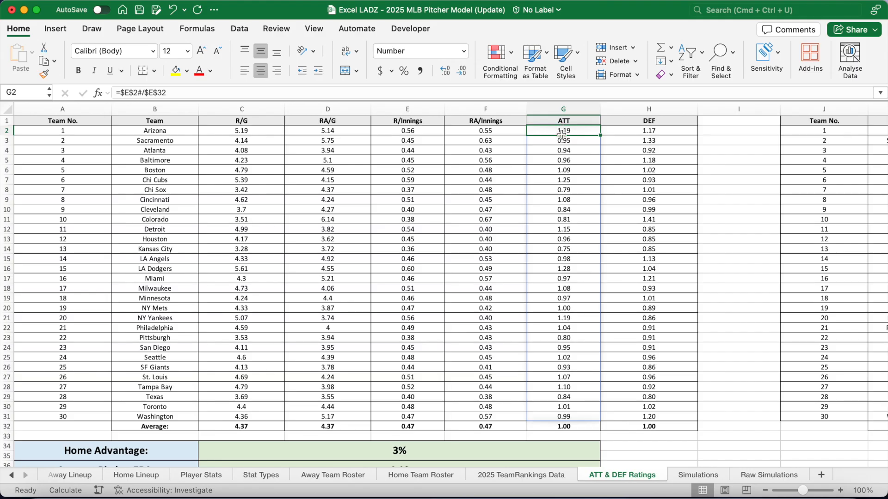
left_click(648, 131)
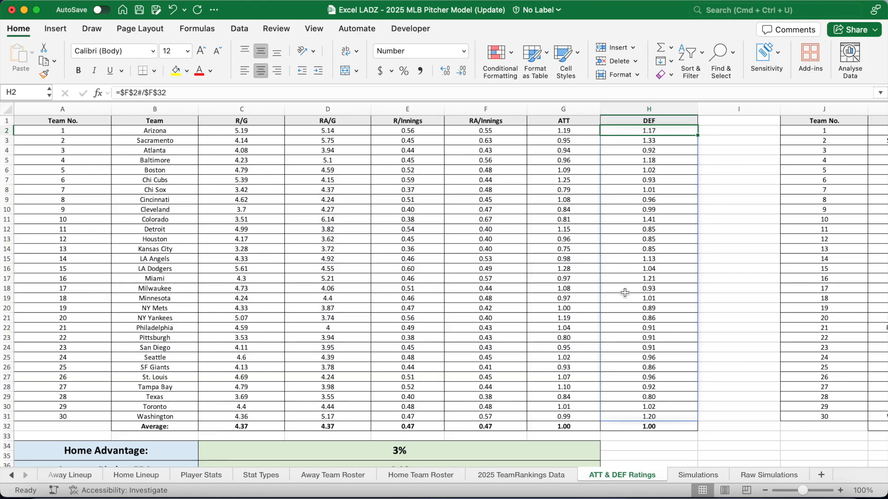
scroll(624, 289, "down", 5)
left_click(296, 351)
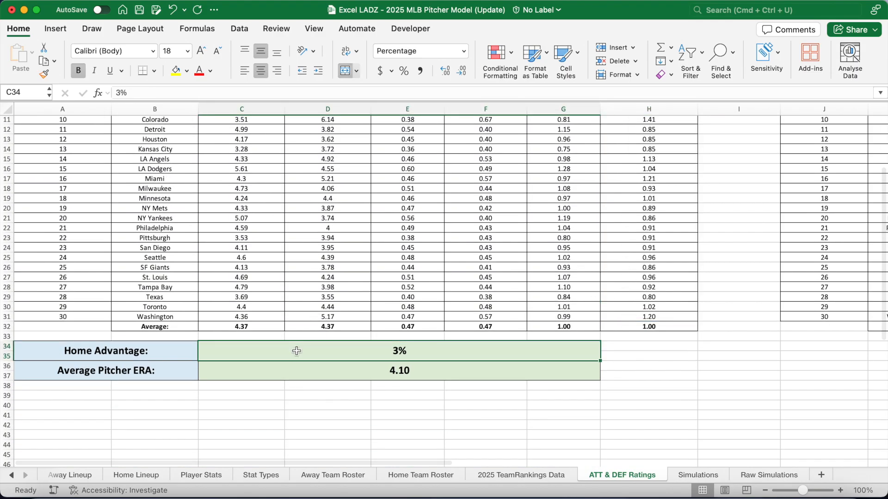
left_click(294, 372)
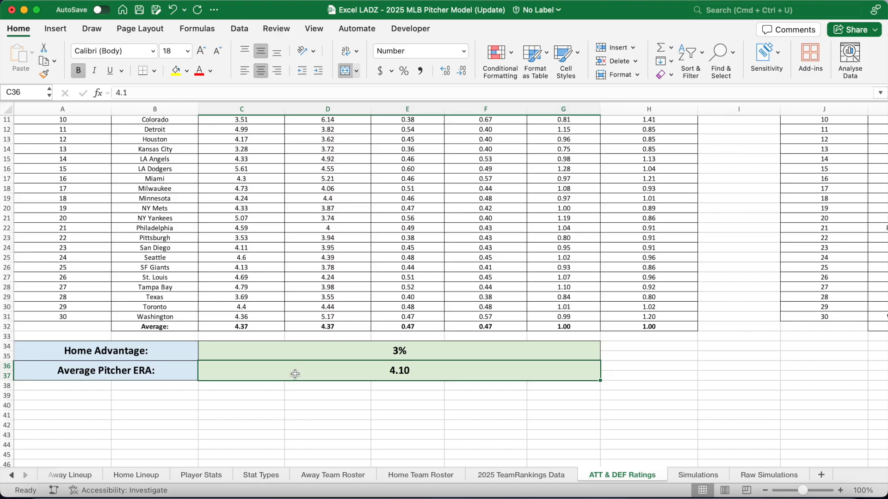
scroll(347, 279, "up", 5)
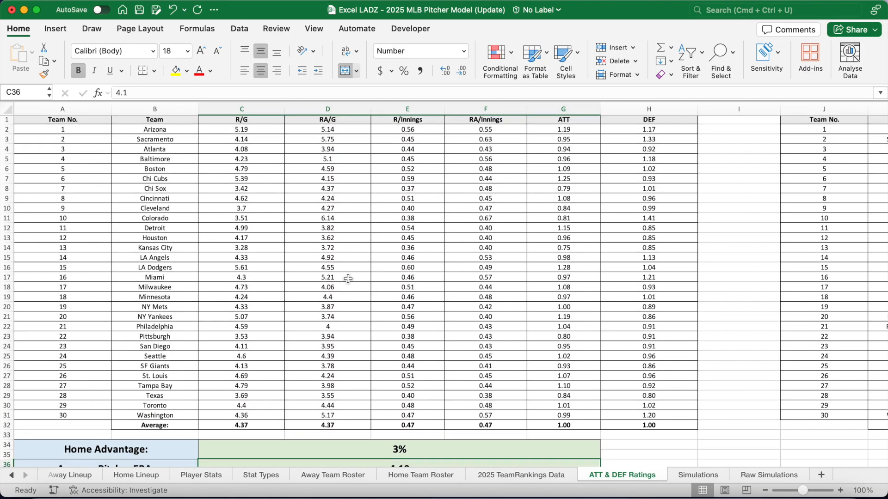
scroll(348, 279, "right", 5)
scroll(348, 279, "right", 8)
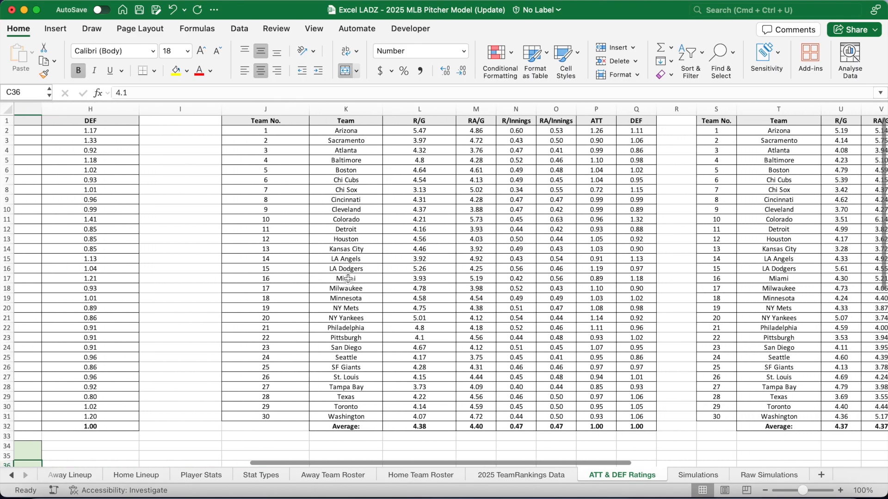
scroll(347, 278, "right", 3)
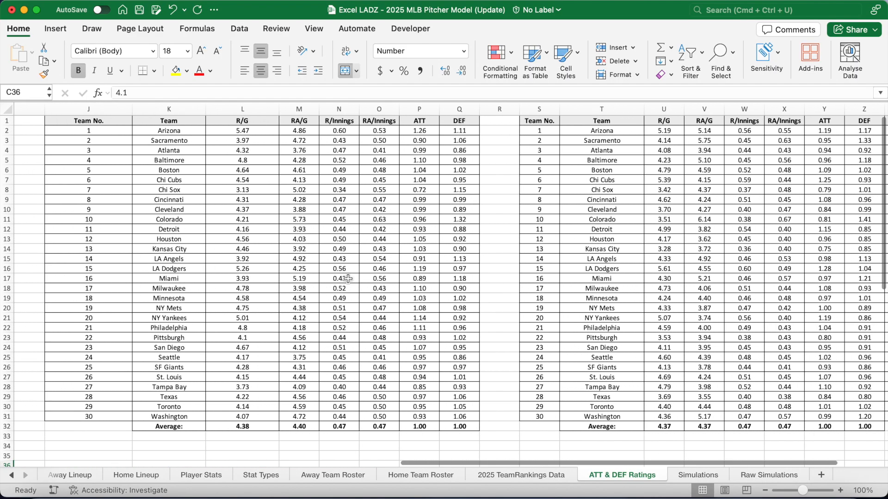
left_click(120, 132)
key("Down")
key("Down")
key("Down")
key("Down")
key("Down")
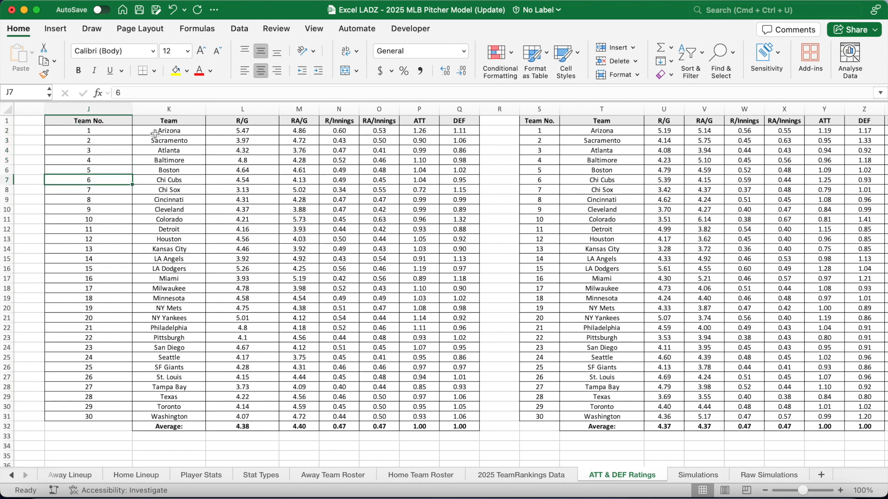
left_click(171, 130)
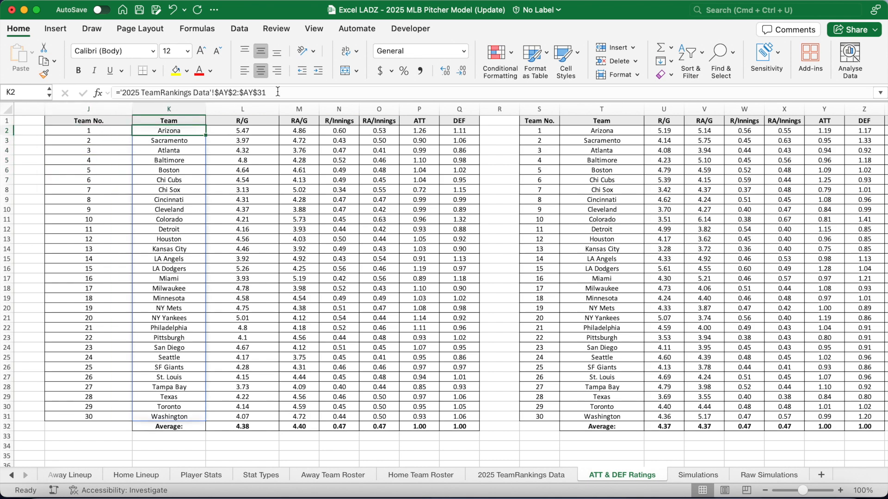
left_click(262, 130)
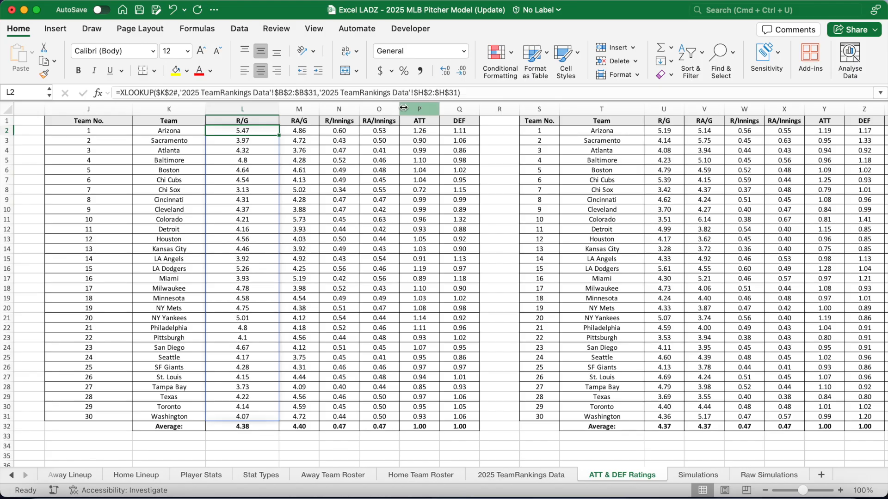
key("Right")
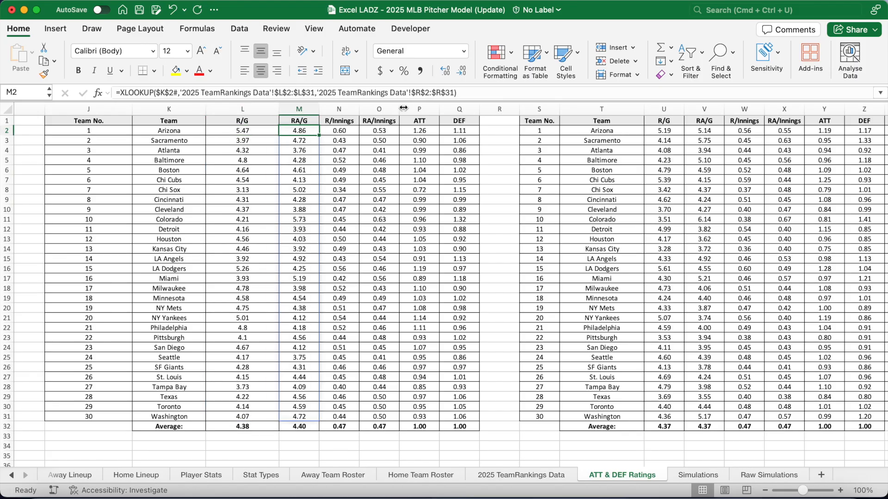
key("Right")
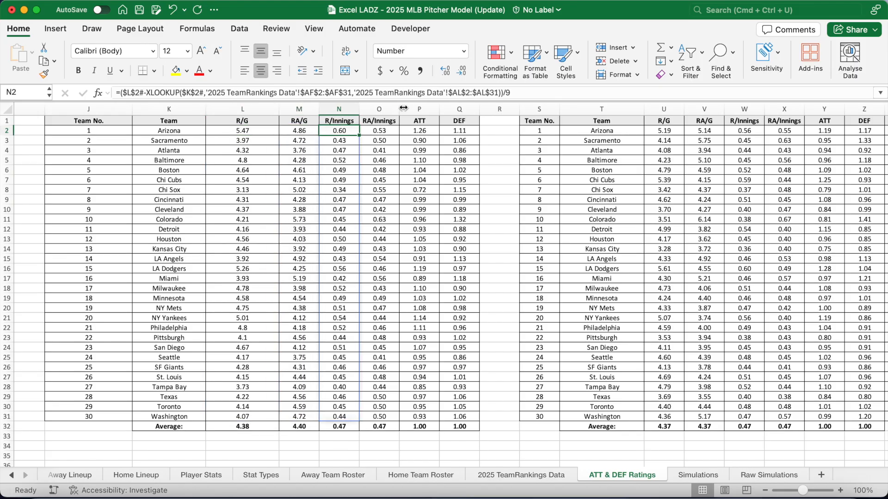
key("Right")
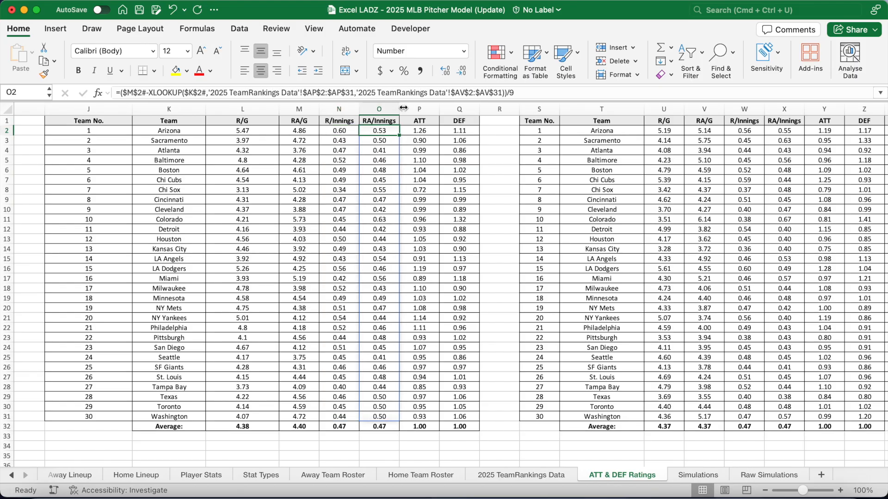
key("Right")
key("Right")
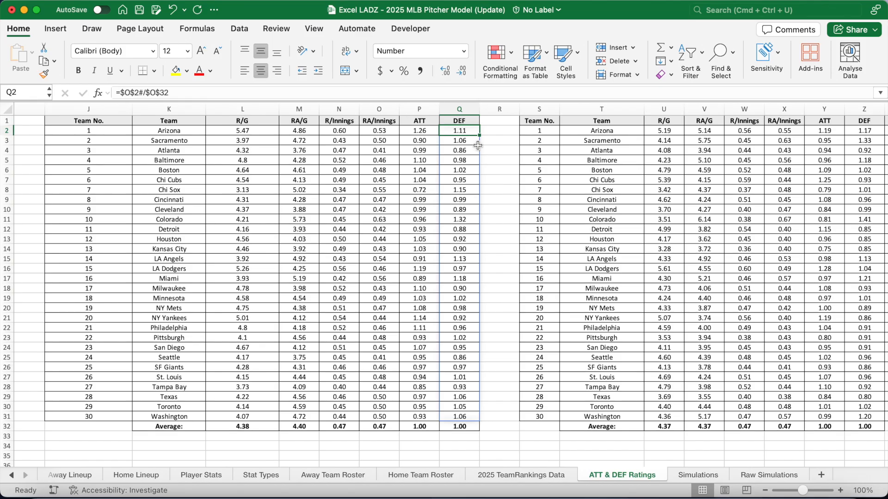
scroll(481, 175, "right", 5)
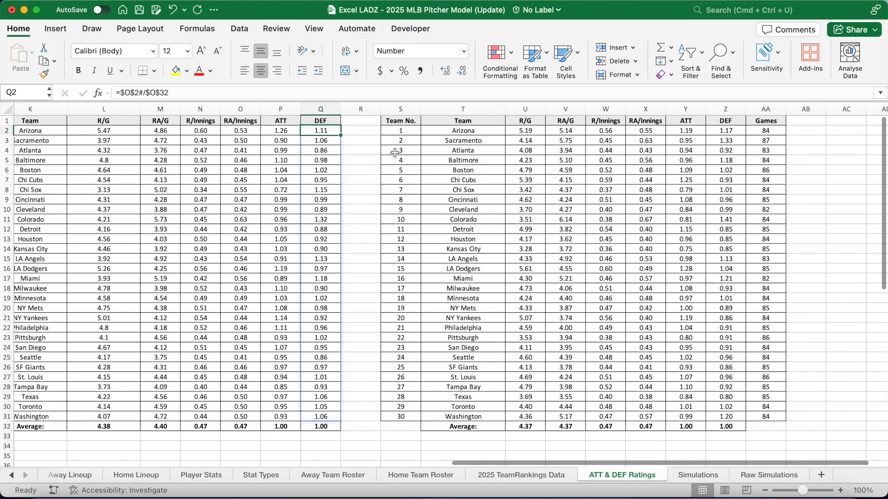
left_click_drag(400, 131, 401, 249)
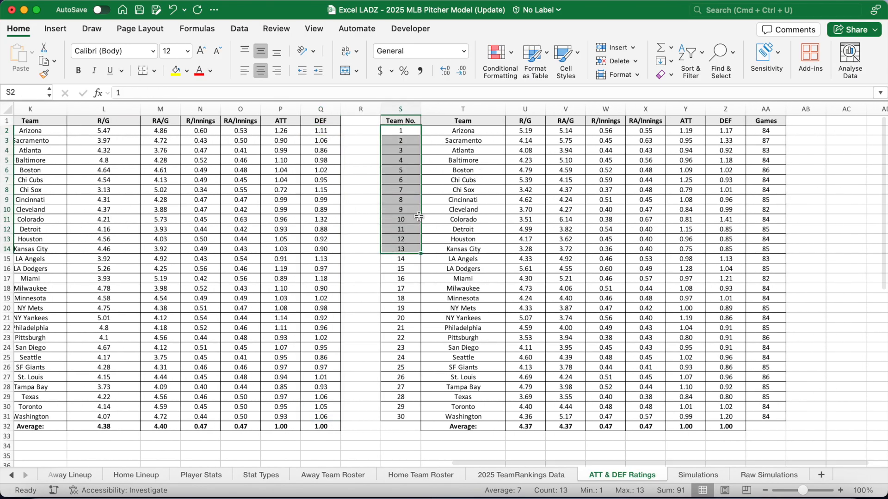
left_click(464, 127)
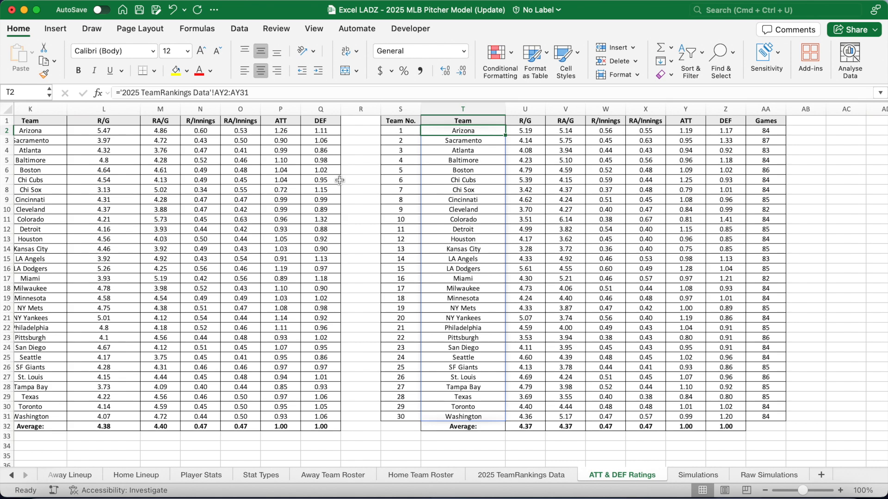
key("Right")
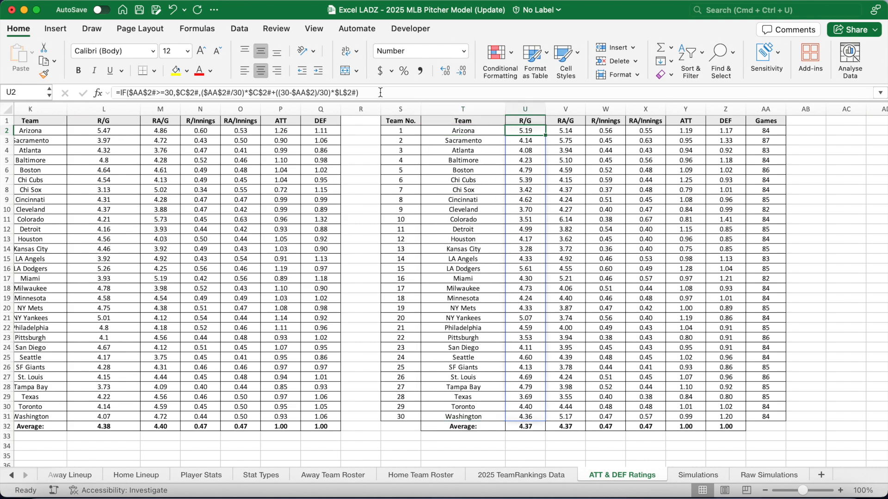
left_click(380, 92)
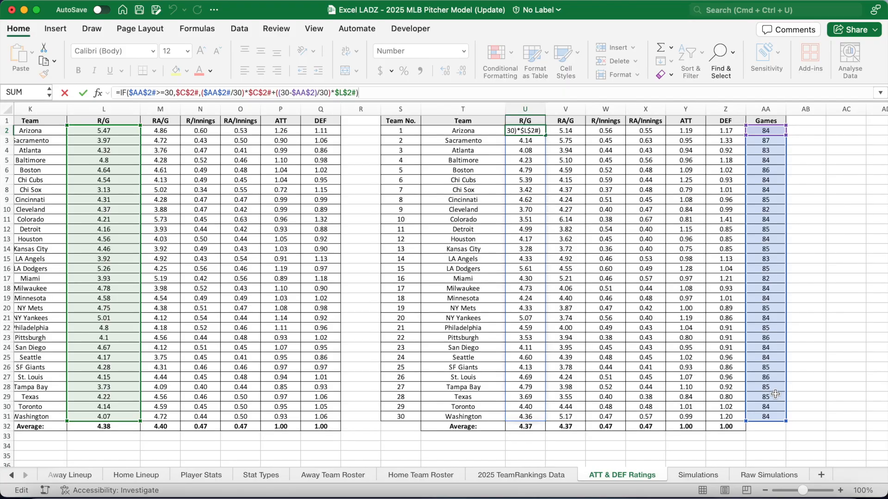
scroll(357, 222, "left", 3)
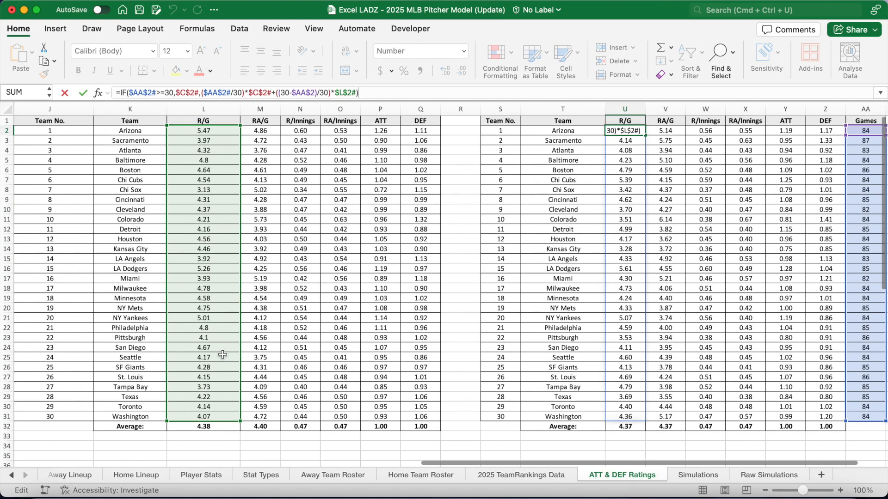
scroll(208, 159, "left", 10)
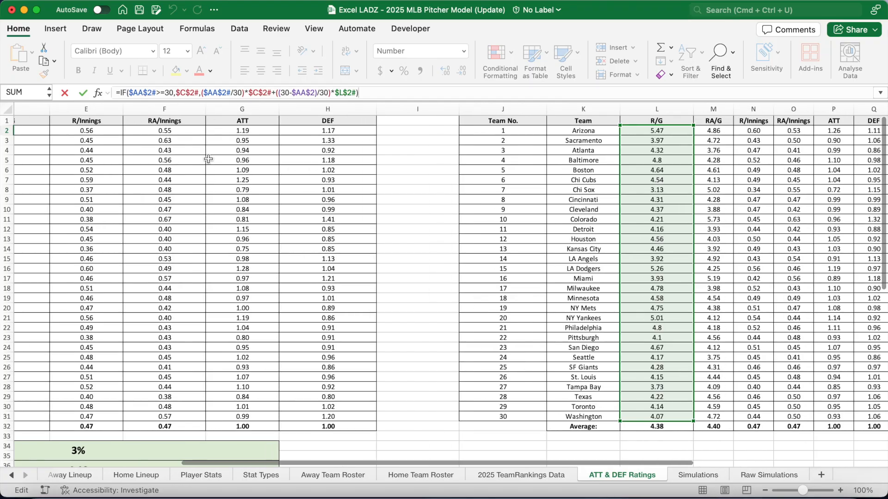
scroll(208, 159, "left", 6)
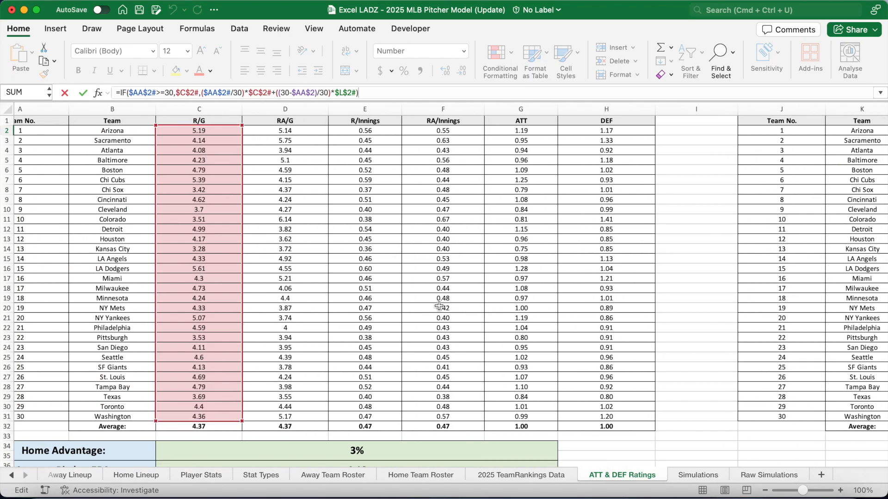
scroll(439, 306, "right", 14)
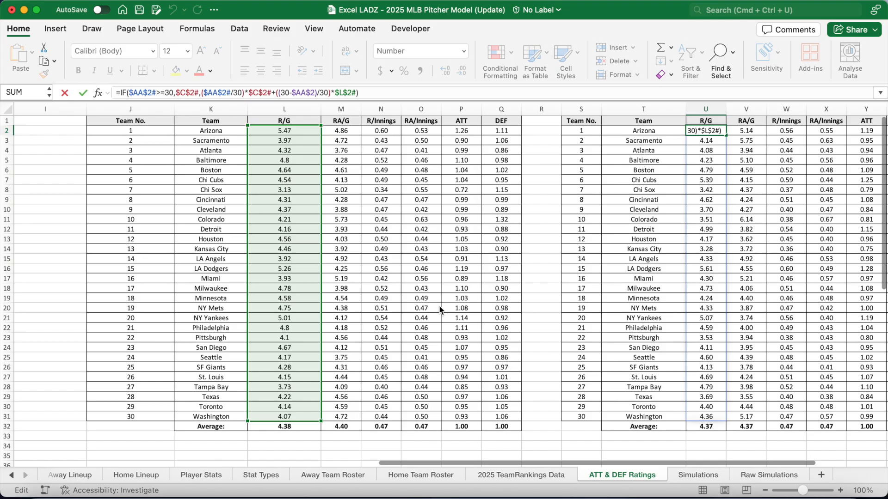
key("Return")
scroll(440, 305, "left", 8)
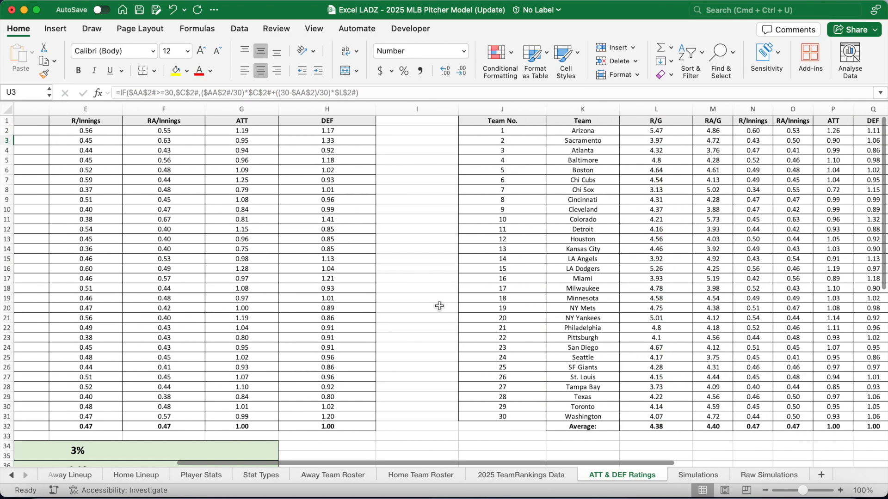
scroll(439, 305, "left", 6)
left_click_drag(151, 134, 162, 416)
left_click_drag(224, 135, 235, 419)
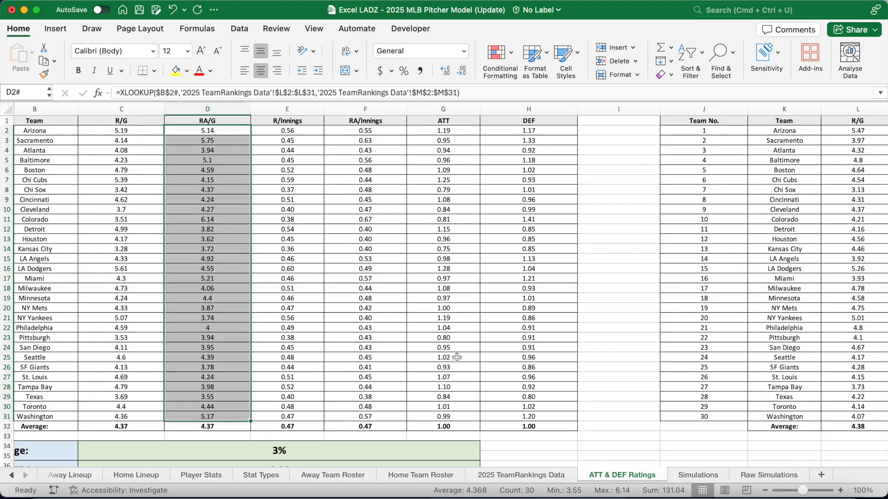
scroll(457, 358, "right", 10)
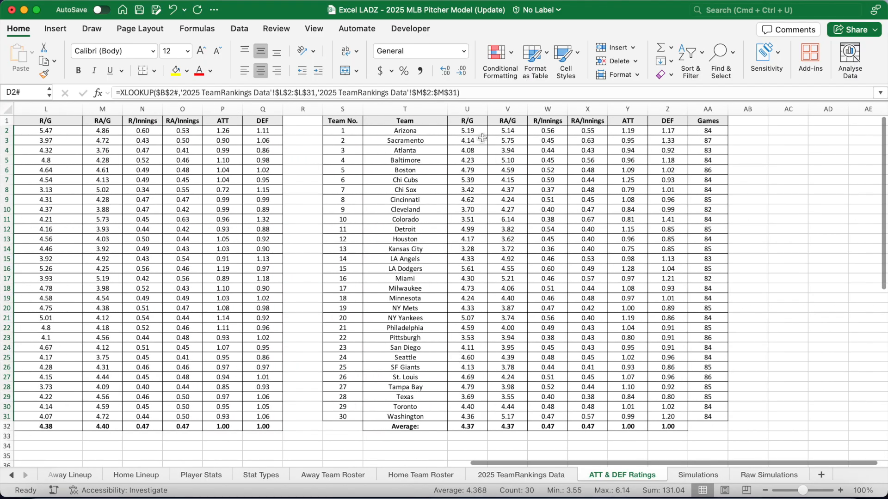
left_click(491, 131)
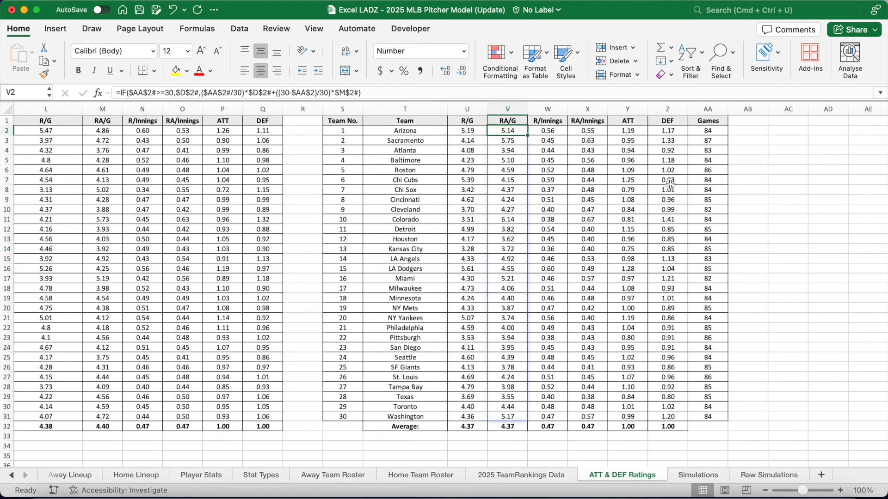
key("Right")
key("Right")
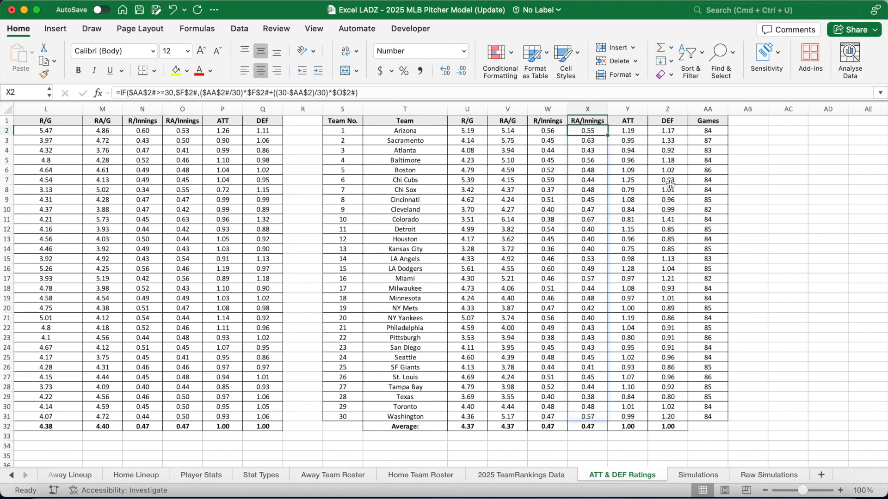
key("Right")
key("Right")
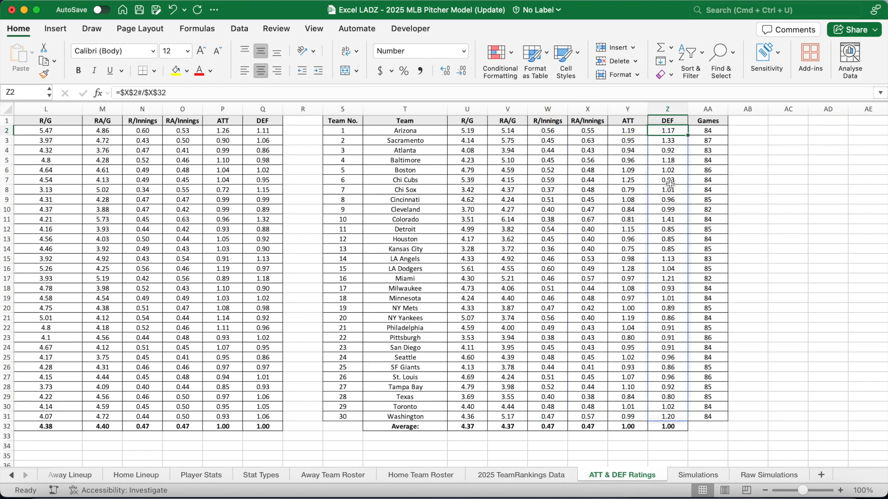
key("Right")
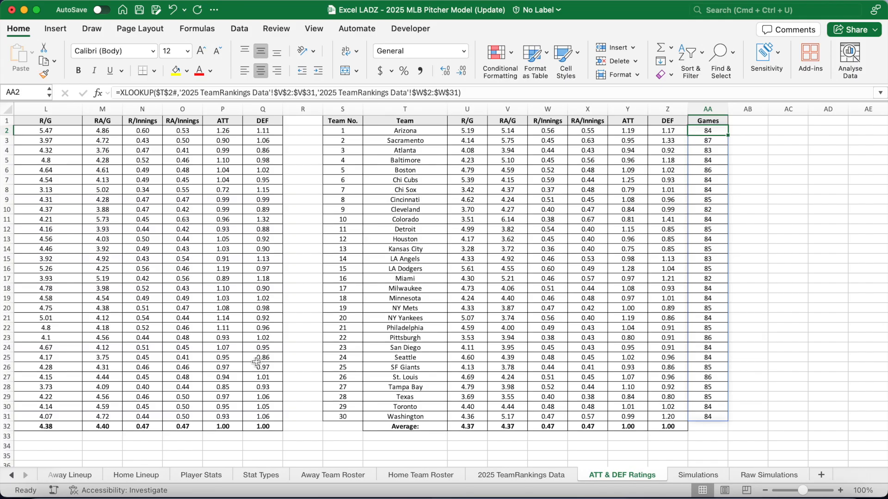
left_click_drag(11, 475, 12, 475)
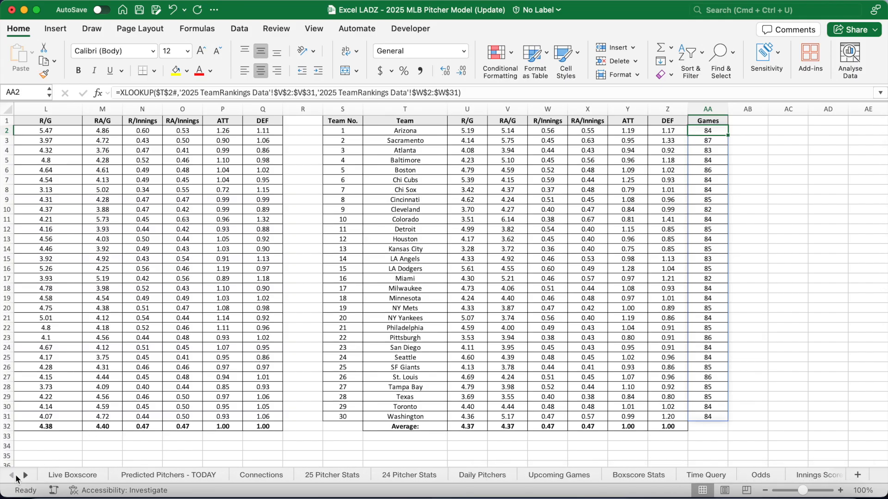
Return to the Live Boxscore dashboard and select the Angels @ Braves game cell E2
left_click(80, 474)
left_click(204, 139)
mouse_move(326, 134)
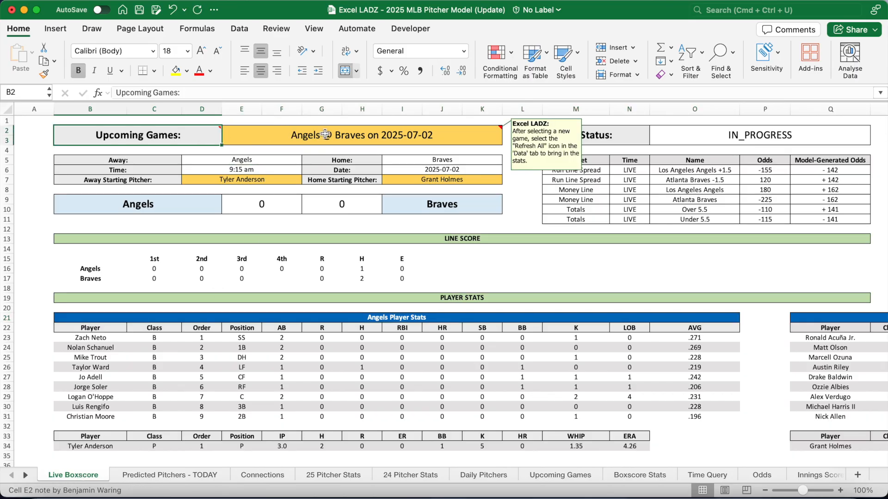
left_click(326, 134)
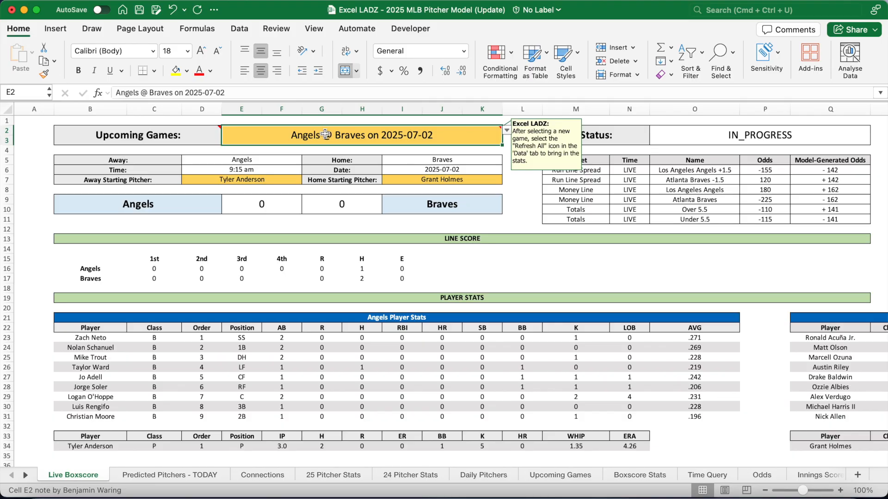
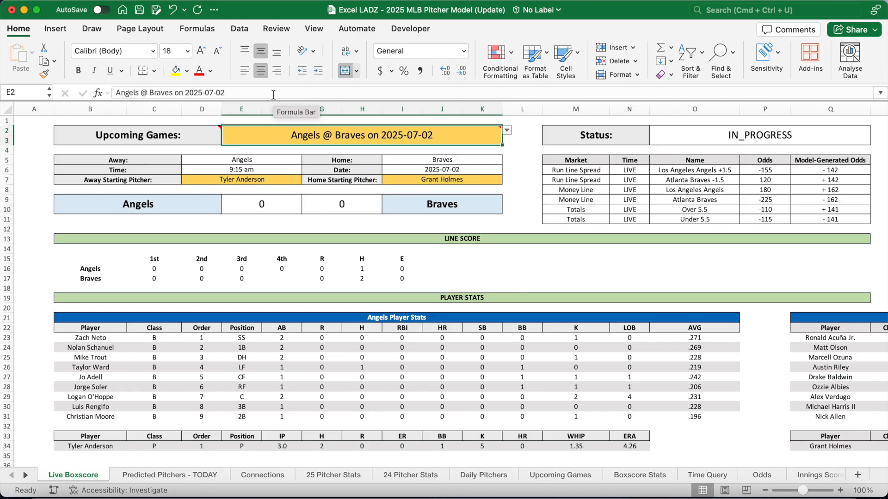
Review the game picker's data validation list source and close it unchanged
left_click(237, 28)
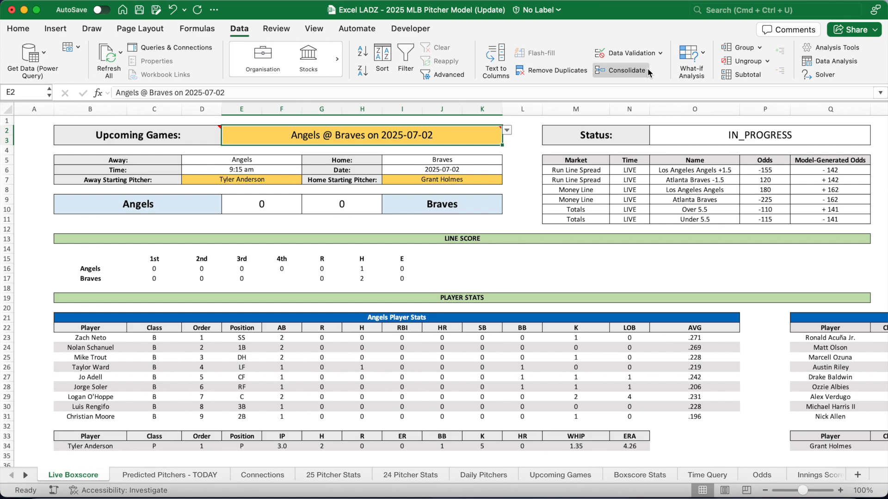
left_click(635, 54)
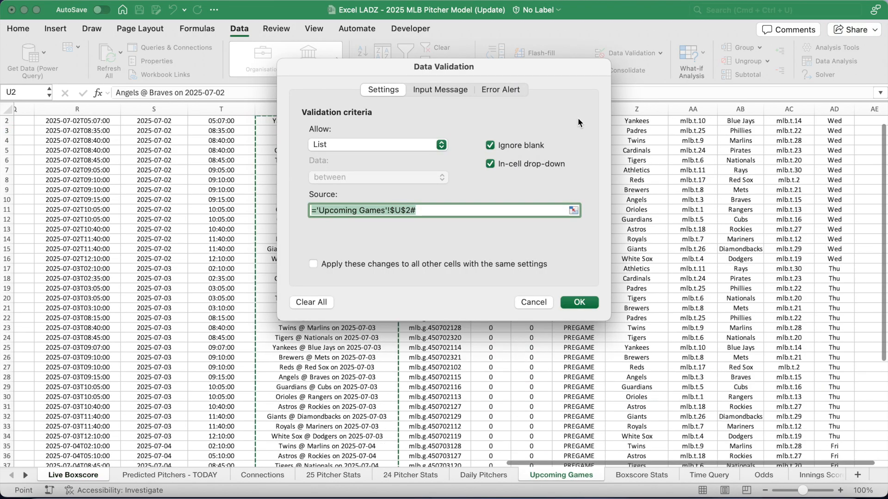
left_click(434, 210)
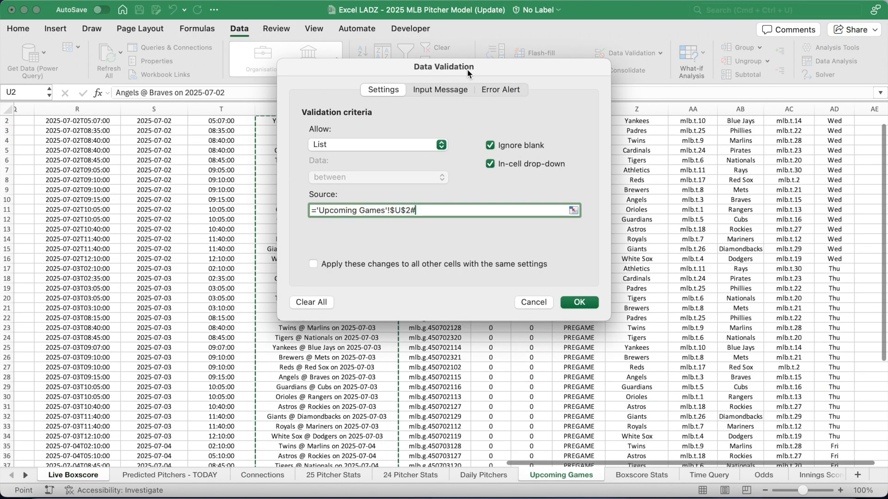
left_click_drag(469, 72, 702, 194)
scroll(390, 220, "up", 1)
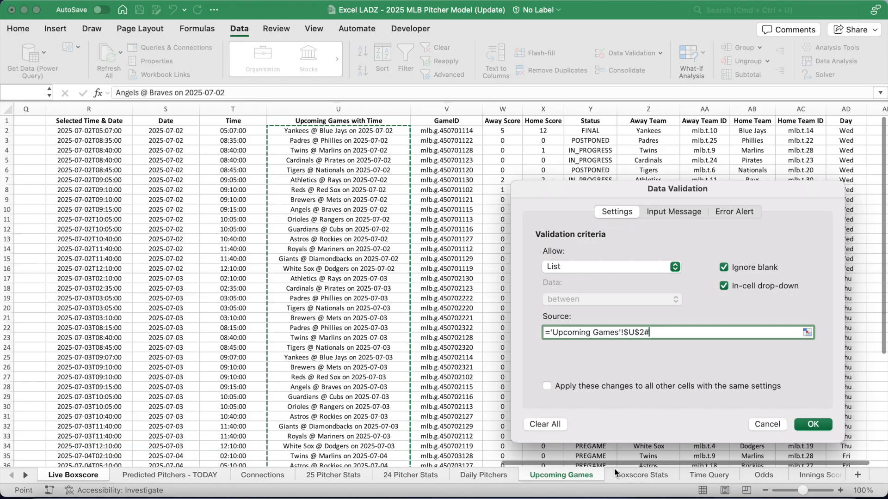
left_click(821, 429)
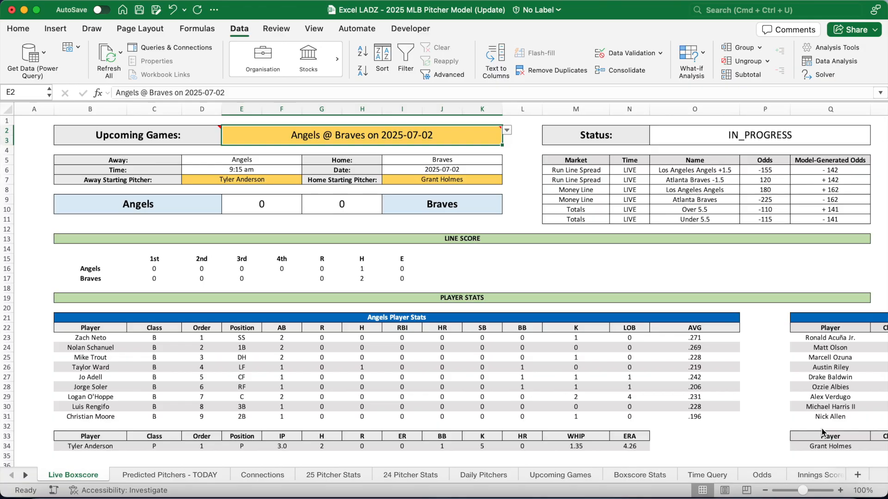
Re-enter the D5 away-team formula so the odds recalculate to ±133, ±176 and ±152
left_click(265, 160)
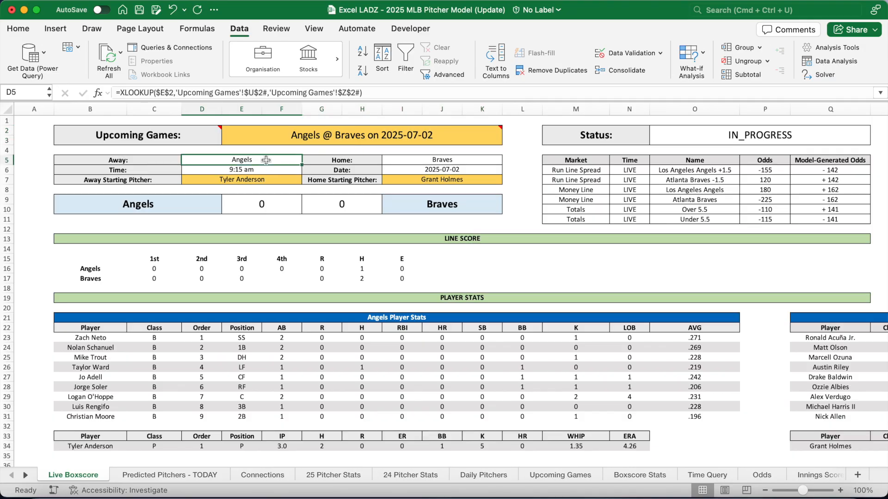
left_click(384, 92)
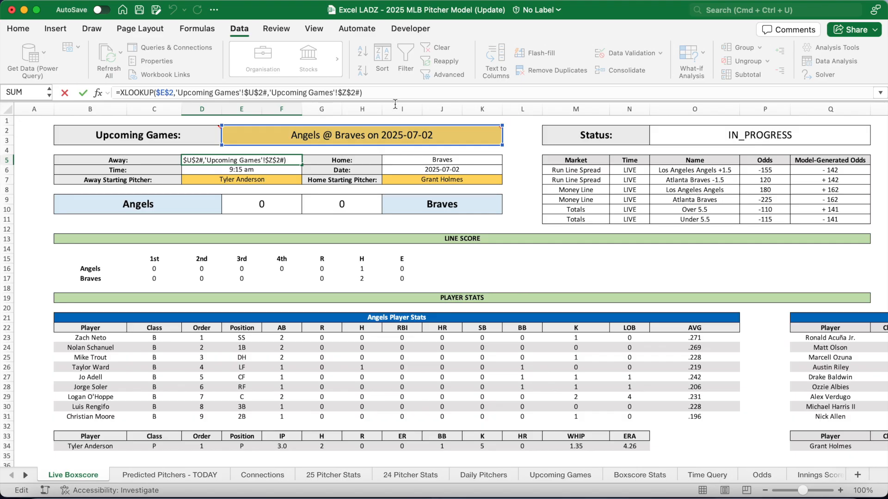
key("Return")
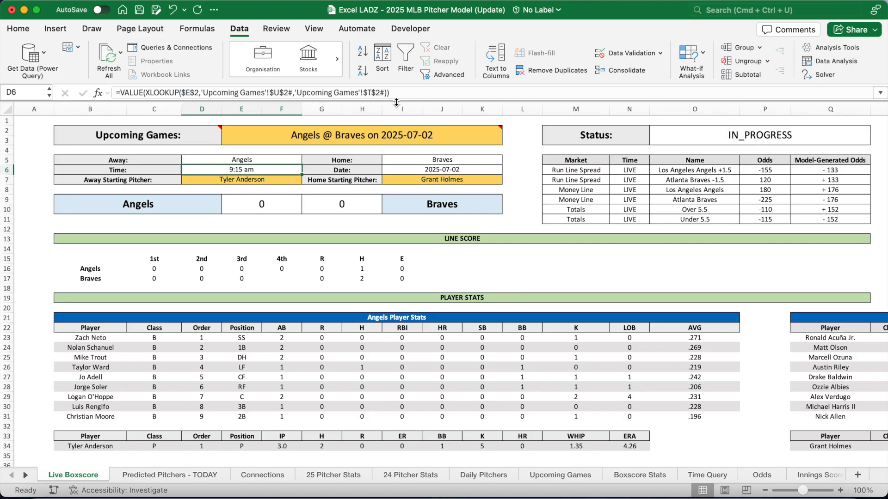
Check the home team, game date, starting pitchers, row 9 team names and score lookup formulas
left_click(415, 162)
key("Down")
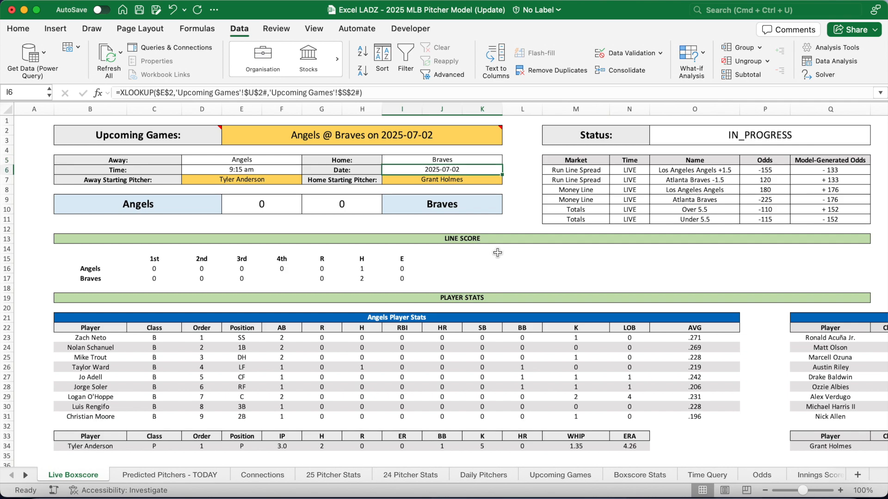
left_click(274, 177)
left_click(442, 182)
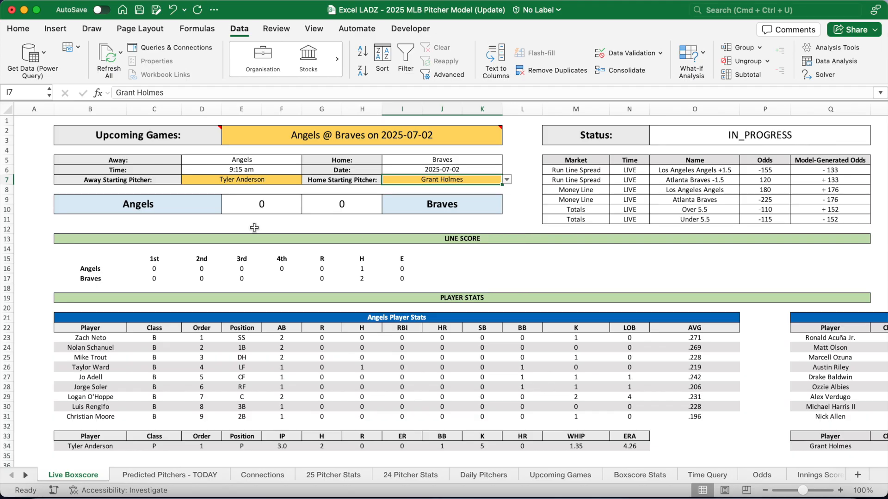
left_click(182, 207)
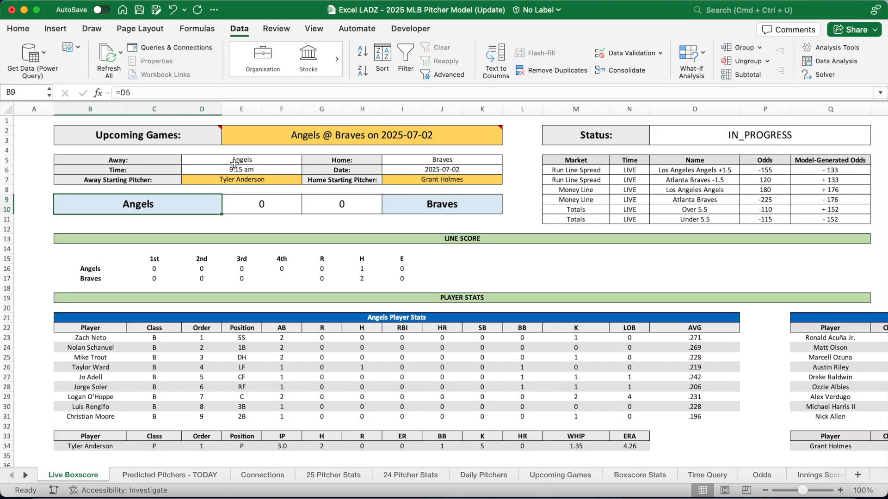
left_click(422, 206)
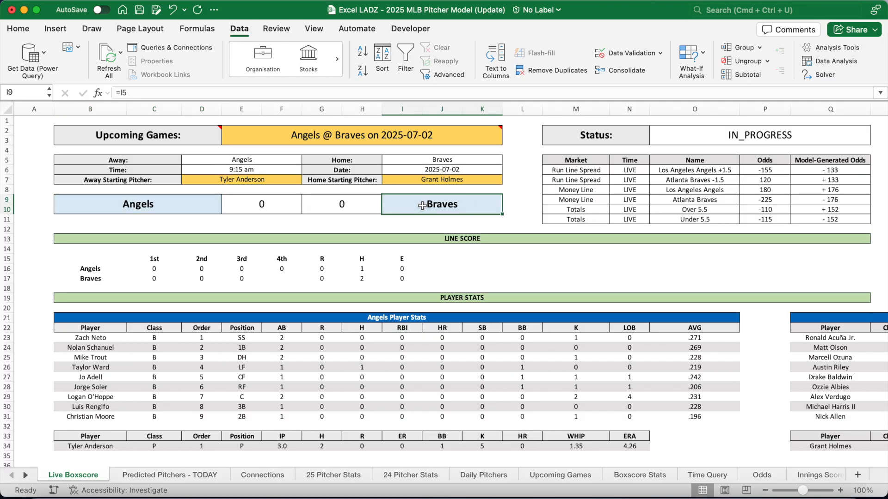
left_click(257, 207)
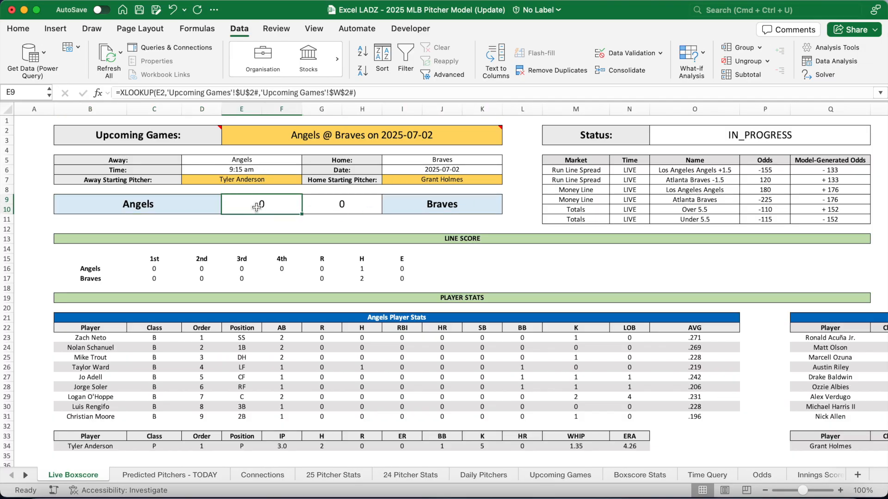
left_click(341, 210)
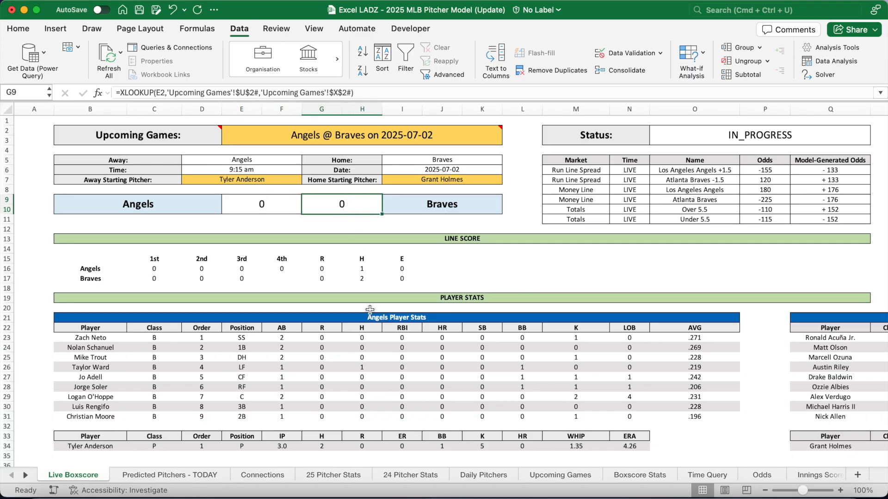
scroll(370, 311, "right", 1)
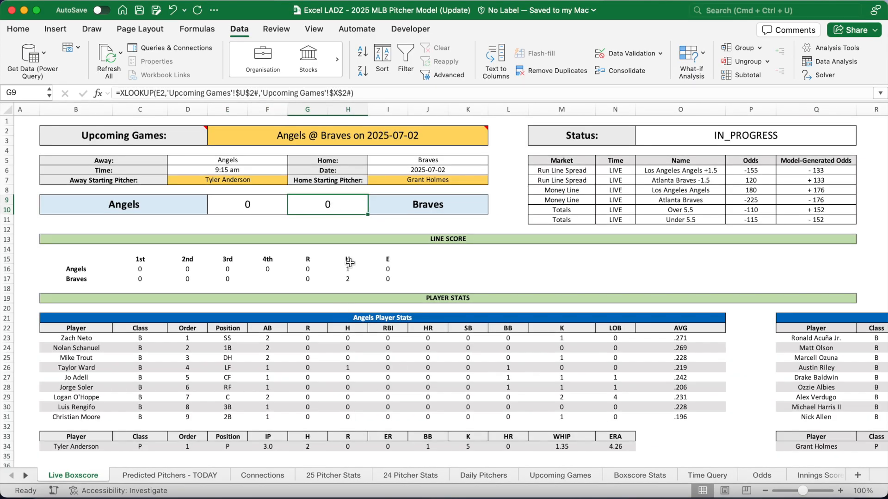
Inspect the line score labels and re-enter the C15 inning headers formula
left_click(339, 238)
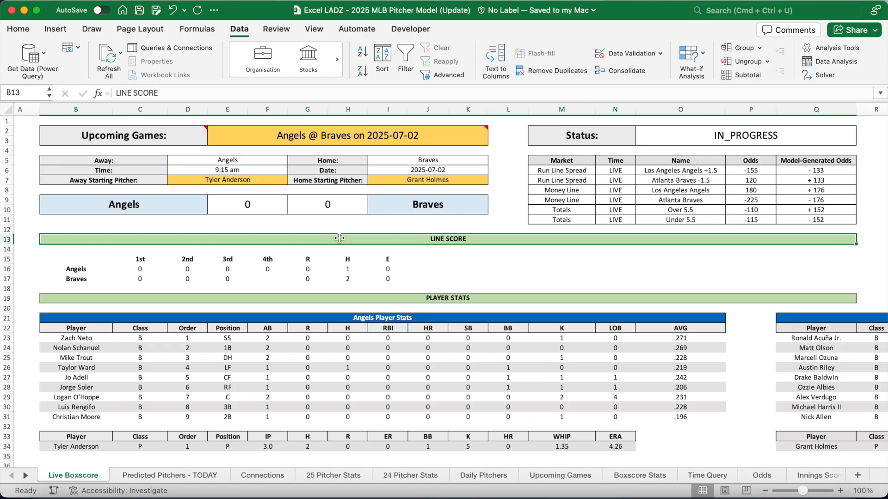
left_click(98, 269)
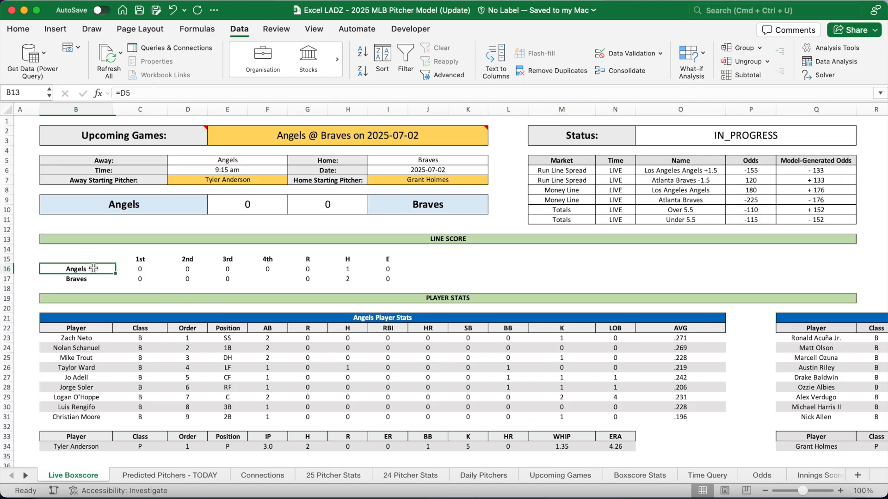
left_click(92, 282)
left_click(140, 259)
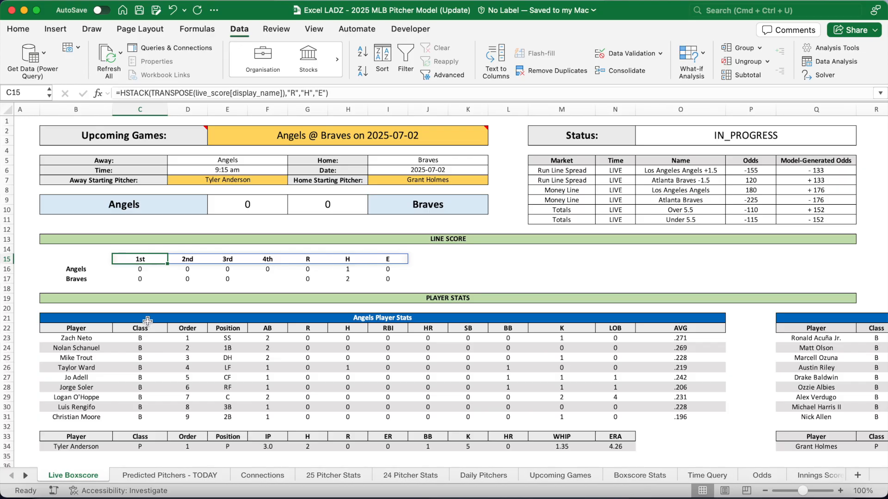
left_click_drag(229, 94, 195, 94)
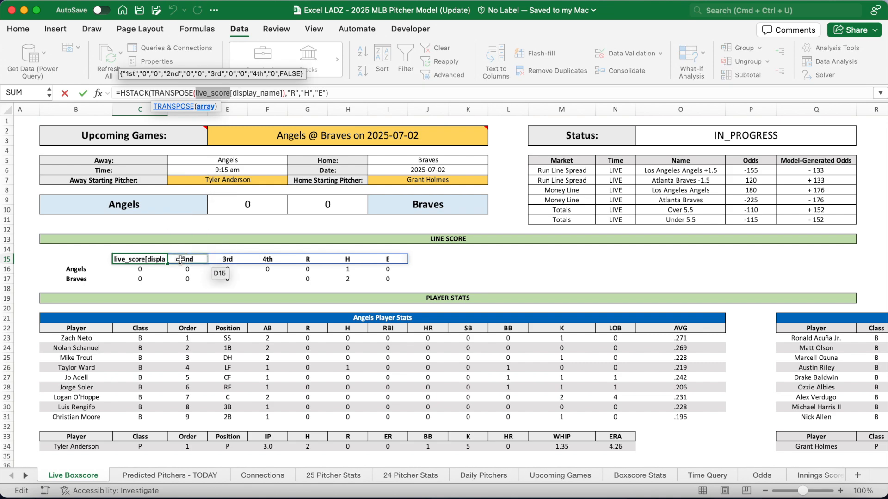
key("Return")
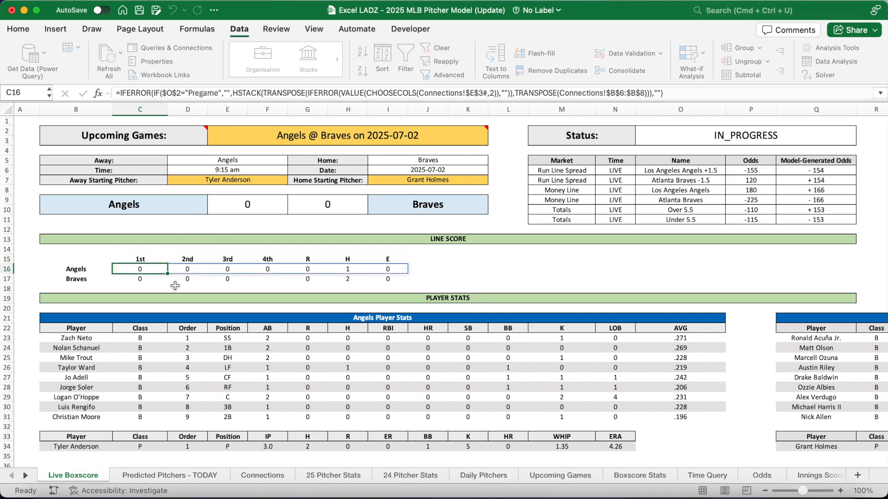
Look over the innings score table on the Innings Score sheet, then return to Live Boxscore
left_click(27, 477)
left_click(26, 477)
left_click(26, 477)
left_click(26, 477)
left_click(26, 477)
left_click(255, 475)
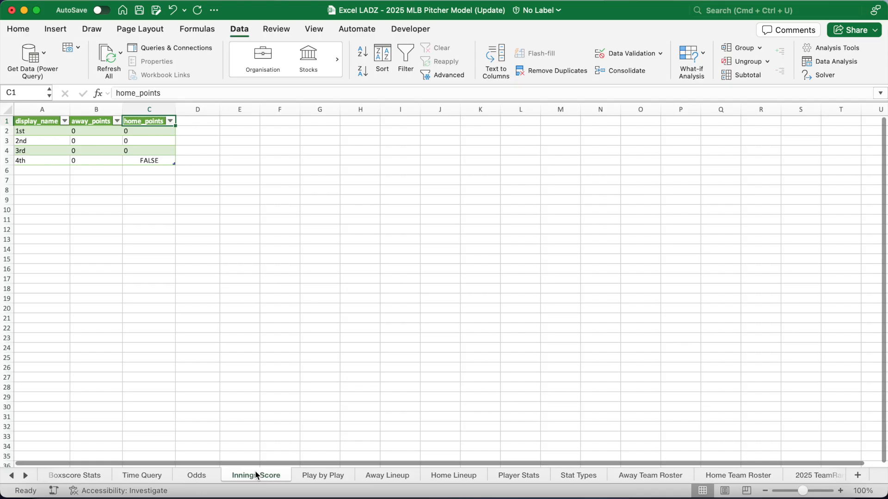
left_click_drag(39, 121, 149, 161)
left_click(11, 476)
left_click(11, 476)
left_click(67, 477)
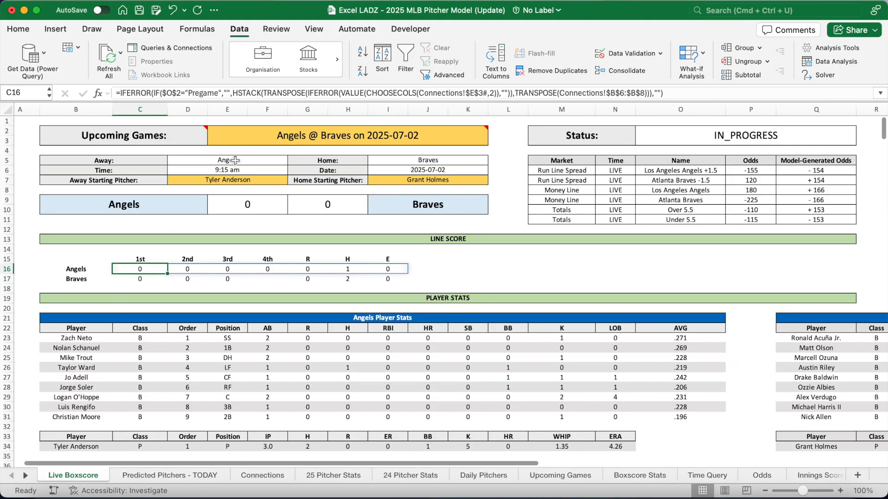
Re-enter the Angels line score formula in C16 to recalculate odds, then bring up Connections
left_click_drag(151, 269, 389, 269)
left_click_drag(139, 279, 391, 279)
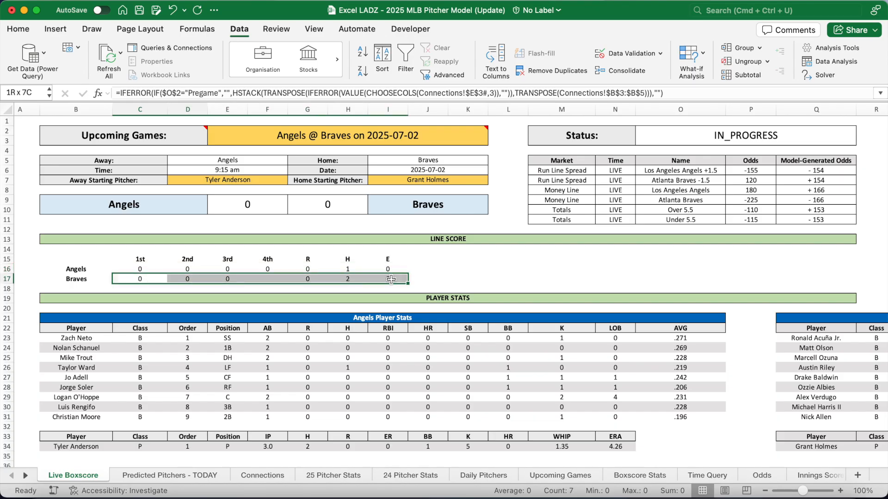
left_click(153, 269)
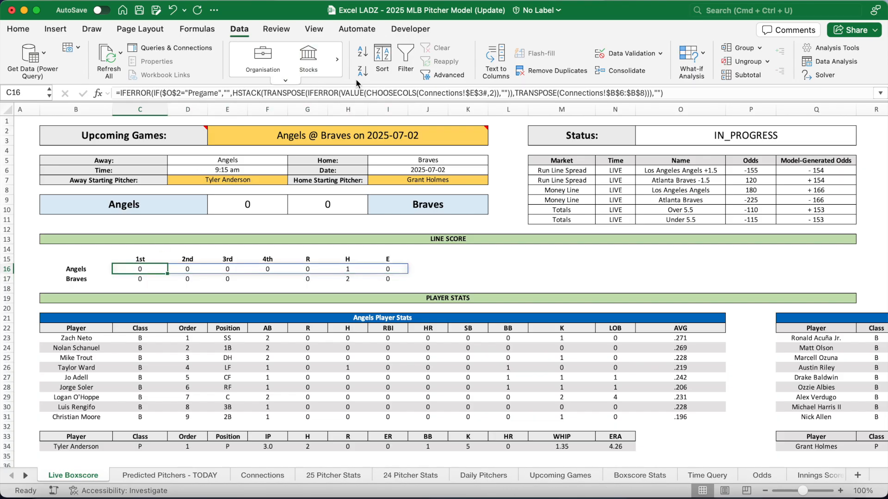
left_click_drag(419, 93, 466, 91)
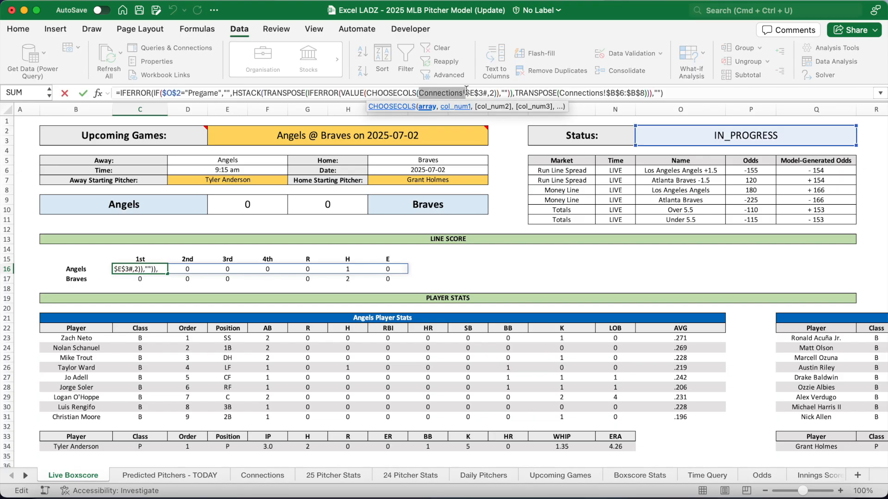
key("Return")
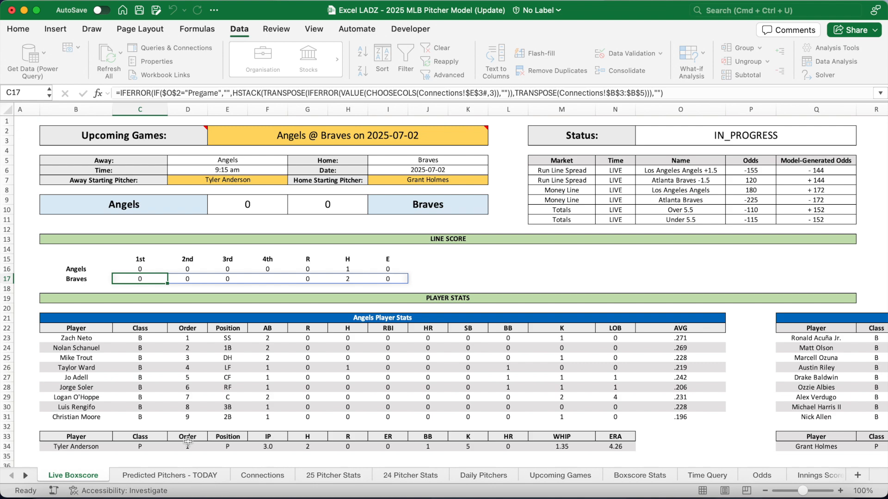
left_click(260, 475)
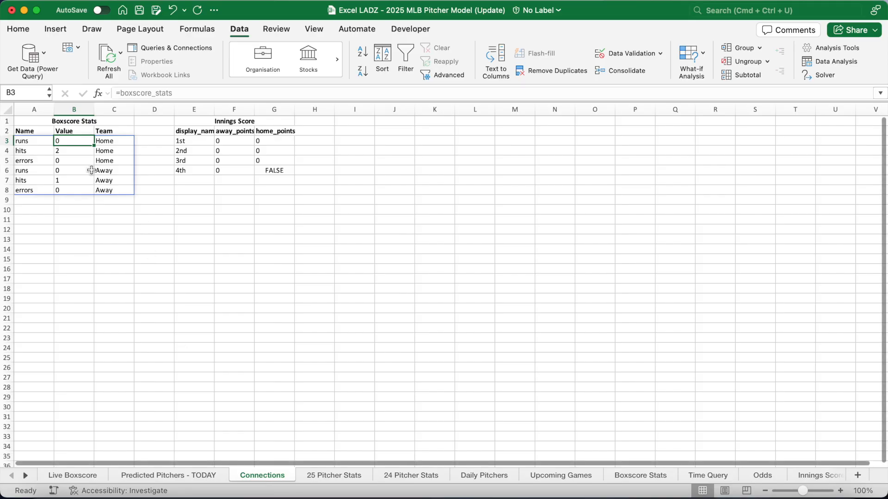
Inspect the Boxscore Stats stat names, column headers and title on Connections
left_click(37, 142)
left_click(29, 131)
left_click(69, 131)
left_click(108, 129)
left_click(108, 121)
Check the Innings Score headers and the 1st and 4th inning away and home points
left_click(196, 120)
left_click(205, 134)
left_click(233, 133)
left_click(273, 133)
left_click(190, 140)
left_click(224, 142)
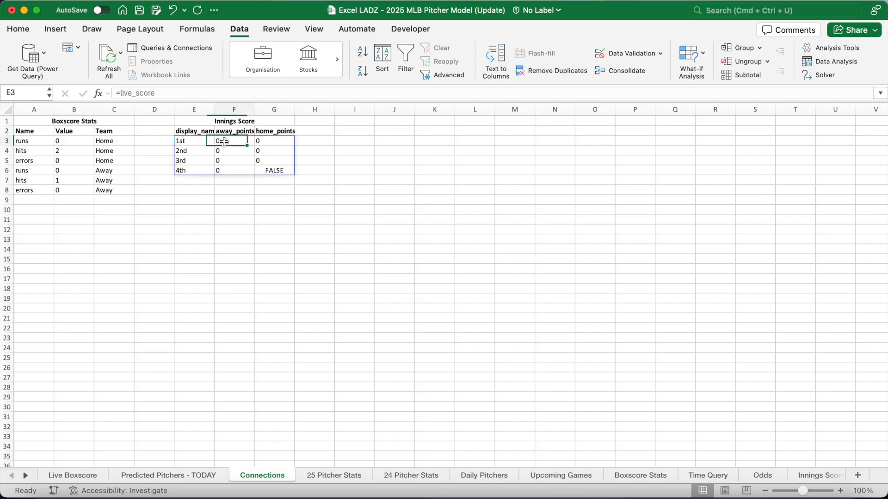
left_click(259, 141)
left_click(198, 147)
left_click(259, 150)
Review the Boxscore Stats values, including home hits in B3 and table A1:C7, then go back to Live Boxscore
left_click(33, 140)
left_click(71, 151)
left_click(70, 161)
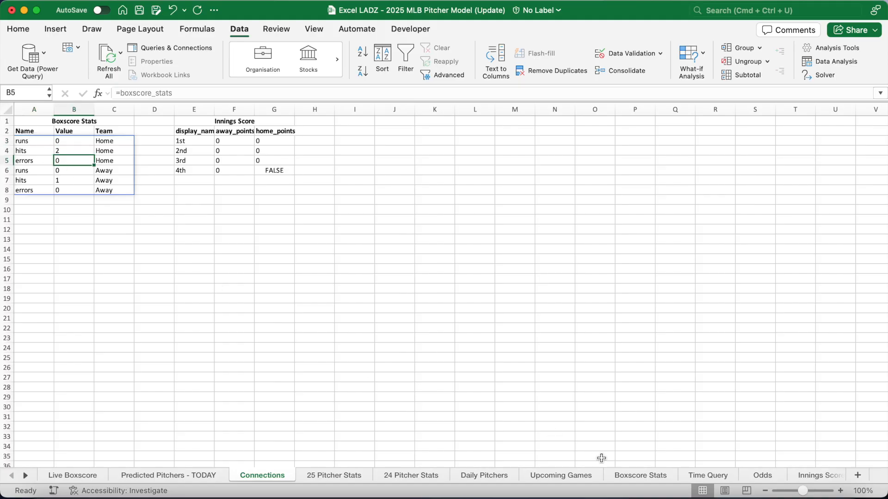
left_click(625, 476)
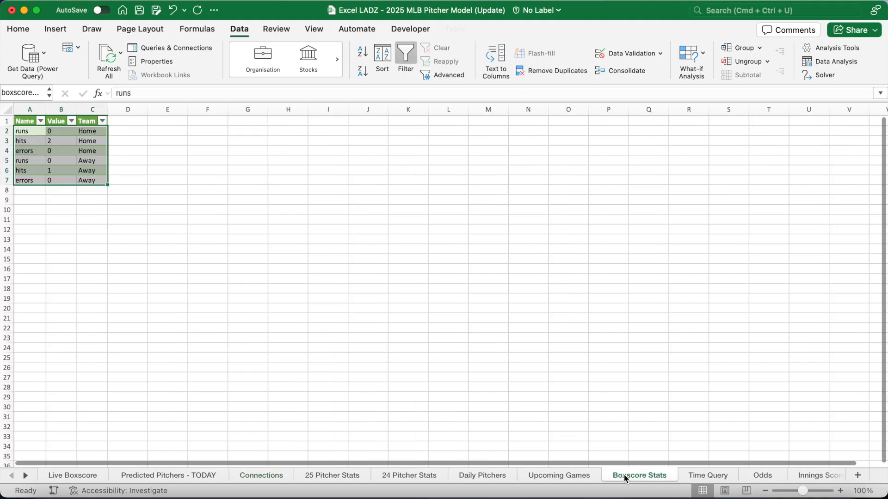
left_click(66, 142)
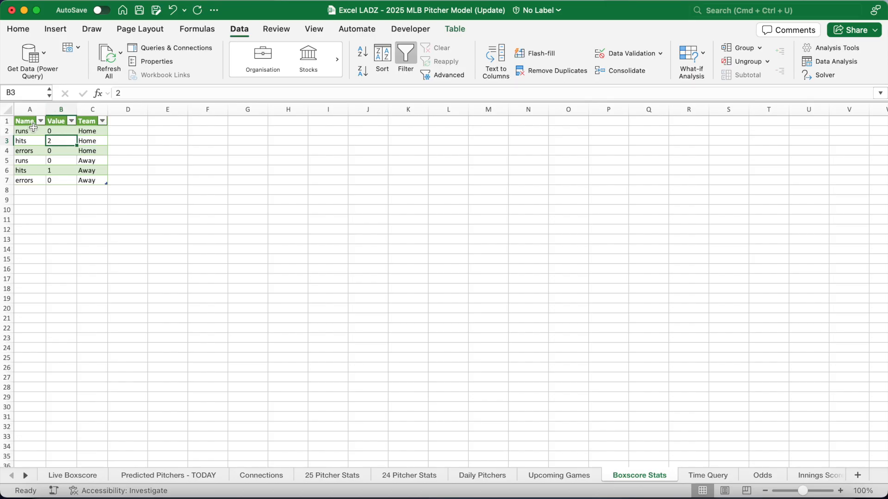
left_click_drag(31, 121, 91, 176)
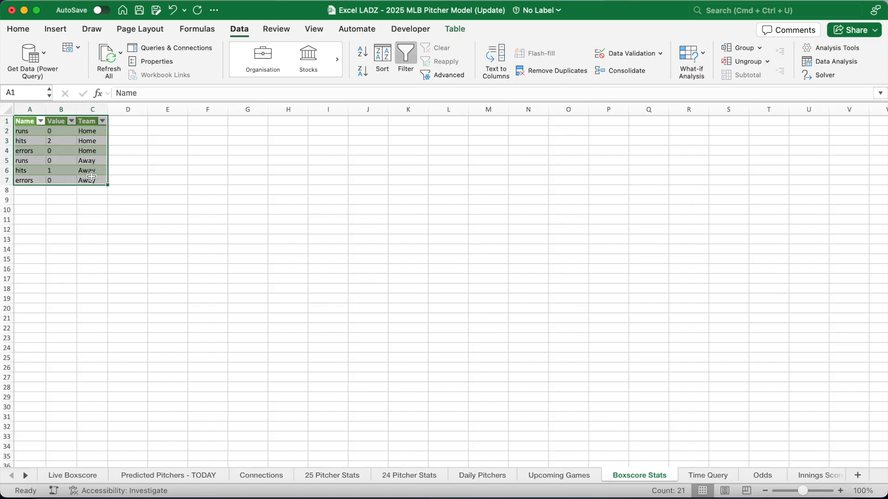
left_click(60, 476)
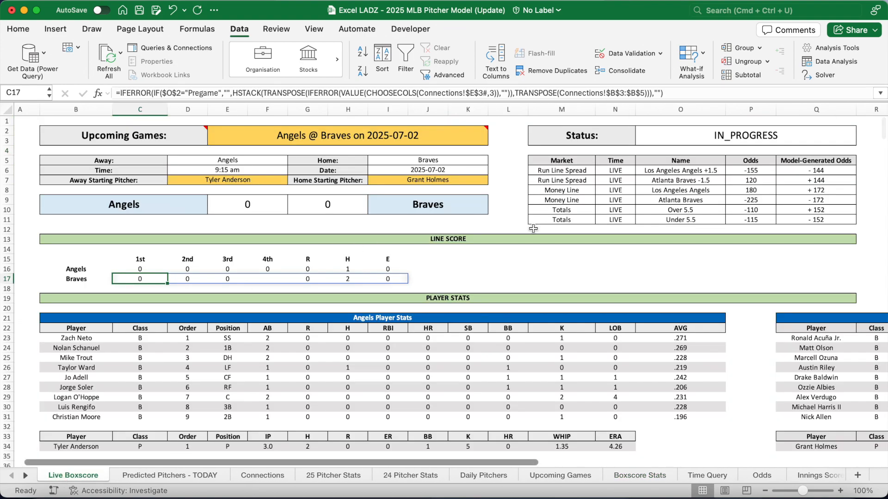
scroll(534, 232, "right", 6)
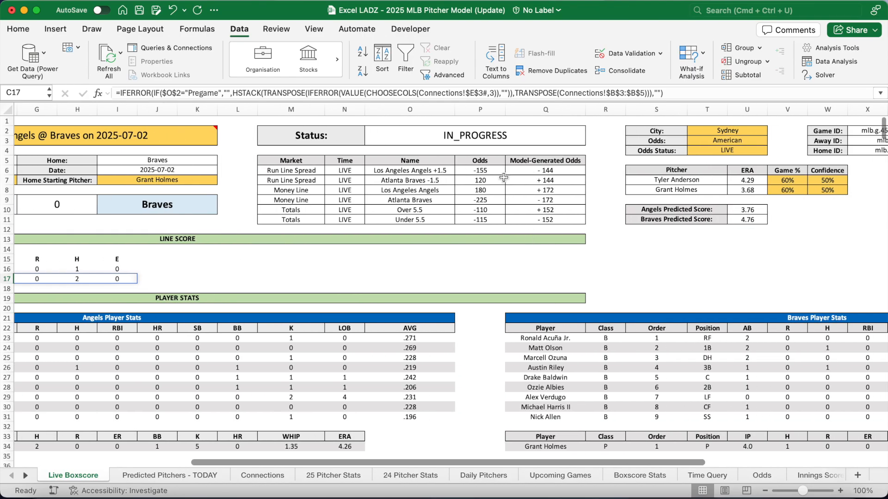
left_click(486, 170)
left_click_drag(509, 176, 542, 218)
left_click(598, 169)
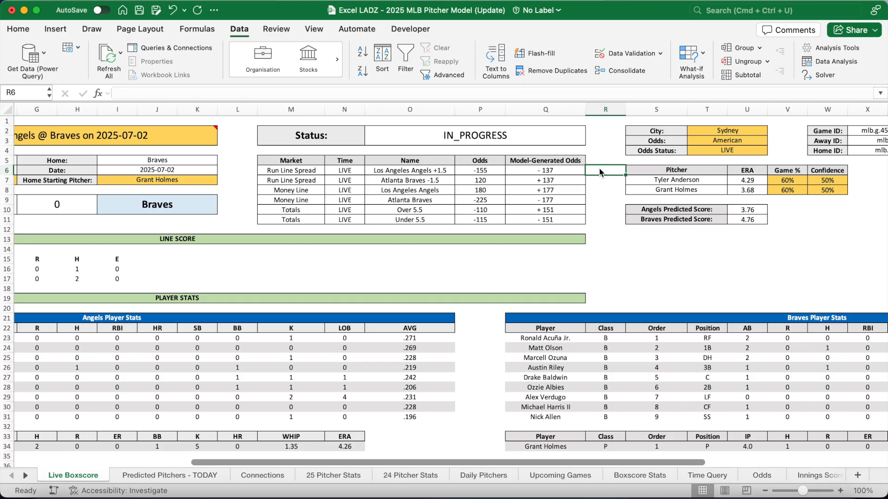
left_click_drag(546, 169, 547, 219)
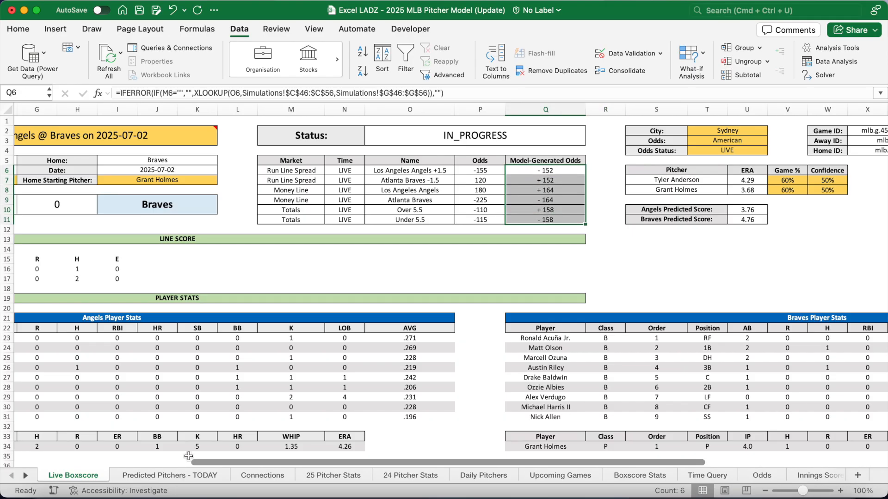
left_click(29, 475)
left_click(29, 475)
left_click(29, 475)
left_click(29, 475)
left_click(29, 475)
left_click(29, 475)
left_click(28, 475)
left_click(28, 475)
left_click(29, 475)
left_click(28, 475)
left_click(29, 475)
left_click(29, 474)
left_click(28, 475)
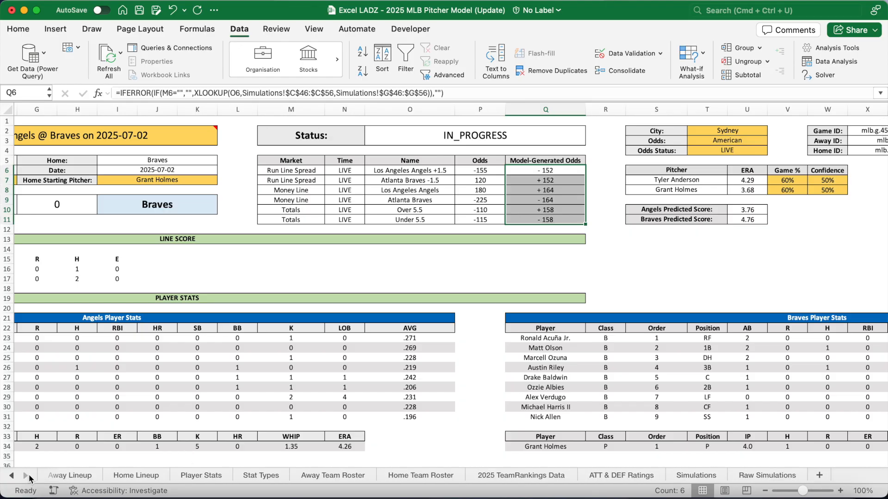
left_click(702, 476)
scroll(610, 331, "up", 10)
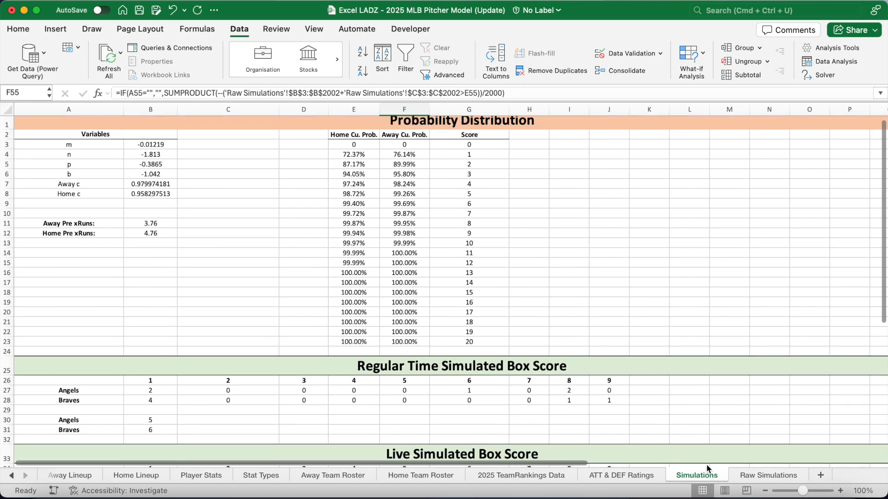
left_click(747, 475)
left_click(36, 142)
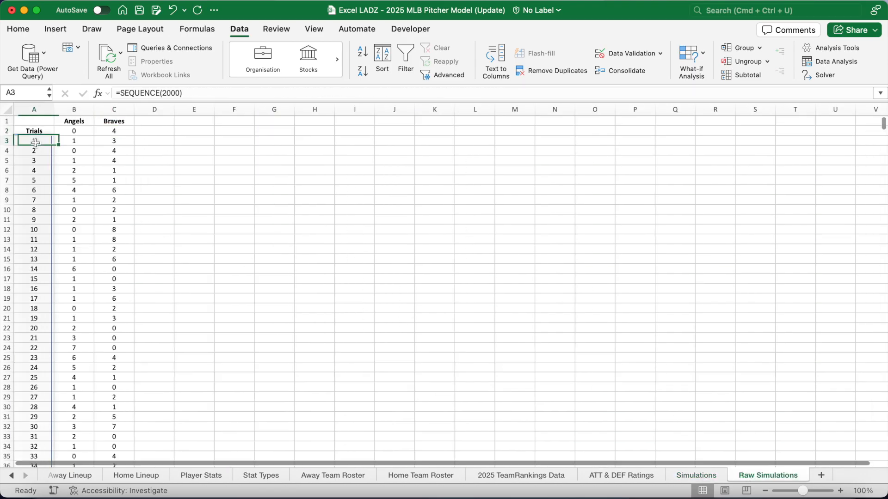
key("ctrl+shift+Down")
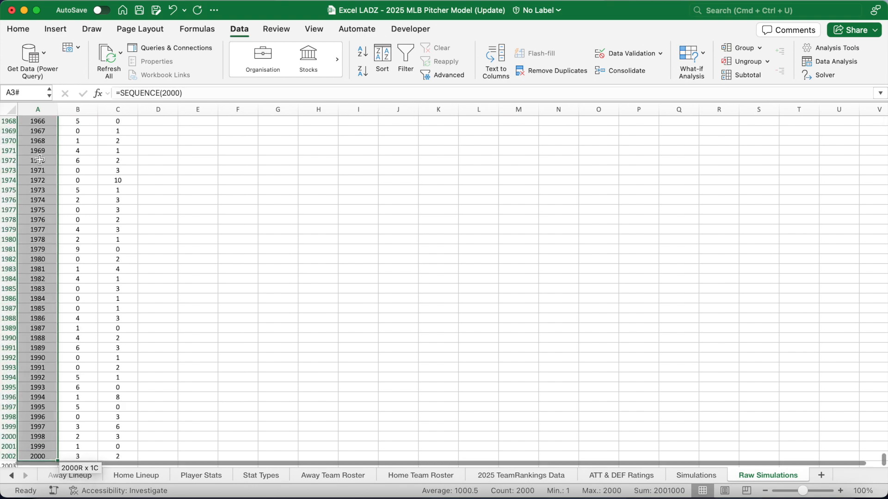
left_click(42, 386)
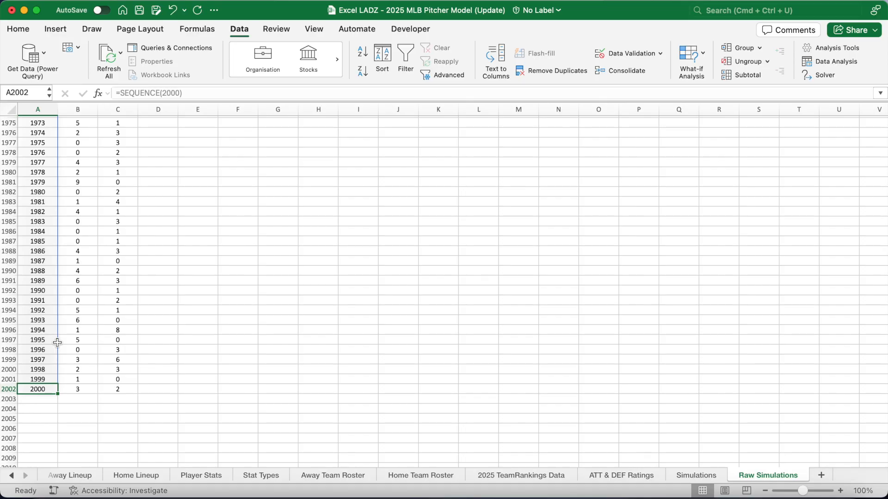
key("ctrl+shift+Up")
left_click(99, 132)
scroll(100, 135, "up", 1)
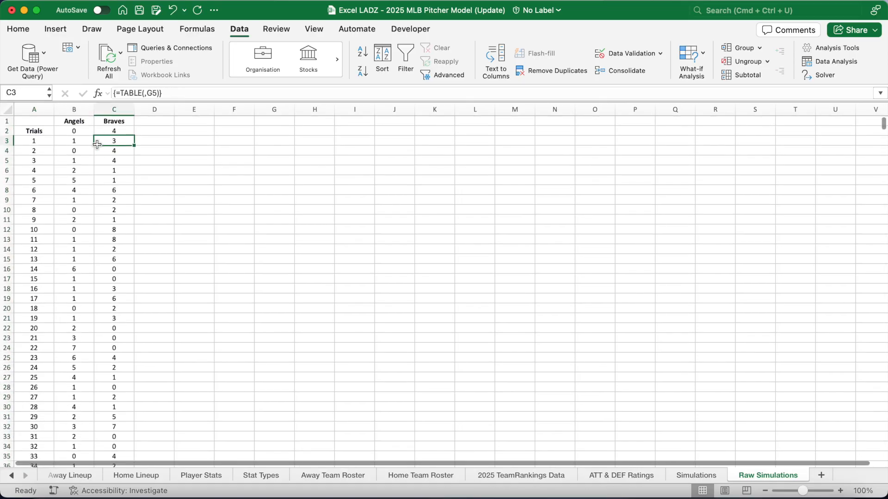
left_click_drag(74, 141, 119, 359)
left_click(82, 277)
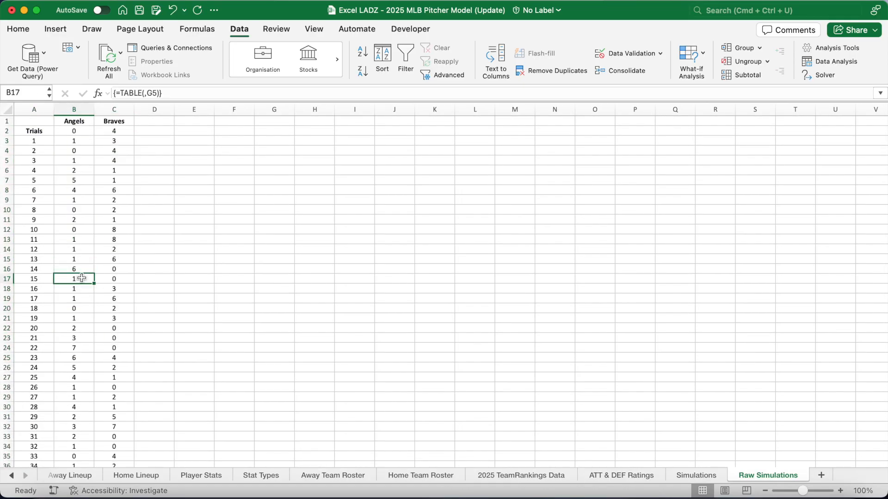
left_click(77, 134)
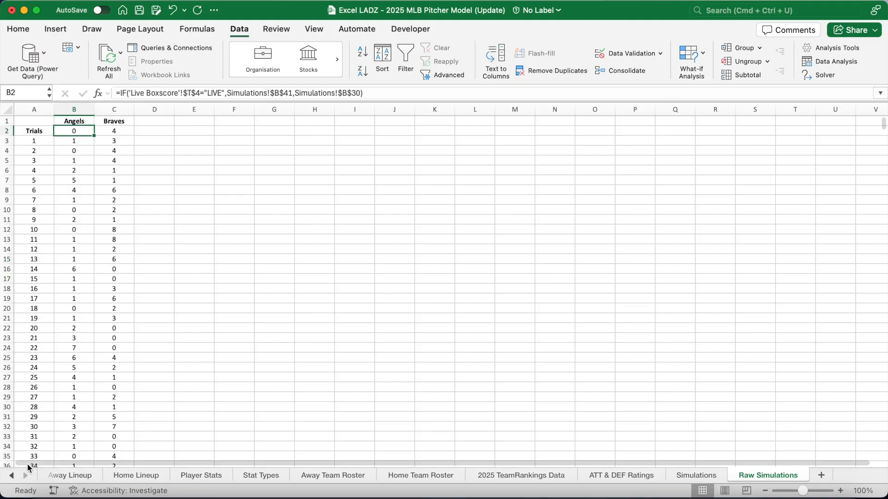
left_click(13, 475)
left_click(13, 476)
left_click(12, 476)
left_click(12, 476)
left_click(13, 475)
left_click(57, 476)
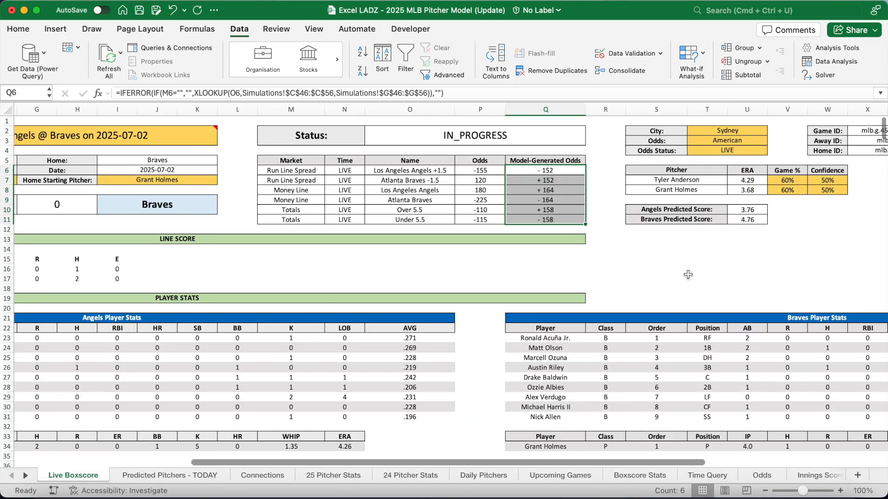
Re-enter the Angels predicted-score LET formula in U10 with its ATT & DEF Ratings reference
left_click(747, 209)
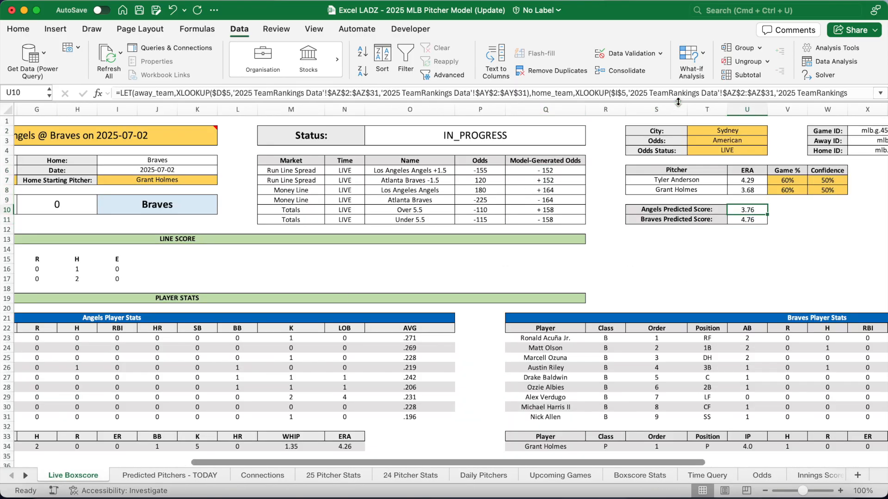
left_click_drag(678, 108, 677, 138)
scroll(601, 137, "right", 4)
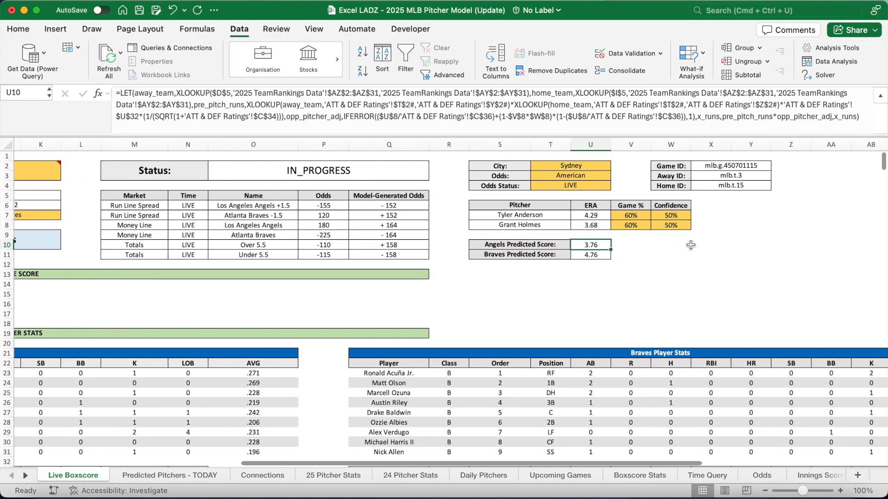
left_click(565, 115)
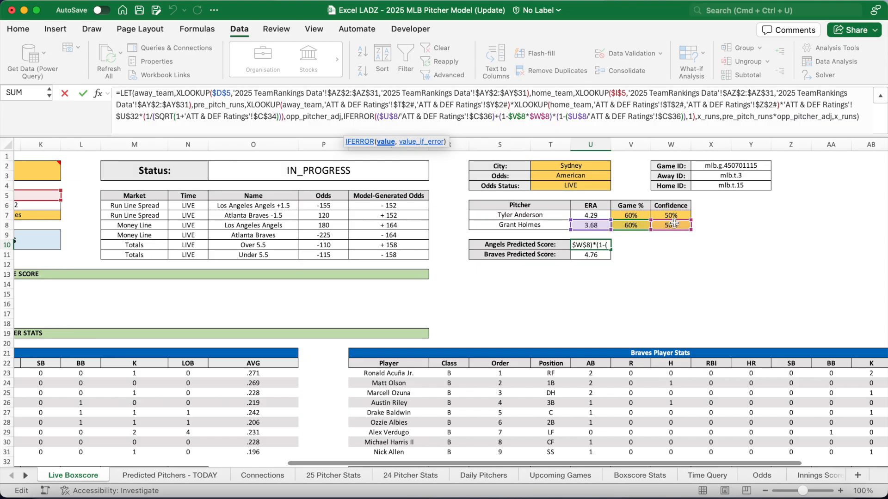
scroll(453, 228, "left", 9)
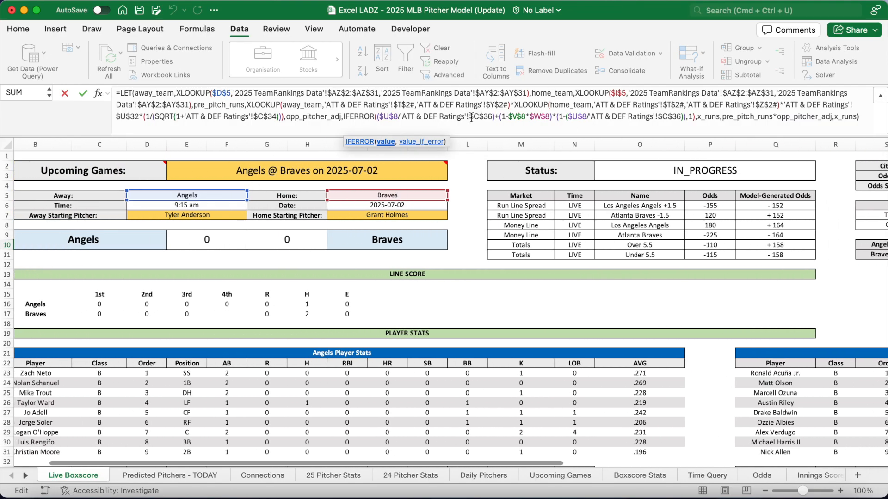
left_click_drag(416, 107, 481, 109)
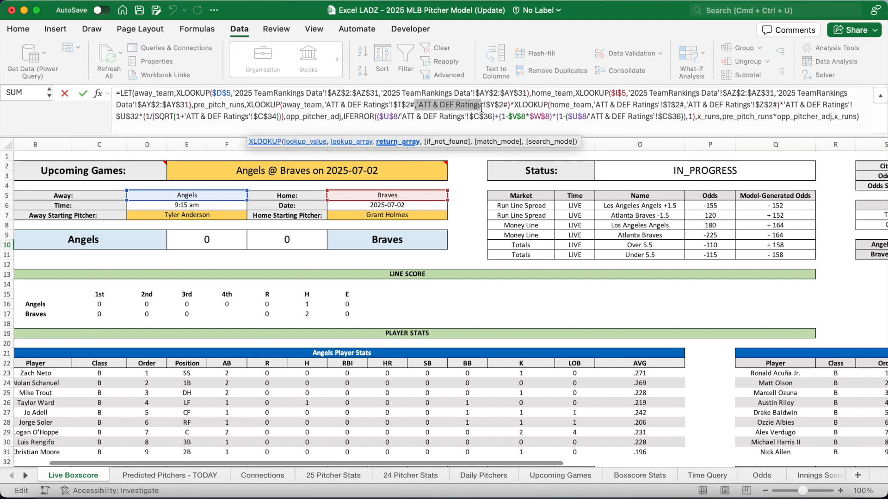
left_click(865, 119)
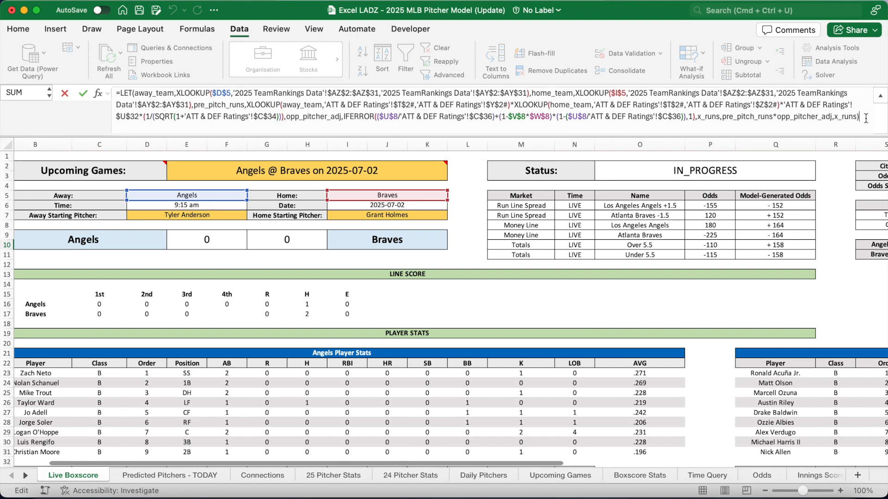
key("Return")
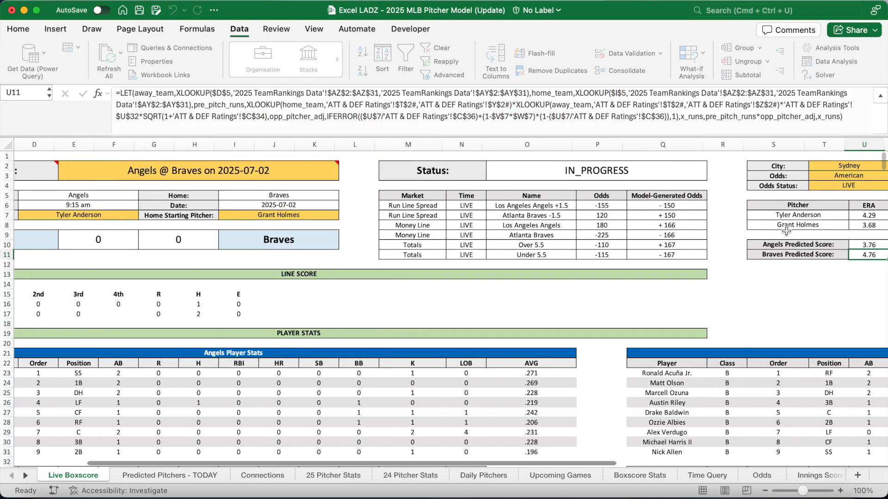
Re-enter the Braves predicted-score formula in U11 and open the Simulations sheet
left_click(681, 111)
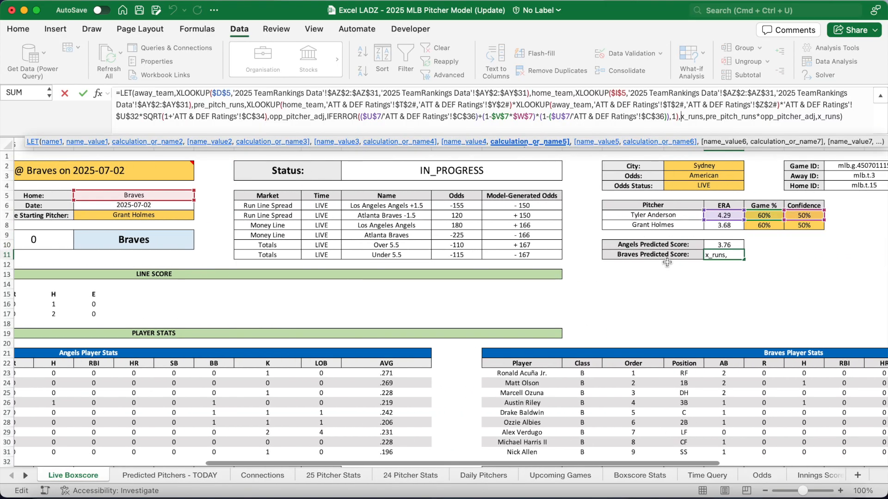
key("Return")
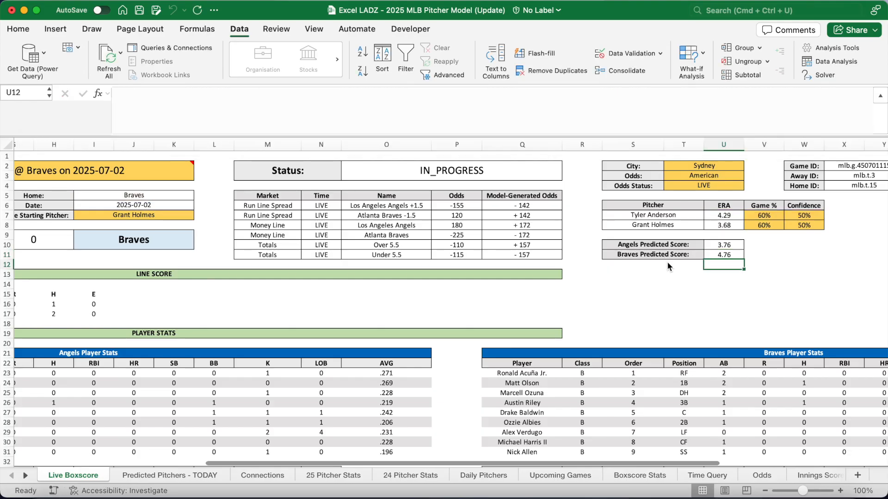
left_click(26, 476)
left_click(26, 476)
left_click(26, 476)
left_click(25, 475)
left_click(26, 476)
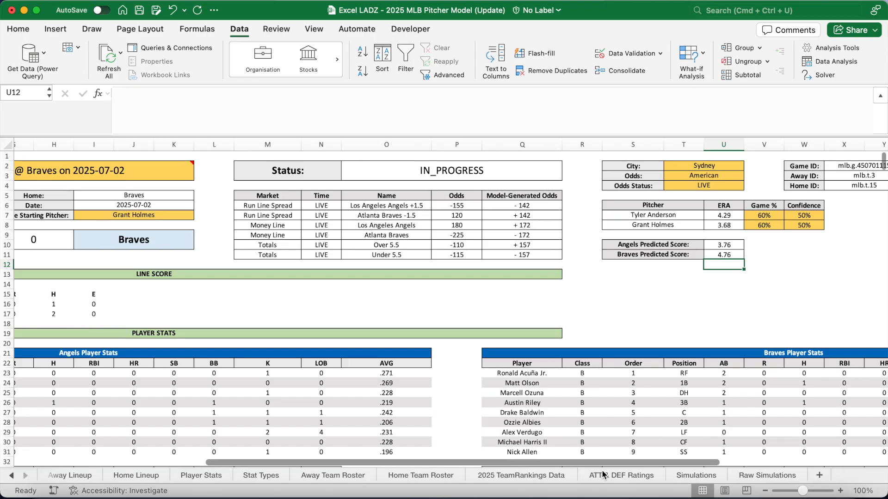
left_click(700, 476)
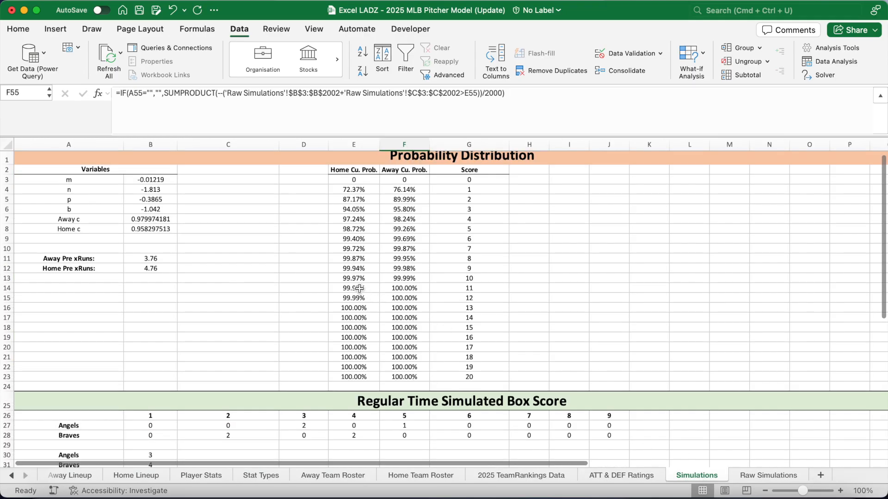
Collapse the formula bar and step through the variable labels and coefficients down to Away c
scroll(360, 290, "up", 1)
left_click(406, 162)
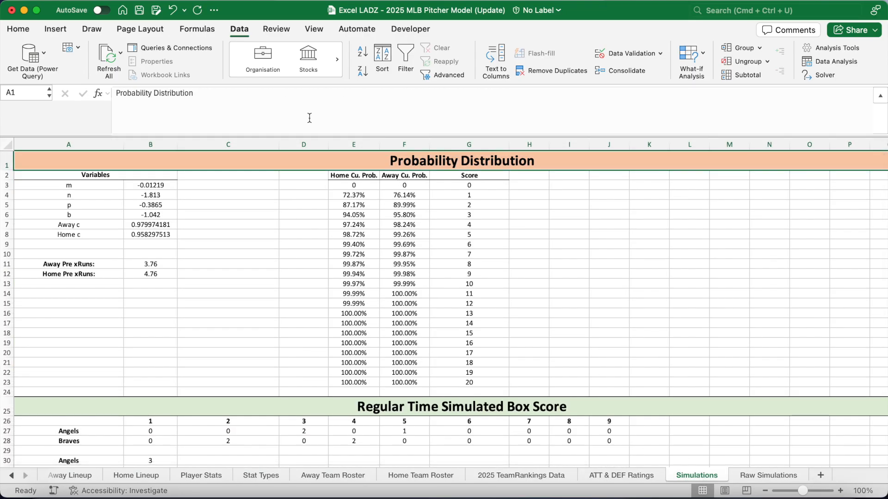
left_click_drag(301, 116, 300, 100)
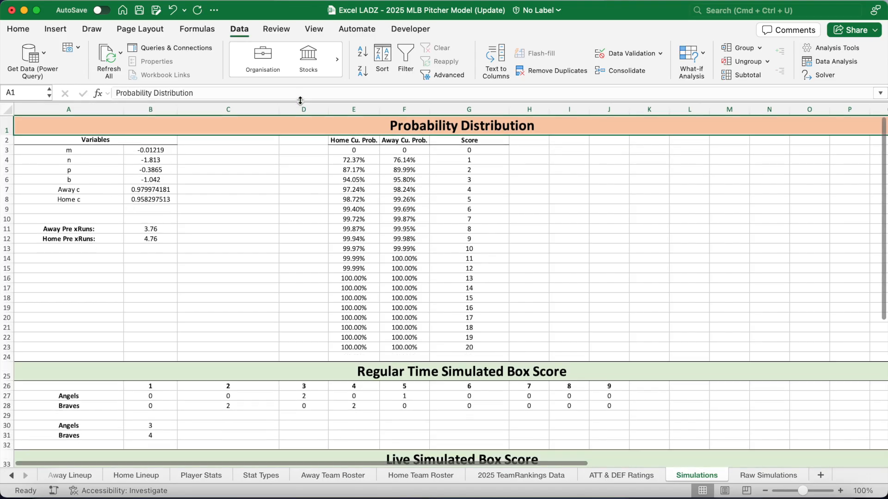
left_click(102, 149)
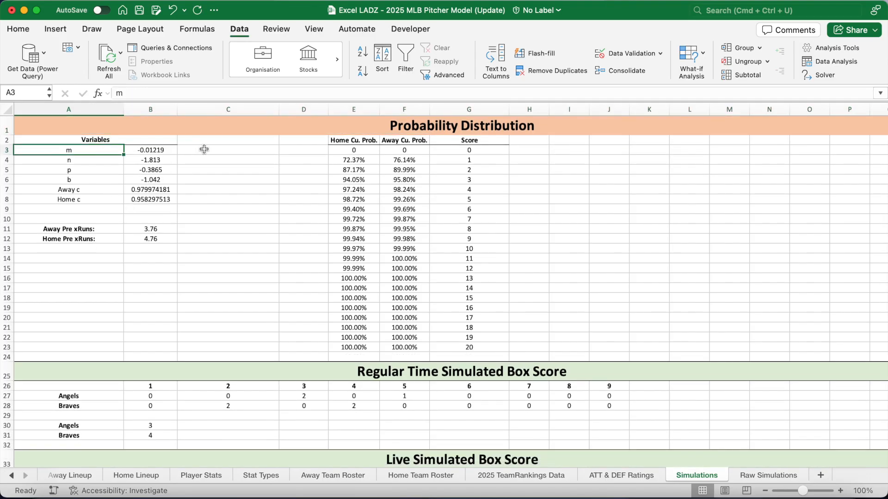
key("Down")
key("Down")
key("Down")
key("Down")
key("Down")
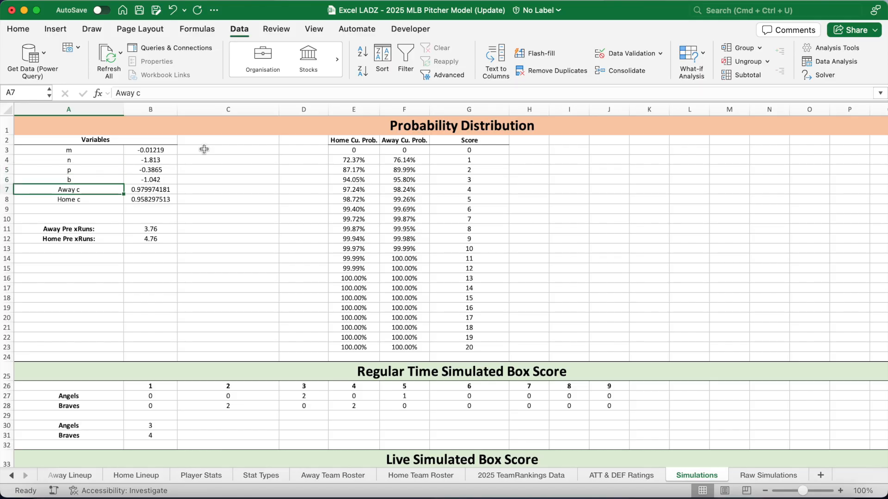
left_click(174, 149)
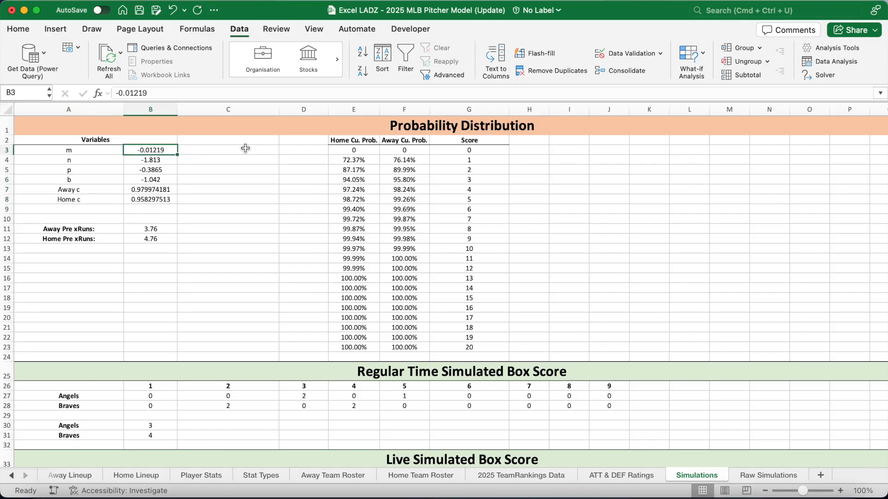
key("Down")
key("Down")
key("Down")
key("Down")
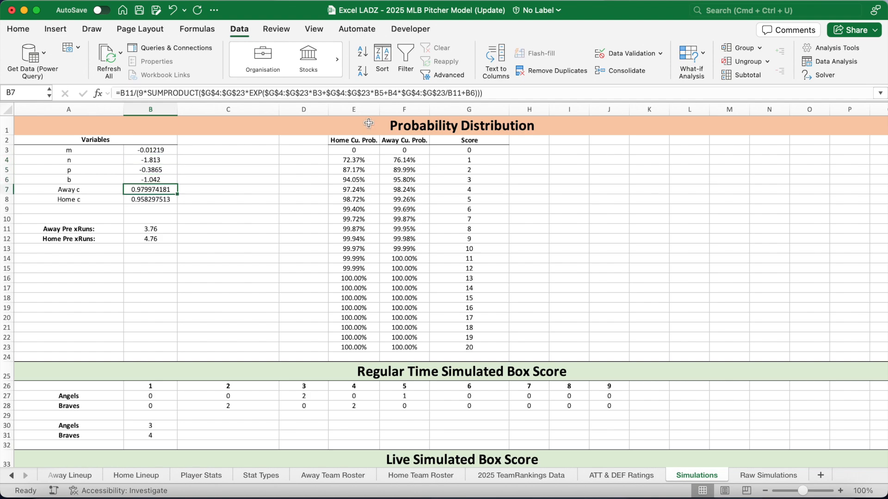
Re-enter the Away c and Home c formulas so the simulated box score reads Angels 2, Braves 13
left_click(366, 93)
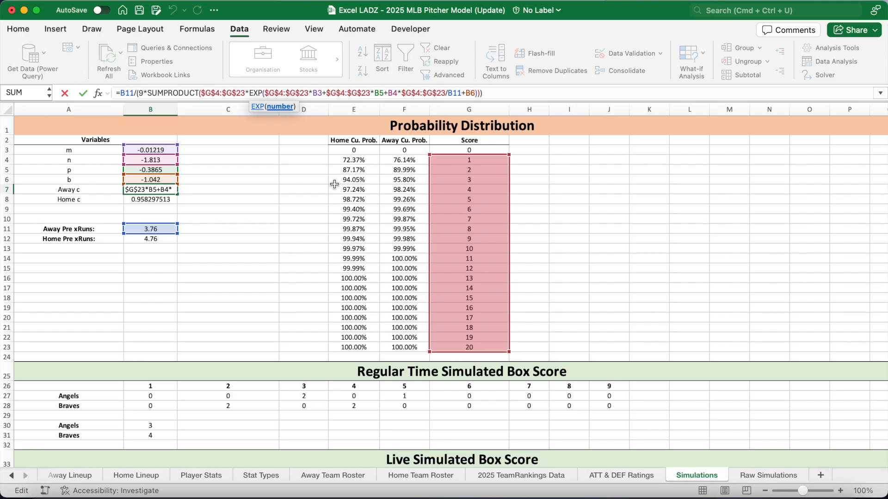
key("Return")
left_click(318, 92)
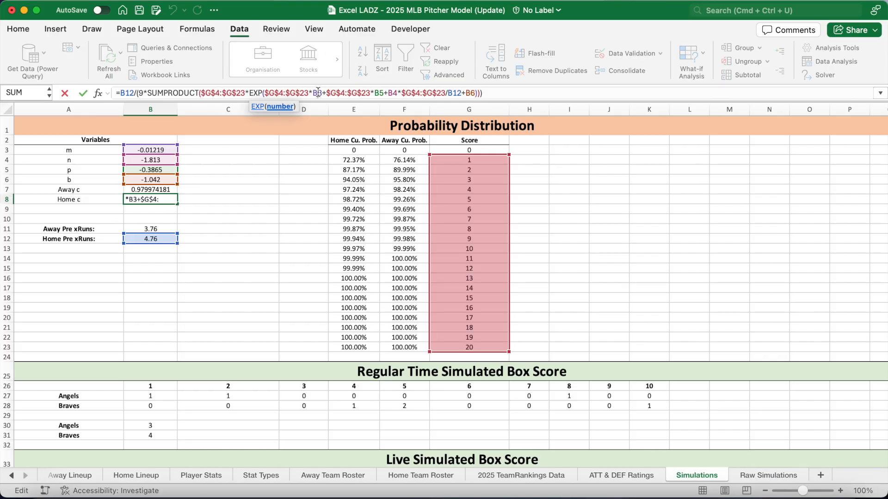
key("Return")
left_click(167, 227)
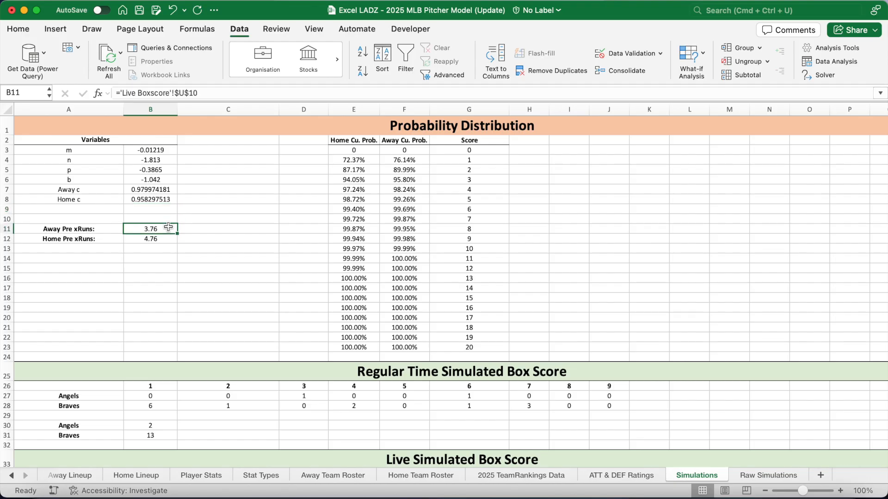
Check the Away and Home Pre xRuns sources and the probability table's columns E, F and G
left_click(162, 239)
left_click(163, 230)
left_click(358, 150)
left_click(400, 148)
left_click(448, 150)
left_click(460, 161)
left_click(462, 178)
left_click(470, 346)
Re-enter the Home Cu. Prob. formulas in E4 and E5, keeping 72.37% and 87.17%
left_click(354, 162)
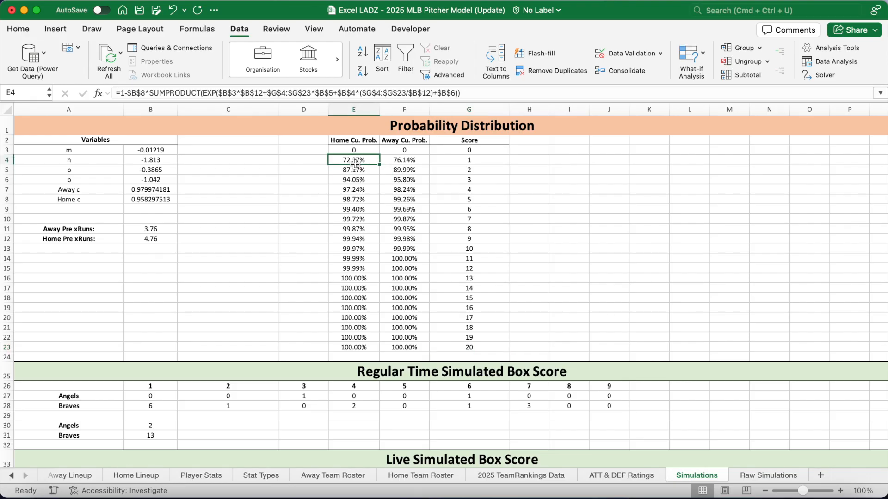
left_click(367, 93)
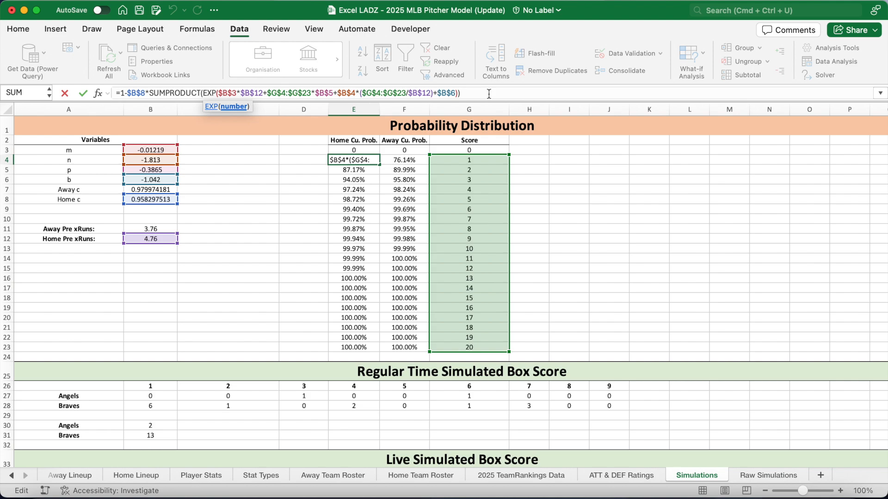
key("Return")
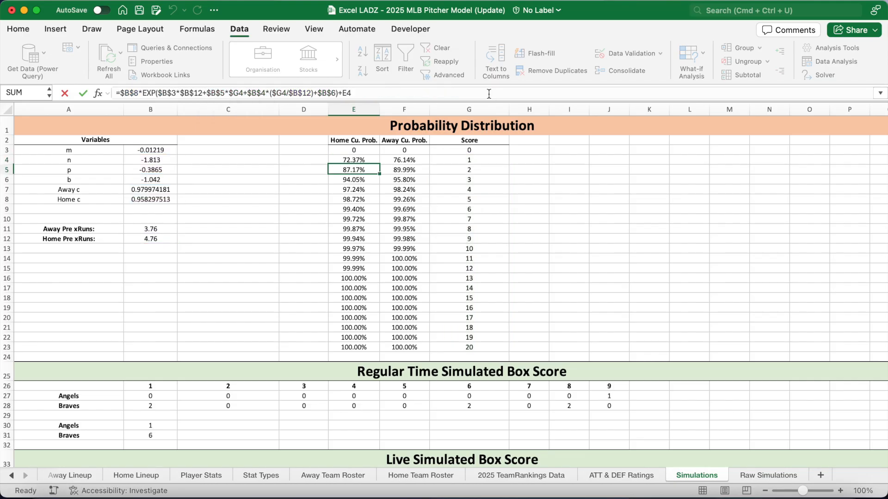
left_click(406, 94)
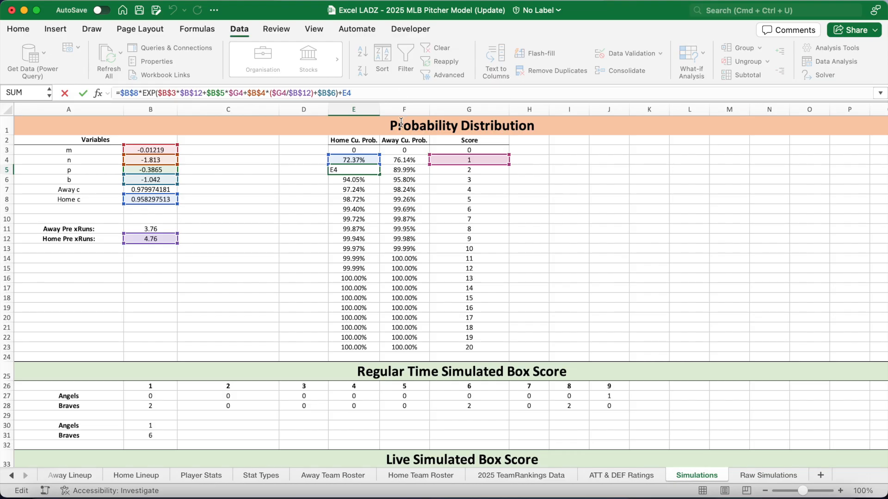
key("Return")
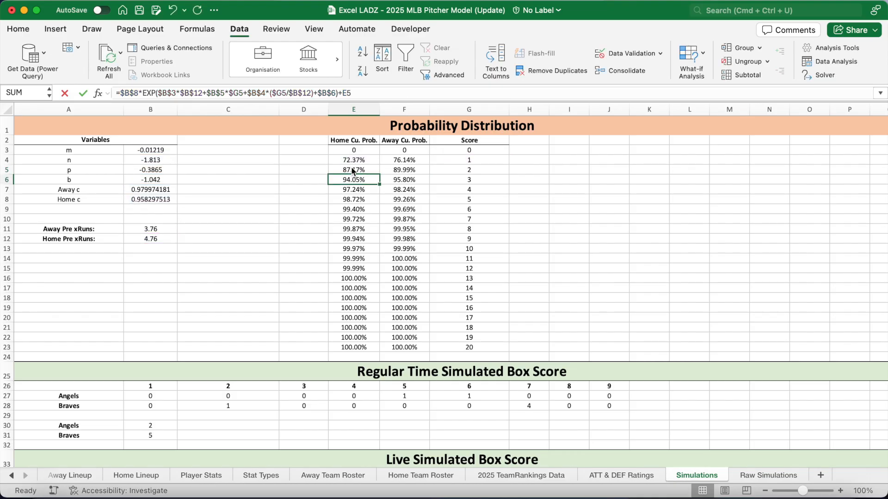
Step through the Home and Away Cu. Prob. columns and the refreshed regular-time box score
left_click(350, 172)
key("Down")
key("Down")
key("Down")
key("Down")
key("Down")
key("Down")
key("Down")
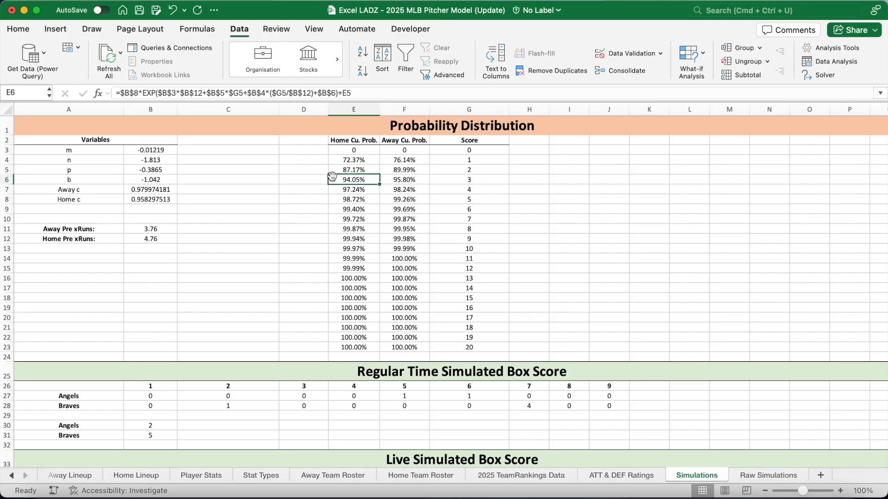
left_click(397, 159)
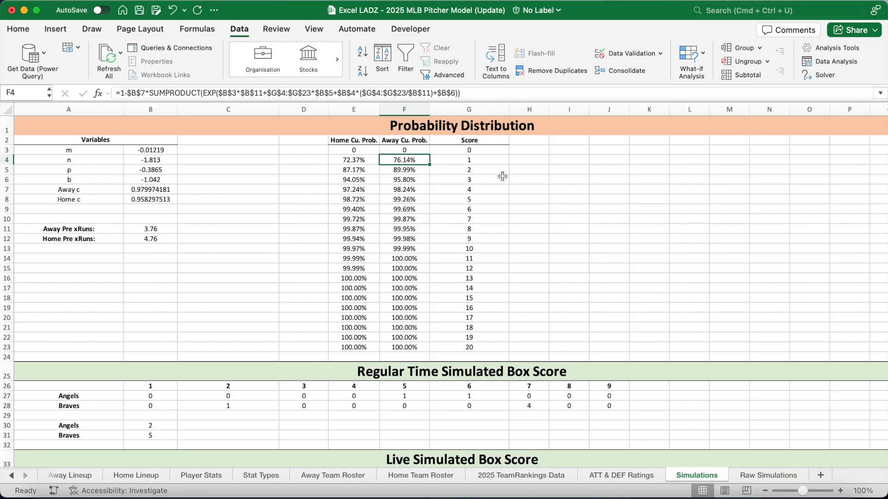
key("Down")
key("Down")
key("Down")
key("Down")
key("Down")
key("Down")
key("Down")
key("Down")
key("Down")
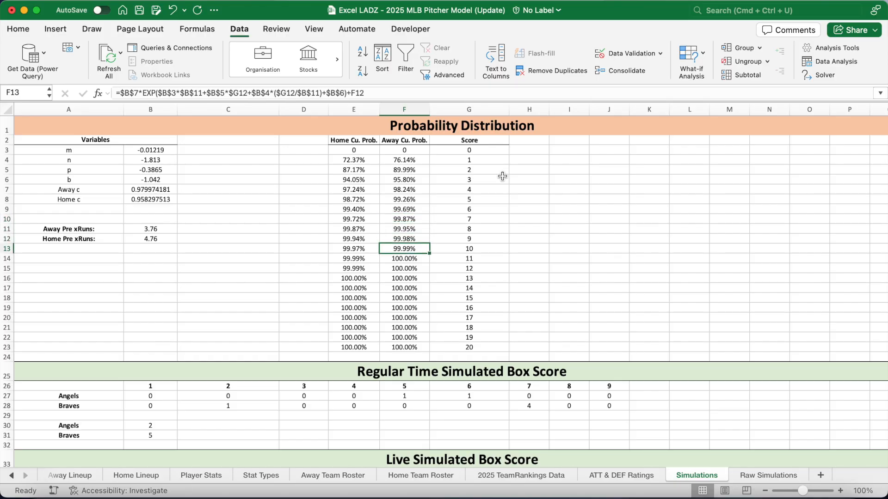
left_click(463, 370)
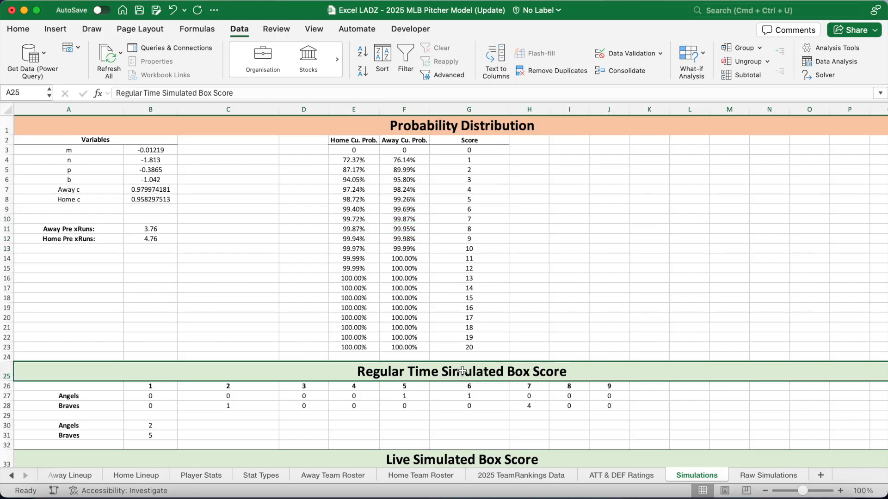
Inspect the live box score inning headers B26 through N26 and the Angels and Braves names
left_click(172, 387)
left_click(210, 390)
left_click(607, 390)
left_click(655, 387)
left_click(692, 388)
left_click(775, 387)
left_click(102, 397)
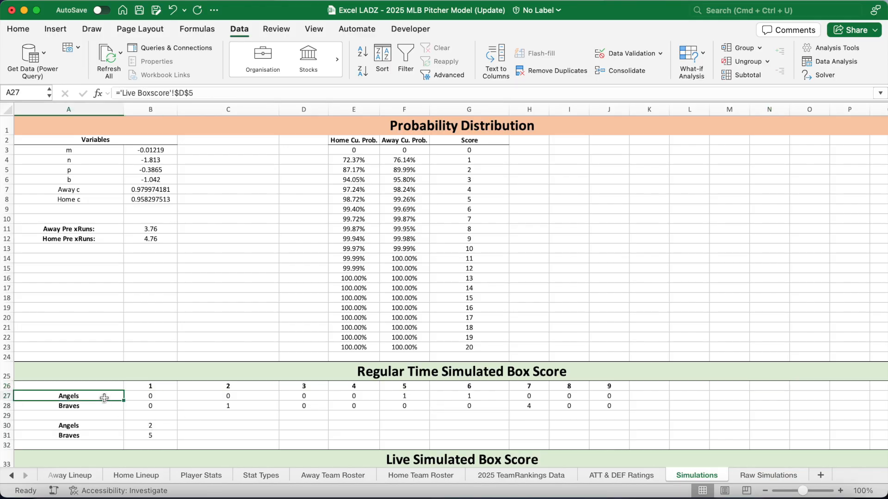
left_click(102, 406)
Re-enter the Angels first-inning run formula in B27 and review Home Cu. Prob. E3:E23
left_click(150, 396)
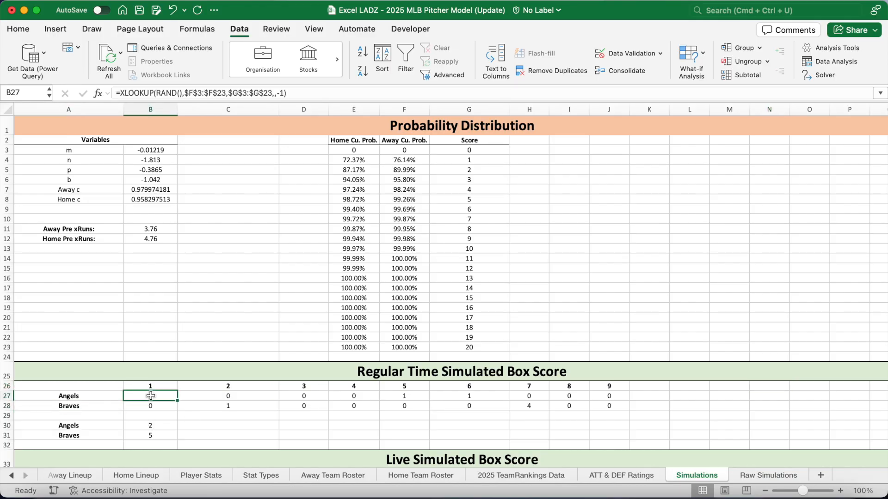
left_click(298, 93)
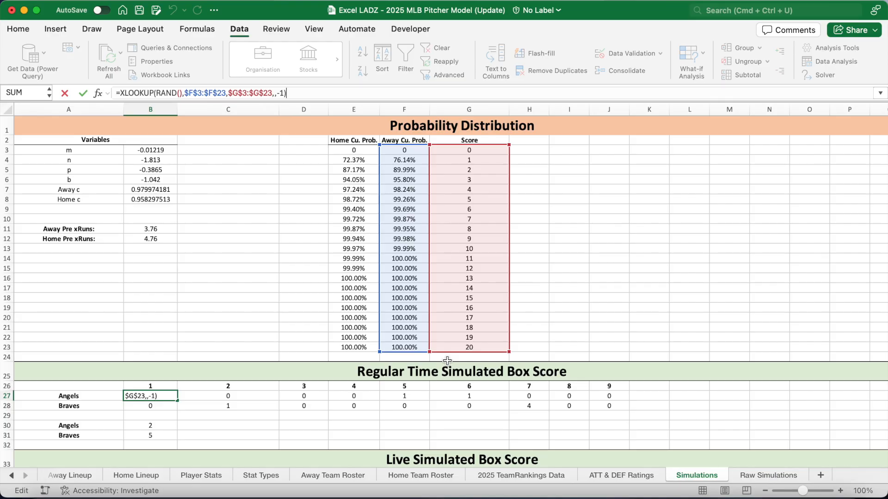
key("Return")
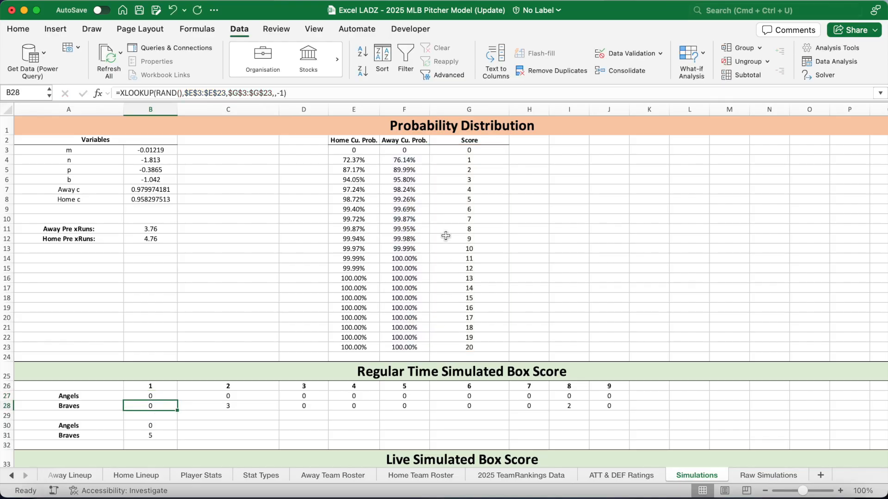
left_click_drag(352, 150, 354, 347)
Step along both innings rows and re-enter the Braves ninth-inning run formula
left_click(170, 406)
key("Right")
key("Right")
key("Right")
key("Right")
key("Up")
key("Right")
key("Right")
key("Right")
key("Right")
left_click(575, 409)
key("Right")
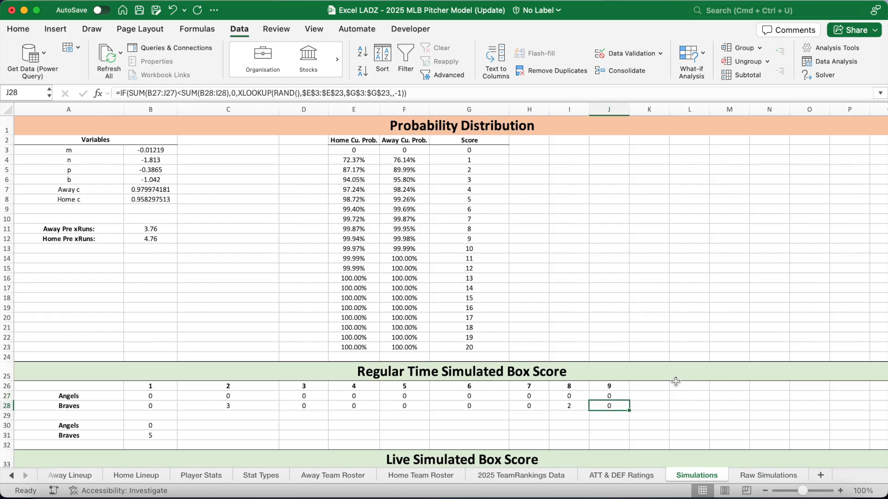
left_click(199, 93)
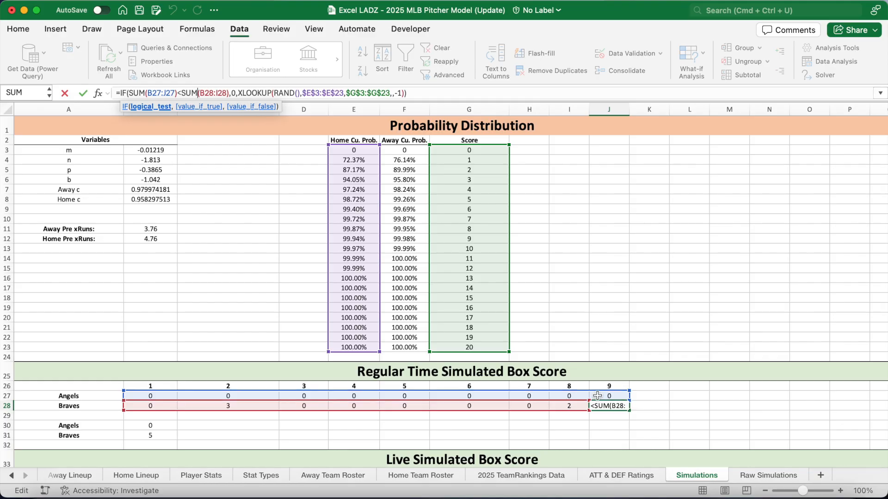
key("Return")
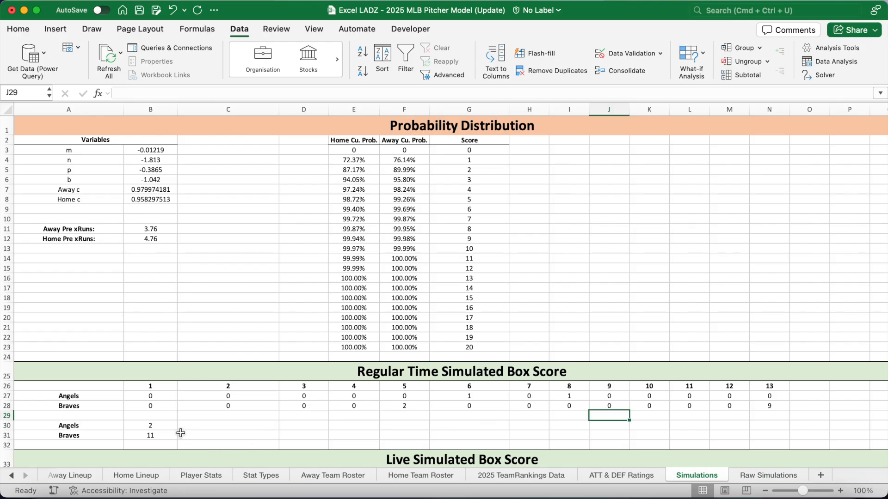
Review the extra-inning cells, the Braves 13th-inning 9, and the Angels 2, Braves 11 totals
left_click(645, 396)
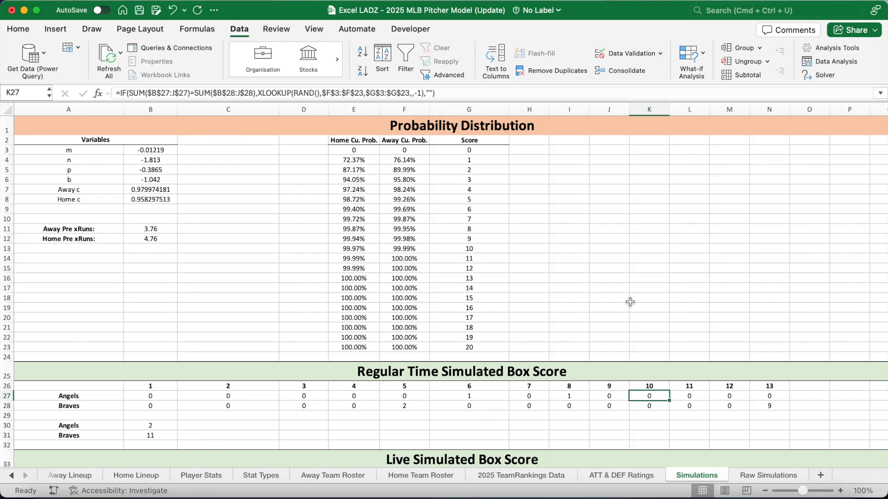
mouse_move(170, 395)
left_mouse_down()
mouse_move(608, 404)
mouse_move(167, 405)
left_mouse_up()
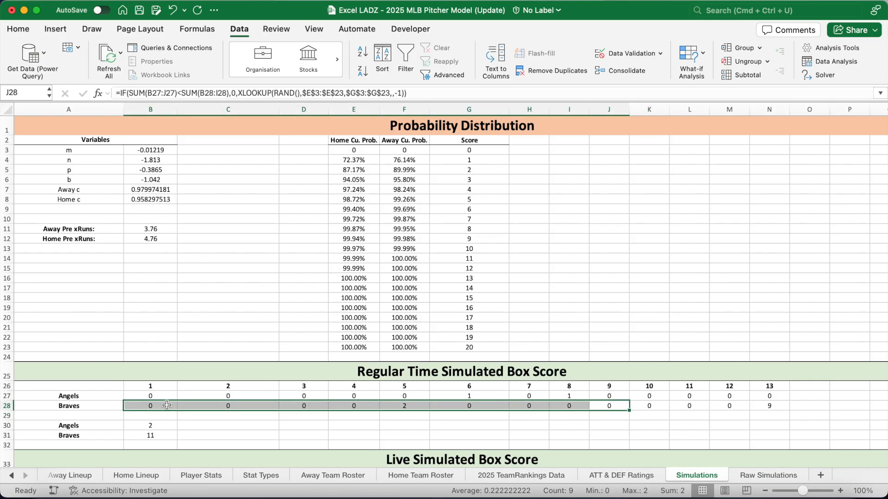
left_click_drag(654, 397, 653, 406)
left_click_drag(725, 396, 769, 405)
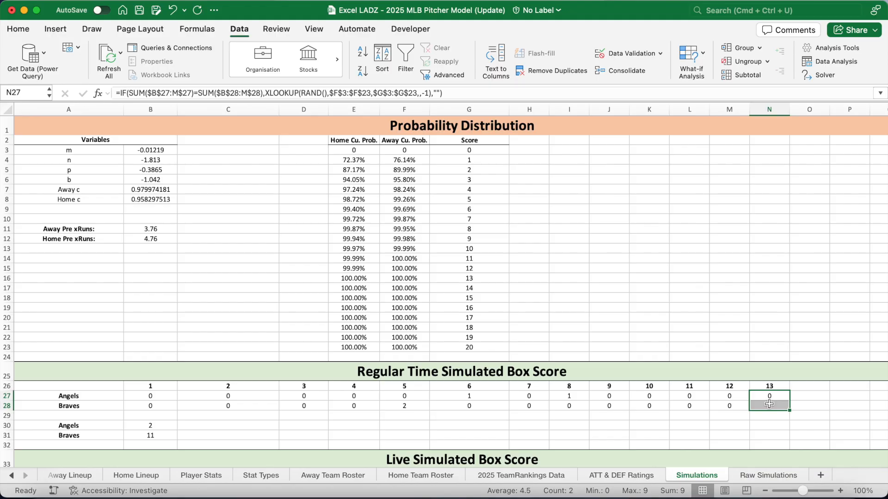
left_click(776, 407)
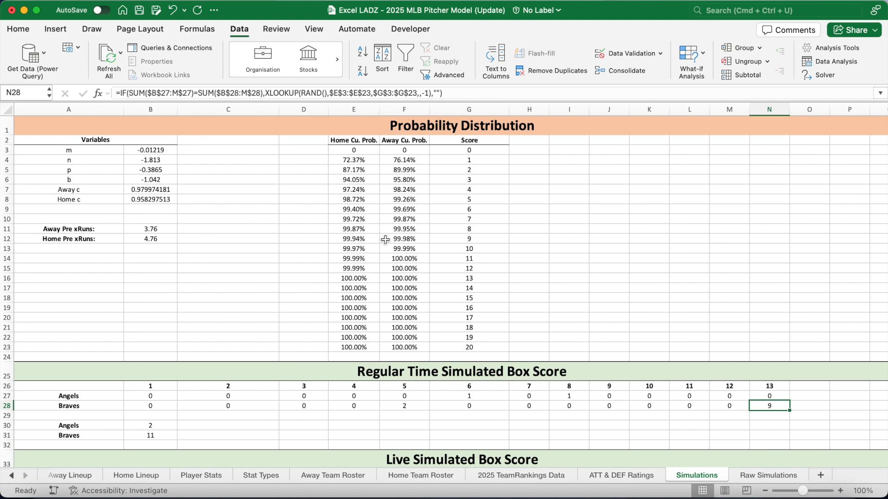
left_click(361, 241)
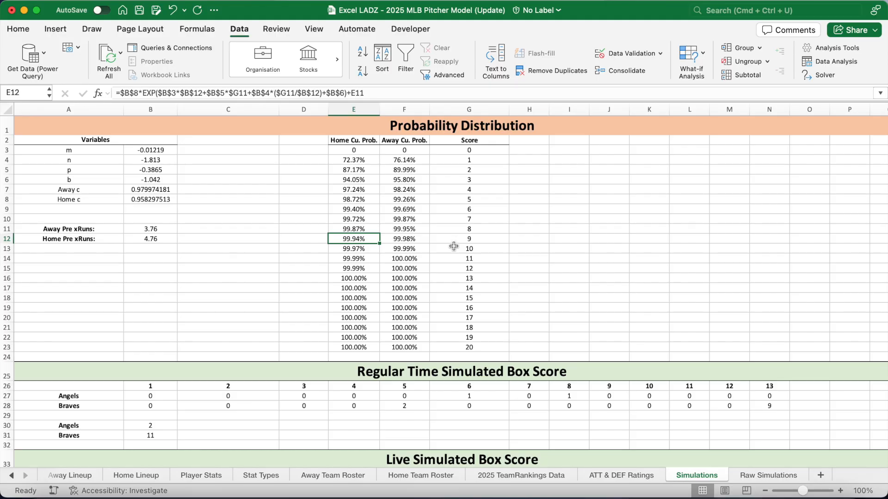
left_click_drag(175, 424, 172, 428)
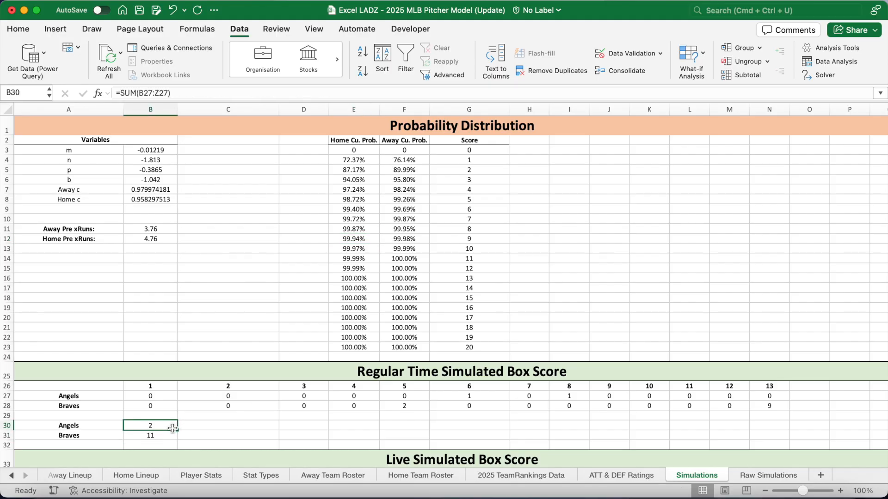
left_click(421, 415)
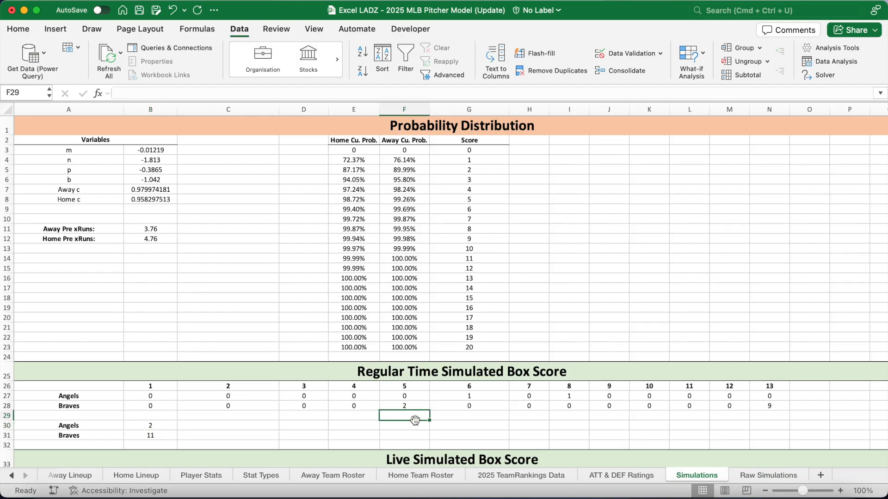
Re-enter the Angels first-inning formula in B35 to rerun the live simulation
scroll(414, 419, "down", 8)
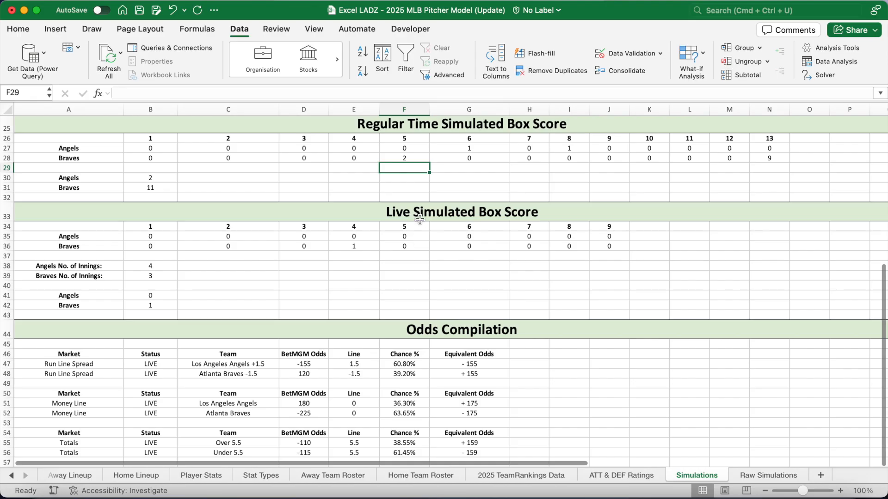
left_click(419, 219)
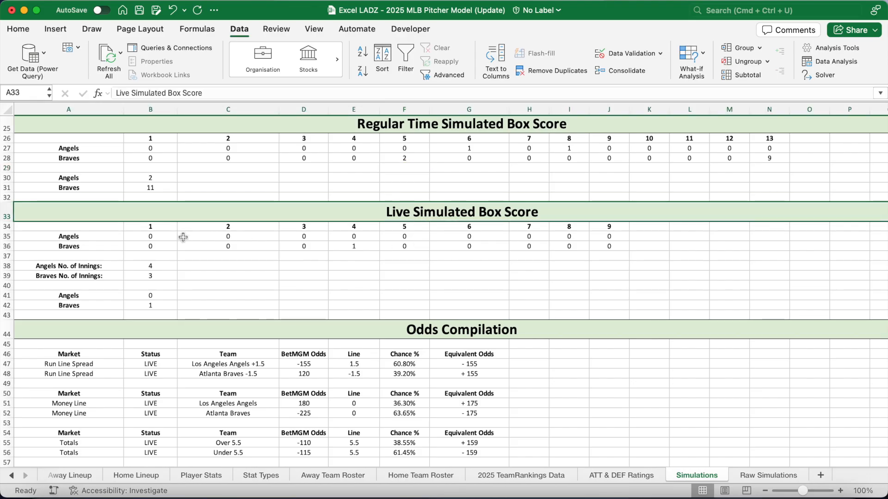
left_click(160, 237)
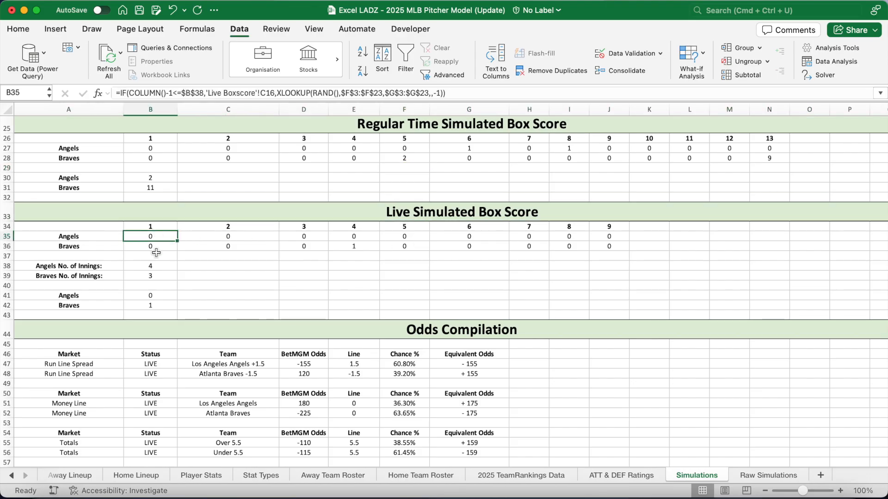
left_click(224, 93)
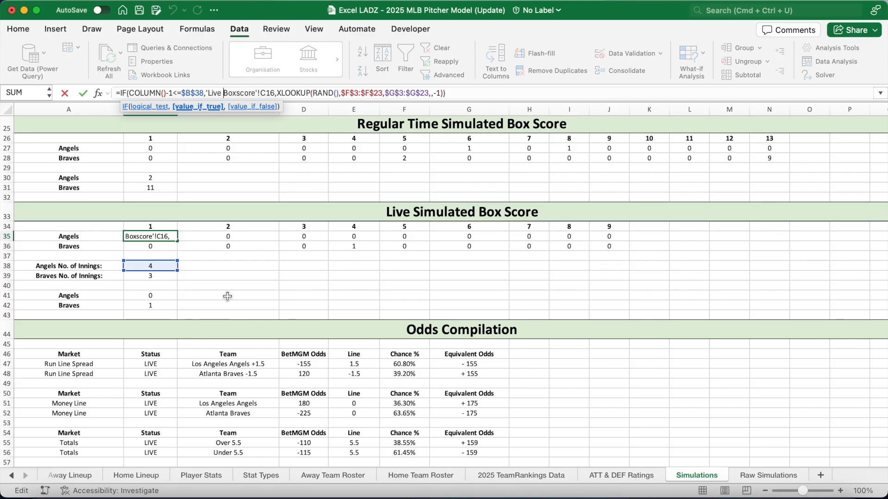
key("Return")
Check the innings and live run total formulas for both teams, then the Angels inning formulas
left_click(153, 266)
left_click(159, 275)
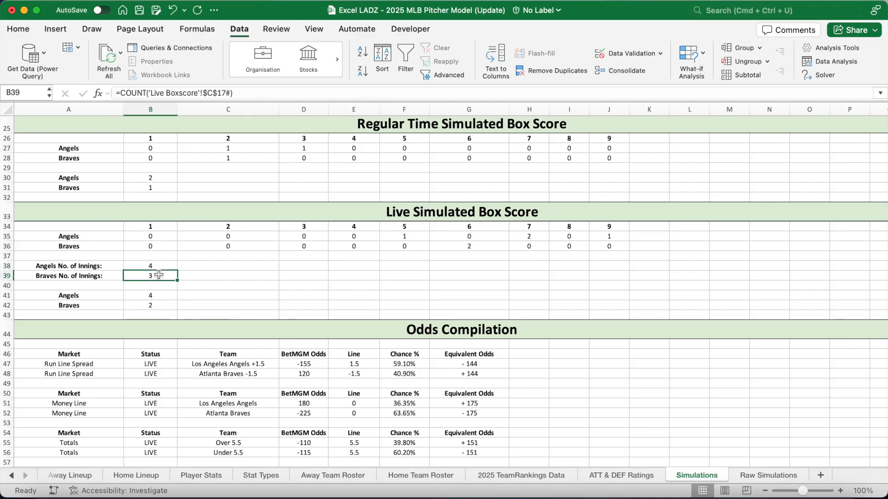
left_click(154, 298)
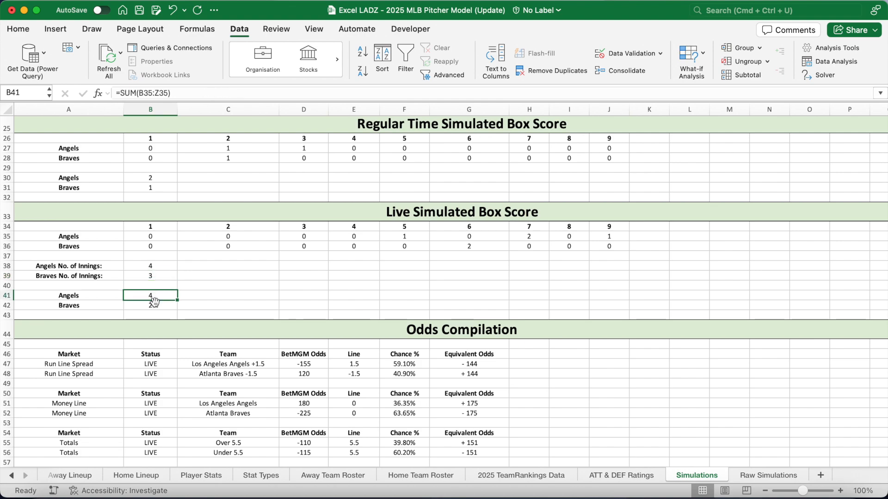
left_click(154, 307)
left_click(162, 236)
key("Right")
key("Right")
key("Right")
key("Right")
key("Right")
key("Right")
key("Right")
key("Right")
key("Right")
key("Right")
key("Right")
key("Right")
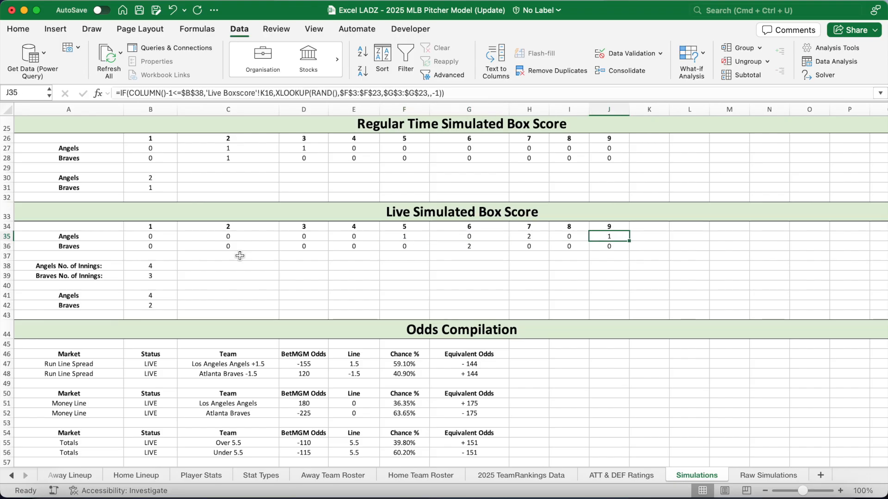
Review the Braves inning and extra-inning formulas, ending at the Odds Compilation title
key("Right")
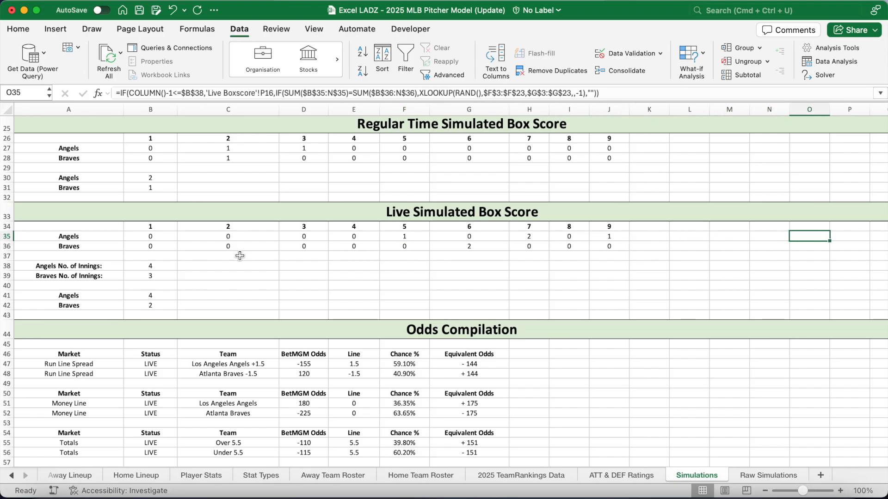
left_click(443, 246)
key("Right")
key("Right")
key("Right")
key("Right")
key("Right")
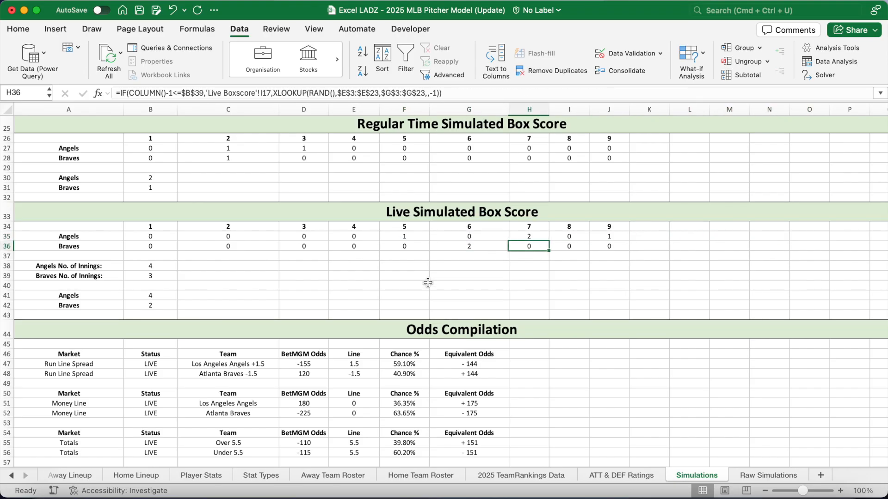
key("Right")
key("Right")
key("Right")
key("Right")
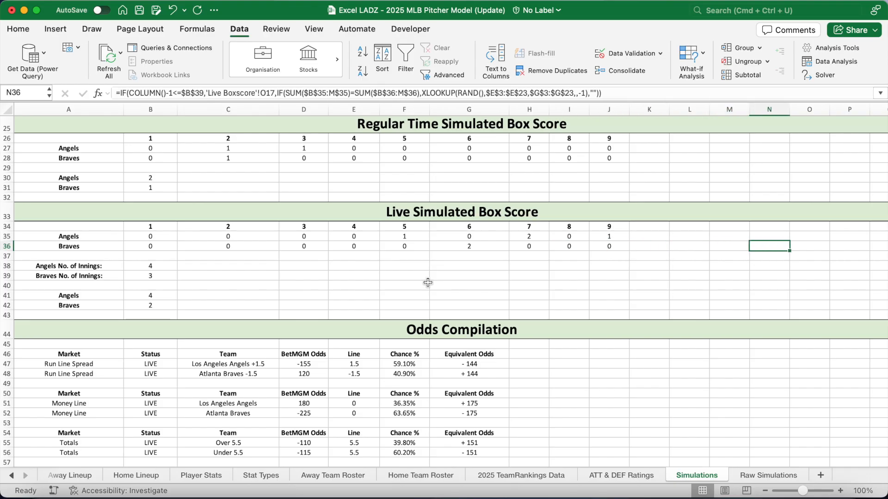
scroll(427, 282, "right", 10)
key("Right")
key("Right")
key("Right")
key("Right")
key("Right")
key("Right")
key("Right")
key("Right")
key("Right")
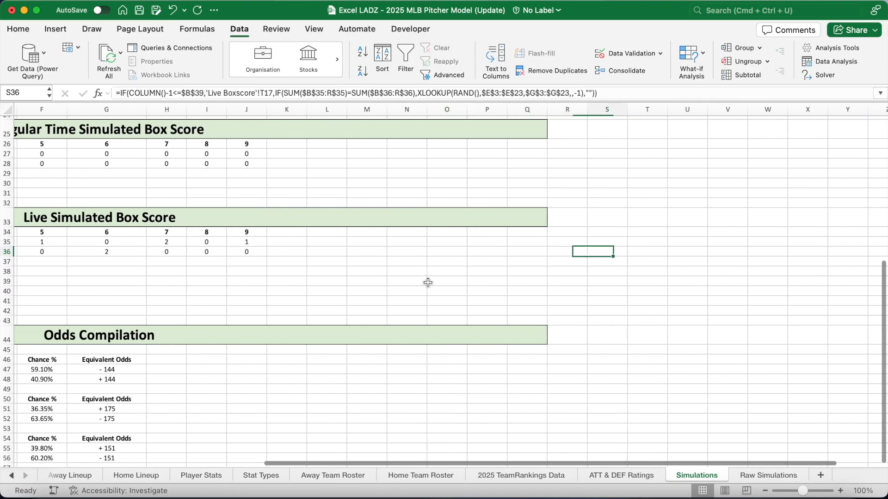
key("Right")
key("Right")
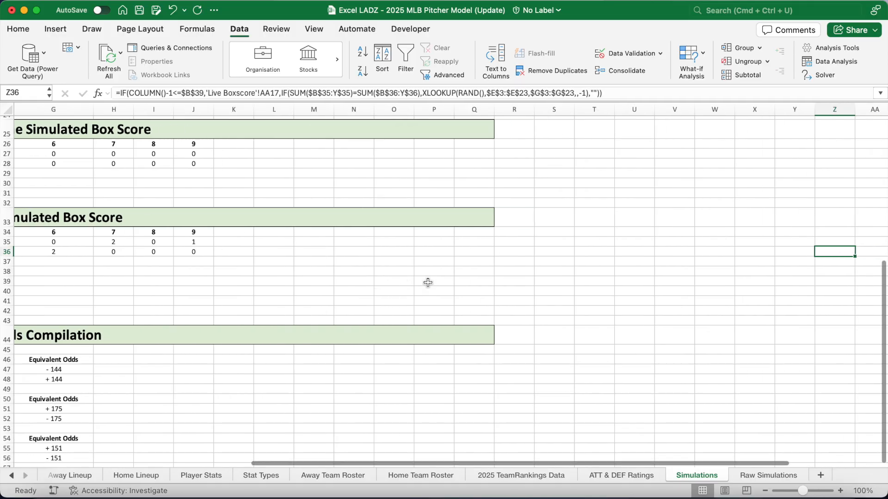
scroll(428, 282, "left", 10)
scroll(427, 282, "up", 1)
scroll(428, 283, "left", 5)
scroll(427, 282, "down", 4)
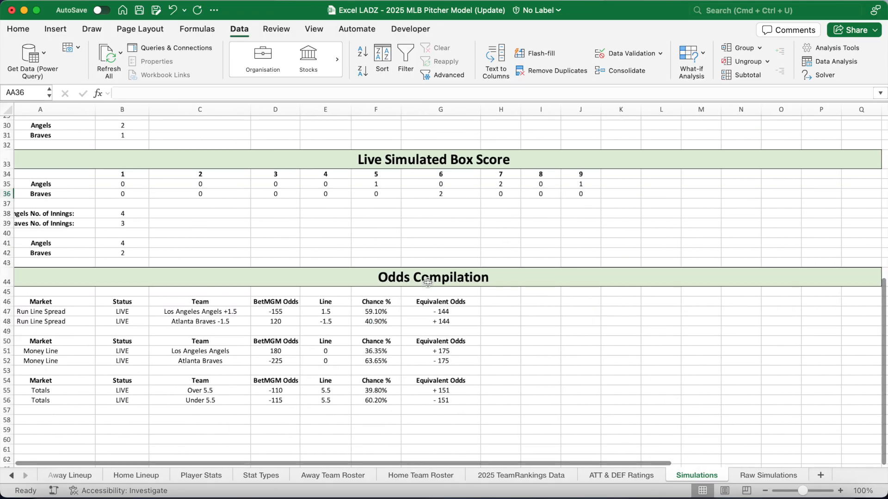
left_click(346, 273)
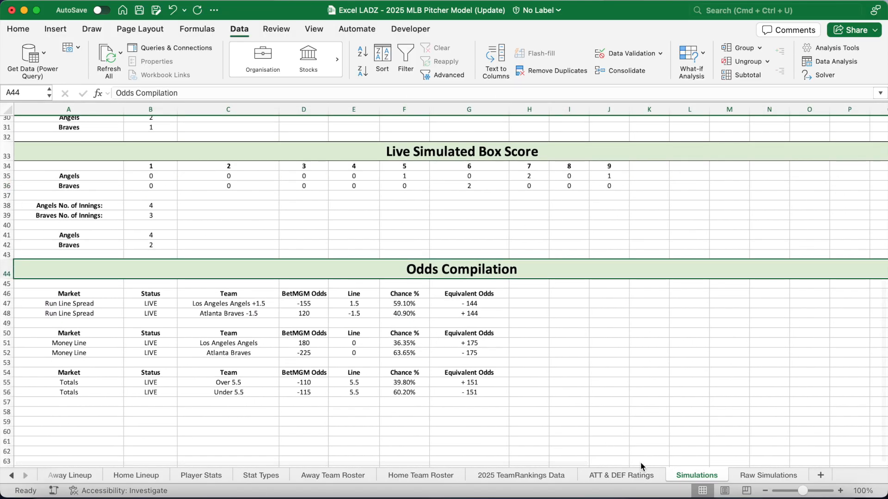
Compare the Raw Simulations header and trial total formulas with the live run totals
left_click(757, 475)
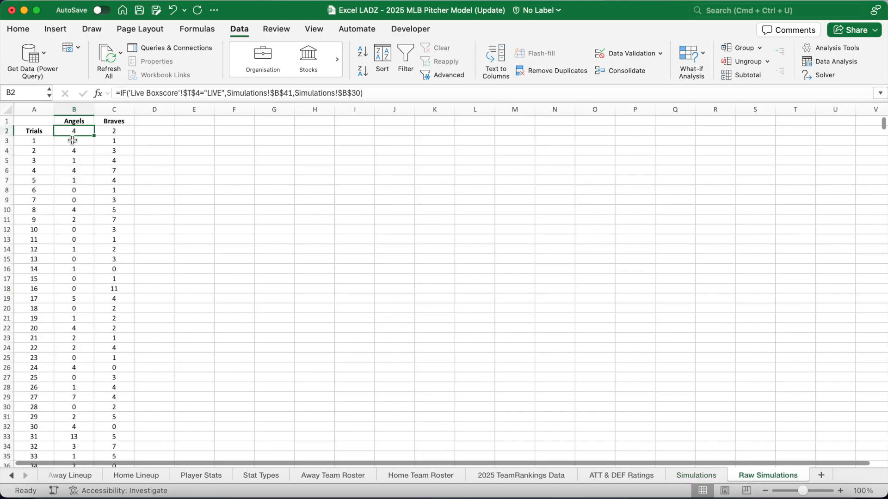
left_click(77, 119)
left_click(122, 123)
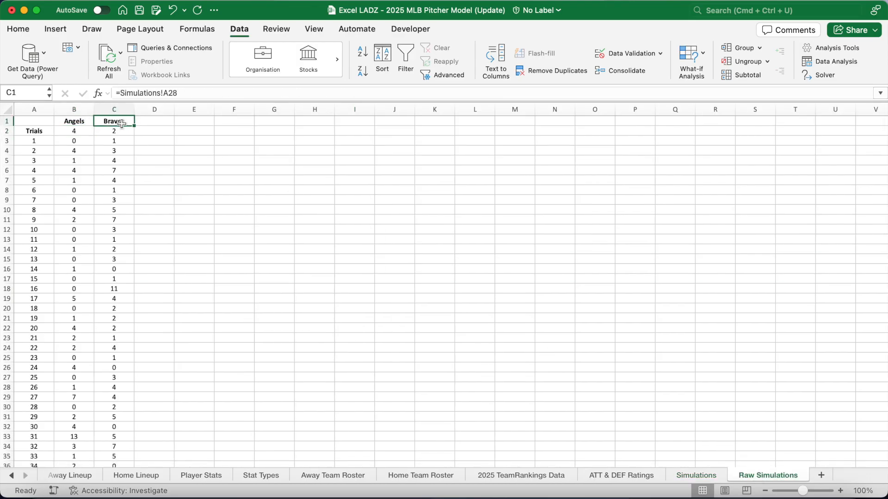
left_click(35, 131)
left_click(63, 132)
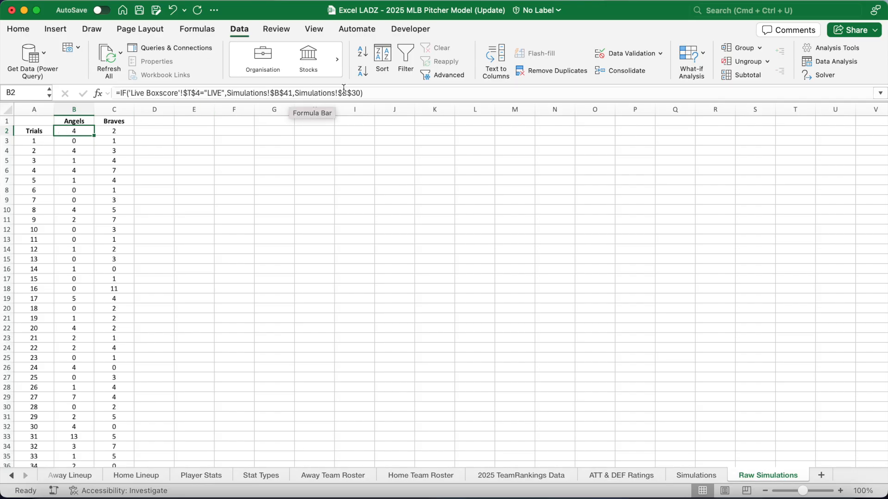
left_click(703, 478)
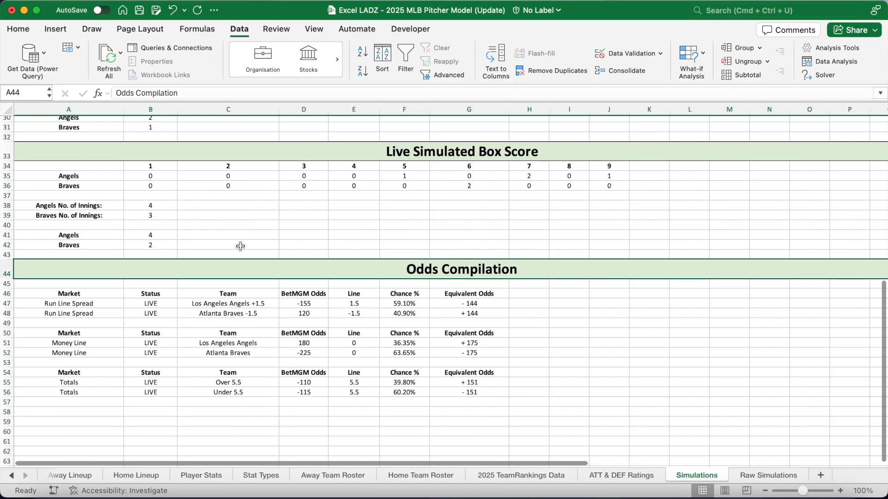
left_click(149, 236)
scroll(252, 236, "up", 5)
left_click(173, 226)
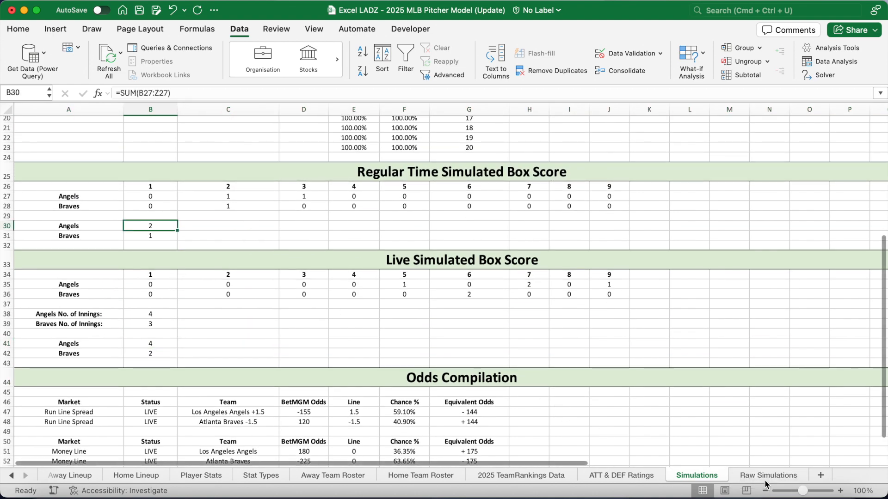
Clear the Angels and Braves trial results in B3:C2002 on Raw Simulations
left_click(767, 479)
left_click(126, 130)
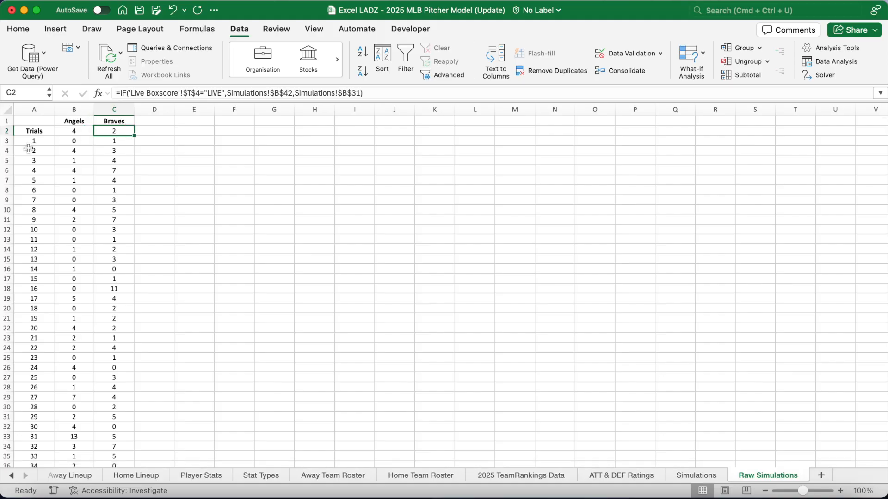
left_click(35, 141)
left_click(73, 141)
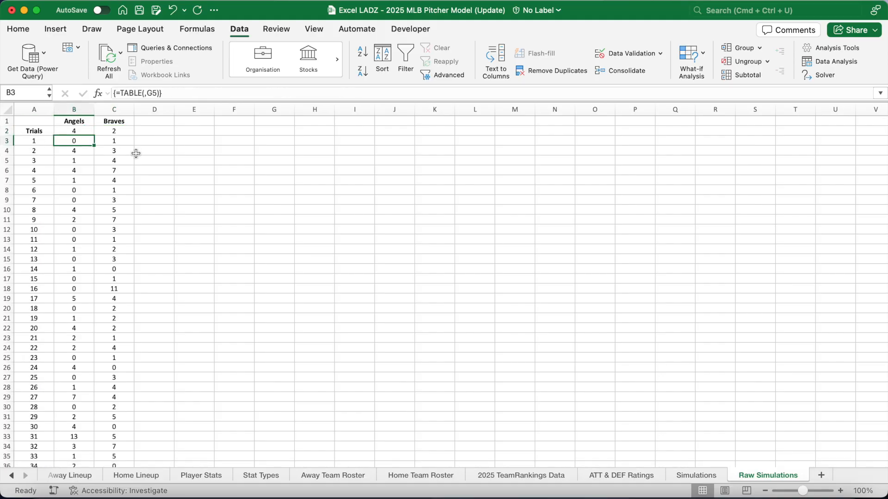
key("shift+Right")
key("shift+super+Down")
key("Delete")
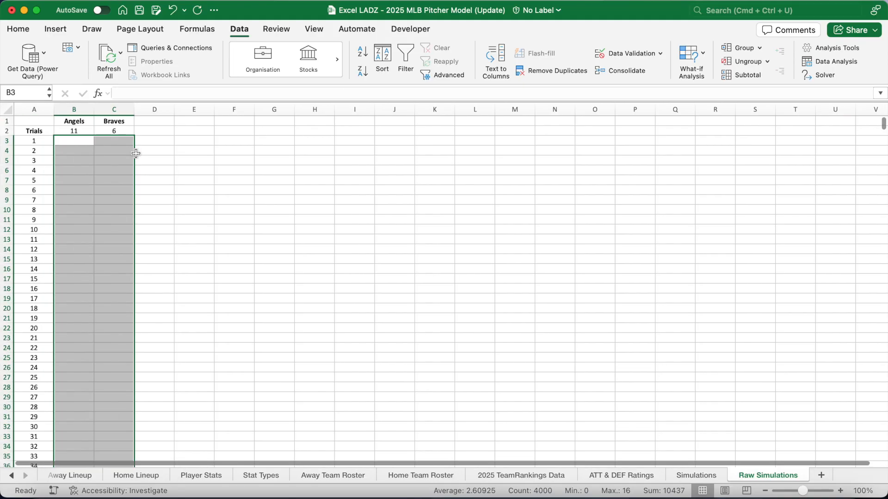
left_click(98, 159)
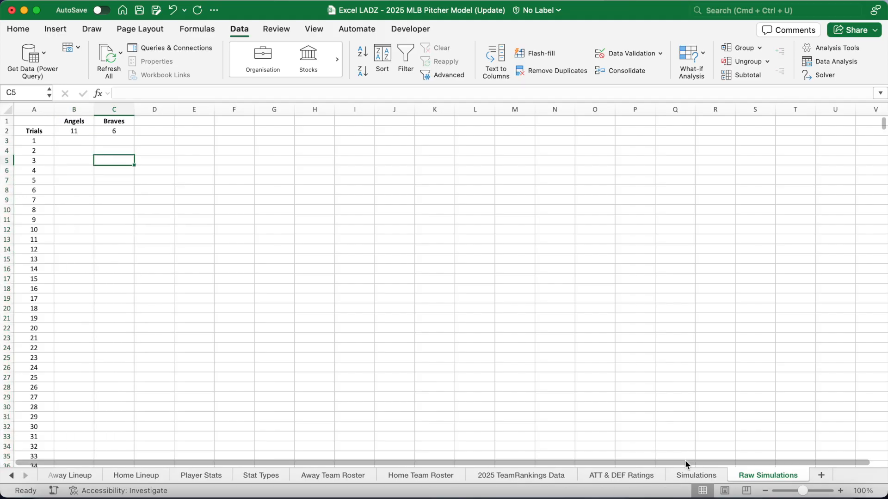
left_click(681, 476)
Note the #DIV/0! equivalent odds, then select the whole Raw Simulations trials table
scroll(521, 396, "down", 5)
left_click_drag(229, 327, 478, 418)
left_click_drag(469, 326, 478, 433)
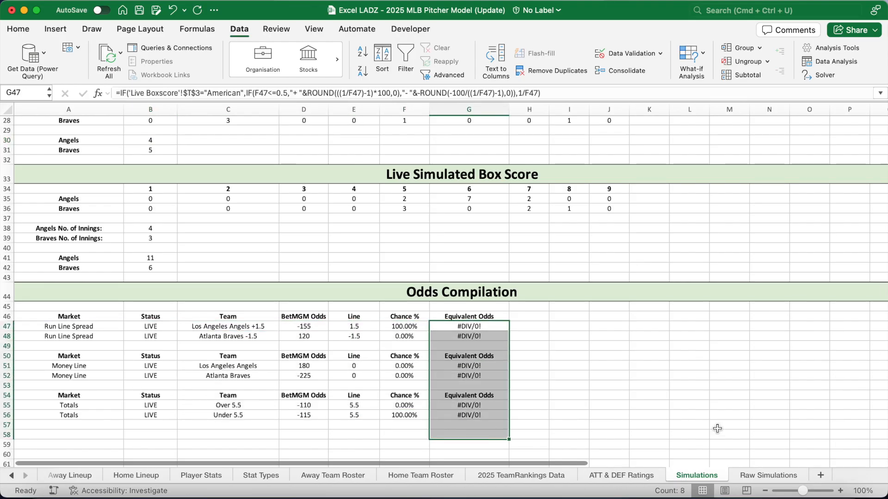
left_click(763, 476)
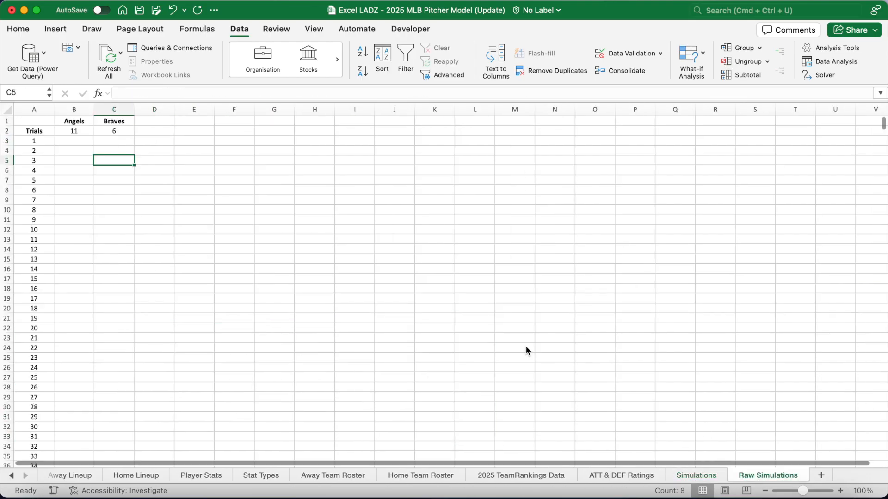
left_click(31, 131)
key("super+shift+Right")
key("super+shift+Down")
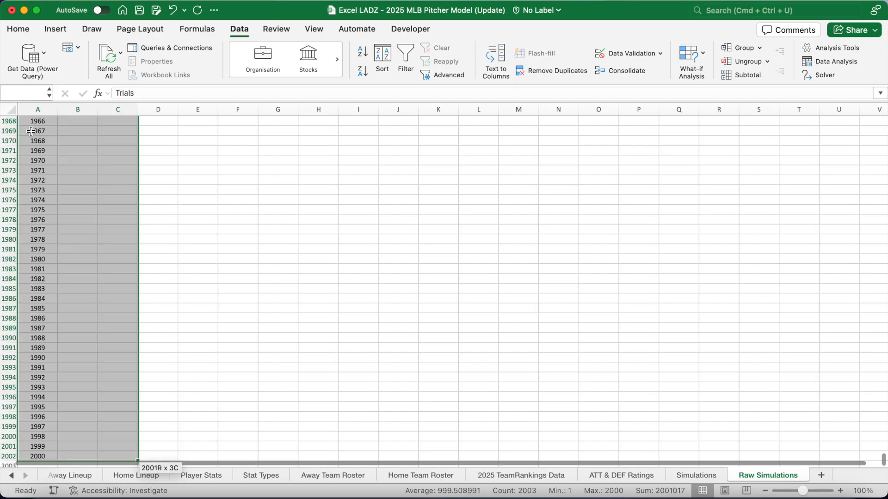
Create a data table with column input cell $P$7 and review the refilled trial scores
left_click(699, 58)
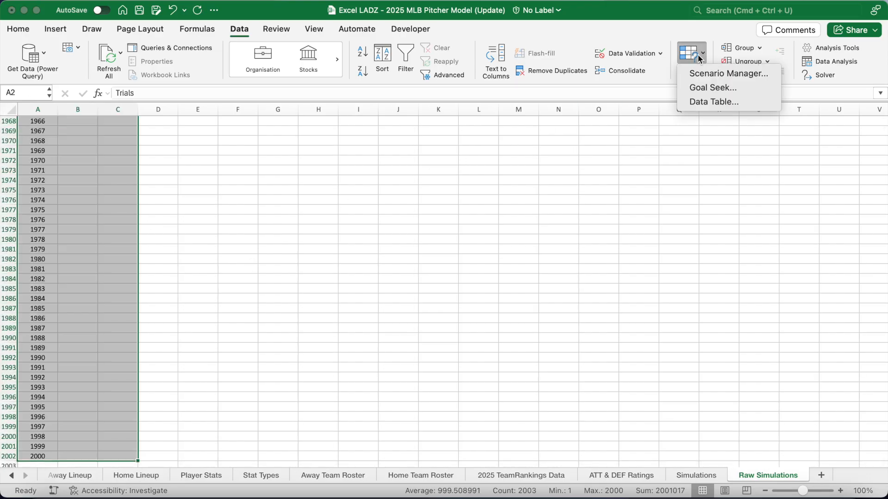
left_click(476, 157)
left_click(614, 180)
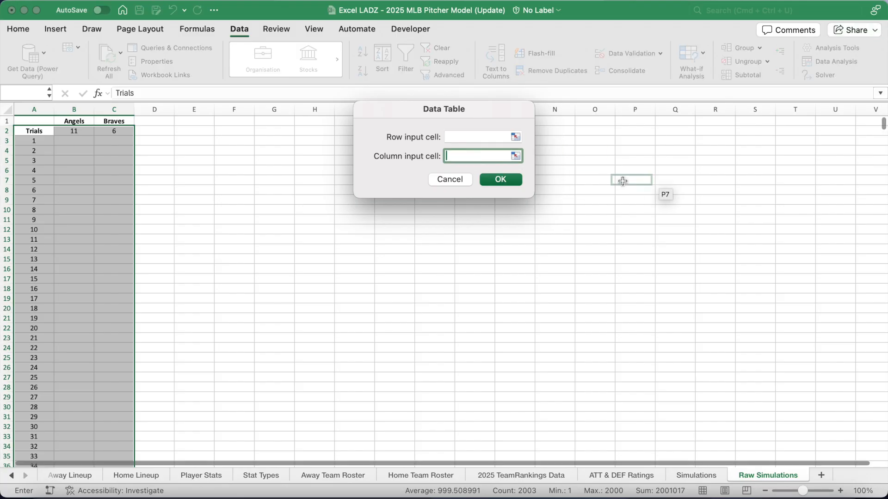
left_click(501, 180)
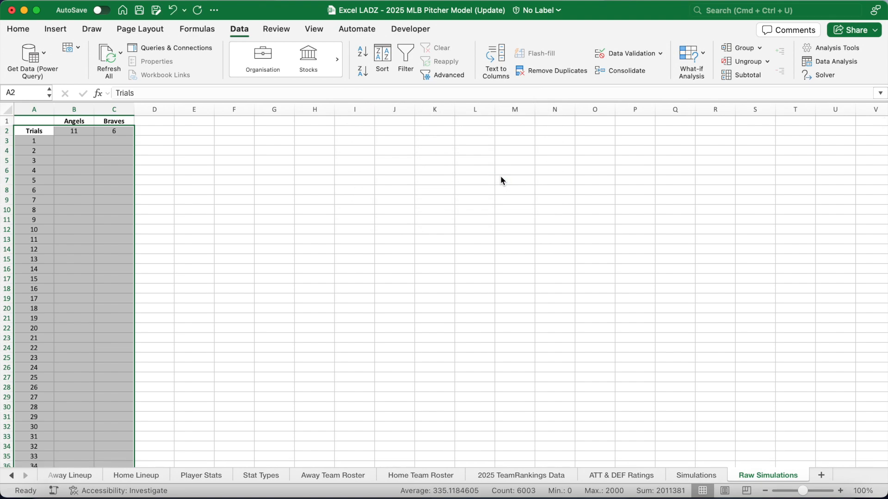
left_click(325, 219)
scroll(325, 219, "down", 10)
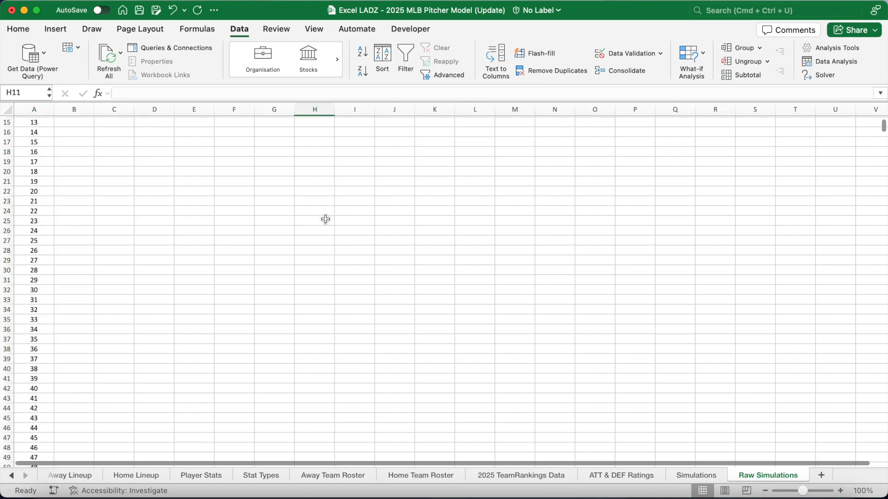
scroll(325, 219, "up", 10)
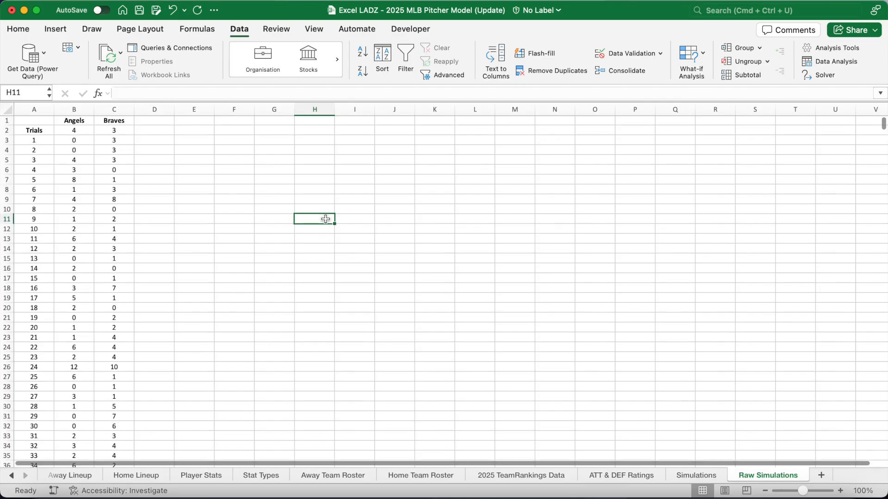
left_click(13, 476)
left_click(12, 476)
left_click(12, 476)
left_click(13, 476)
left_click(13, 476)
left_click(12, 476)
left_click(13, 476)
left_click(12, 477)
left_click(12, 476)
Check the Model-Generated Odds on Live Boxscore, then return to the Simulations sheet
left_click(66, 476)
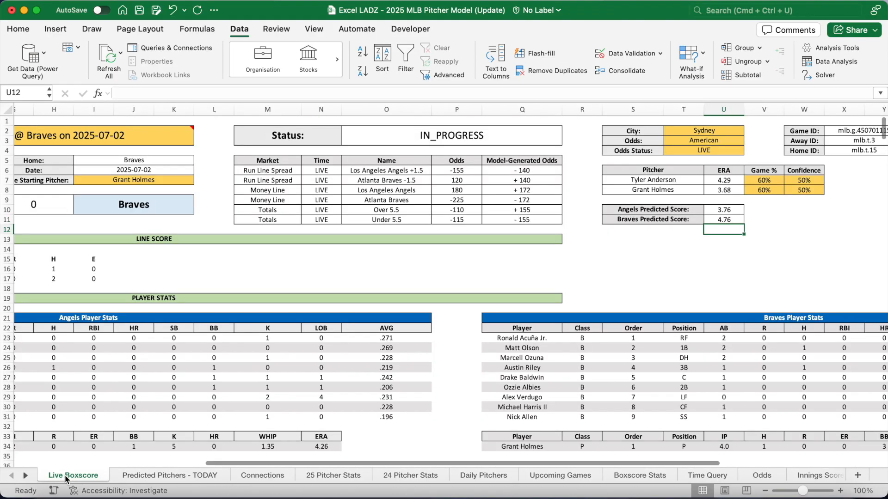
left_click_drag(513, 170, 513, 219)
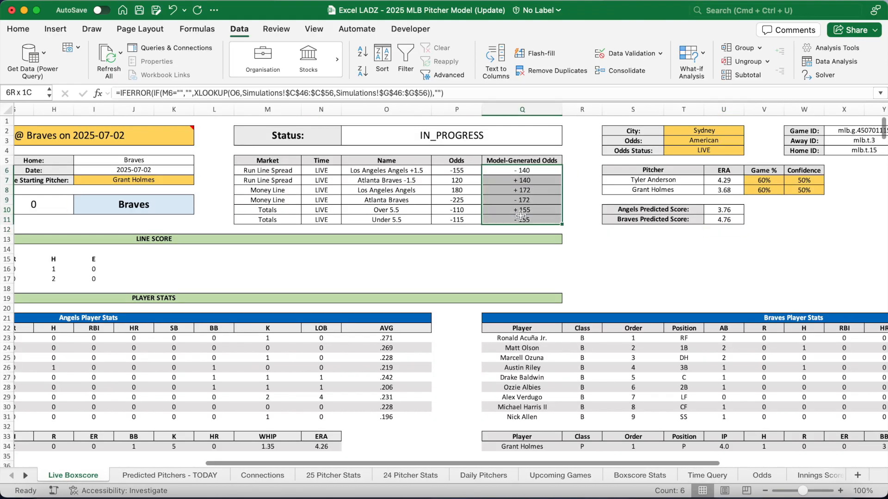
left_click(25, 476)
left_click(25, 476)
left_click(26, 476)
left_click(26, 475)
left_click(26, 476)
left_click(26, 476)
left_click(25, 475)
left_click(26, 476)
left_click(25, 475)
left_click(26, 476)
left_click(25, 476)
left_click(26, 476)
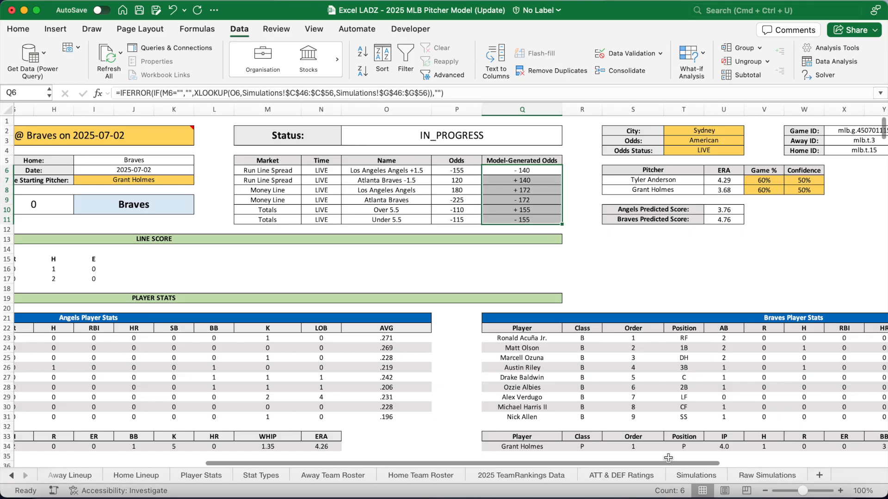
left_click(768, 481)
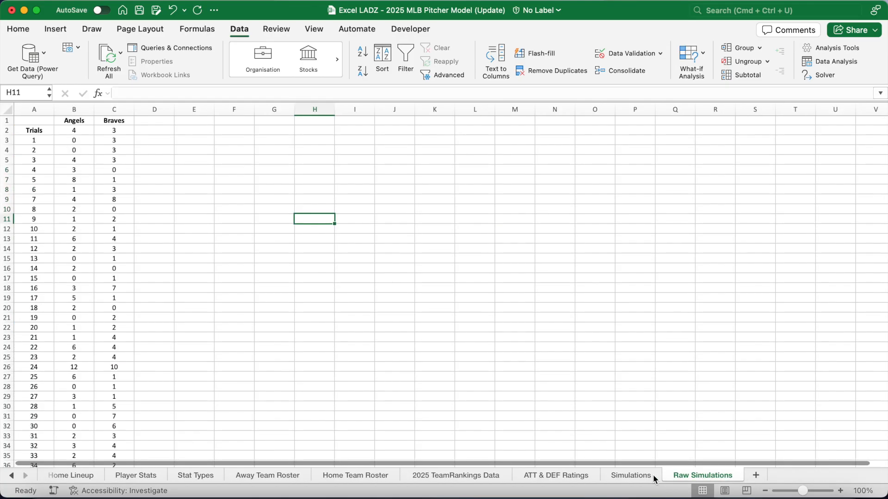
left_click(653, 479)
Review the Run Line, Money Line and Totals filter formulas and re-enter the E47 line formula
left_click(119, 328)
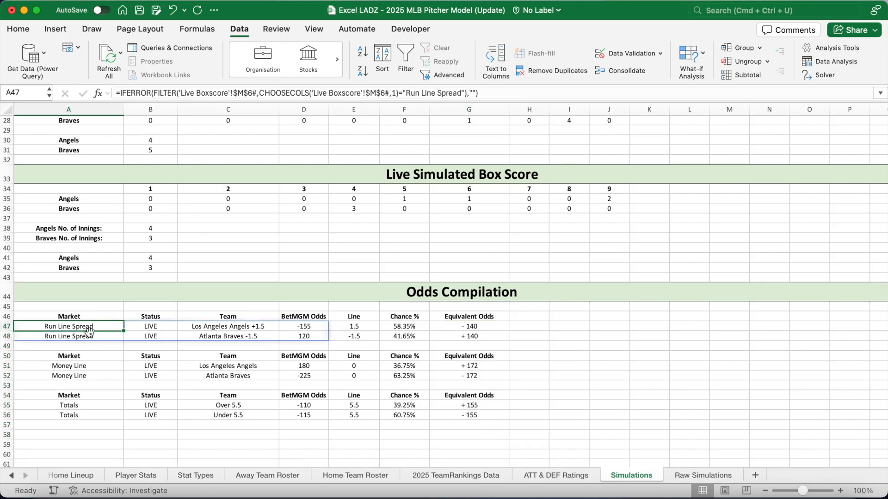
left_click_drag(86, 326, 306, 337)
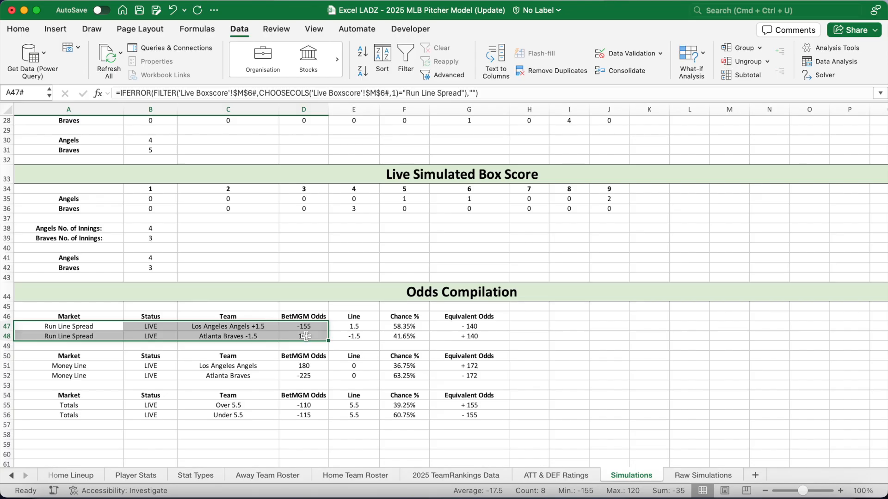
left_click(79, 369)
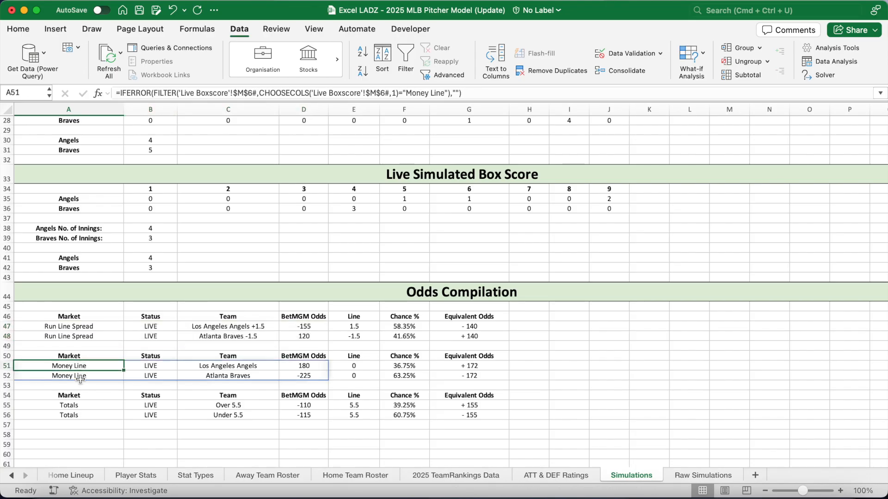
left_click(78, 406)
left_click(354, 327)
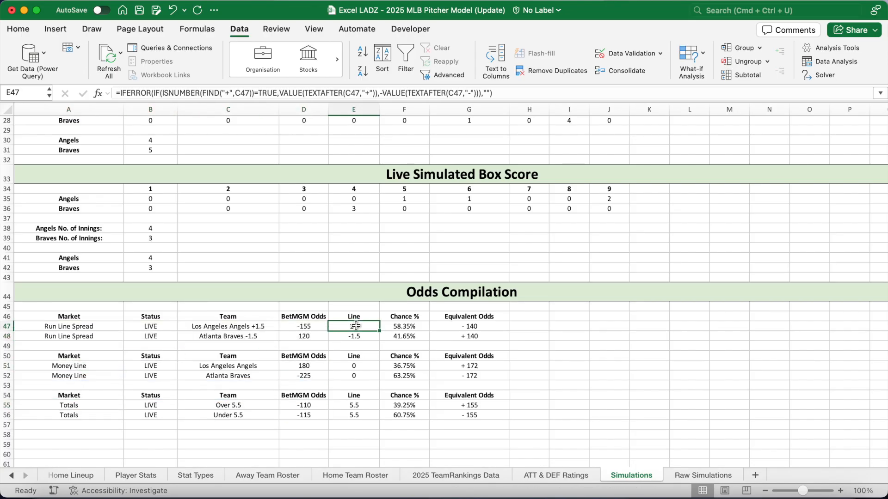
left_click(510, 95)
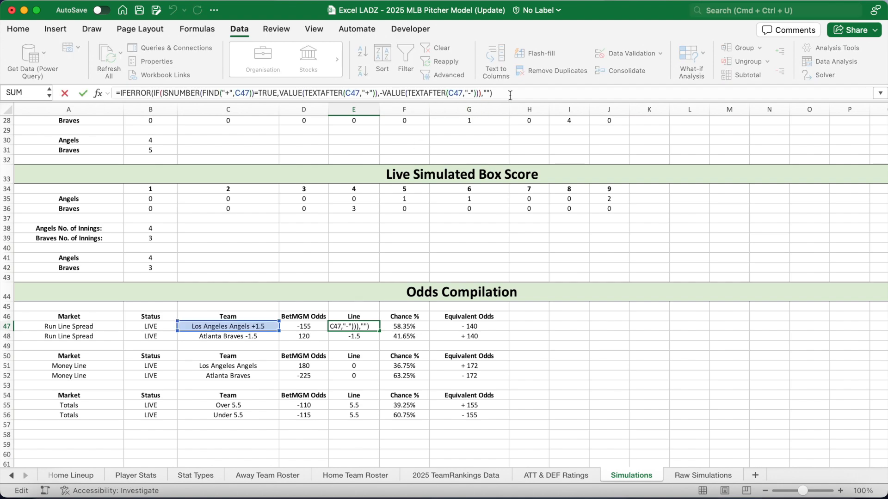
key("Return")
Check the line, Chance % and equivalent odds formulas down columns E, F and G
key("Down")
key("Down")
key("Down")
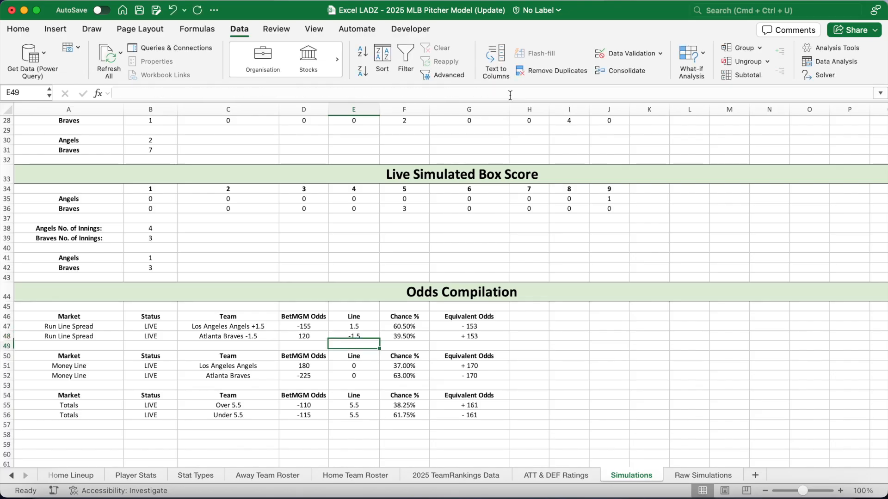
key("Down")
key("Down")
key("Down")
key("Down")
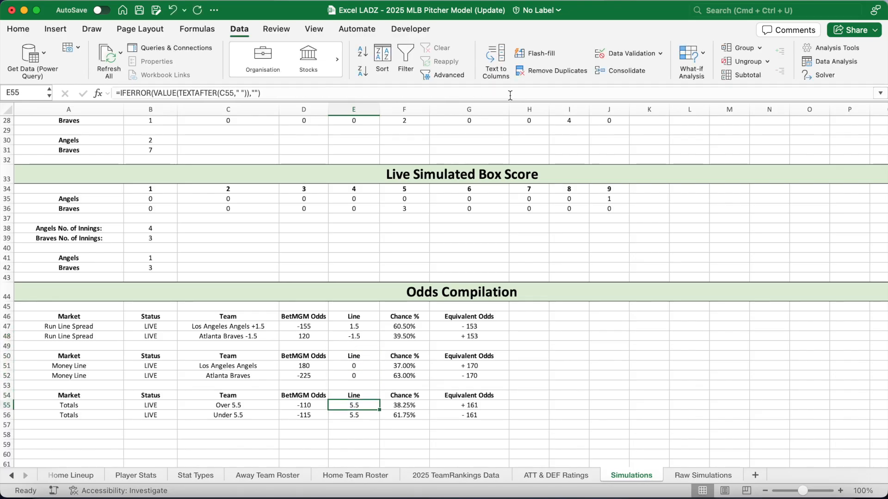
key("Down")
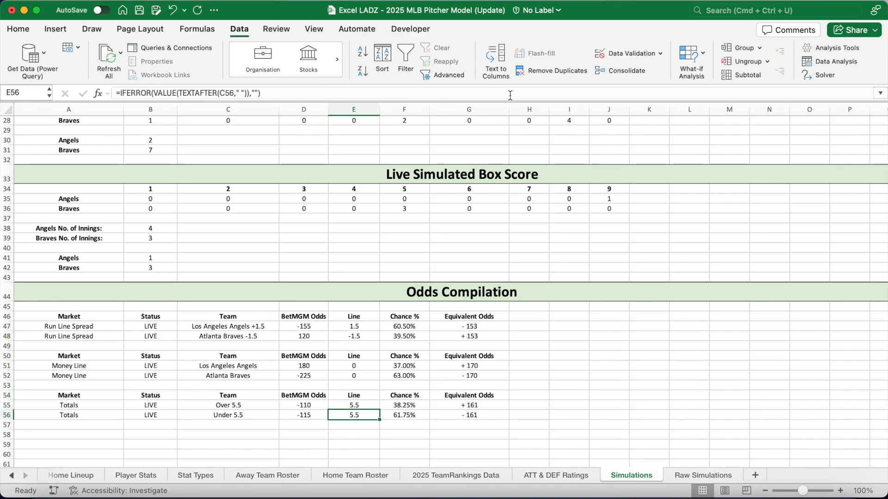
left_click(408, 326)
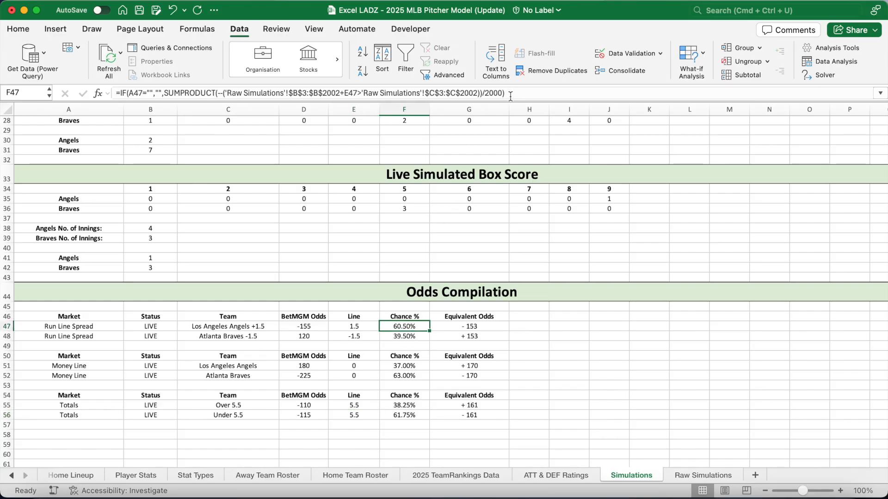
key("Down")
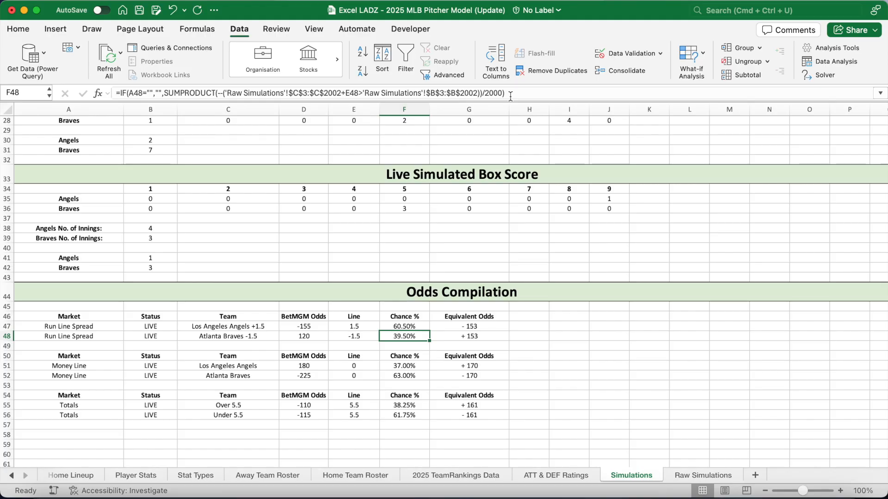
key("Down")
key("Down")
key("Down")
key("Down")
key("Down")
key("Down")
key("Down")
key("Down")
left_click(490, 328)
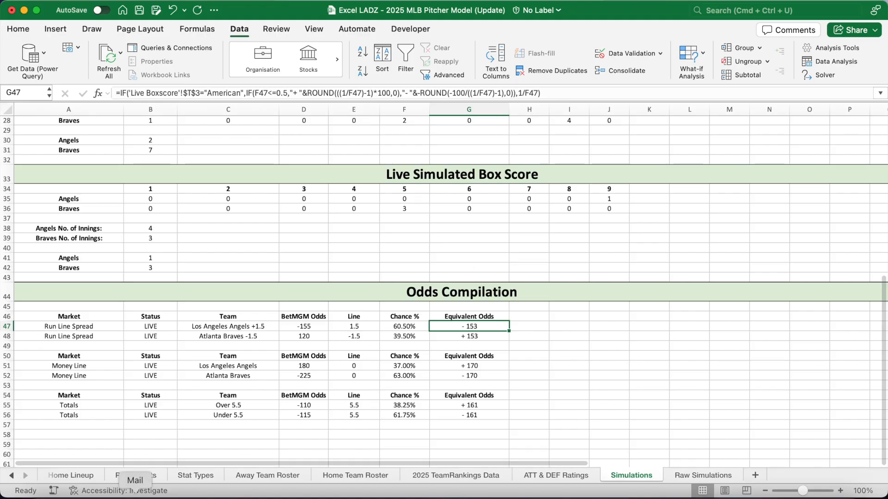
left_click(11, 476)
left_click(12, 476)
left_click(12, 476)
left_click(11, 476)
left_click(12, 477)
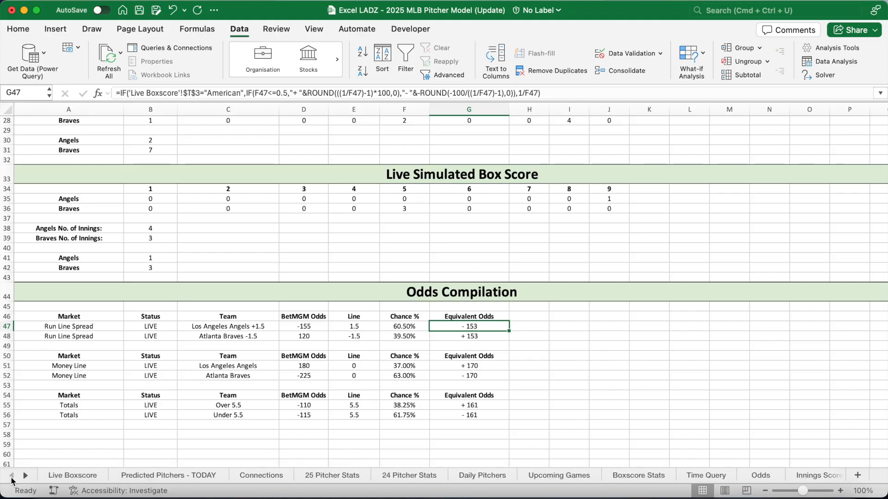
Switch the Live Boxscore odds format in T3 to Decimal
left_click(78, 476)
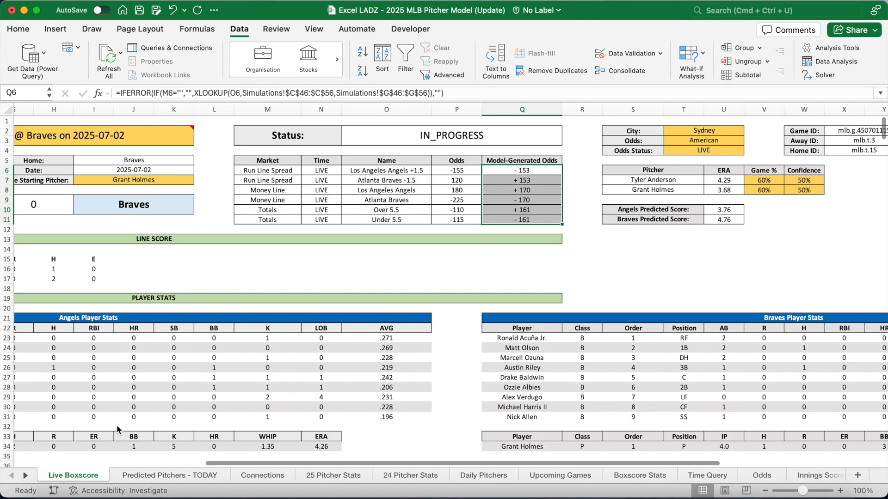
left_click(726, 140)
left_click(749, 141)
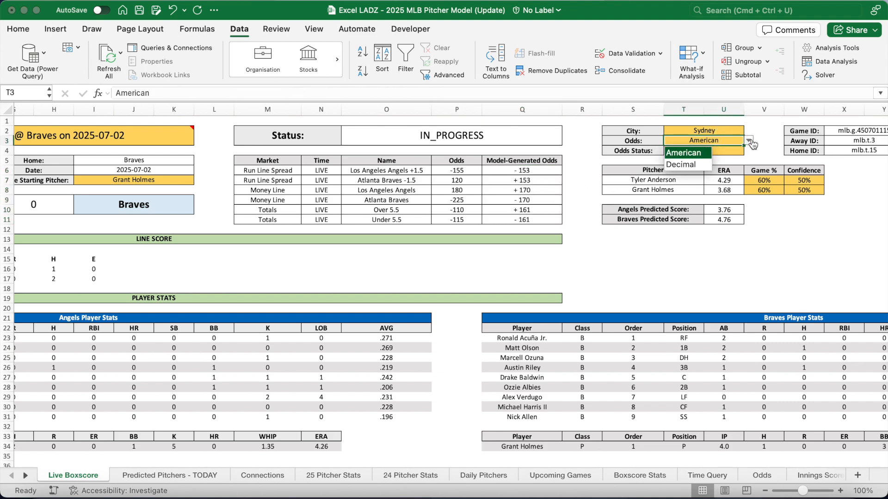
left_click(692, 164)
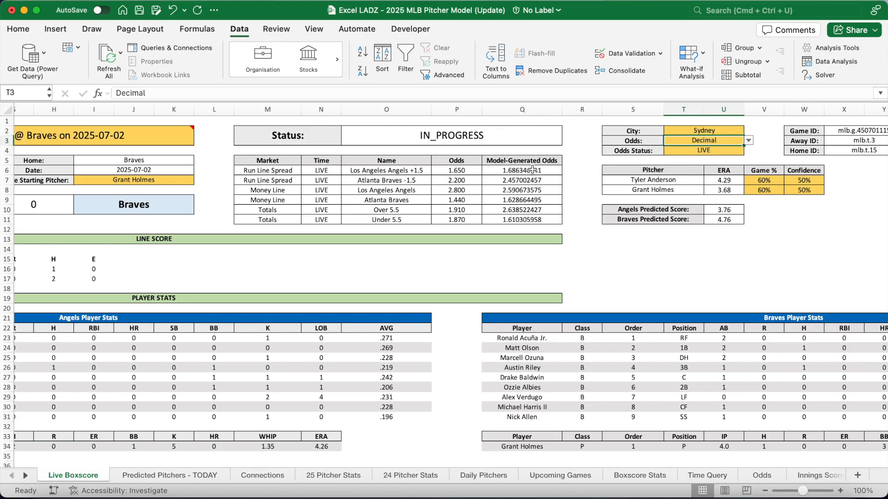
Reduce the Model-Generated Odds in Q6:Q11 to two decimal places
left_click_drag(532, 170, 532, 219)
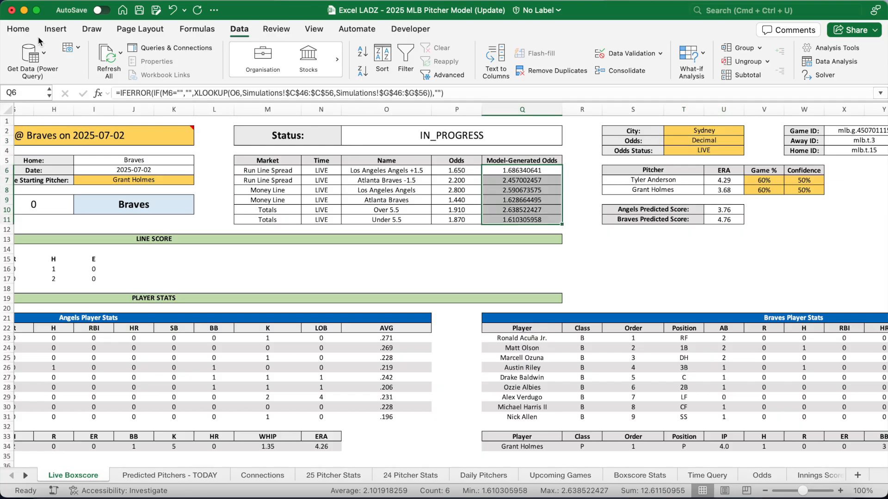
left_click(18, 29)
left_click(460, 73)
left_click(460, 73)
left_click(460, 73)
left_click(461, 73)
left_click(460, 73)
left_click(460, 73)
left_click(460, 73)
left_click(534, 172)
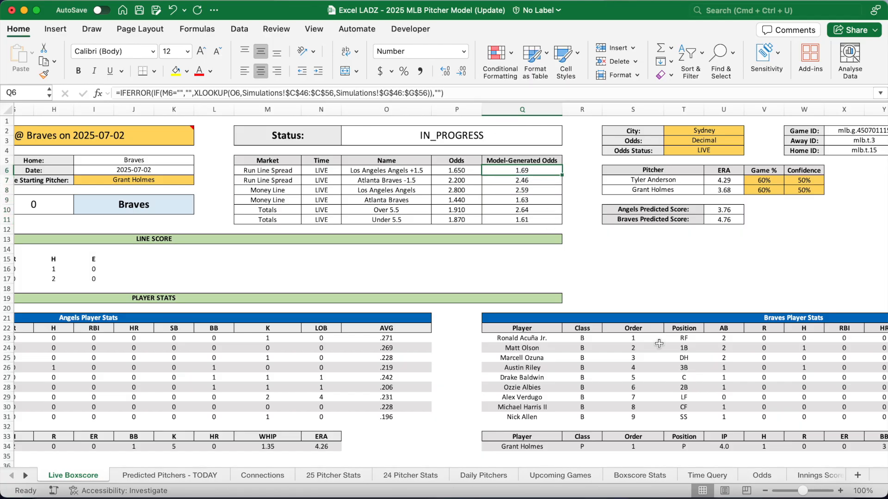
Set the odds format in T3 back to American and check the model-generated odds
left_click(717, 141)
left_click(748, 140)
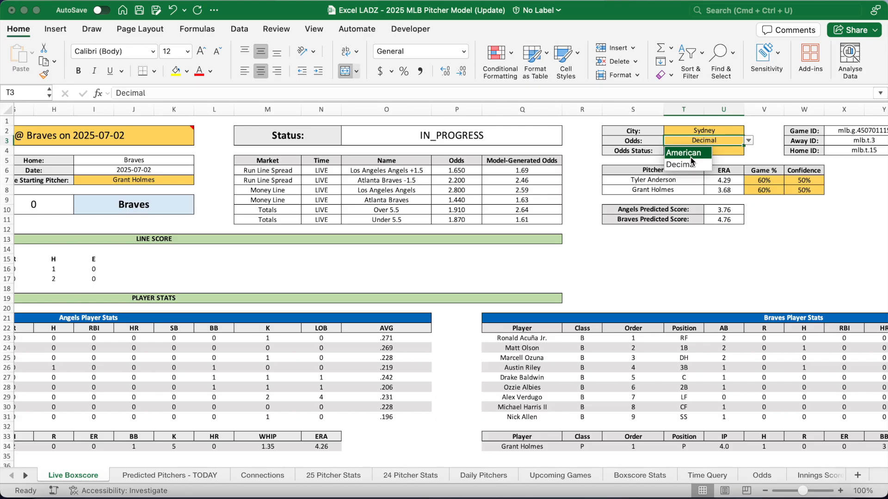
left_click(691, 157)
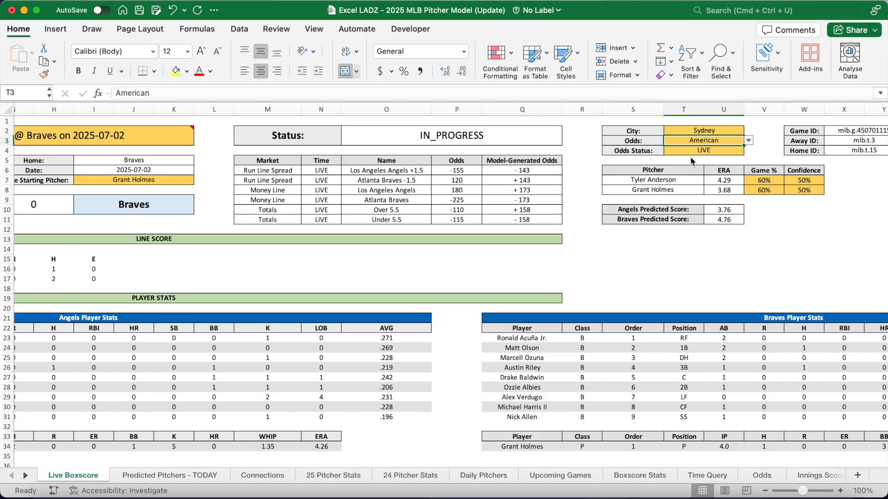
left_click_drag(544, 172, 550, 230)
left_click(26, 475)
left_click(25, 476)
left_click(25, 476)
left_click(25, 476)
left_click(26, 476)
left_click(25, 476)
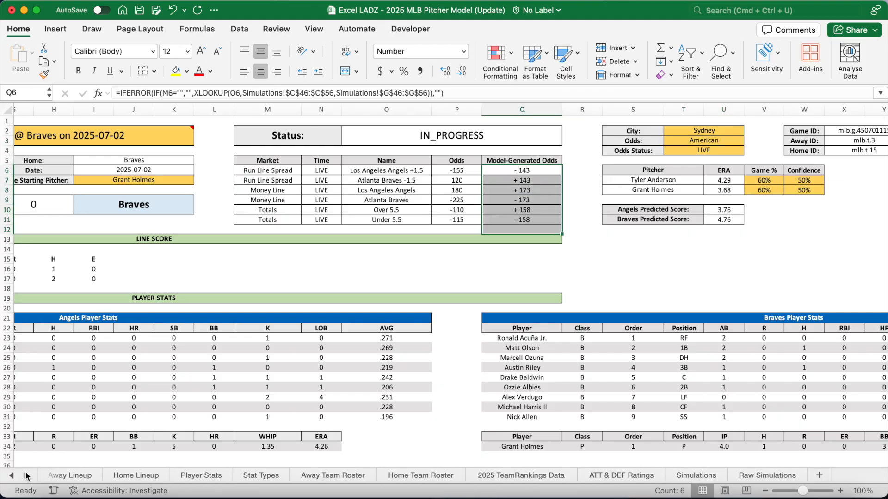
Commit the Chance % SUMPRODUCT formula in F47 on the Simulations sheet
left_click(695, 475)
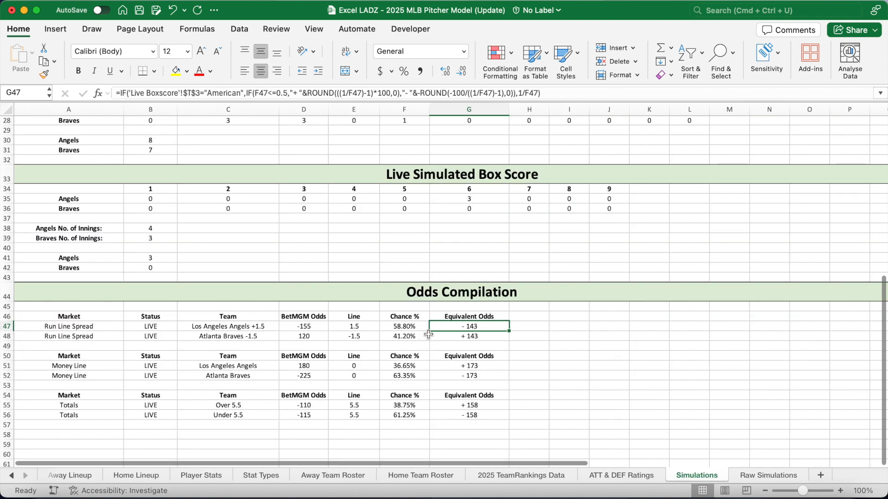
left_click(416, 326)
left_click_drag(165, 93, 518, 93)
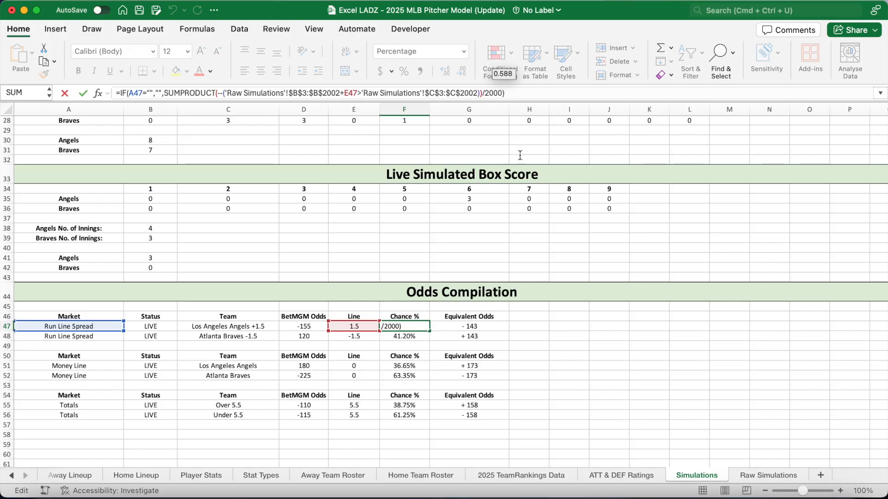
left_click(551, 327)
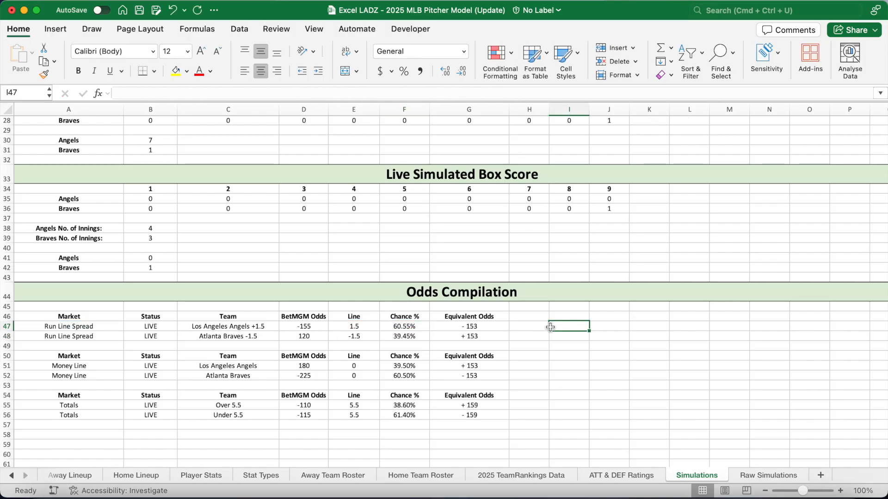
left_click(413, 326)
left_click(587, 328)
Rerun the simulations twice and return to Live Boxscore to see the recalculated odds
key("Delete")
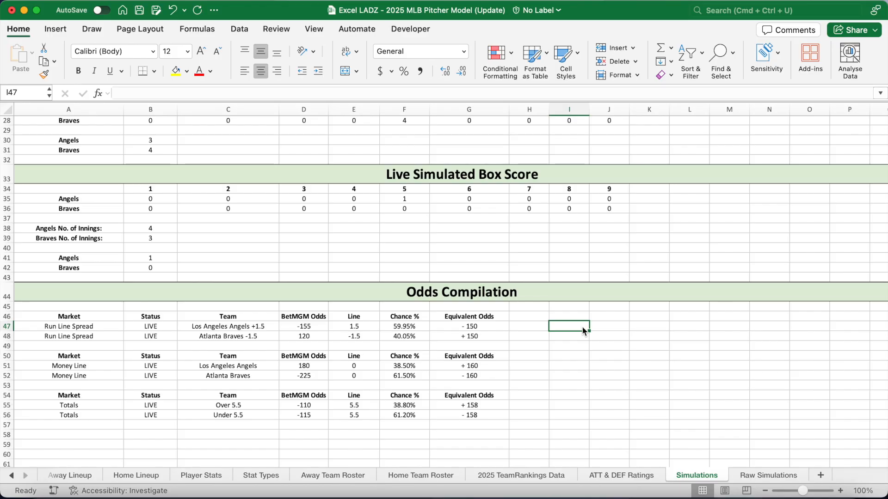
key("Delete")
key("Delete")
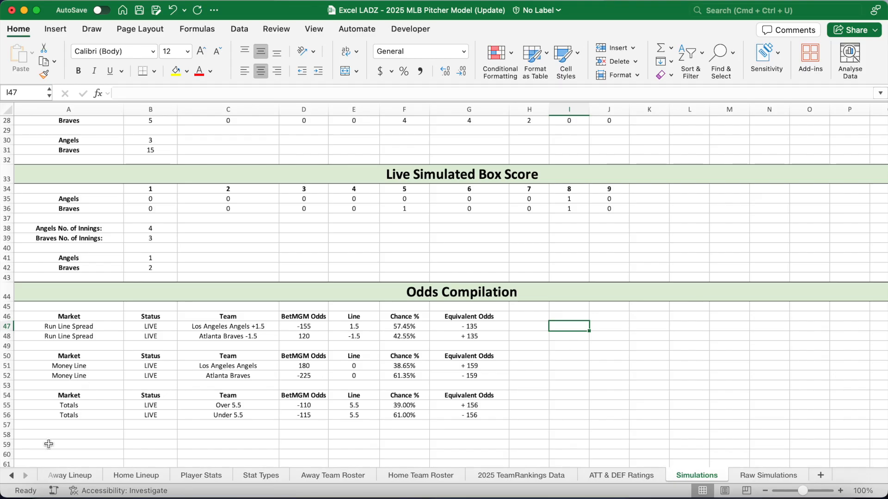
left_click(12, 476)
left_click(12, 476)
left_click(12, 476)
left_click(12, 476)
left_click(74, 475)
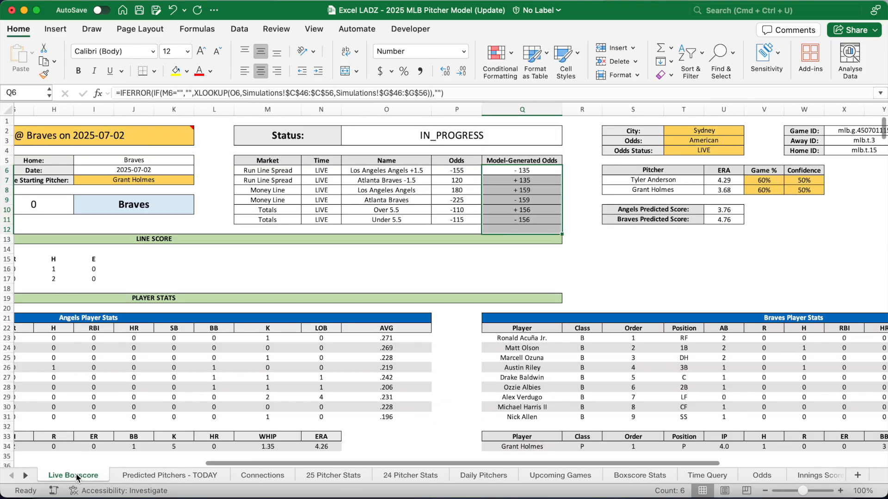
Review the odds table formulas: the LET formula in M6 and model-generated odds in Q6:Q11
left_click(279, 170)
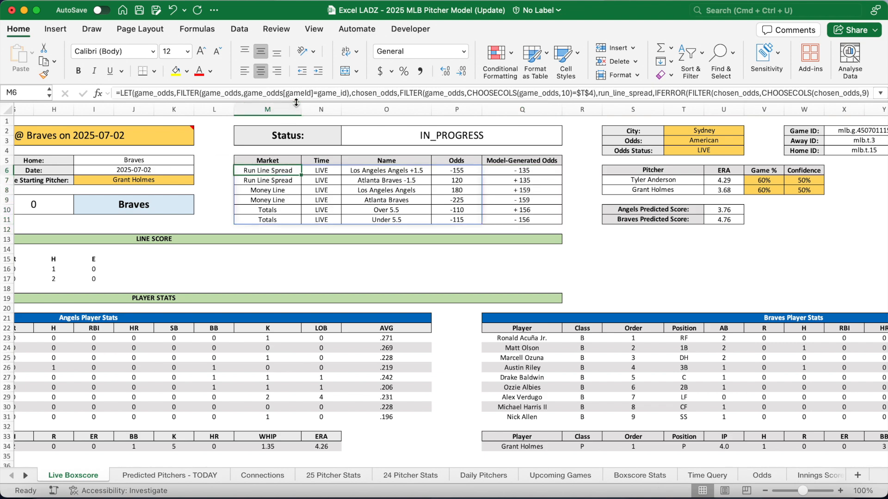
left_click_drag(296, 117, 295, 134)
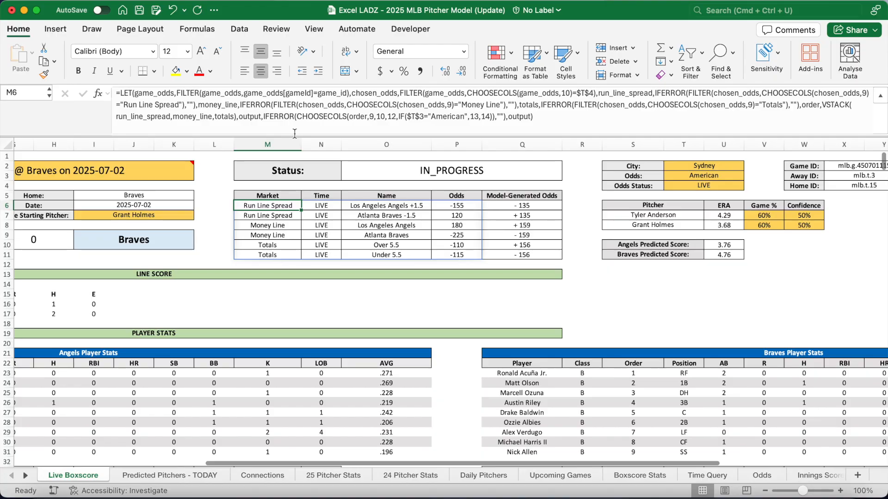
left_click_drag(274, 204, 452, 253)
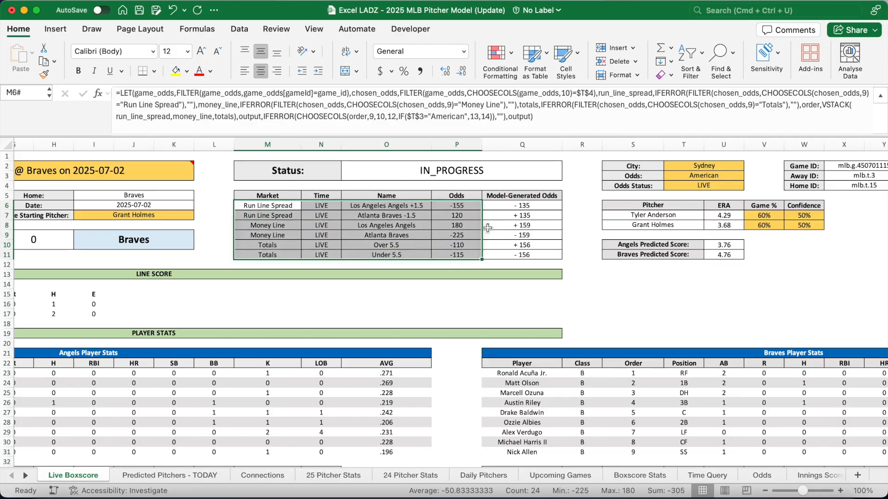
left_click(497, 208)
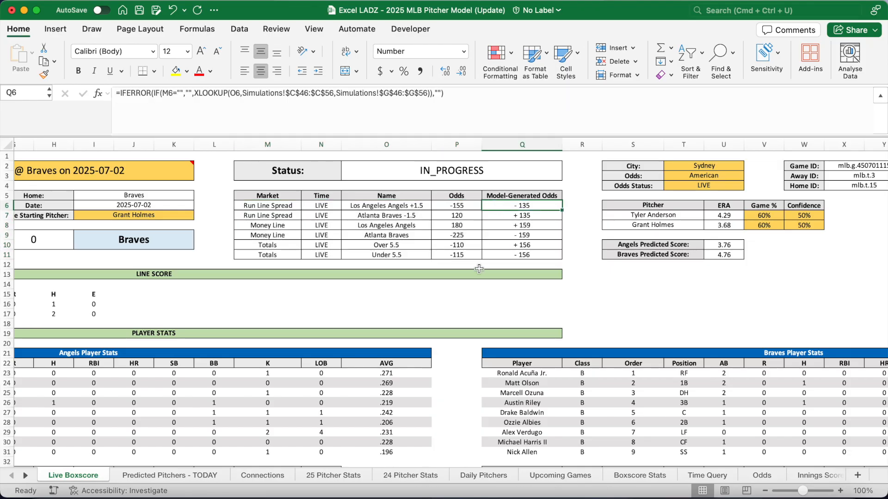
key("Down")
key("Down")
key("Down")
key("Down")
key("Down")
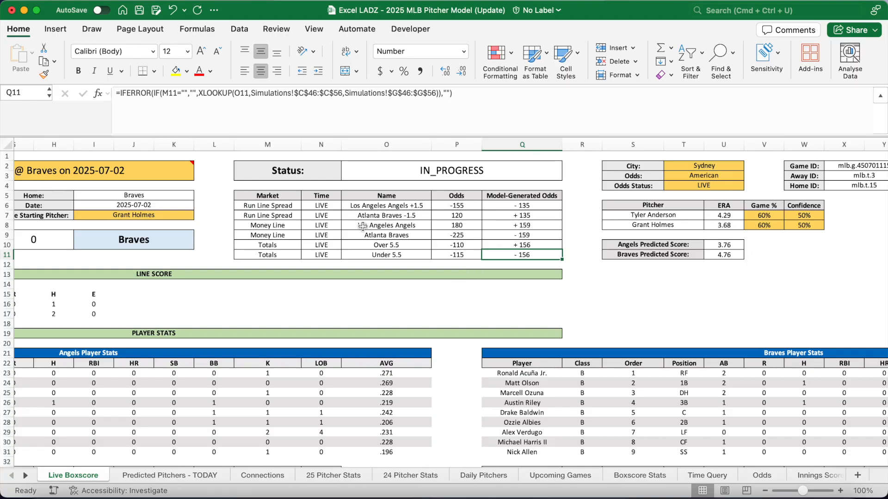
key("super+a")
scroll(310, 286, "left", 10)
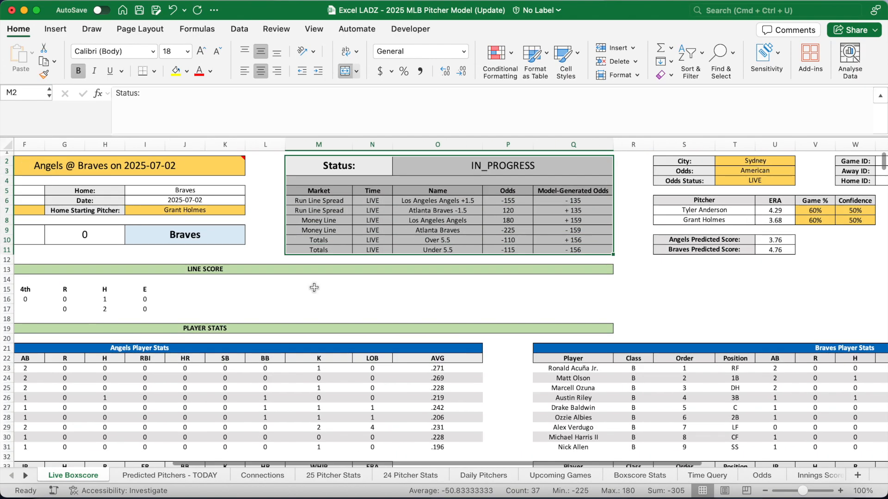
scroll(307, 273, "down", 3)
left_click(308, 269)
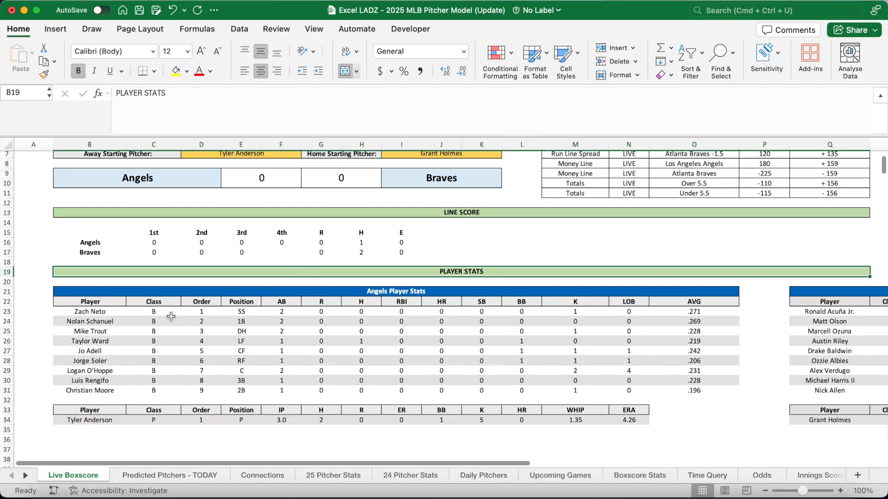
Re-enter the Angels lineup formula in B23, checking its PREGAME condition
left_click(117, 311)
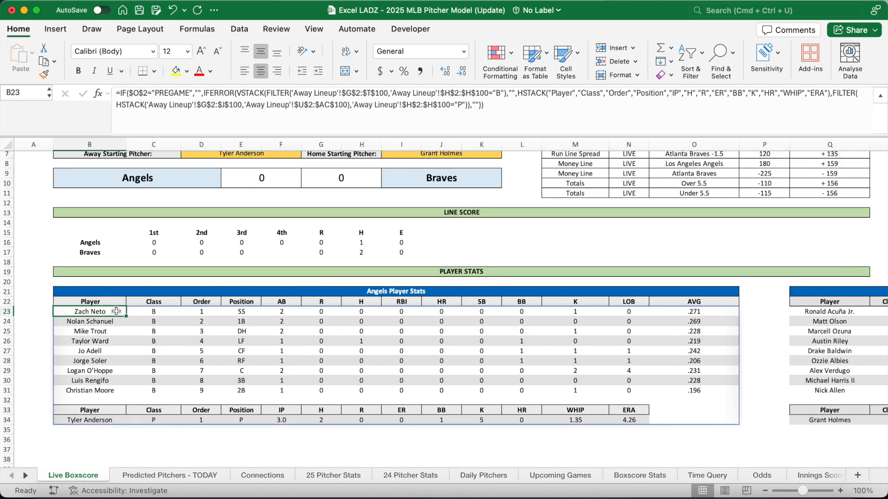
left_click(499, 115)
scroll(488, 238, "up", 3)
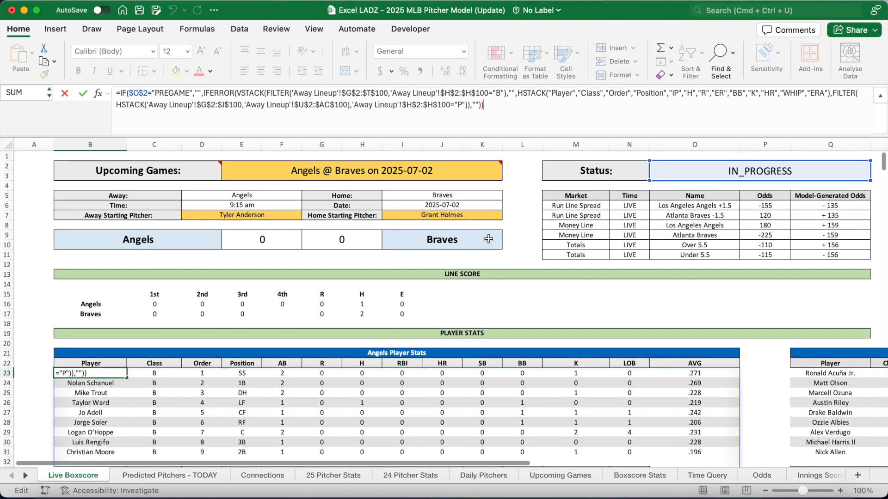
scroll(489, 239, "right", 3)
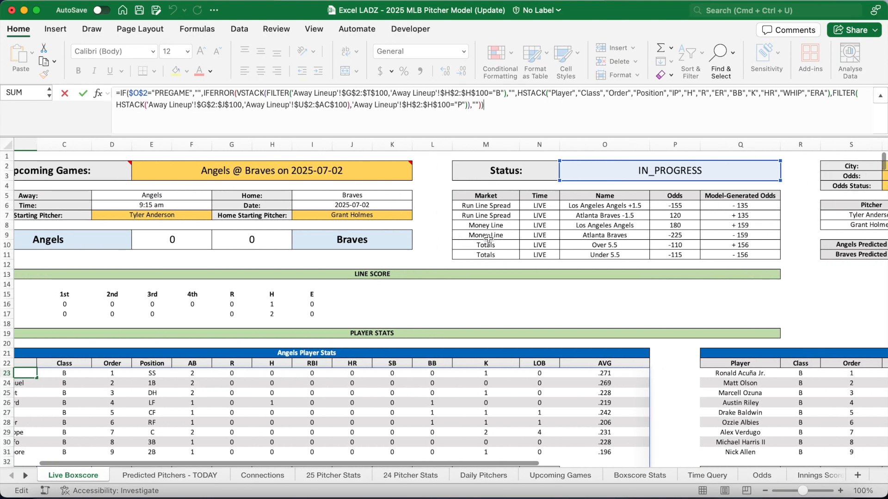
scroll(489, 238, "right", 10)
scroll(489, 239, "left", 12)
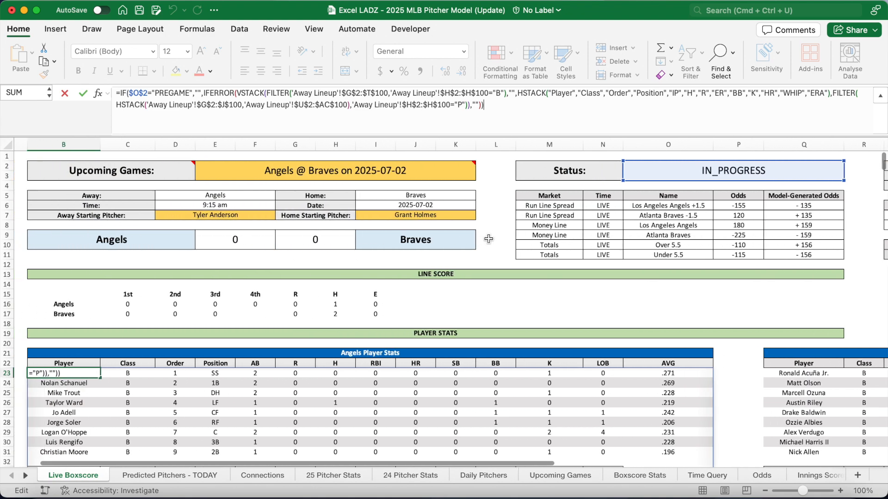
scroll(489, 239, "down", 3)
scroll(489, 239, "left", 1)
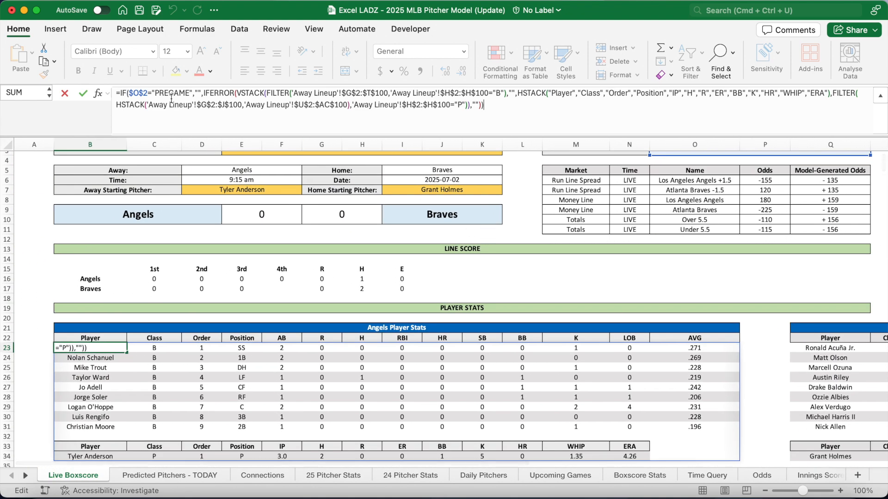
left_click_drag(153, 93, 201, 93)
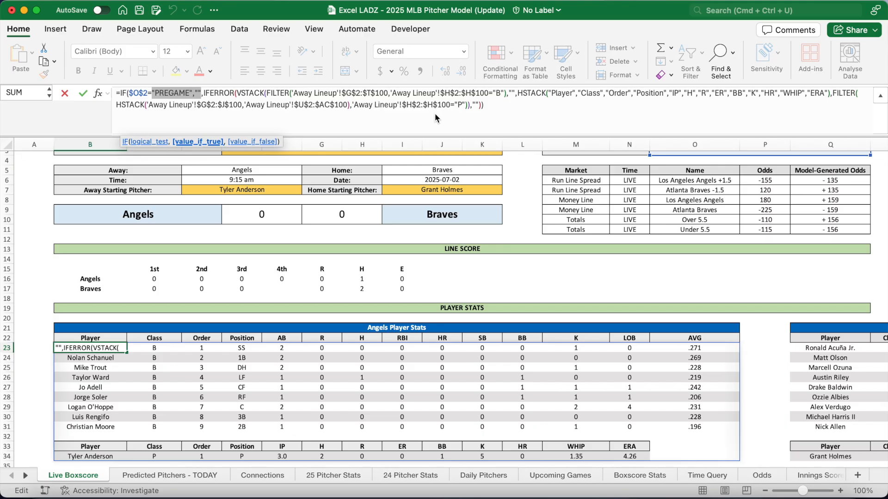
key("Return")
scroll(281, 335, "right", 15)
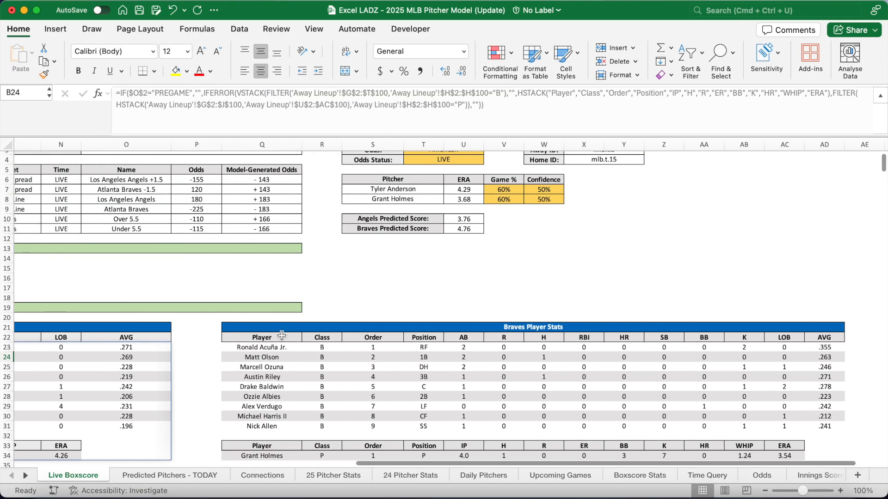
Check the Braves lineup formula in Q23, then select B22:O37 and open Conditional Formatting
left_click(273, 346)
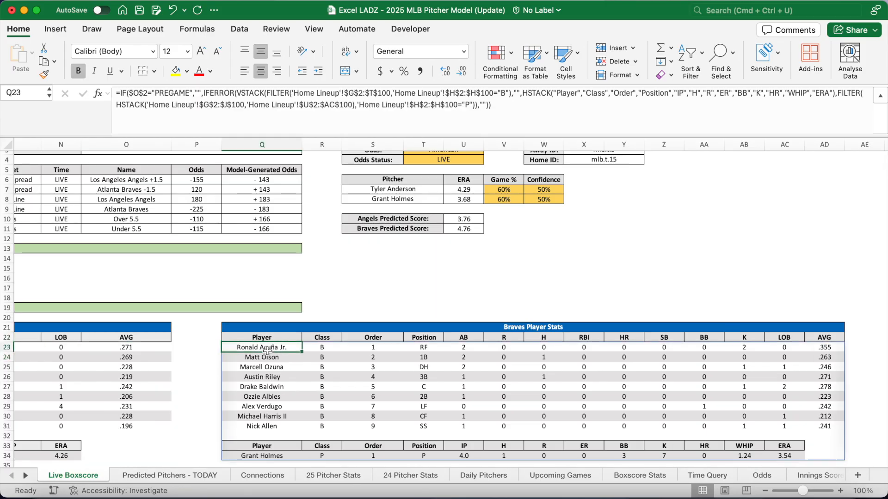
scroll(305, 314, "down", 5)
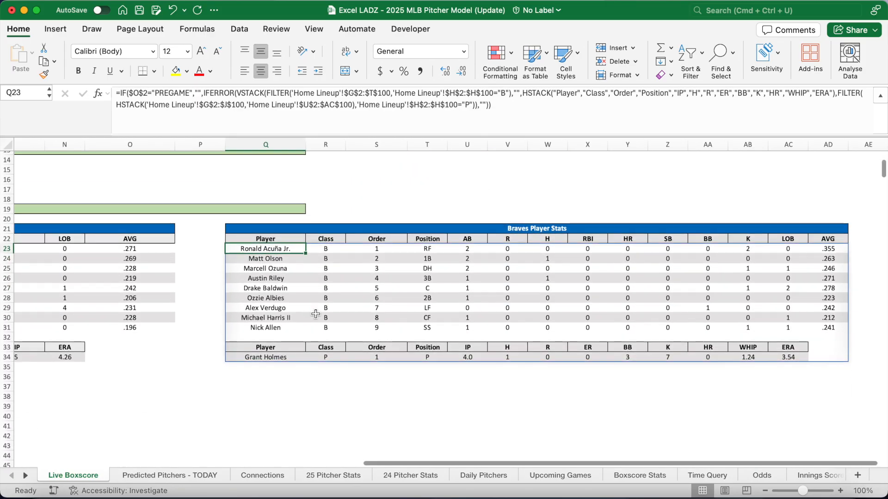
scroll(316, 314, "left", 15)
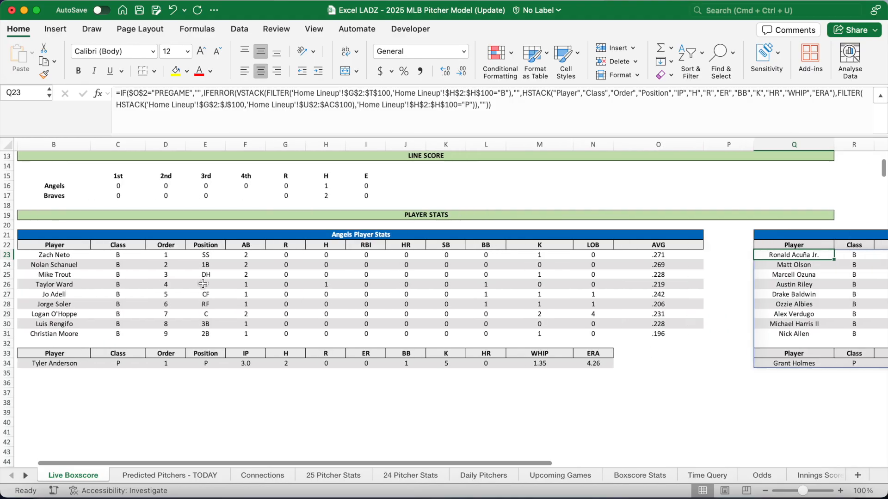
left_click_drag(53, 244, 677, 388)
left_click(508, 56)
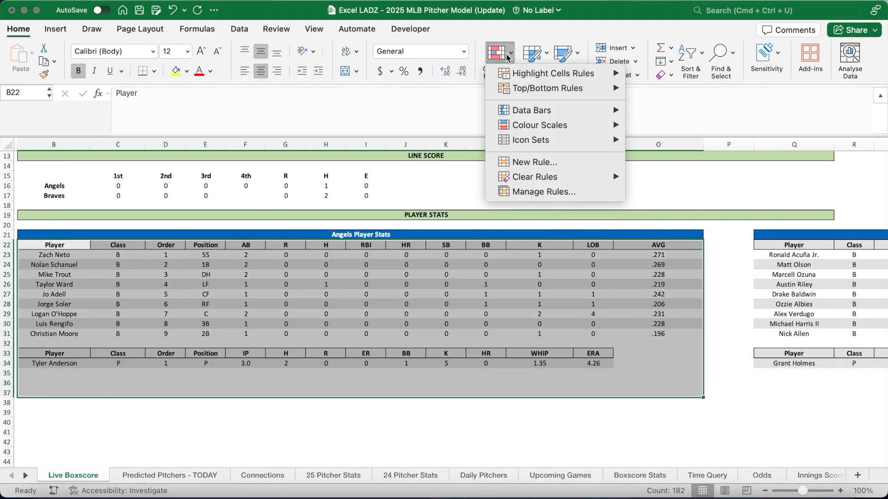
Review both formula-based rules on $B$22:$O$46 in the Rules Manager and apply them with OK
left_click(555, 192)
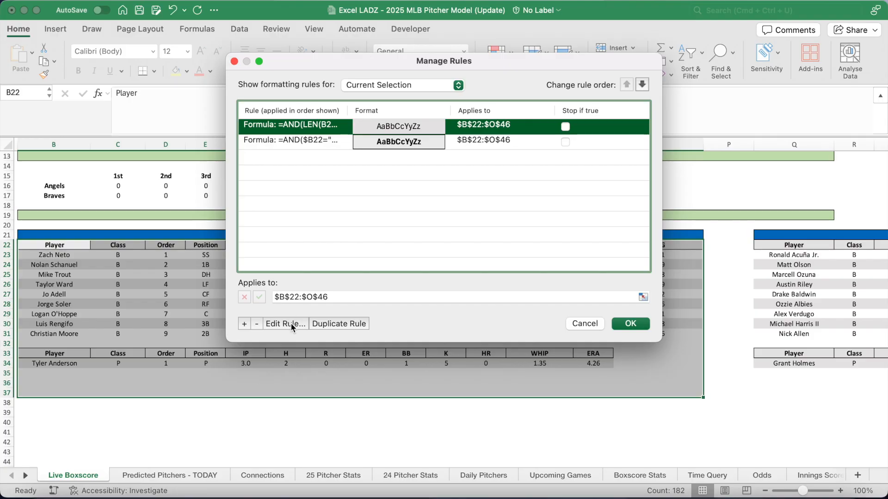
left_click(291, 323)
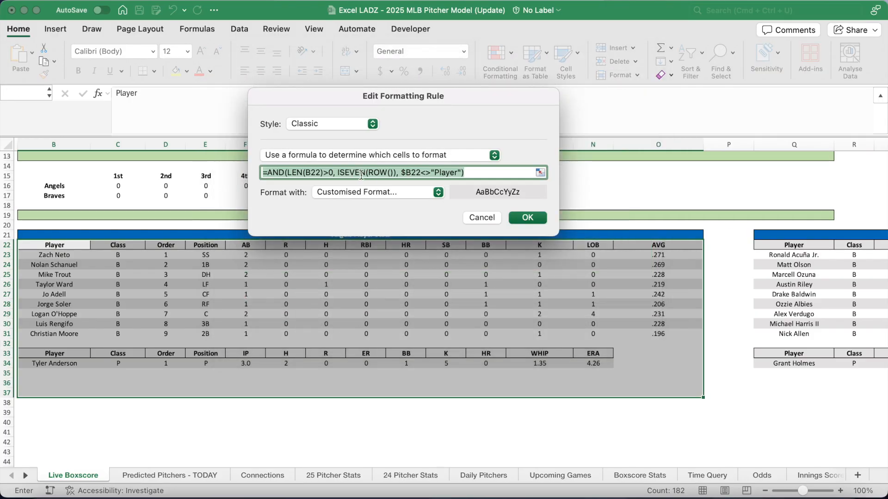
left_click(526, 218)
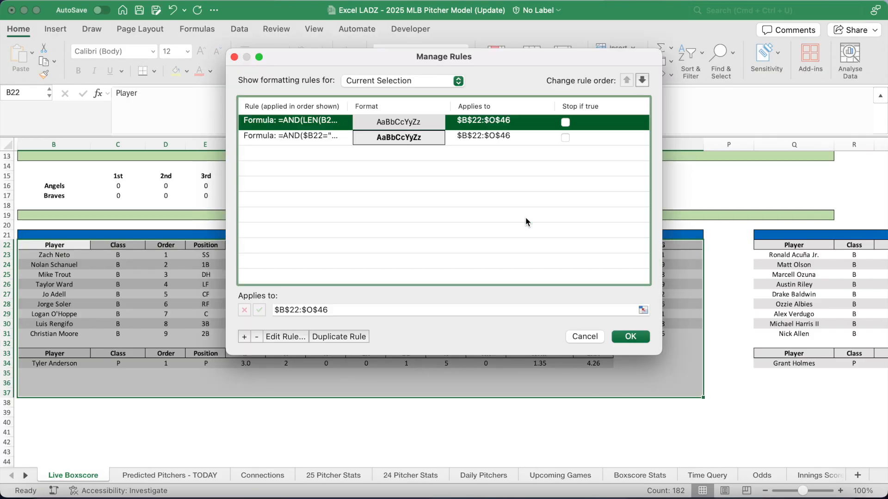
left_click(320, 137)
left_click(295, 339)
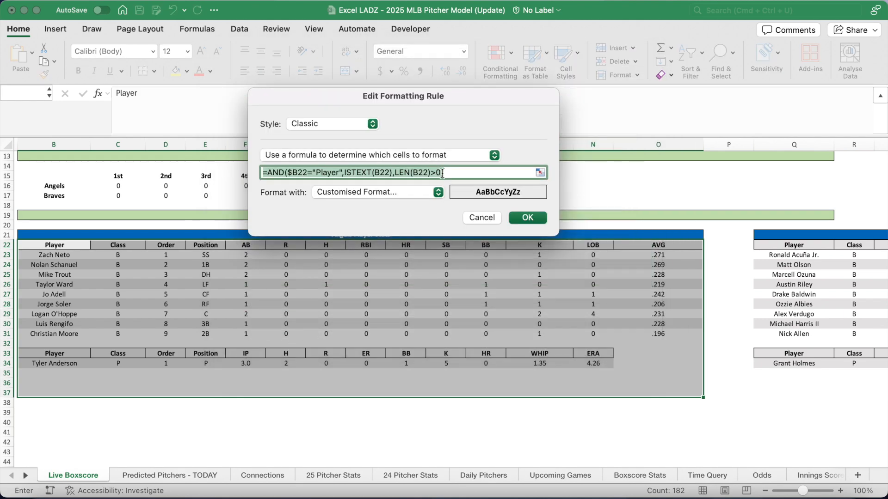
left_click(528, 217)
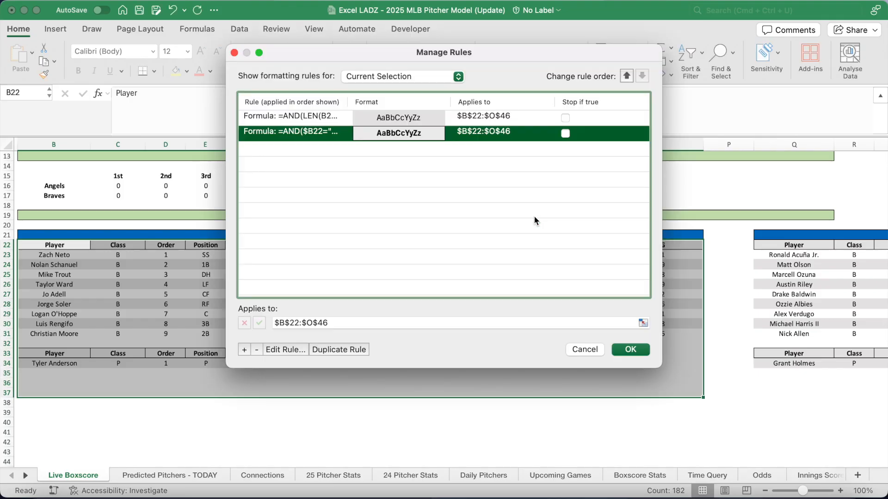
left_click(624, 350)
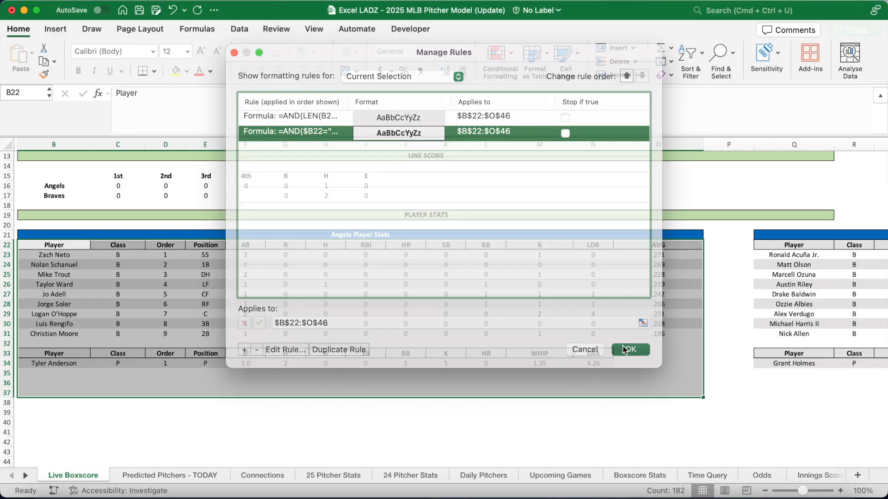
left_click(372, 391)
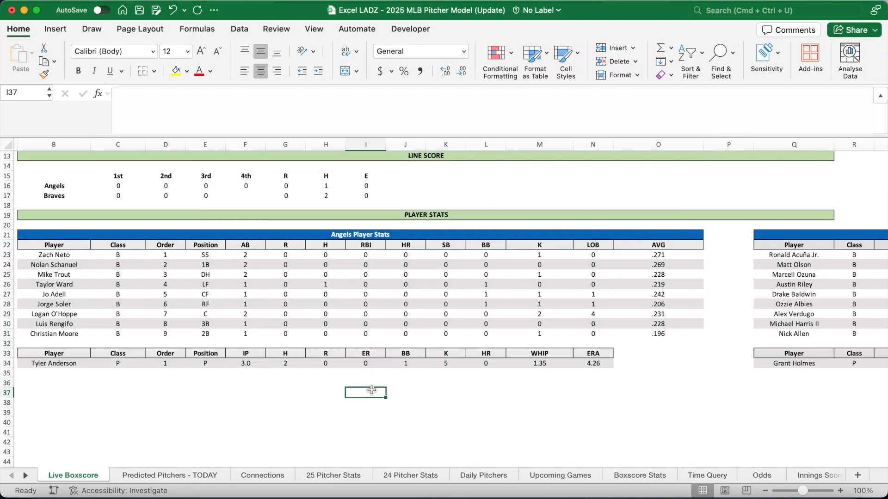
Choose the Cardinals @ Pirates 2025-07-03 game from the E2 Upcoming Games dropdown
scroll(372, 390, "up", 1)
scroll(372, 390, "left", 1)
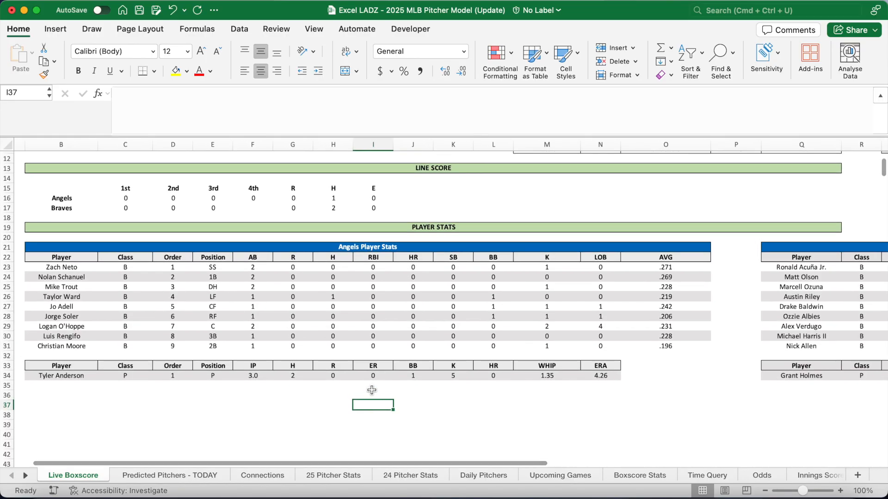
scroll(372, 390, "up", 8)
scroll(372, 391, "left", 1)
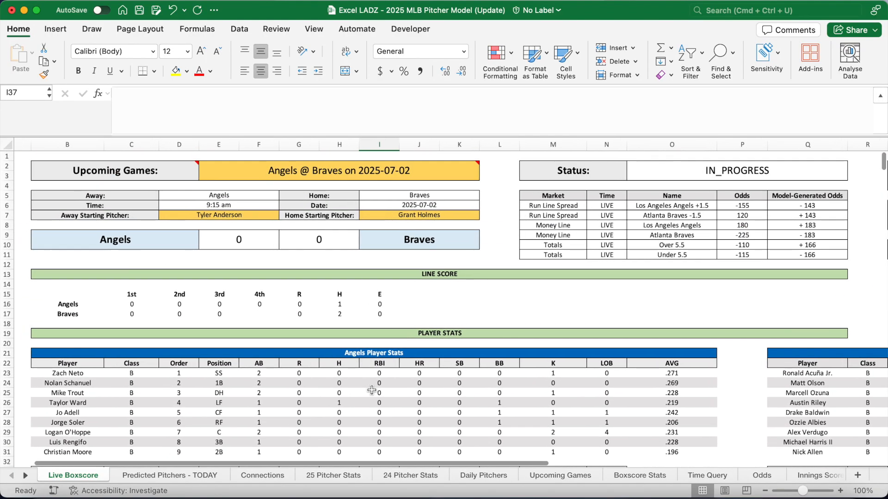
left_click_drag(343, 135, 345, 96)
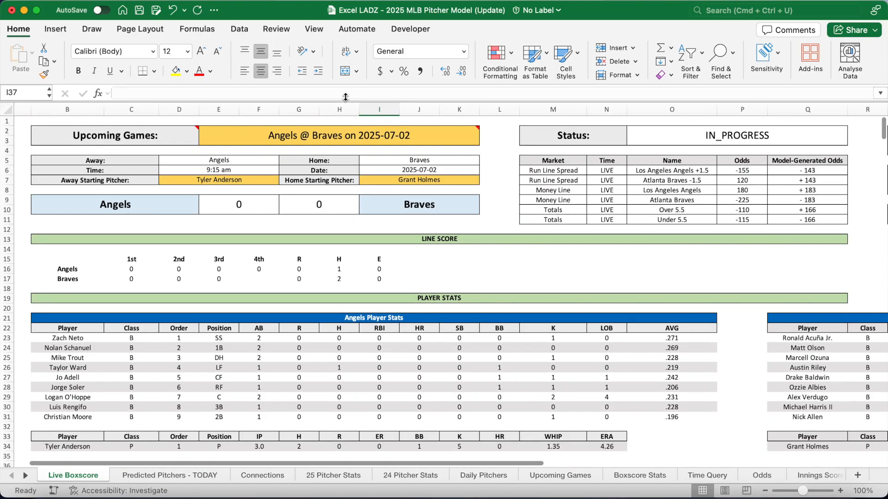
left_click(351, 135)
left_click(484, 131)
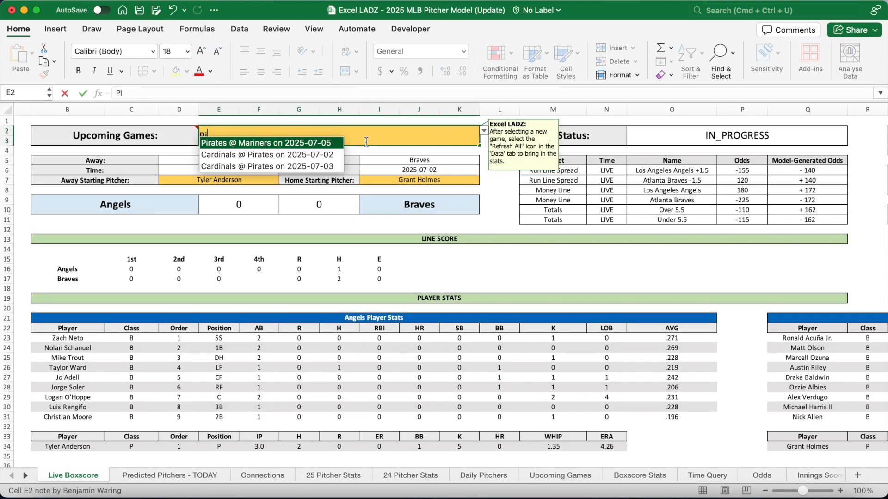
left_click(277, 155)
Refresh all data queries for the new game and check the still-empty odds table M6:Q11
left_click(239, 29)
left_click(109, 58)
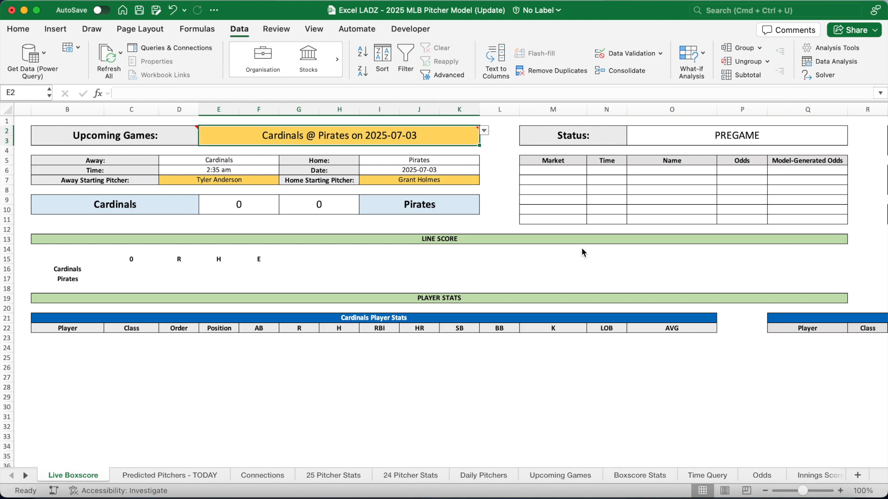
left_click_drag(559, 173, 796, 220)
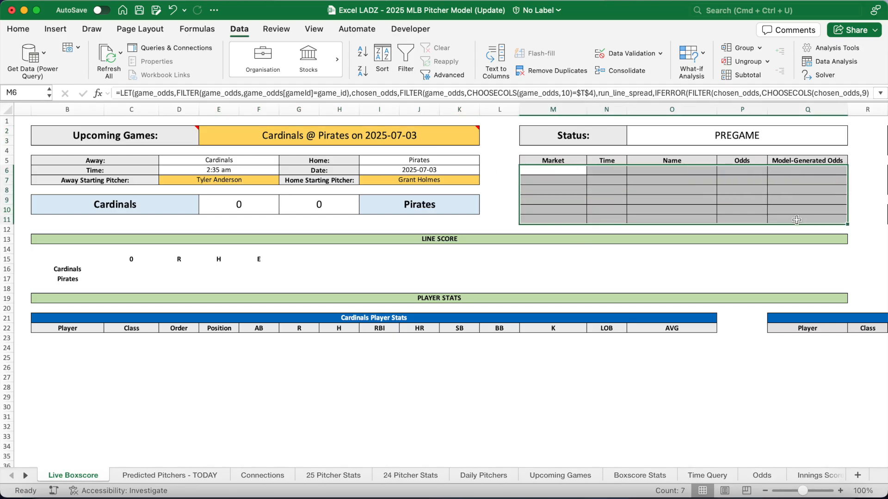
Set the Odds Status in T4 to PREGAME
scroll(796, 221, "right", 6)
left_click(719, 151)
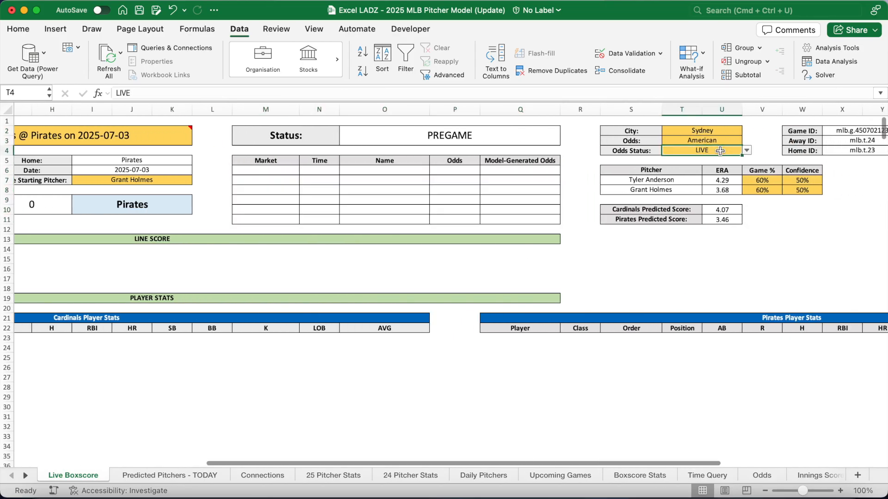
left_click(747, 150)
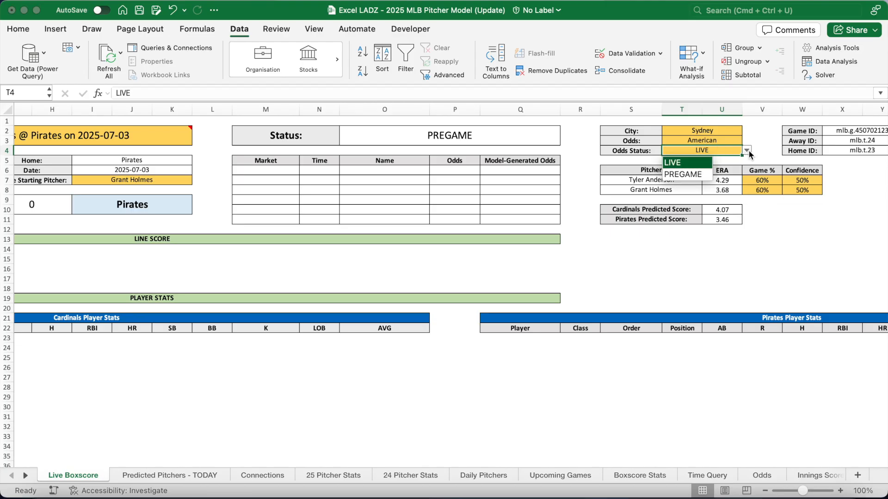
left_click(683, 175)
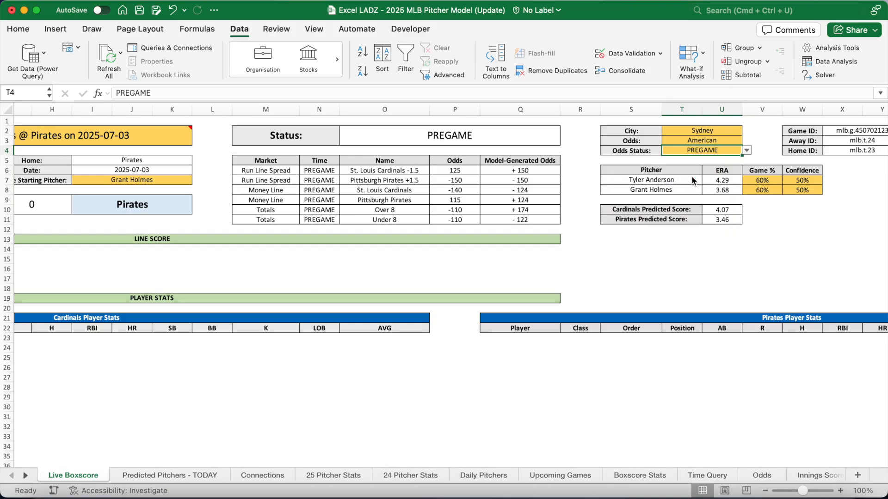
Inspect the filled odds formulas in P6:Q11, with model odds +150/−150, −124/+124 and +174/−122
left_click_drag(262, 171, 519, 219)
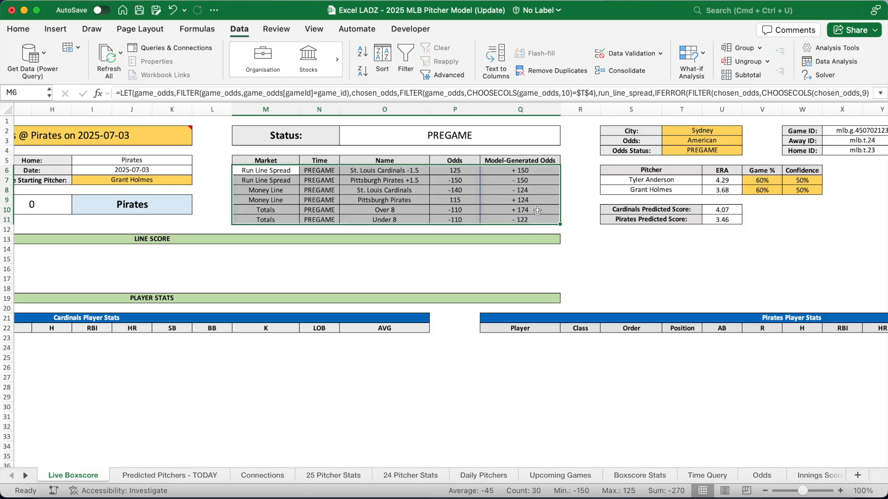
left_click(537, 219)
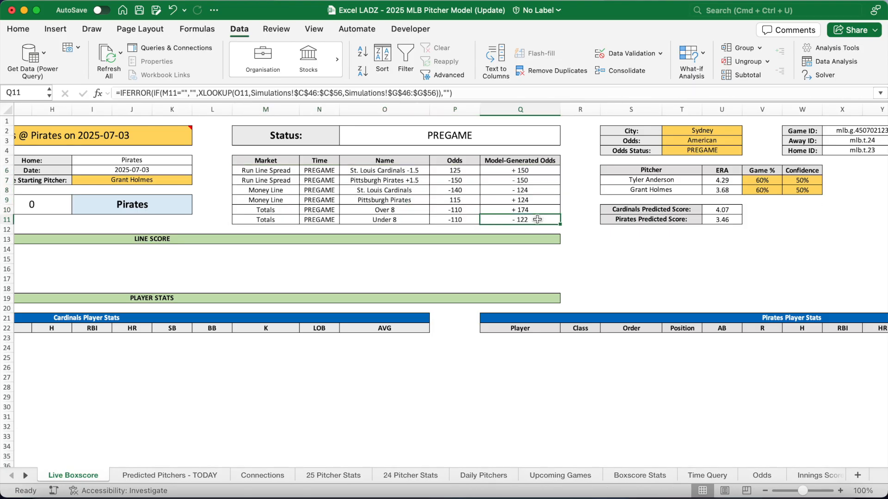
left_click(470, 172)
left_click(507, 172)
left_click(461, 179)
left_click(507, 180)
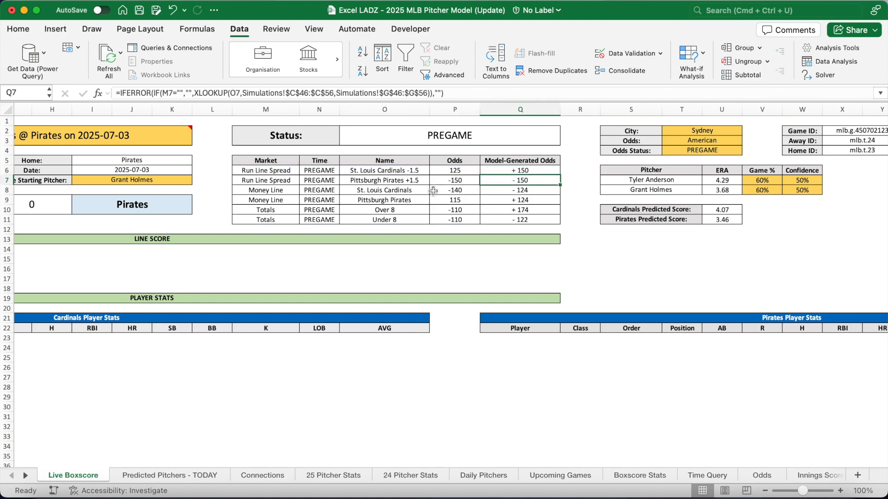
left_click(461, 201)
left_click(508, 201)
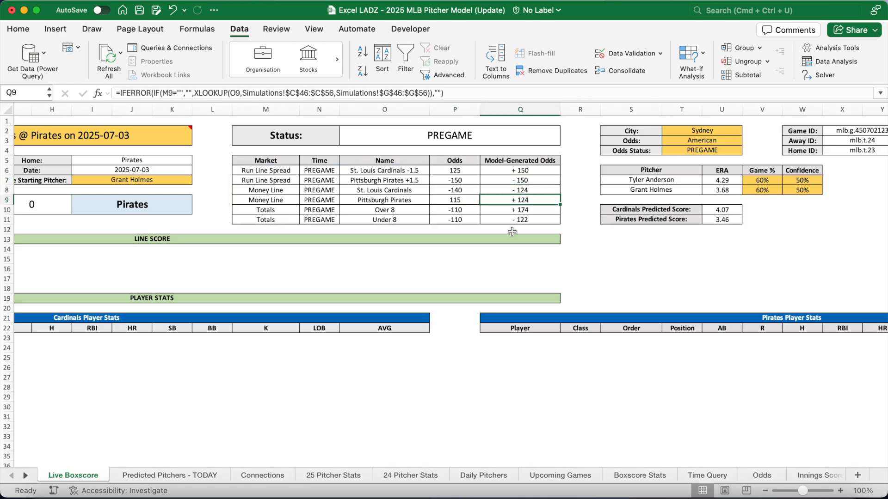
scroll(415, 239, "left", 6)
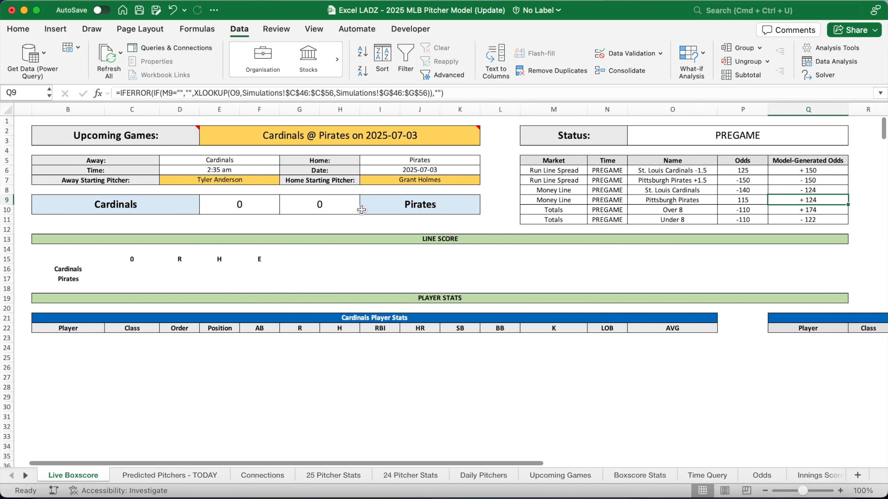
left_click(259, 178)
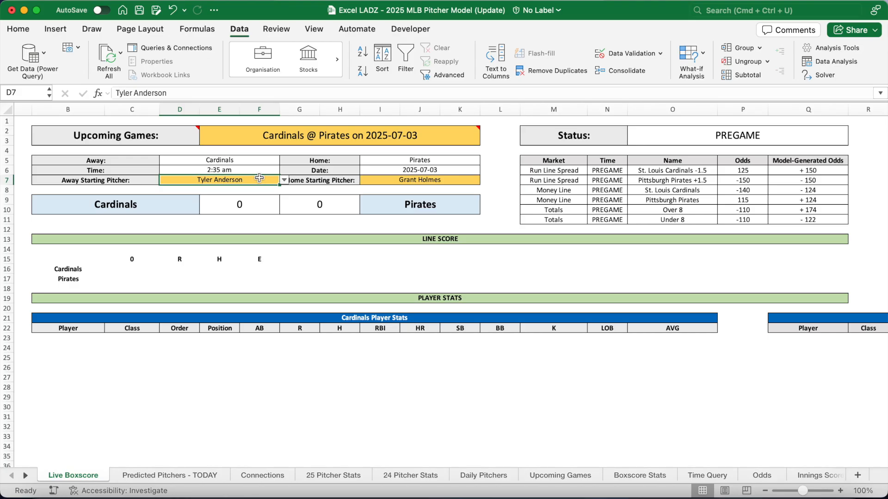
Enter Sonny Gray as away starter in D7 and Mitch Keller as home starter in I7
type("gray")
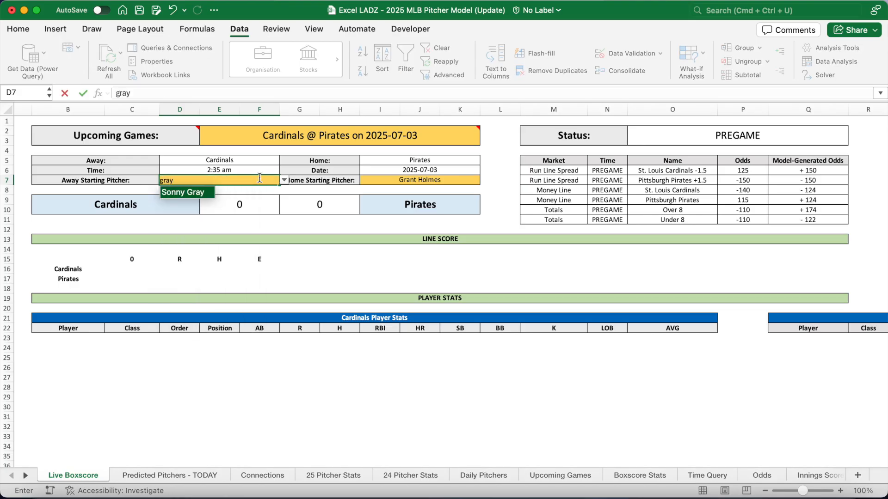
key("Return")
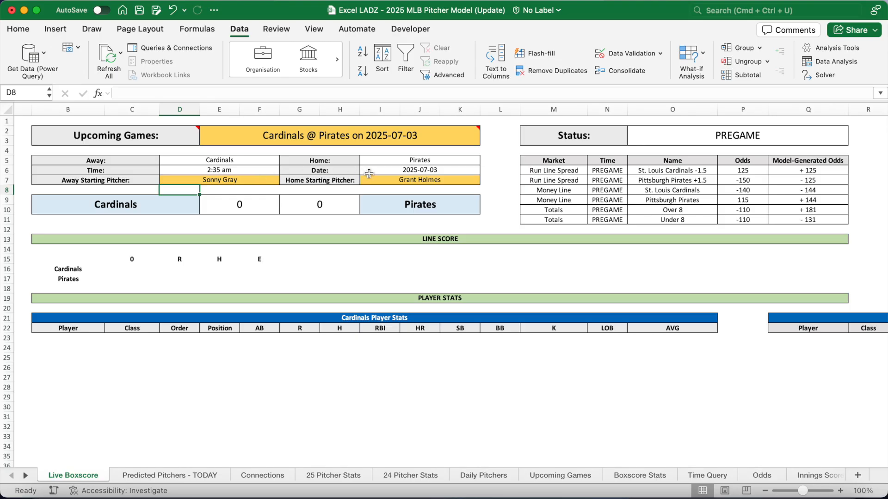
left_click(380, 178)
type("Kell")
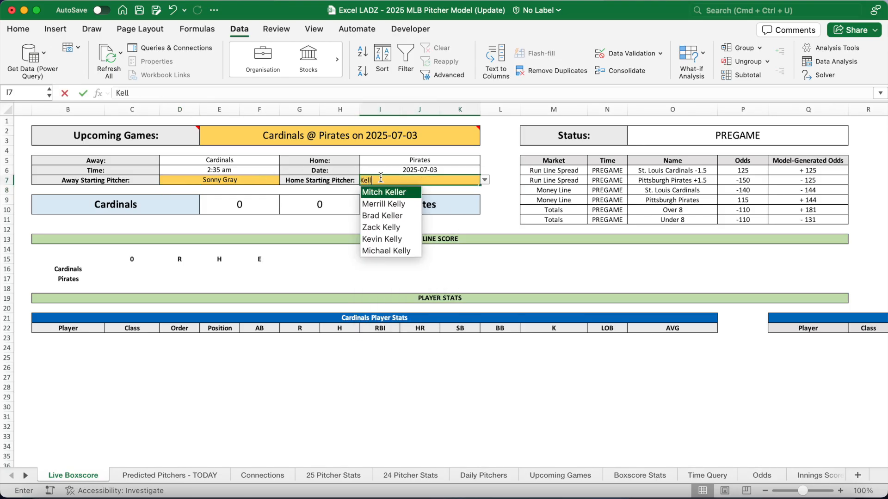
type("er")
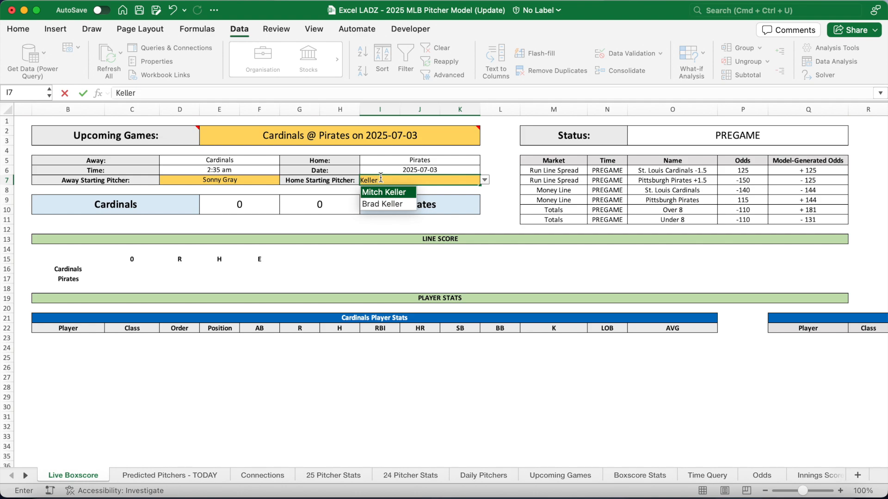
key("Return")
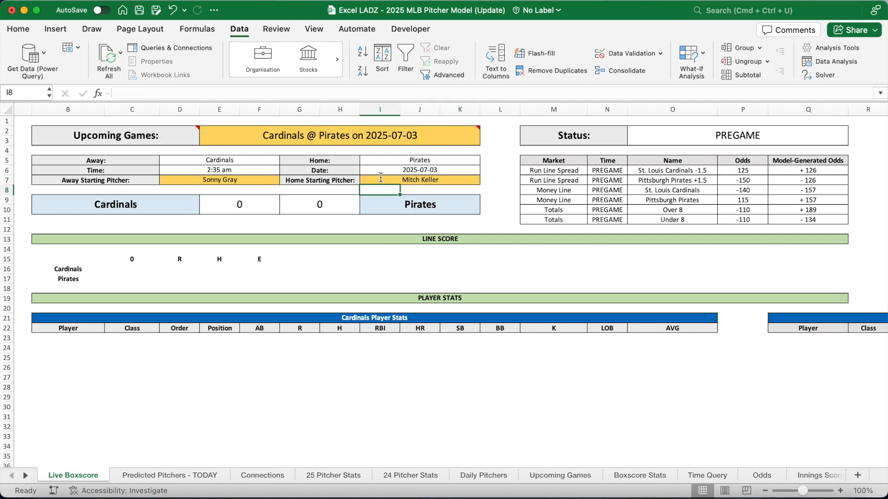
Check the recalculated odds in P6:Q9: +126/−126, −157/+157 and +189/−134
left_click(752, 169)
left_click(798, 168)
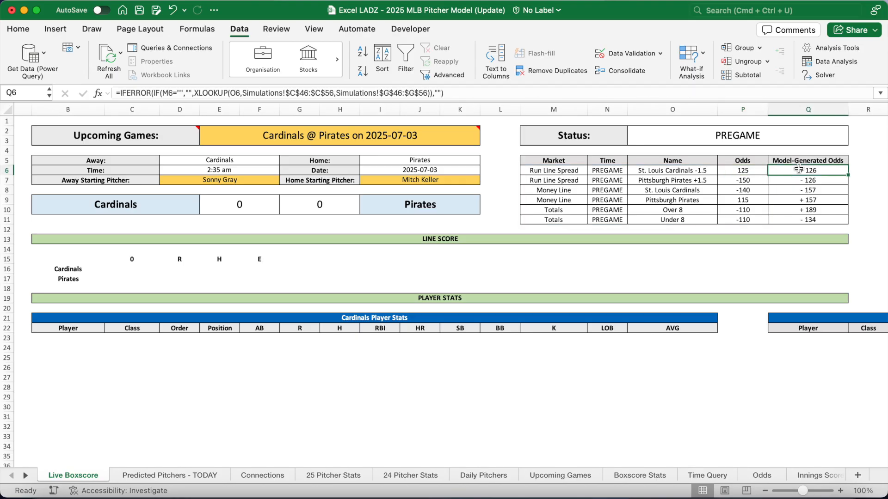
left_click(748, 179)
left_click(785, 180)
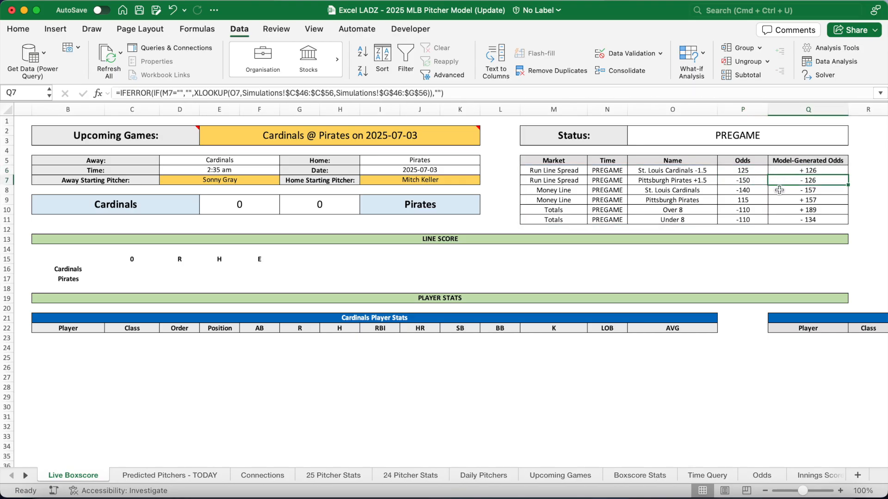
left_click(751, 199)
left_click(799, 200)
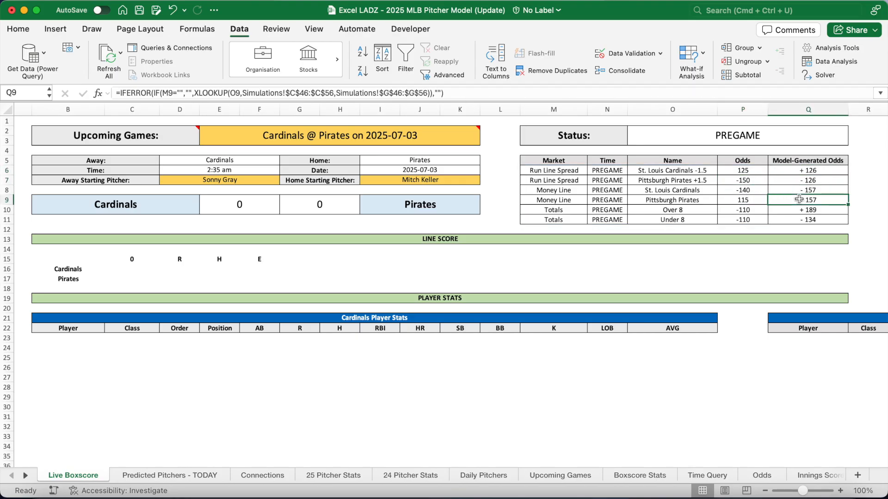